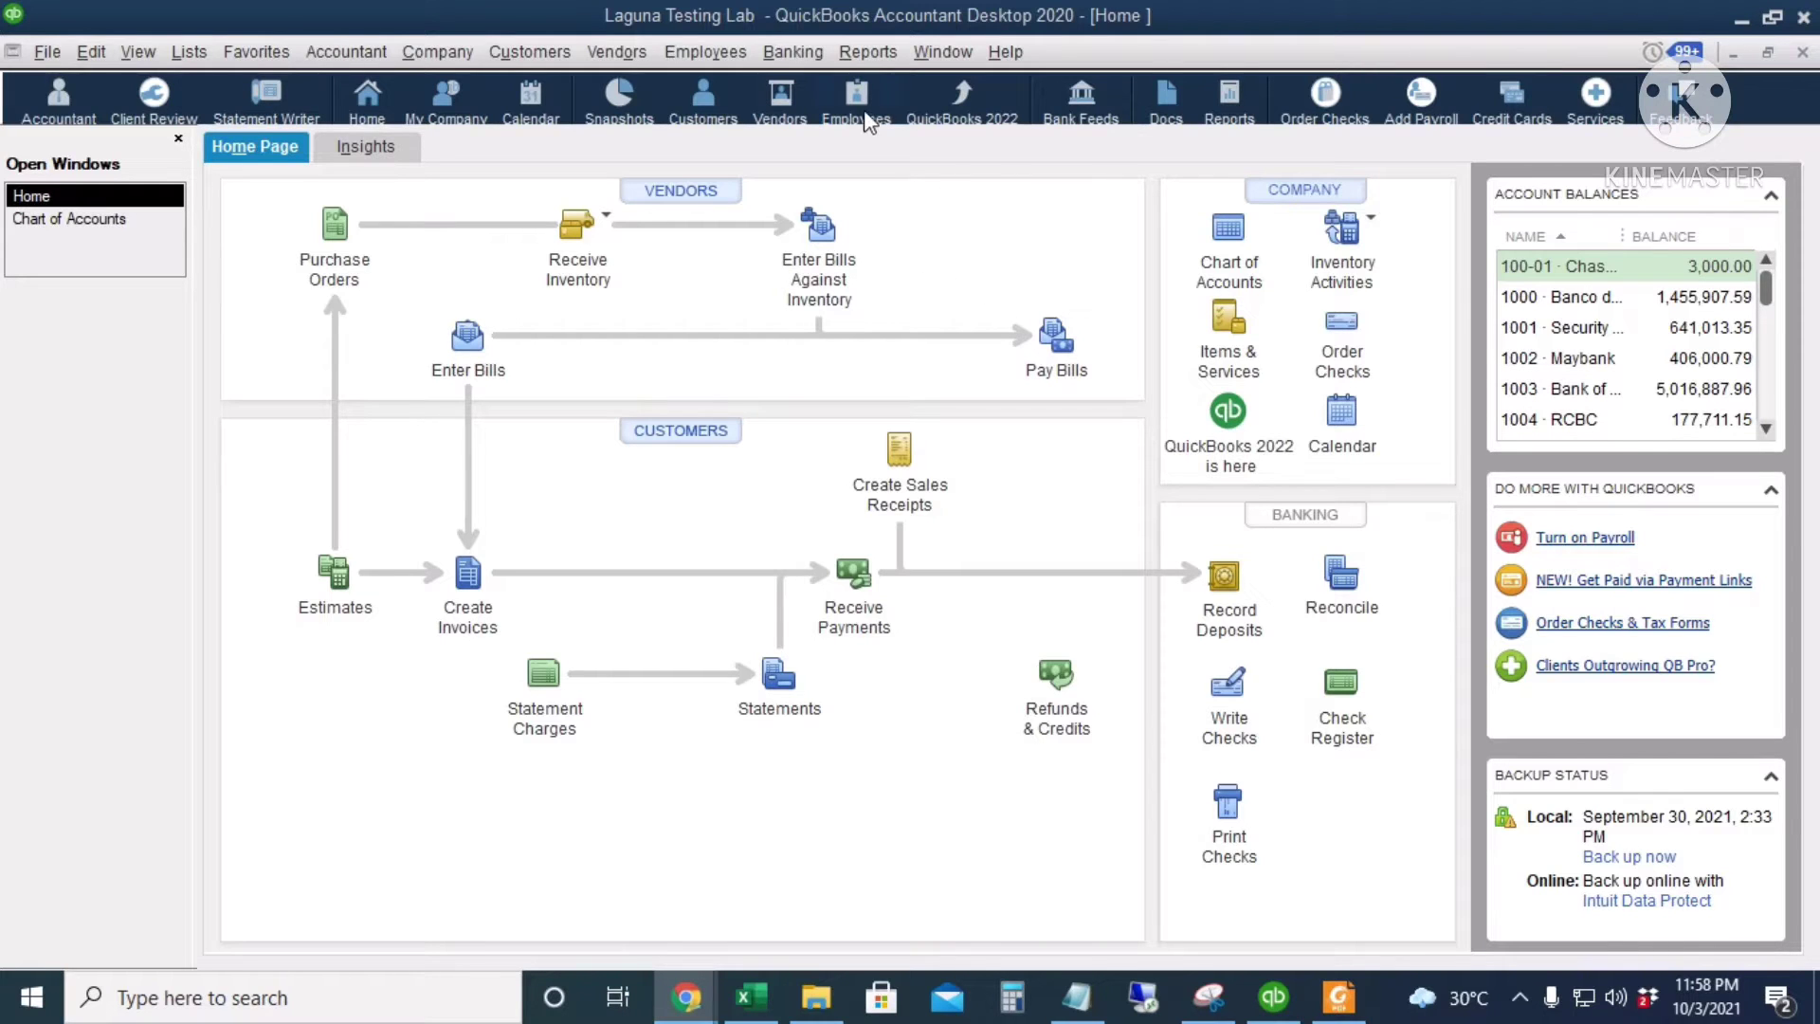
# - Run the standard Profit & Loss report for the last fiscal quarter and calculate 5100 × 0.03 as the percentage tax on its sales income
pyautogui.click(870, 54)
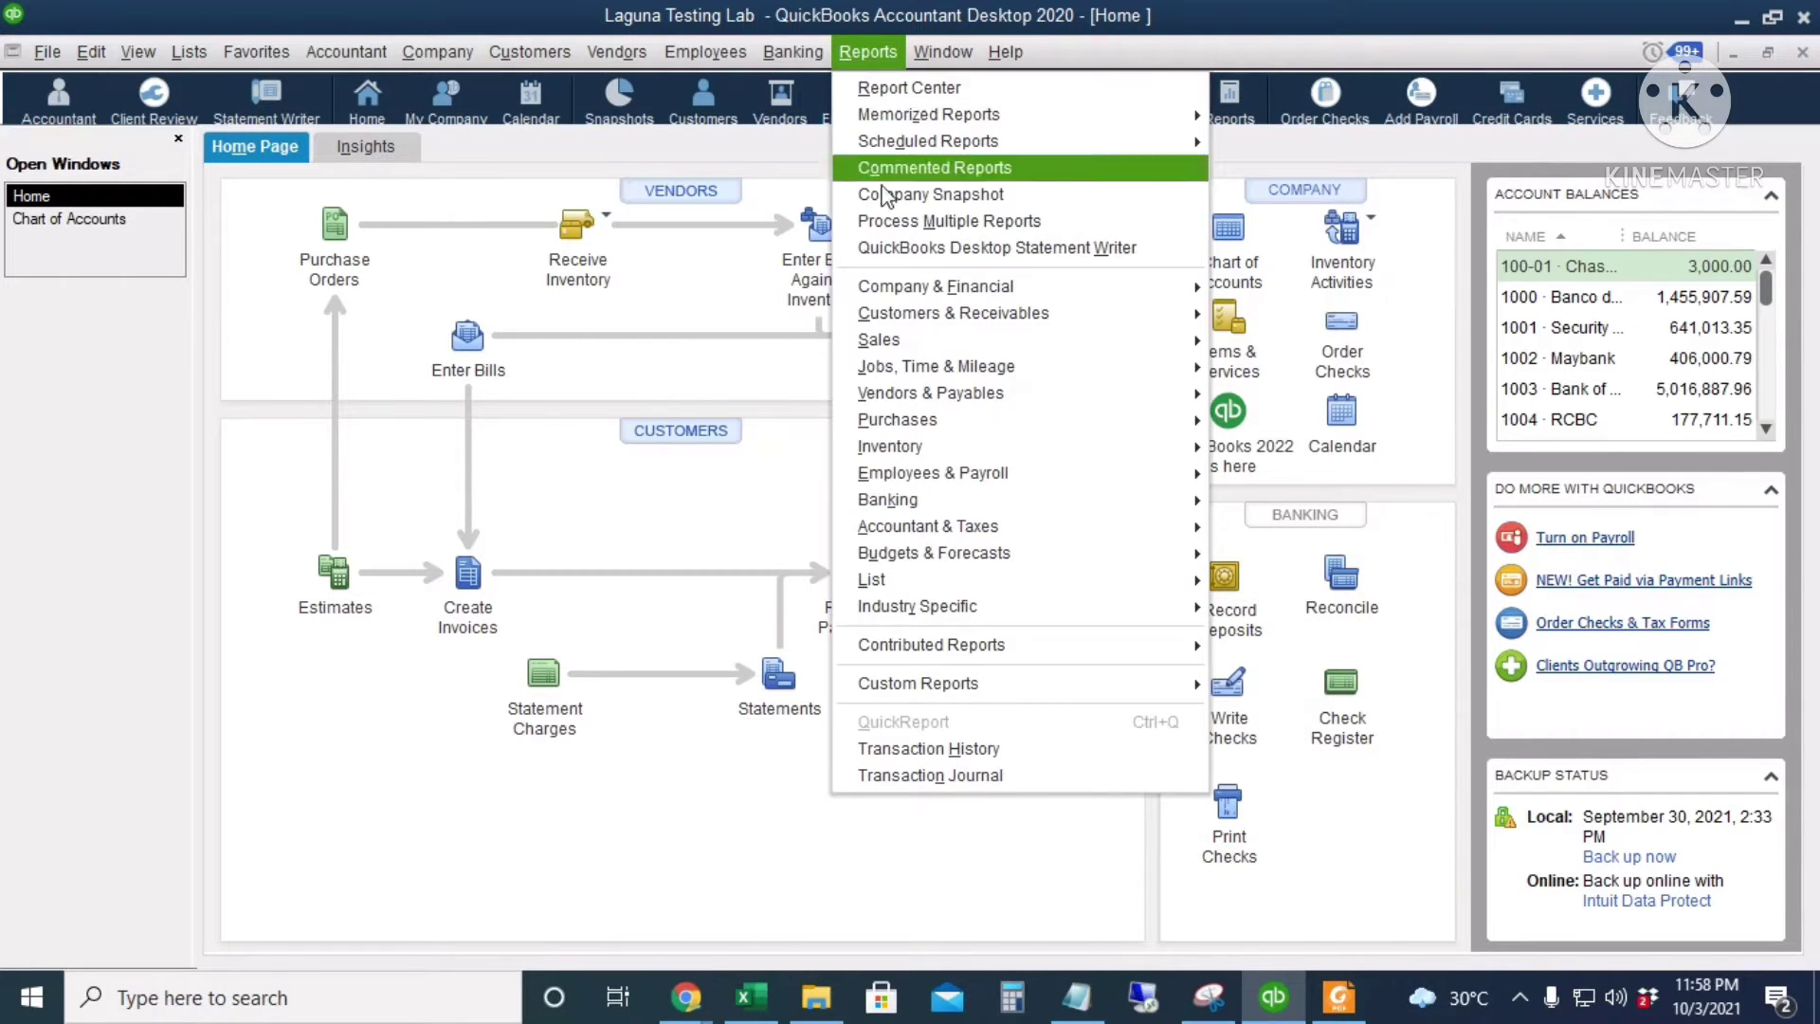
pyautogui.moveTo(977, 292)
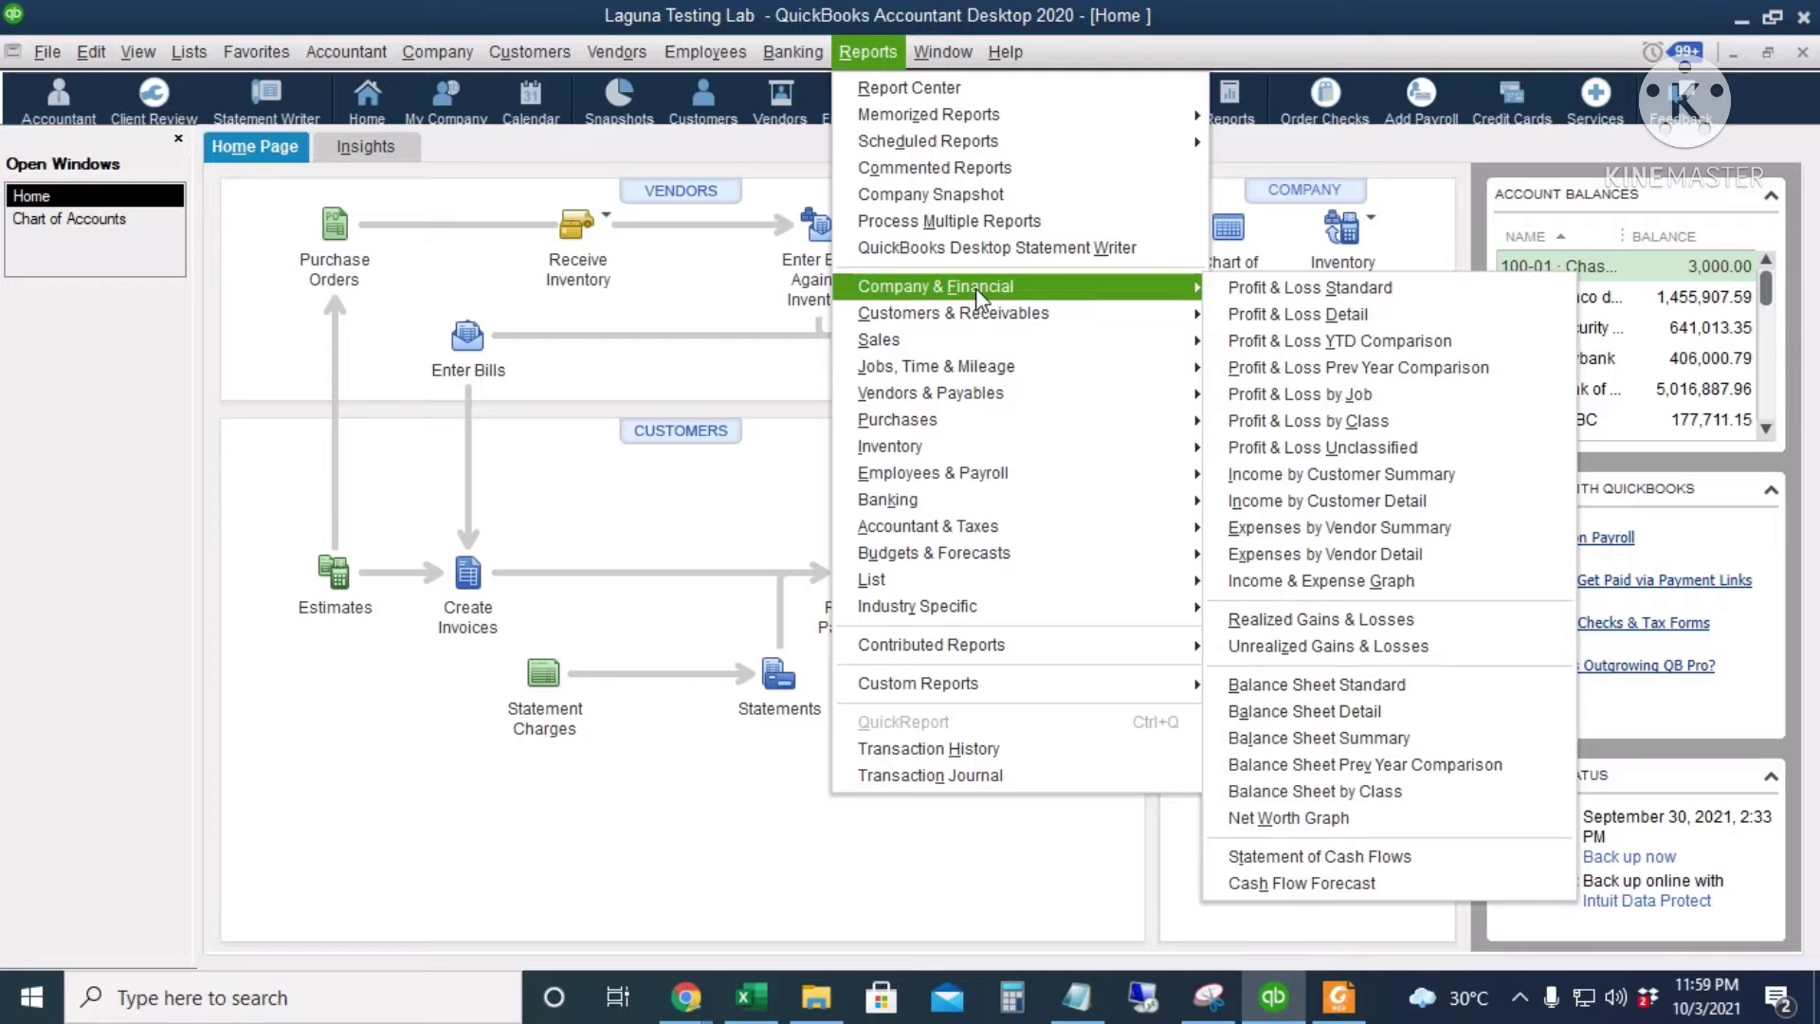
pyautogui.click(1457, 299)
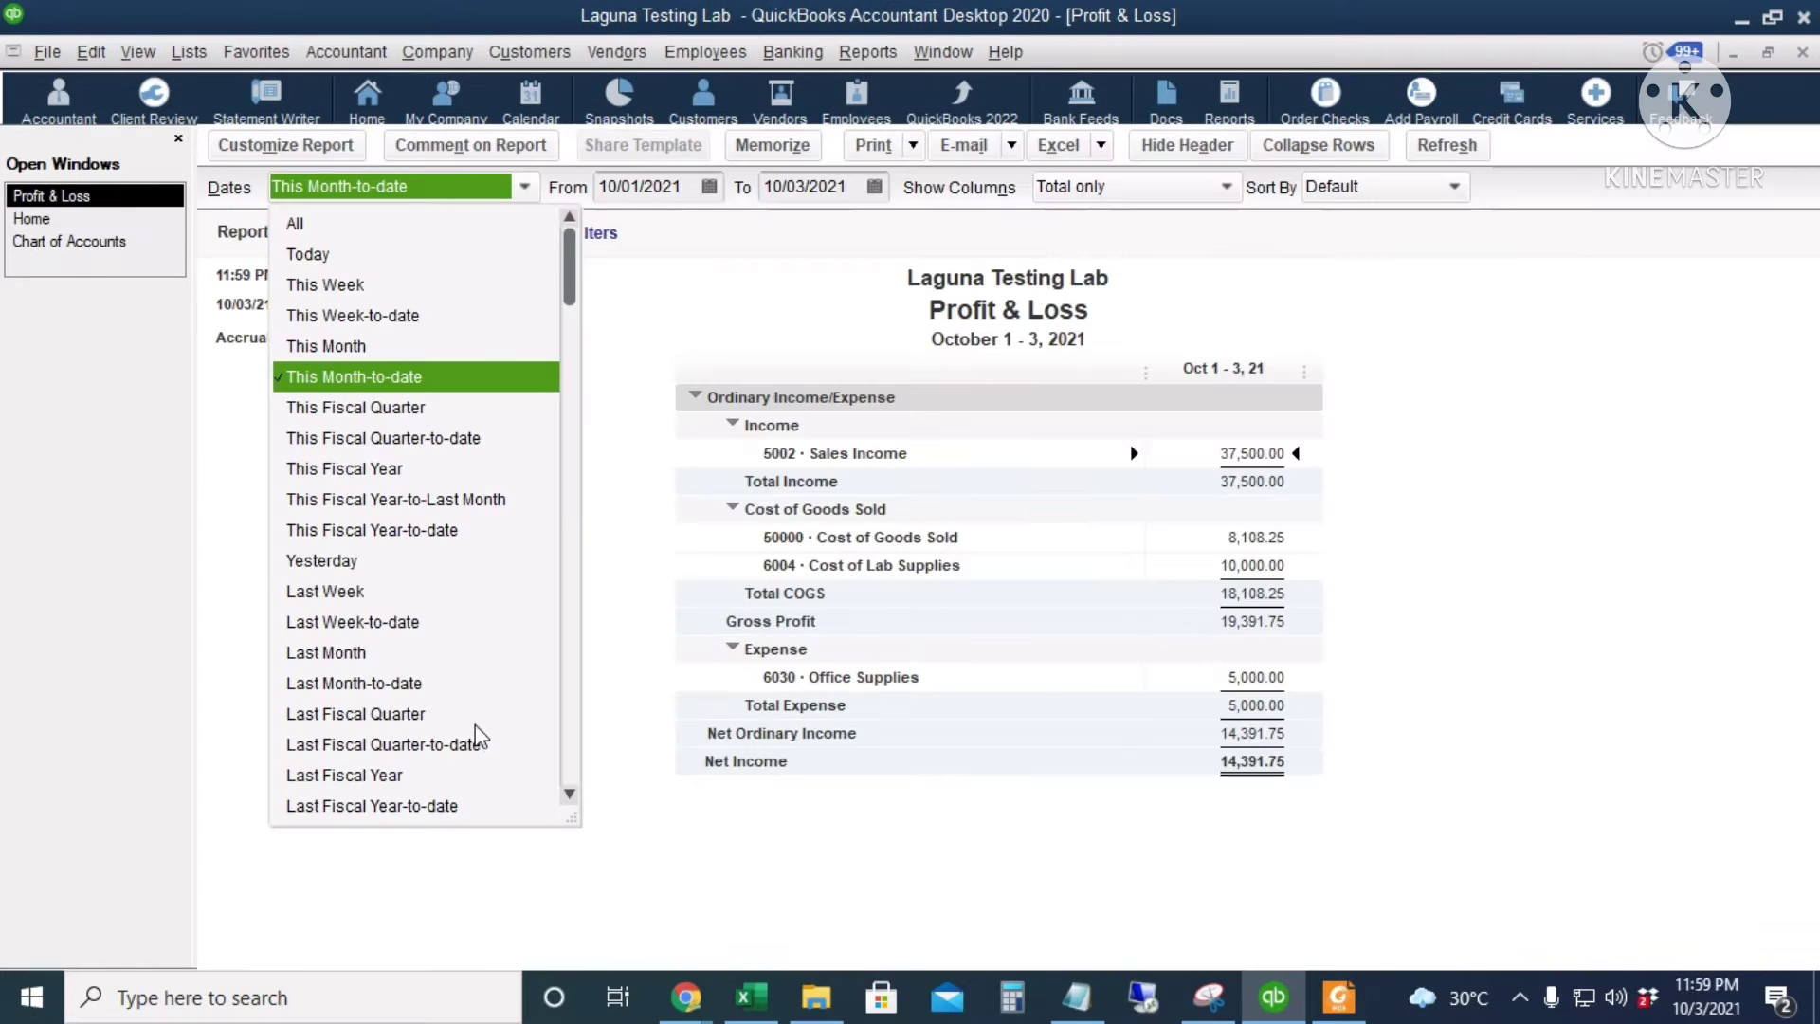
pyautogui.click(427, 718)
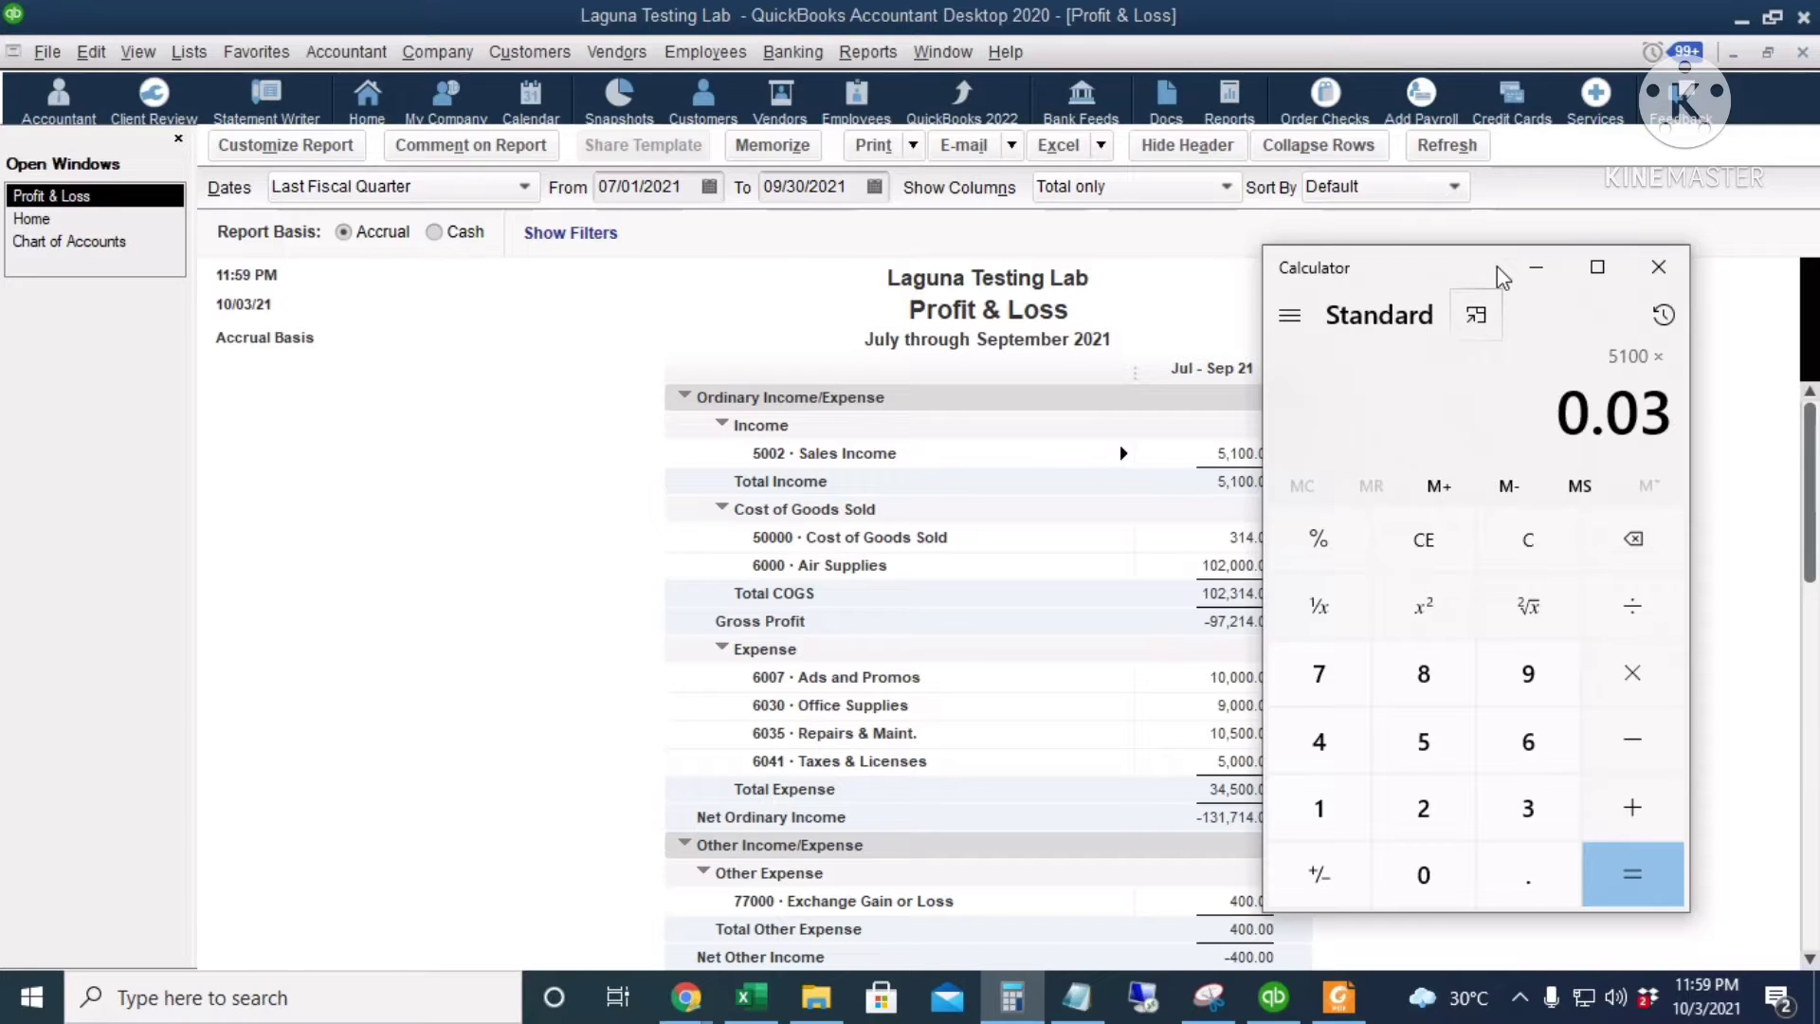
pyautogui.press('Return')
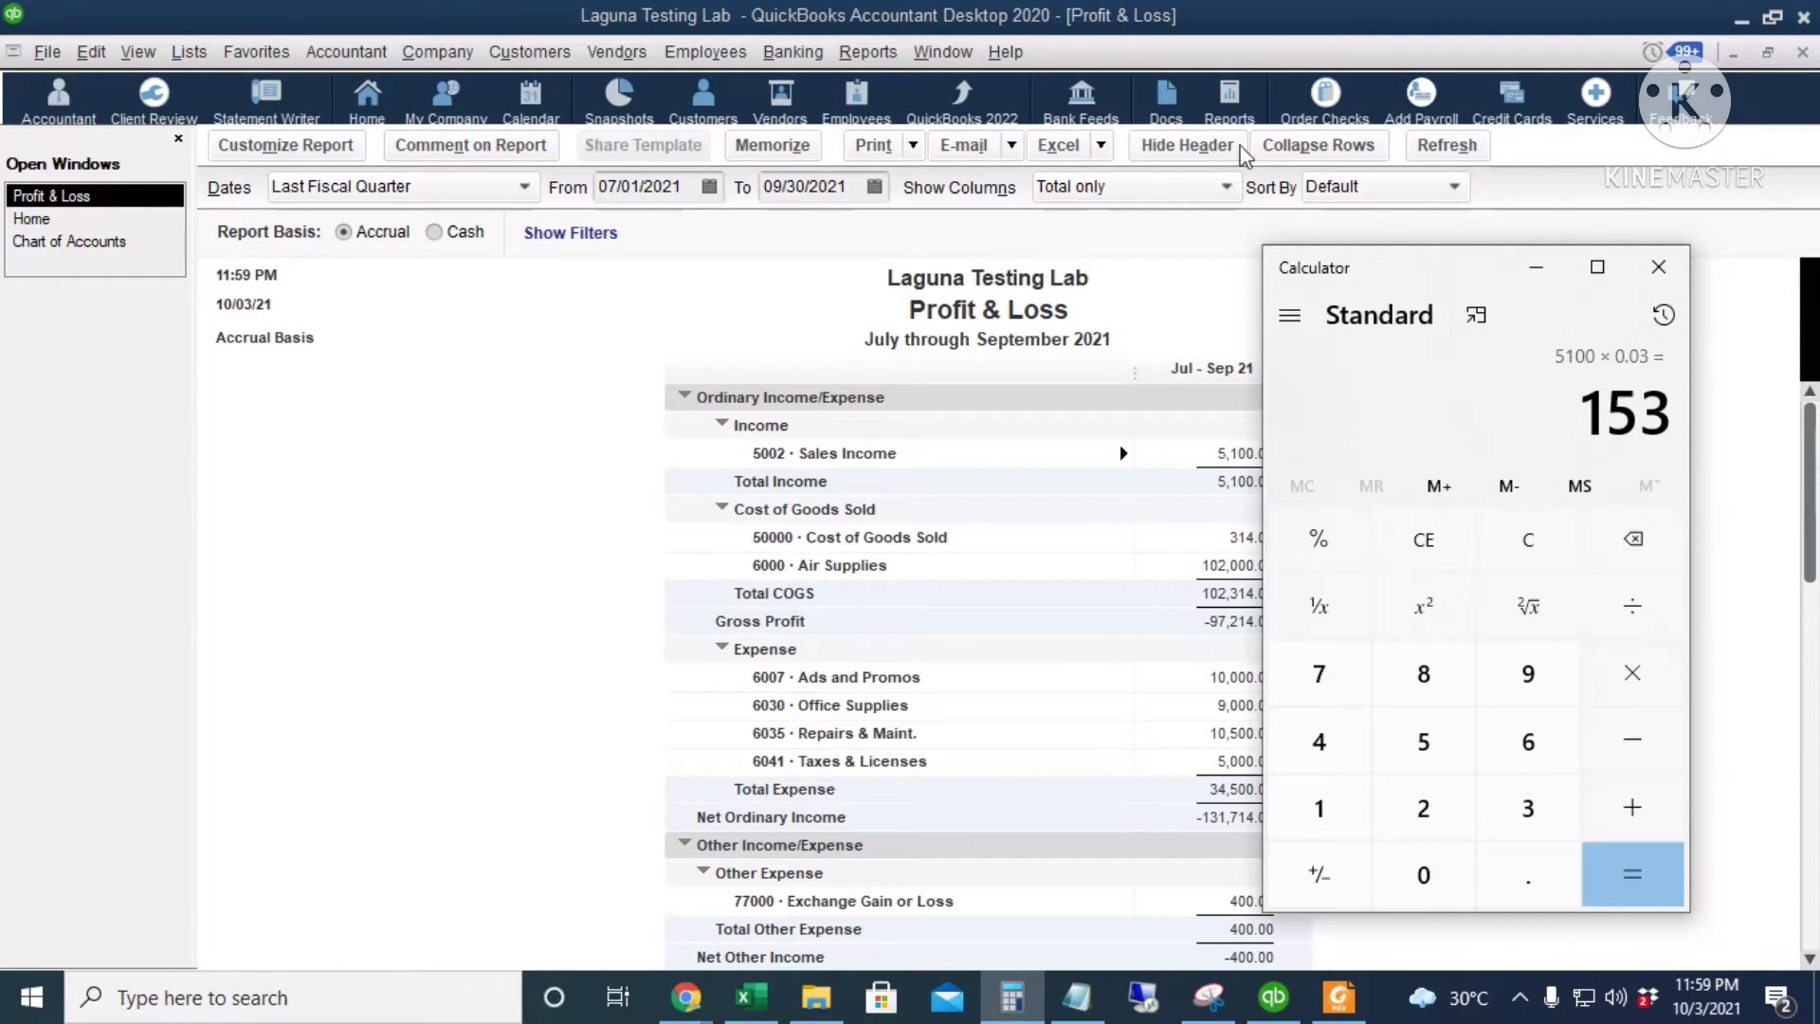
pyautogui.click(498, 378)
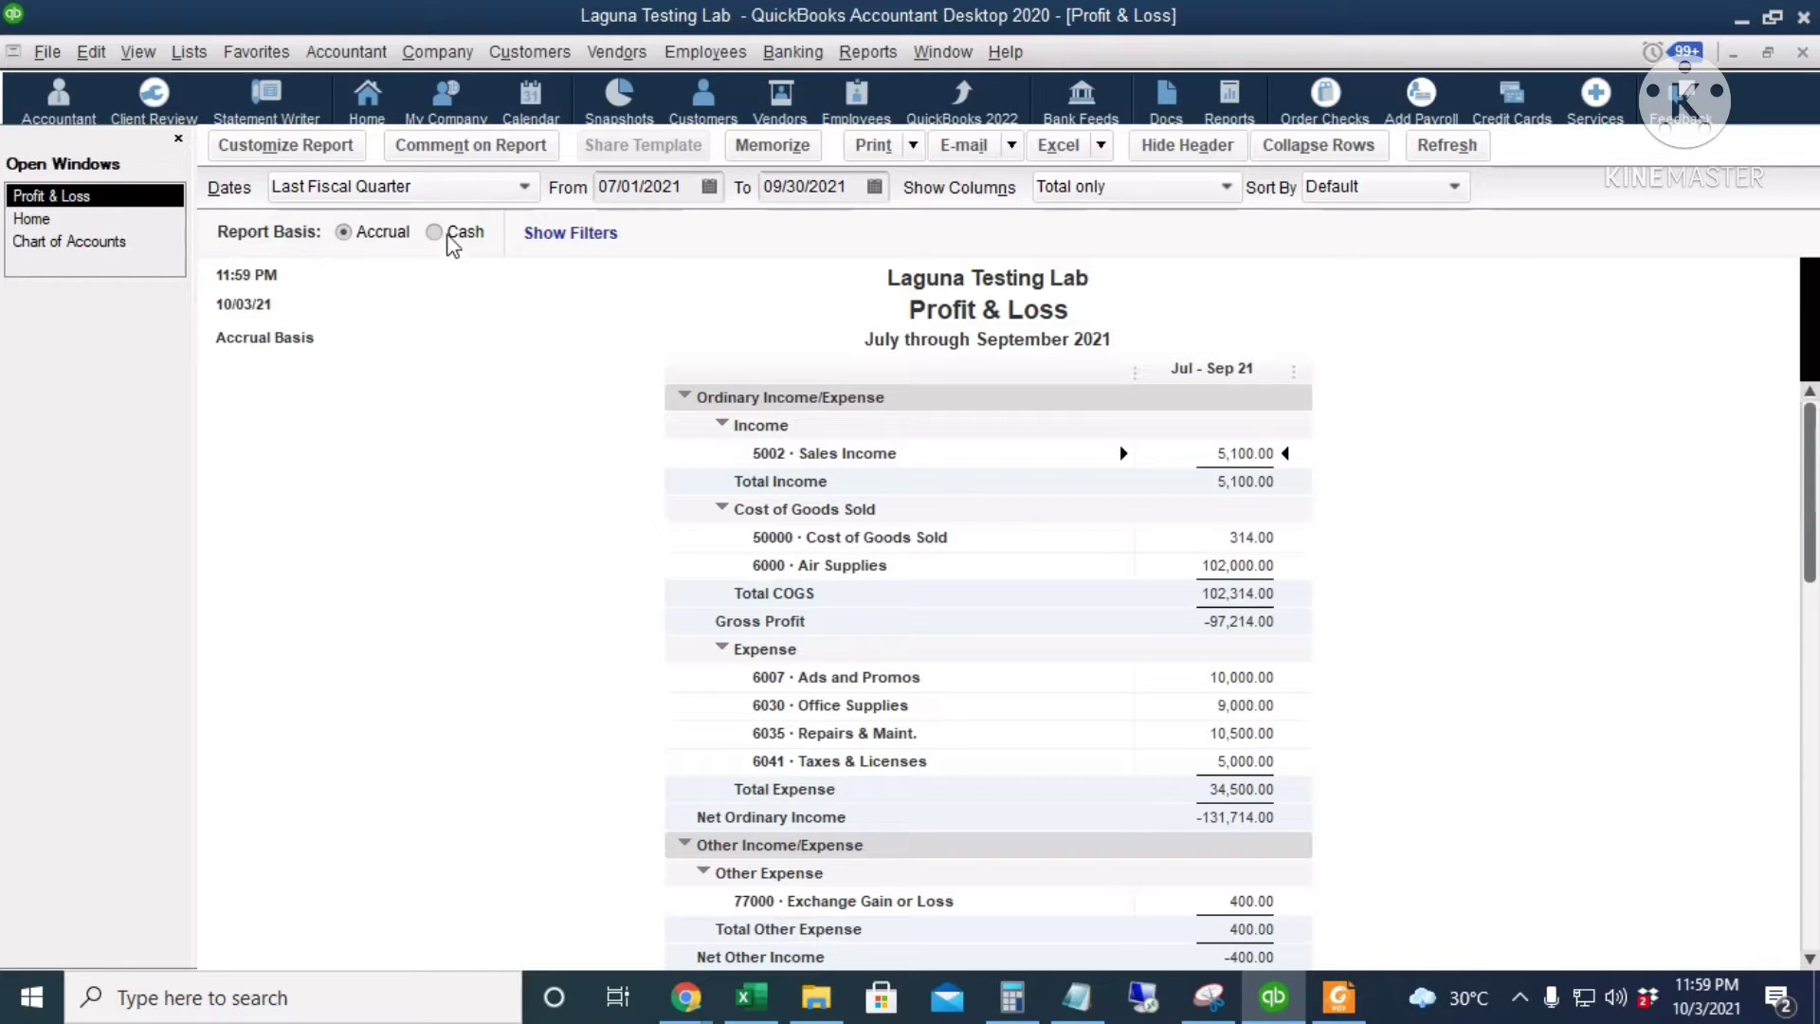
# - Start a new general journal entry and set its date to 09/30/2021
pyautogui.click(423, 52)
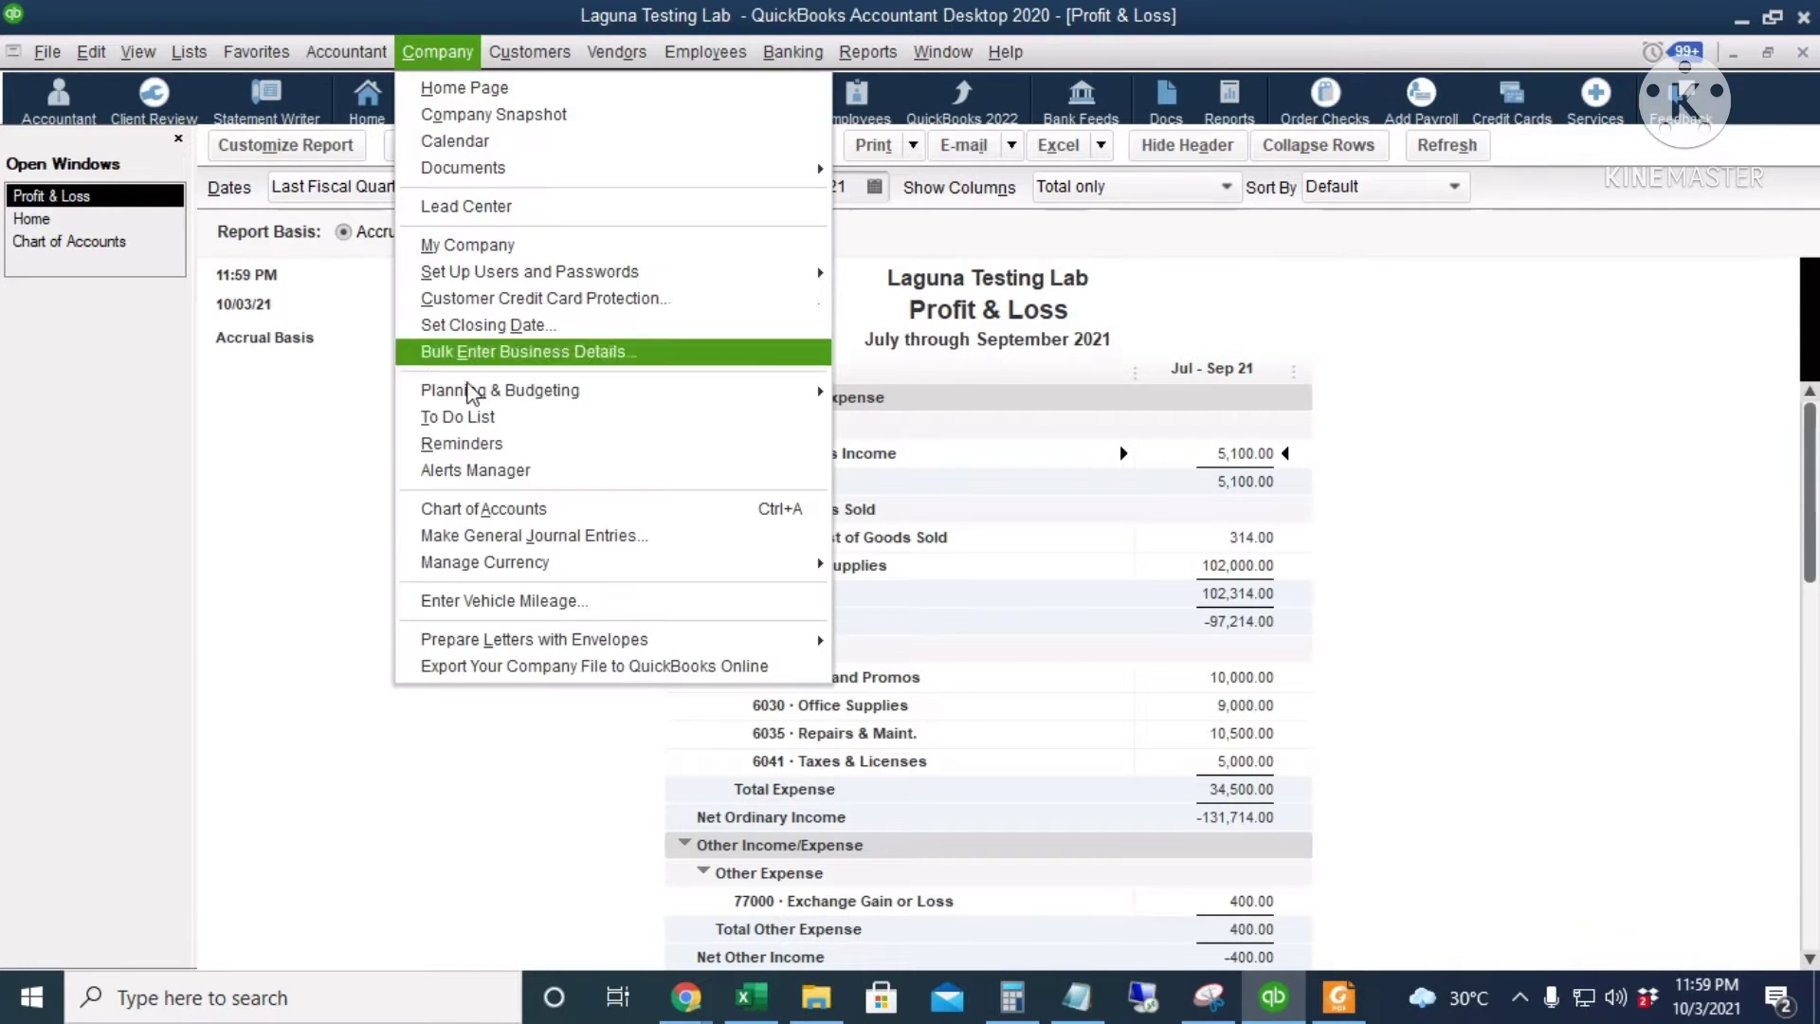
pyautogui.click(648, 539)
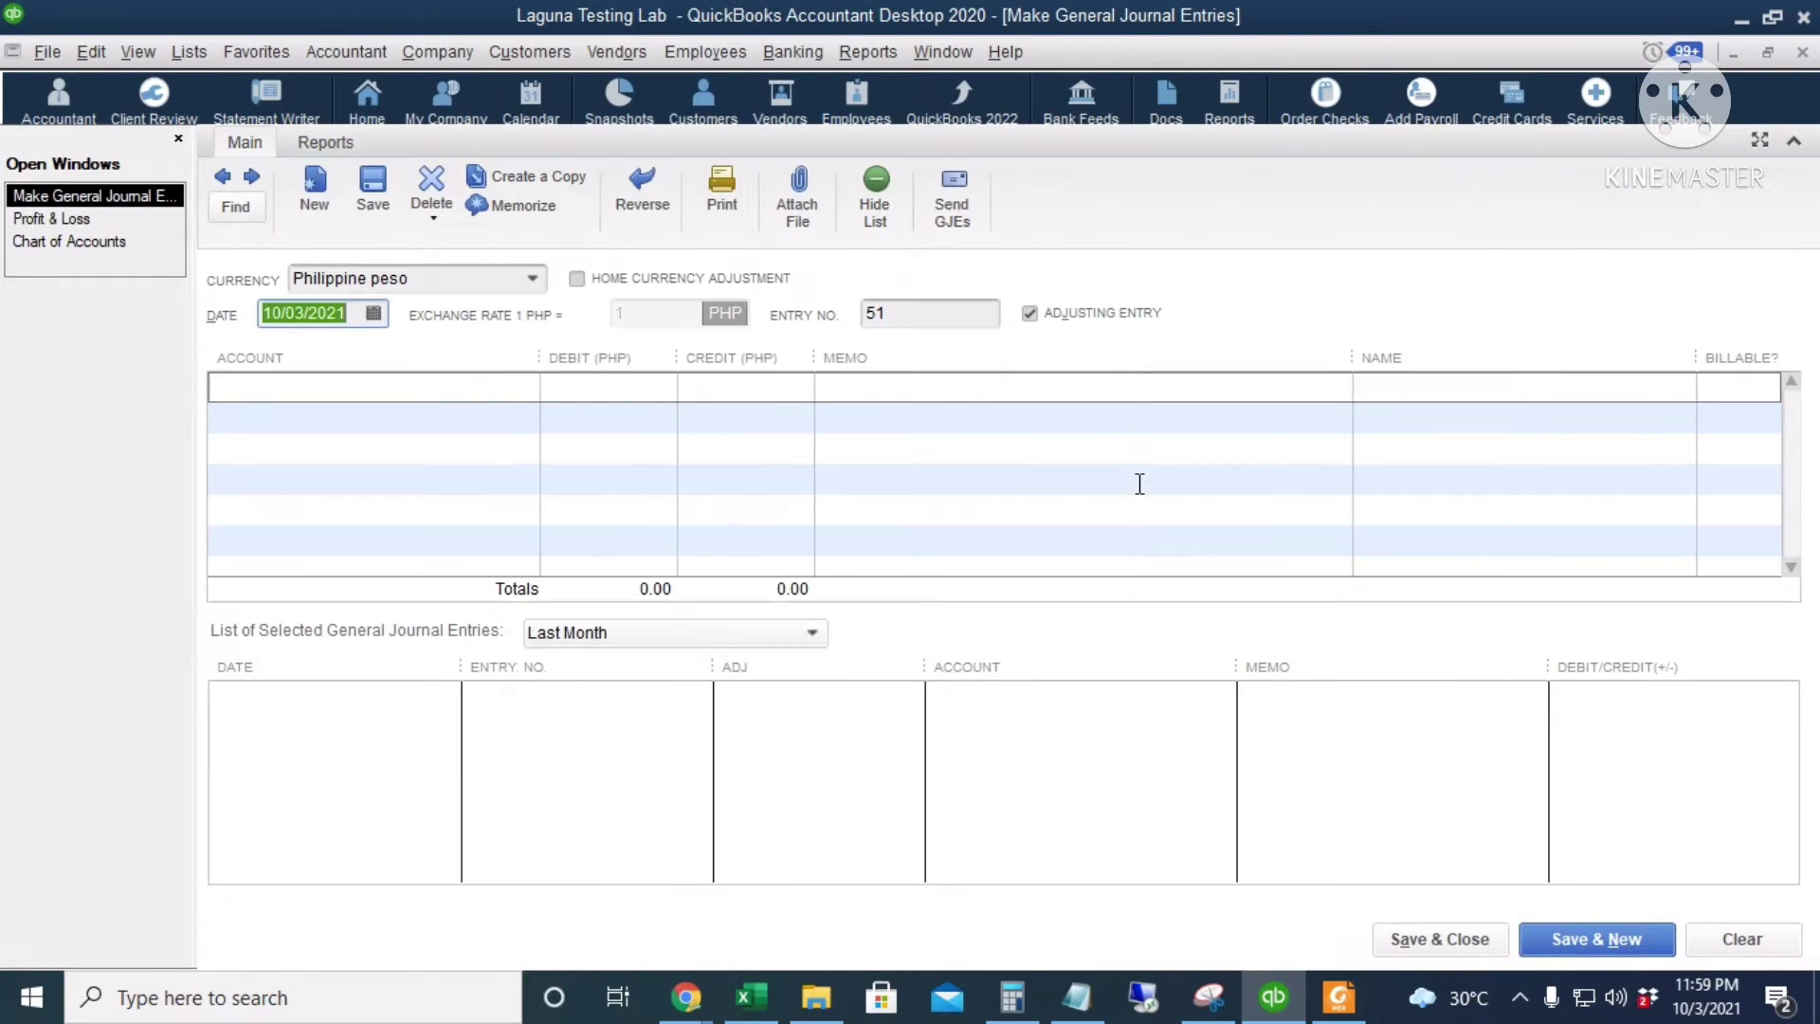
pyautogui.click(374, 313)
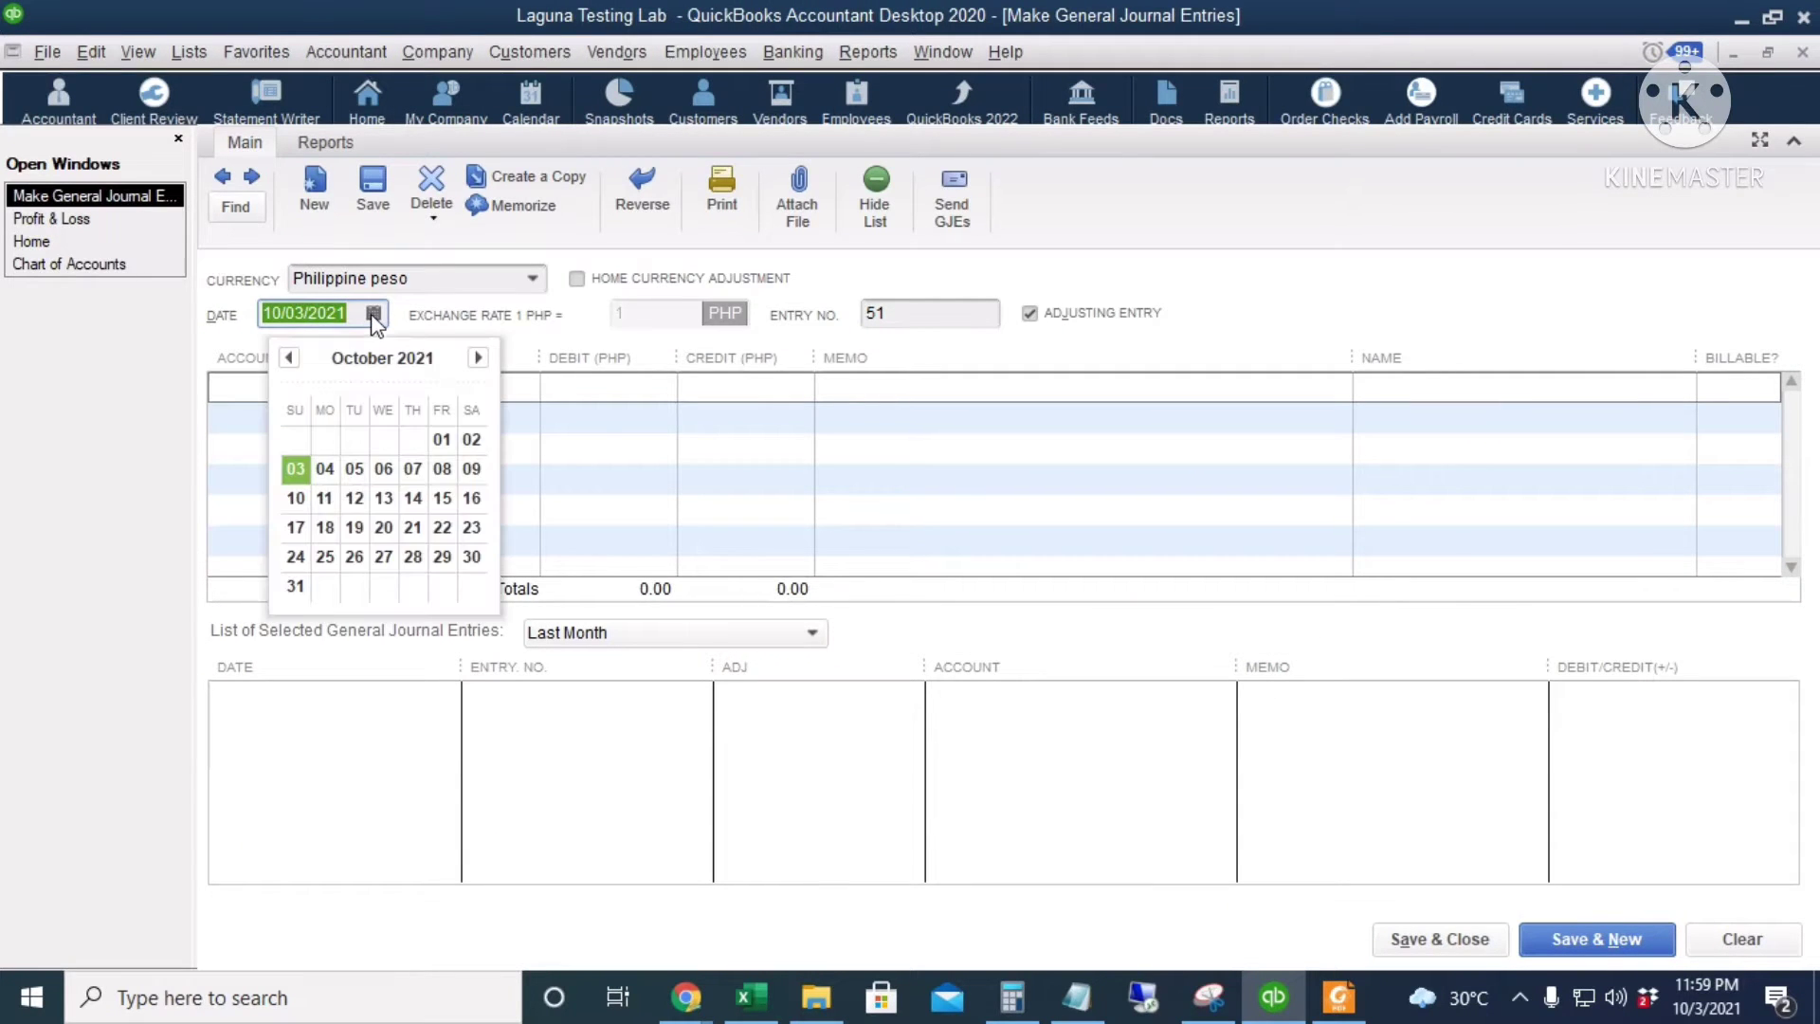
pyautogui.click(288, 358)
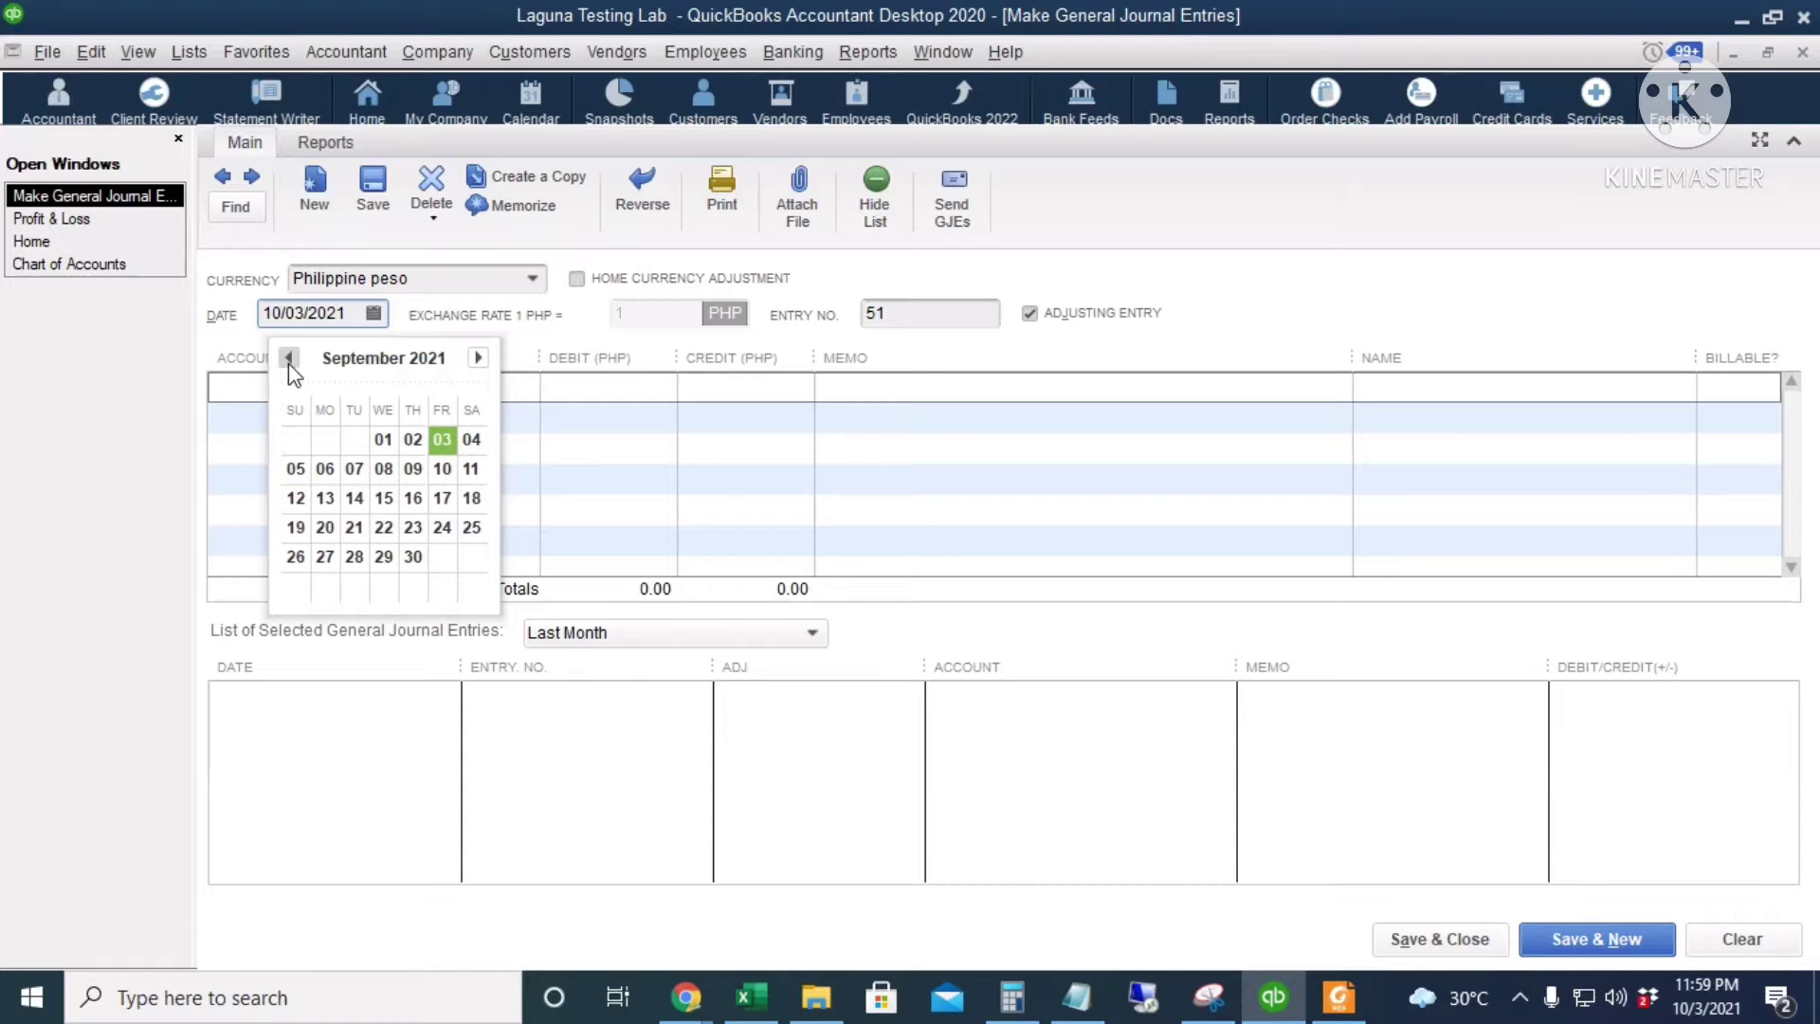
pyautogui.click(414, 558)
# - Enter 6045 · Percentage Tax Expense on the journal entry's first line with a debit of 153
pyautogui.click(258, 386)
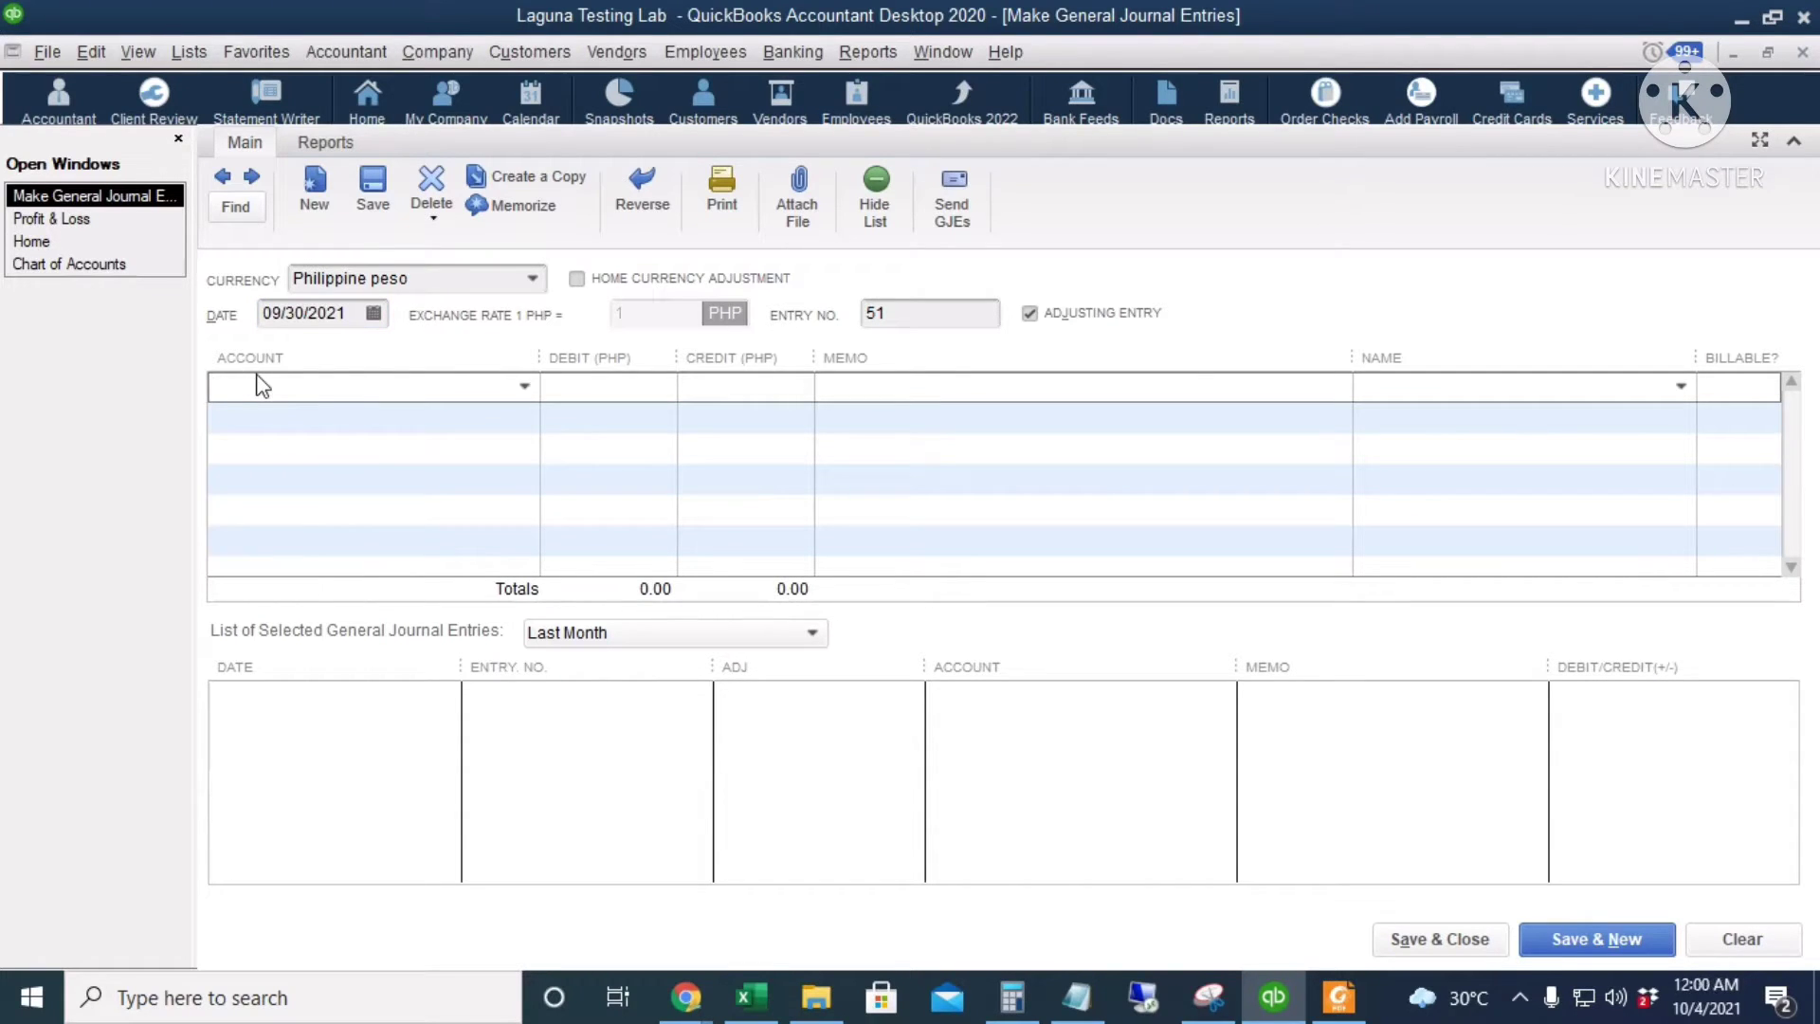
pyautogui.write('Perce')
pyautogui.press('Tab')
pyautogui.write('153')
pyautogui.press('Tab')
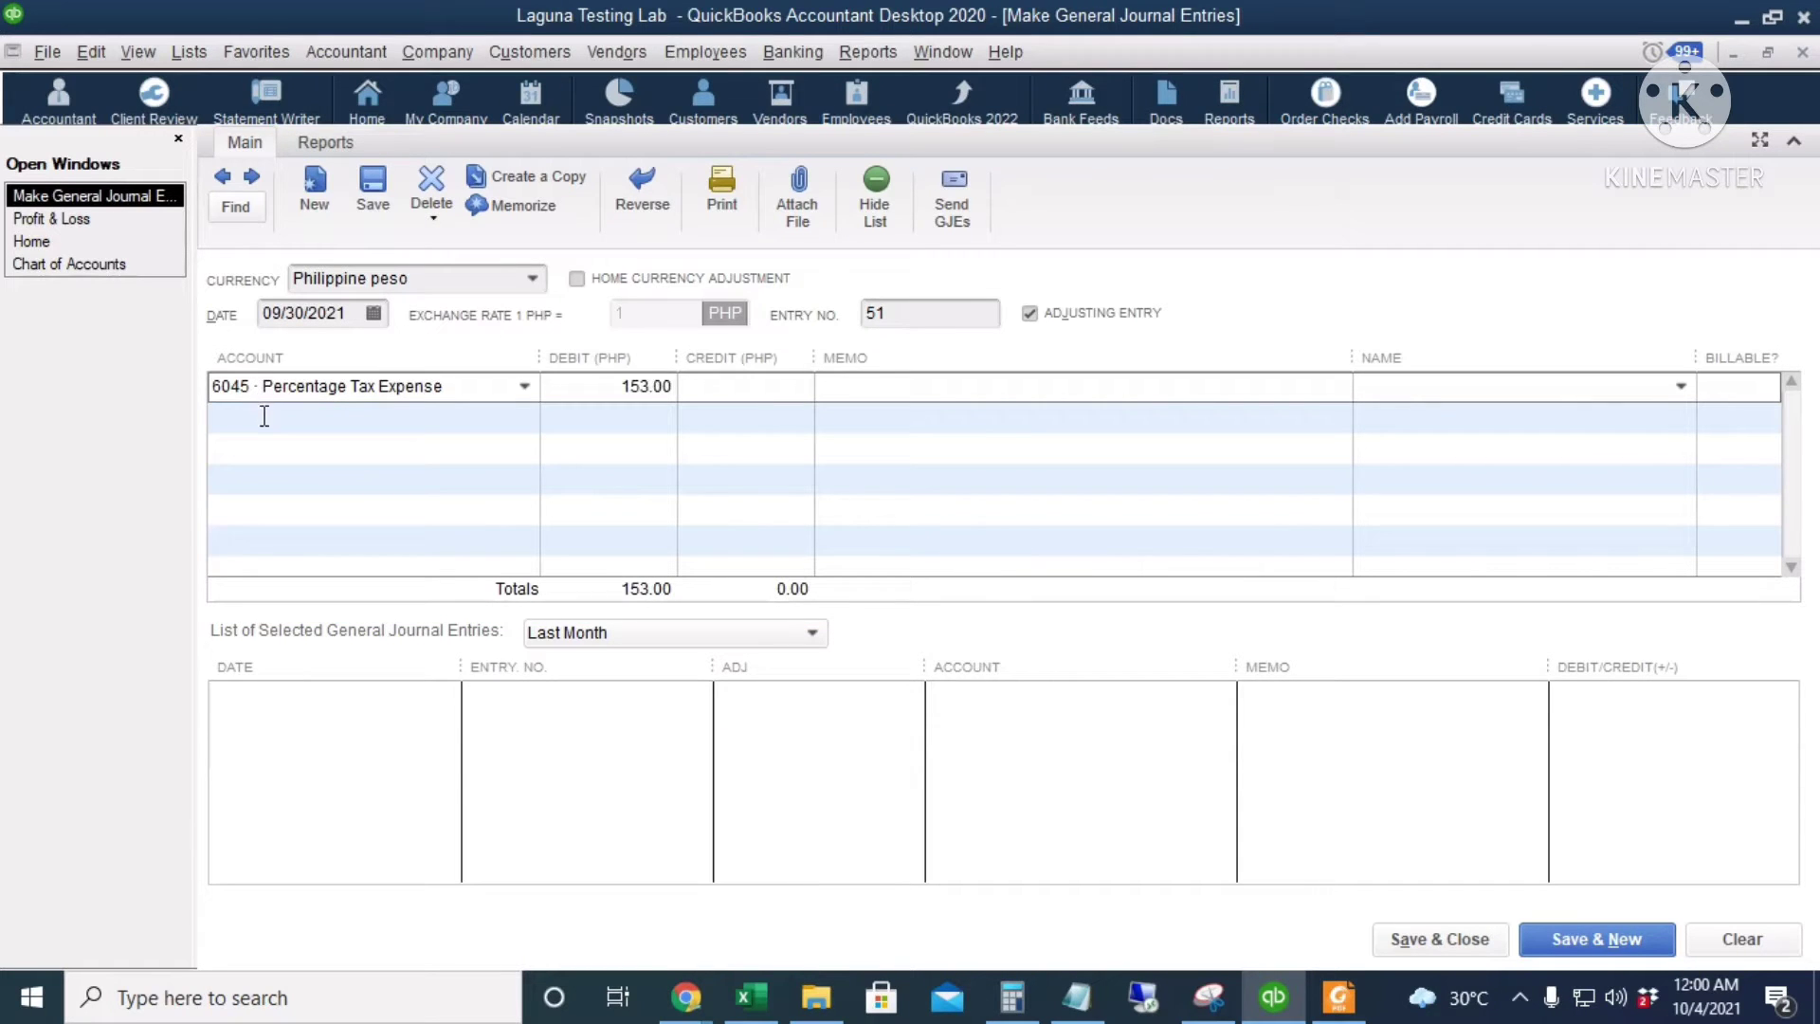
# - Credit 153.00 to 4018 · Percentage Tax Payable on the second line, and save and close the journal entry
pyautogui.click(265, 419)
pyautogui.write('Percentage Tax Payable')
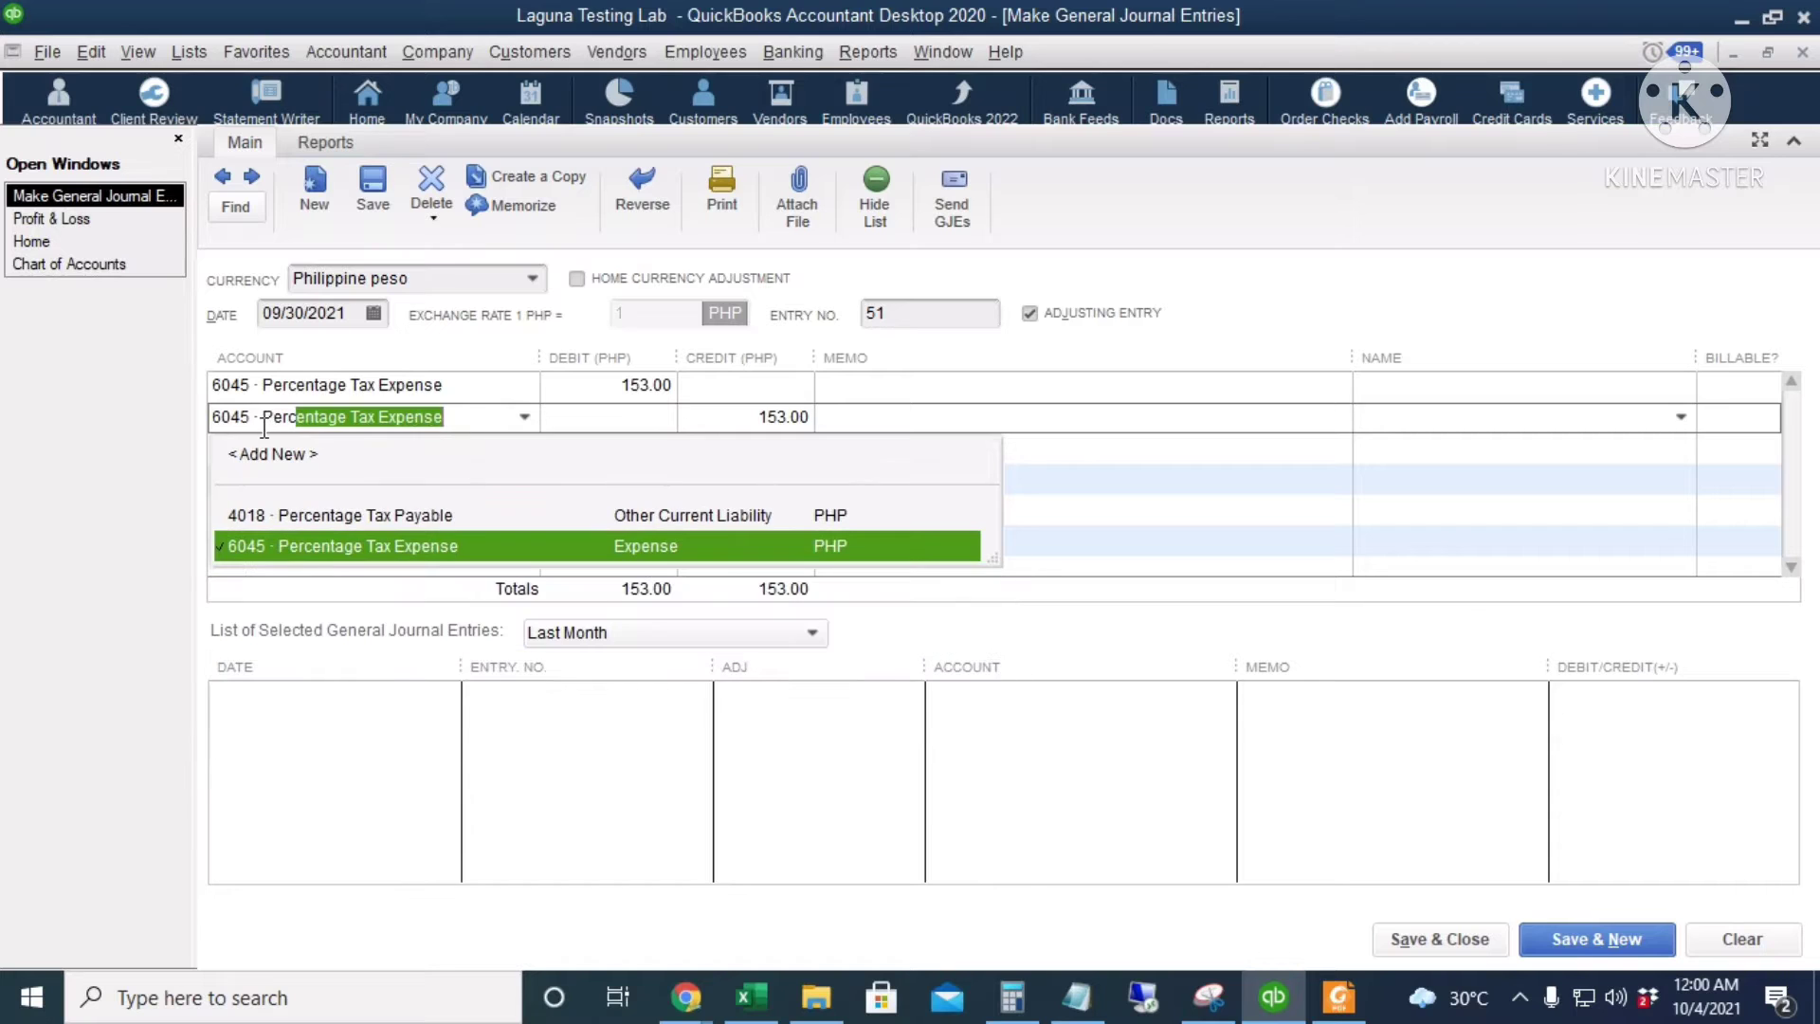
pyautogui.click(343, 516)
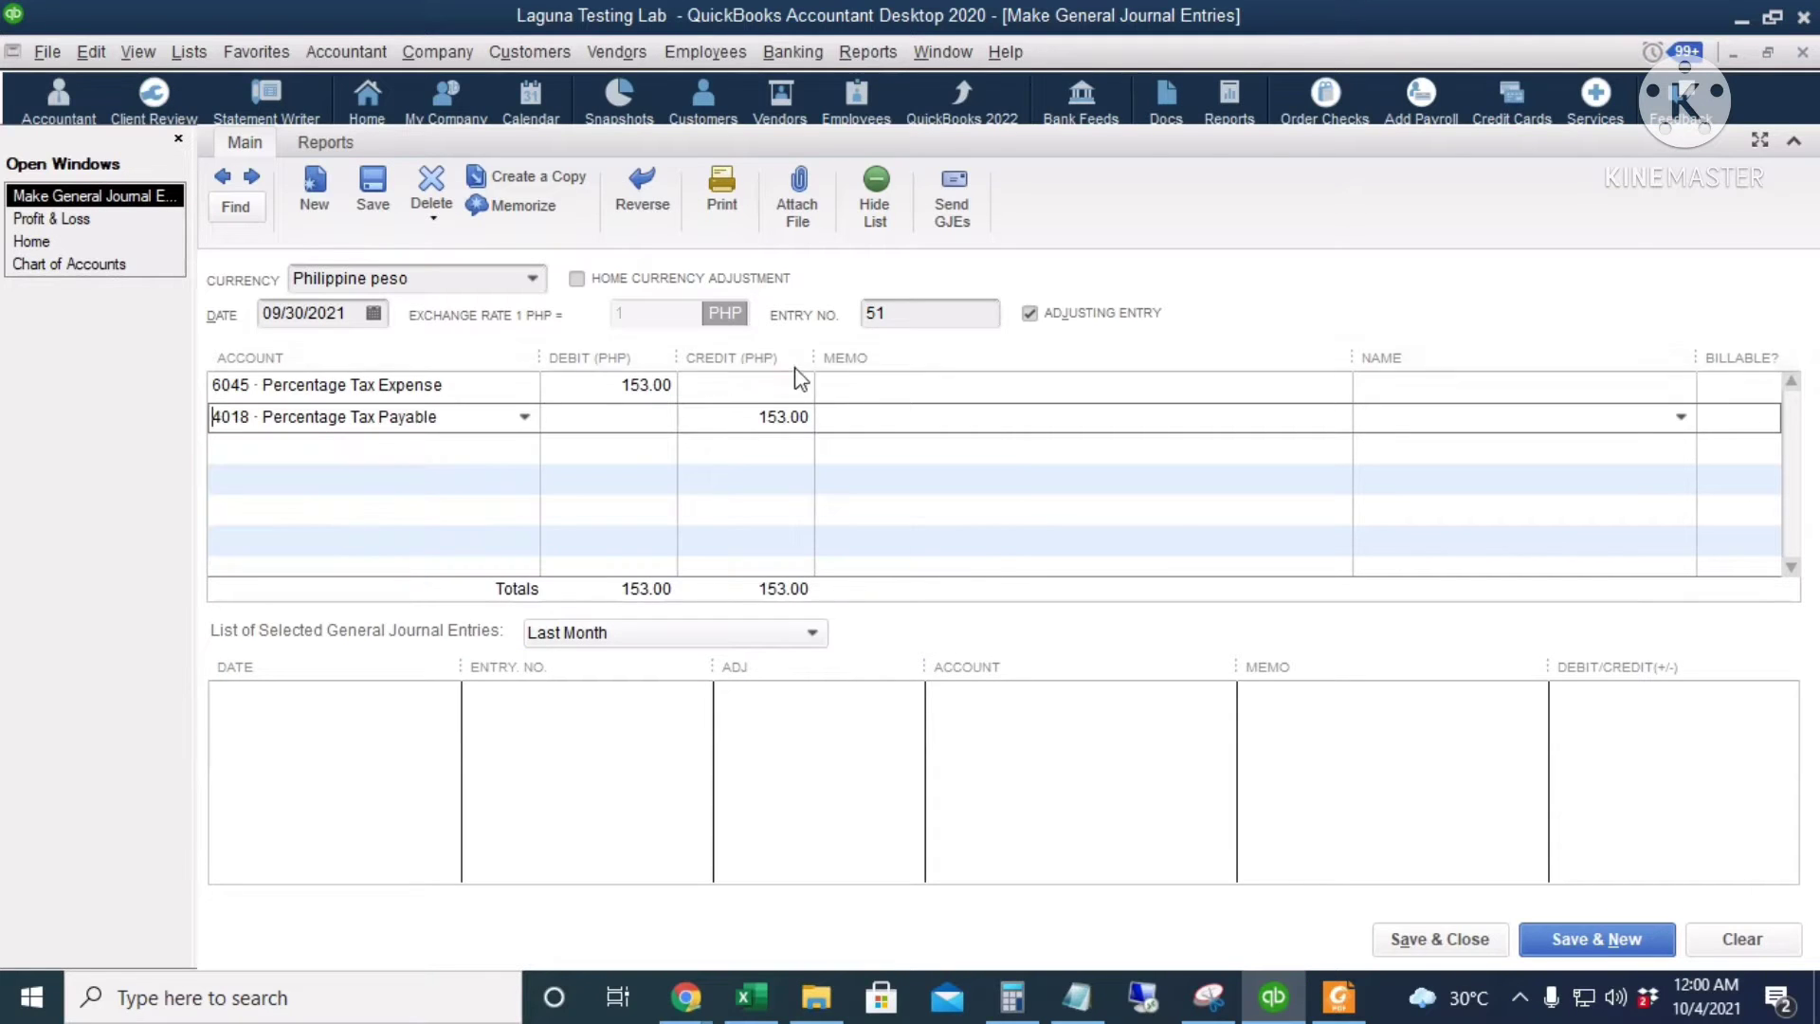
pyautogui.click(738, 425)
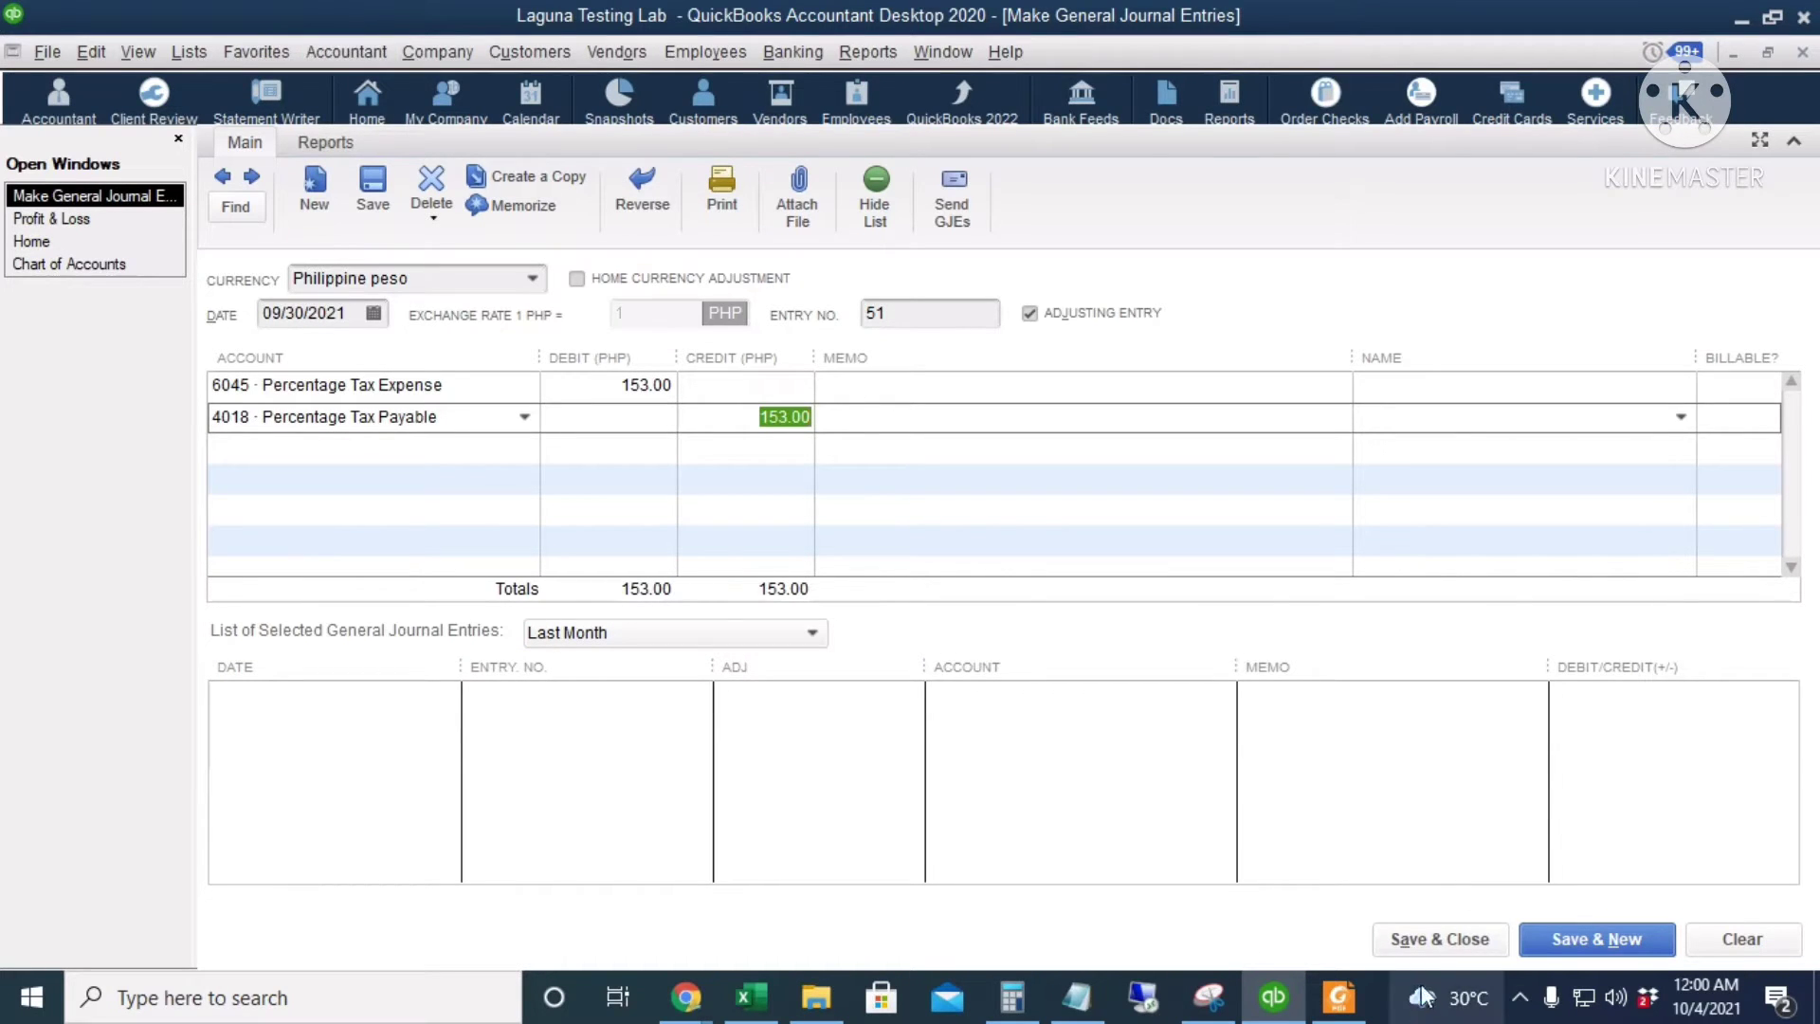
pyautogui.click(1412, 940)
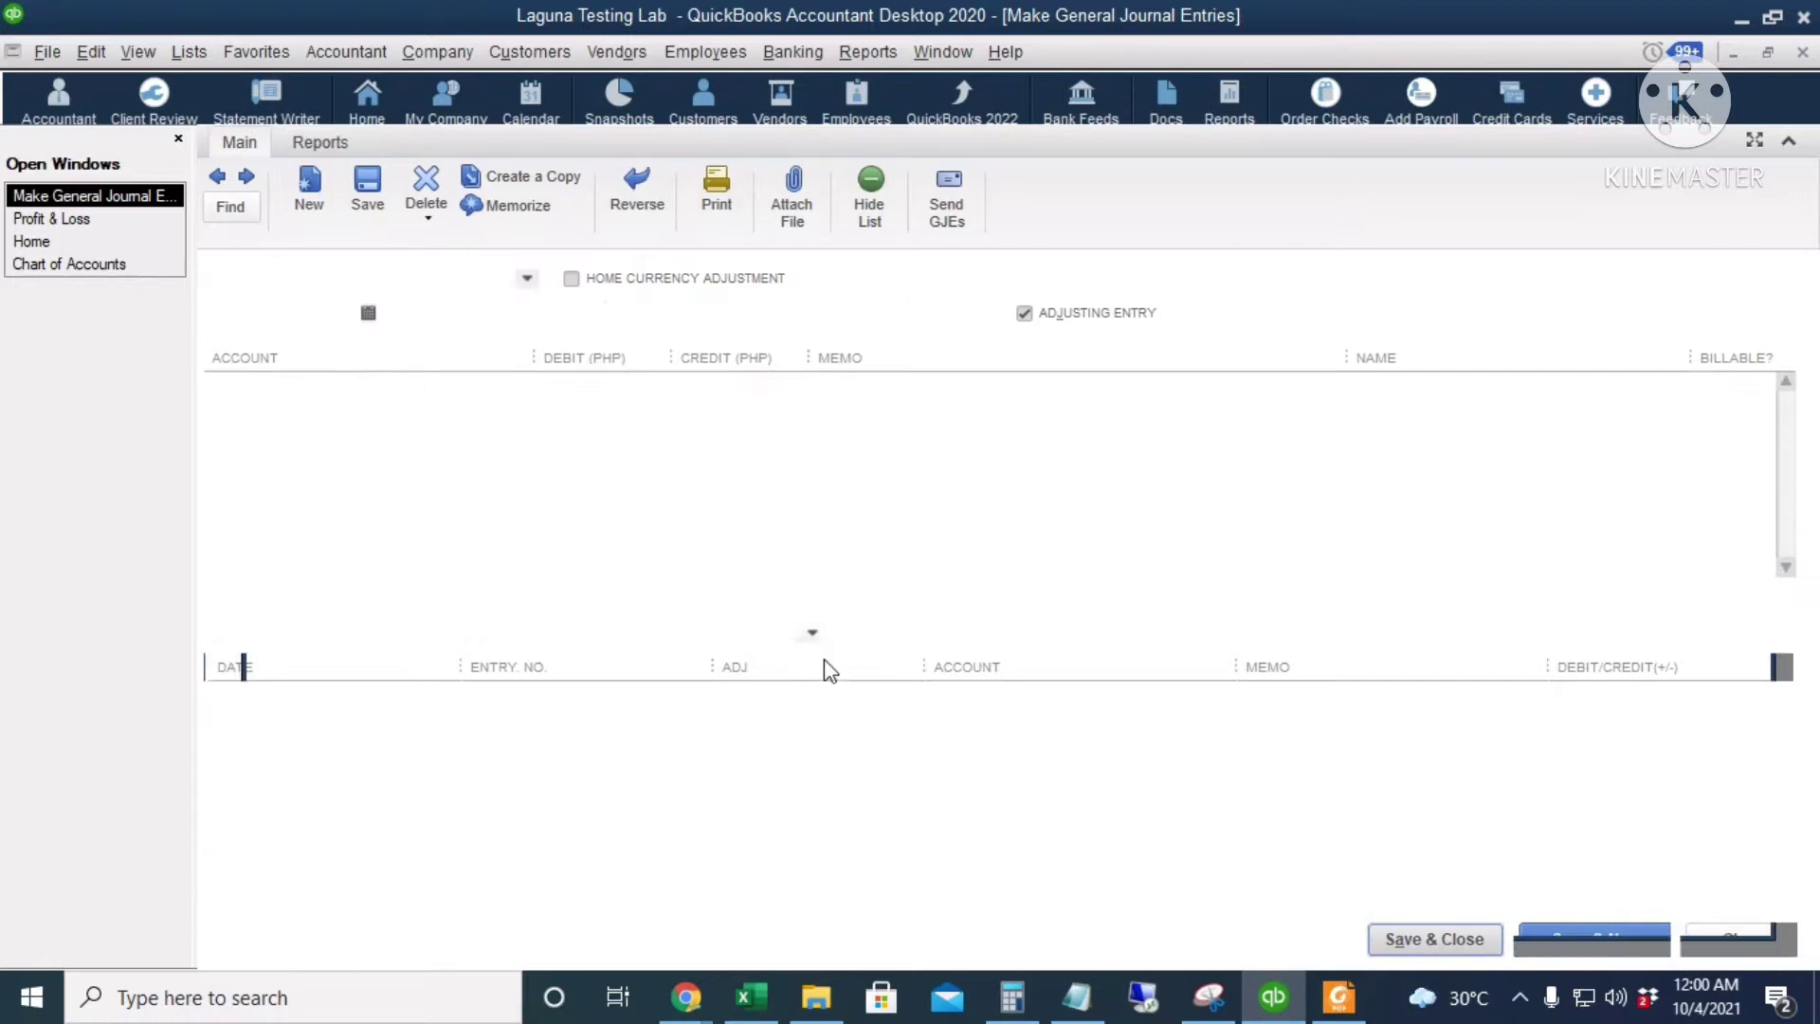
# - Examine the balance of the 4018 · Percentage Tax Payable account in the Chart of Accounts
pyautogui.scroll(-2, 863, 720)
pyautogui.click(95, 244)
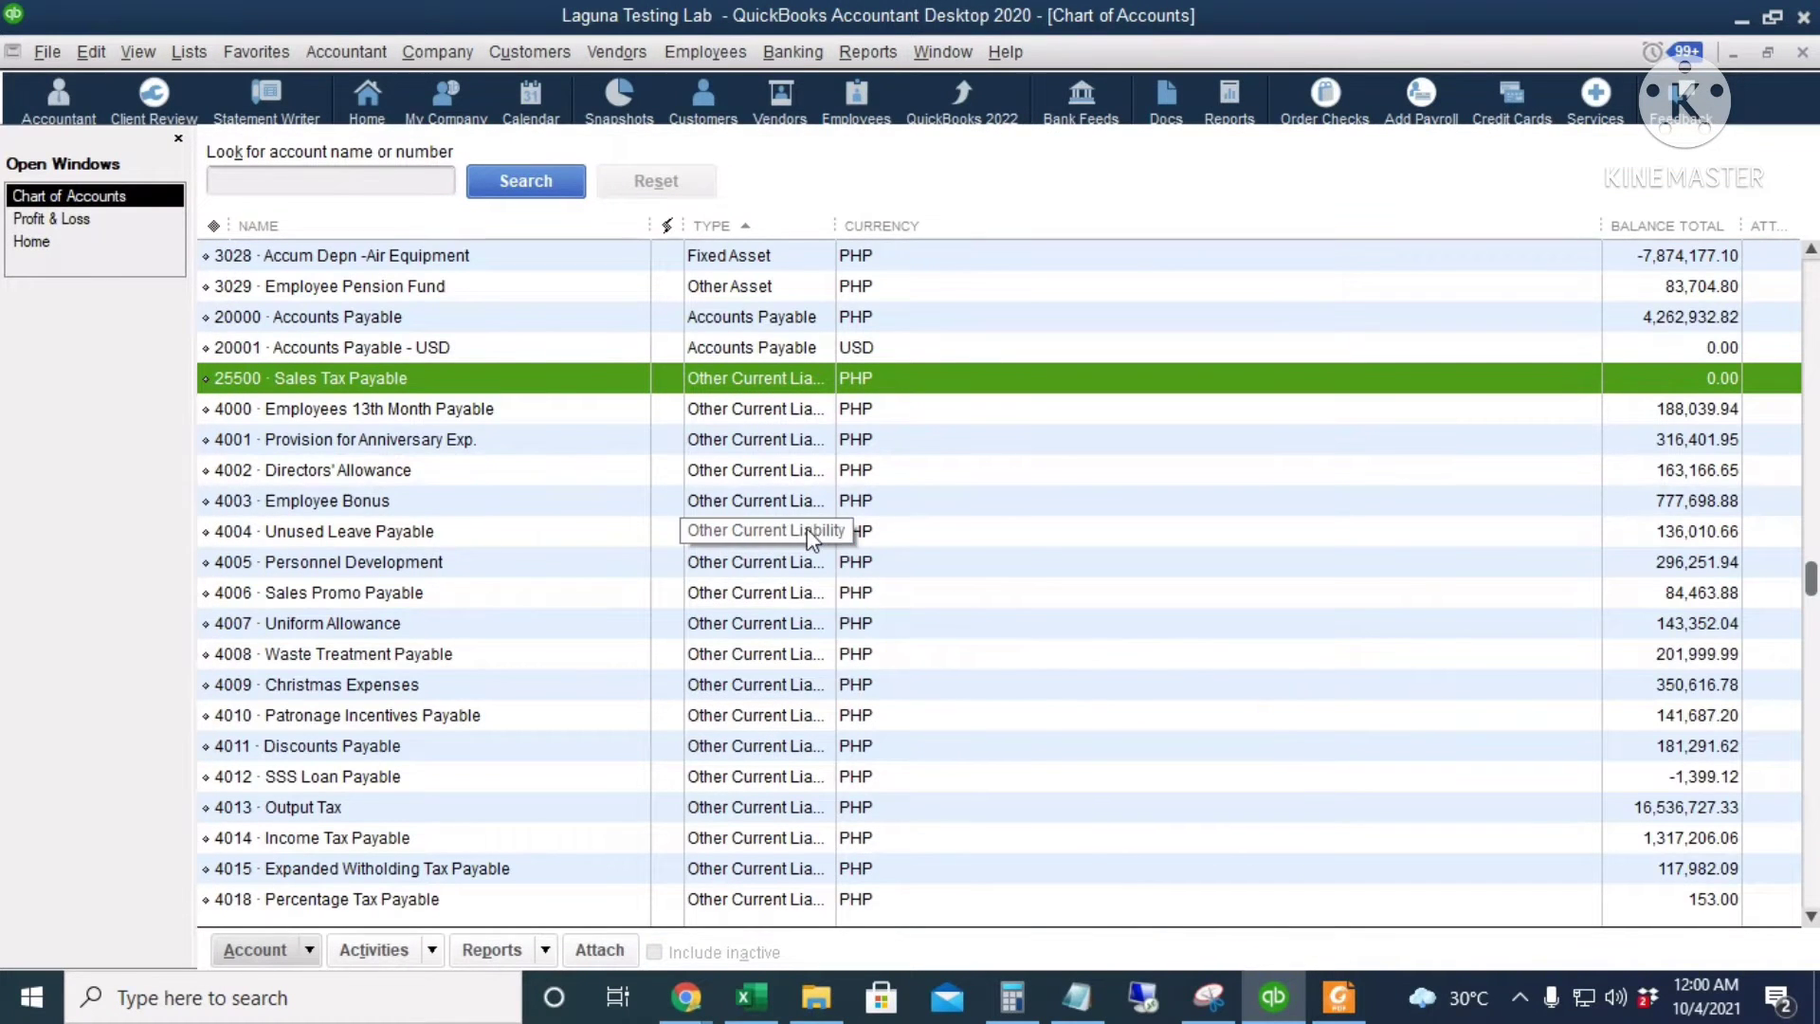
pyautogui.click(858, 311)
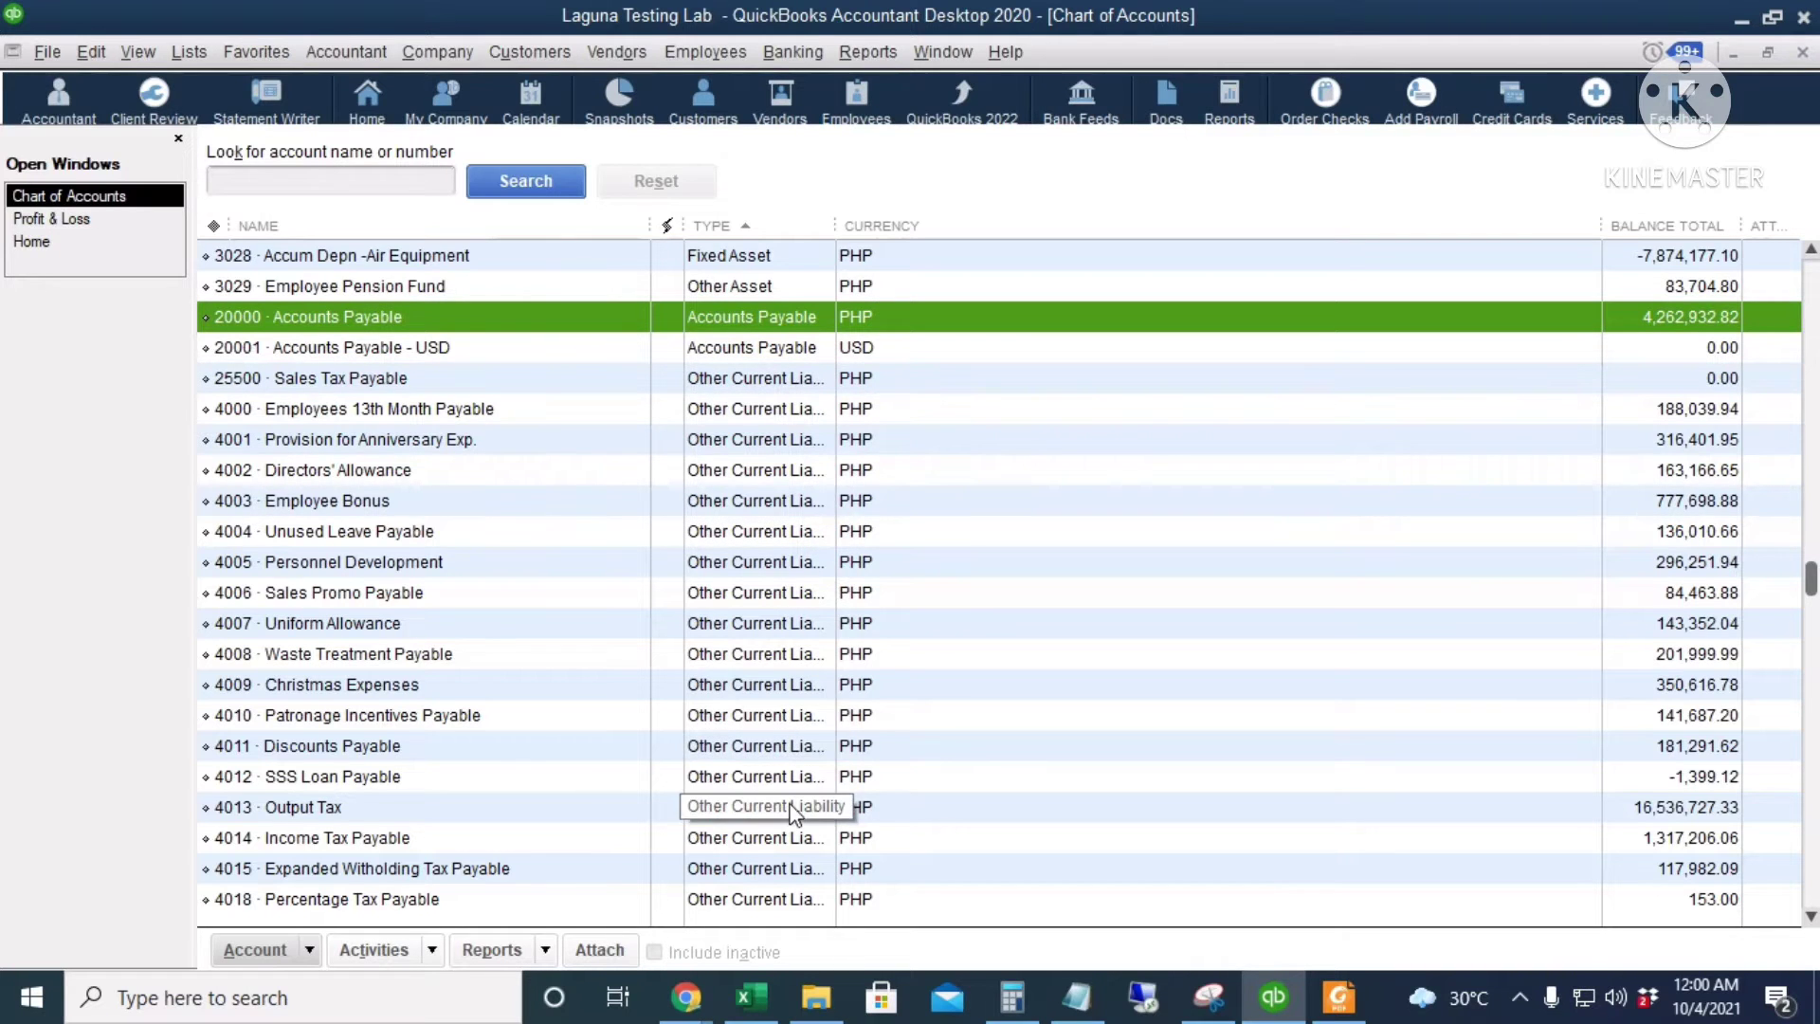
pyautogui.click(825, 868)
pyautogui.click(817, 901)
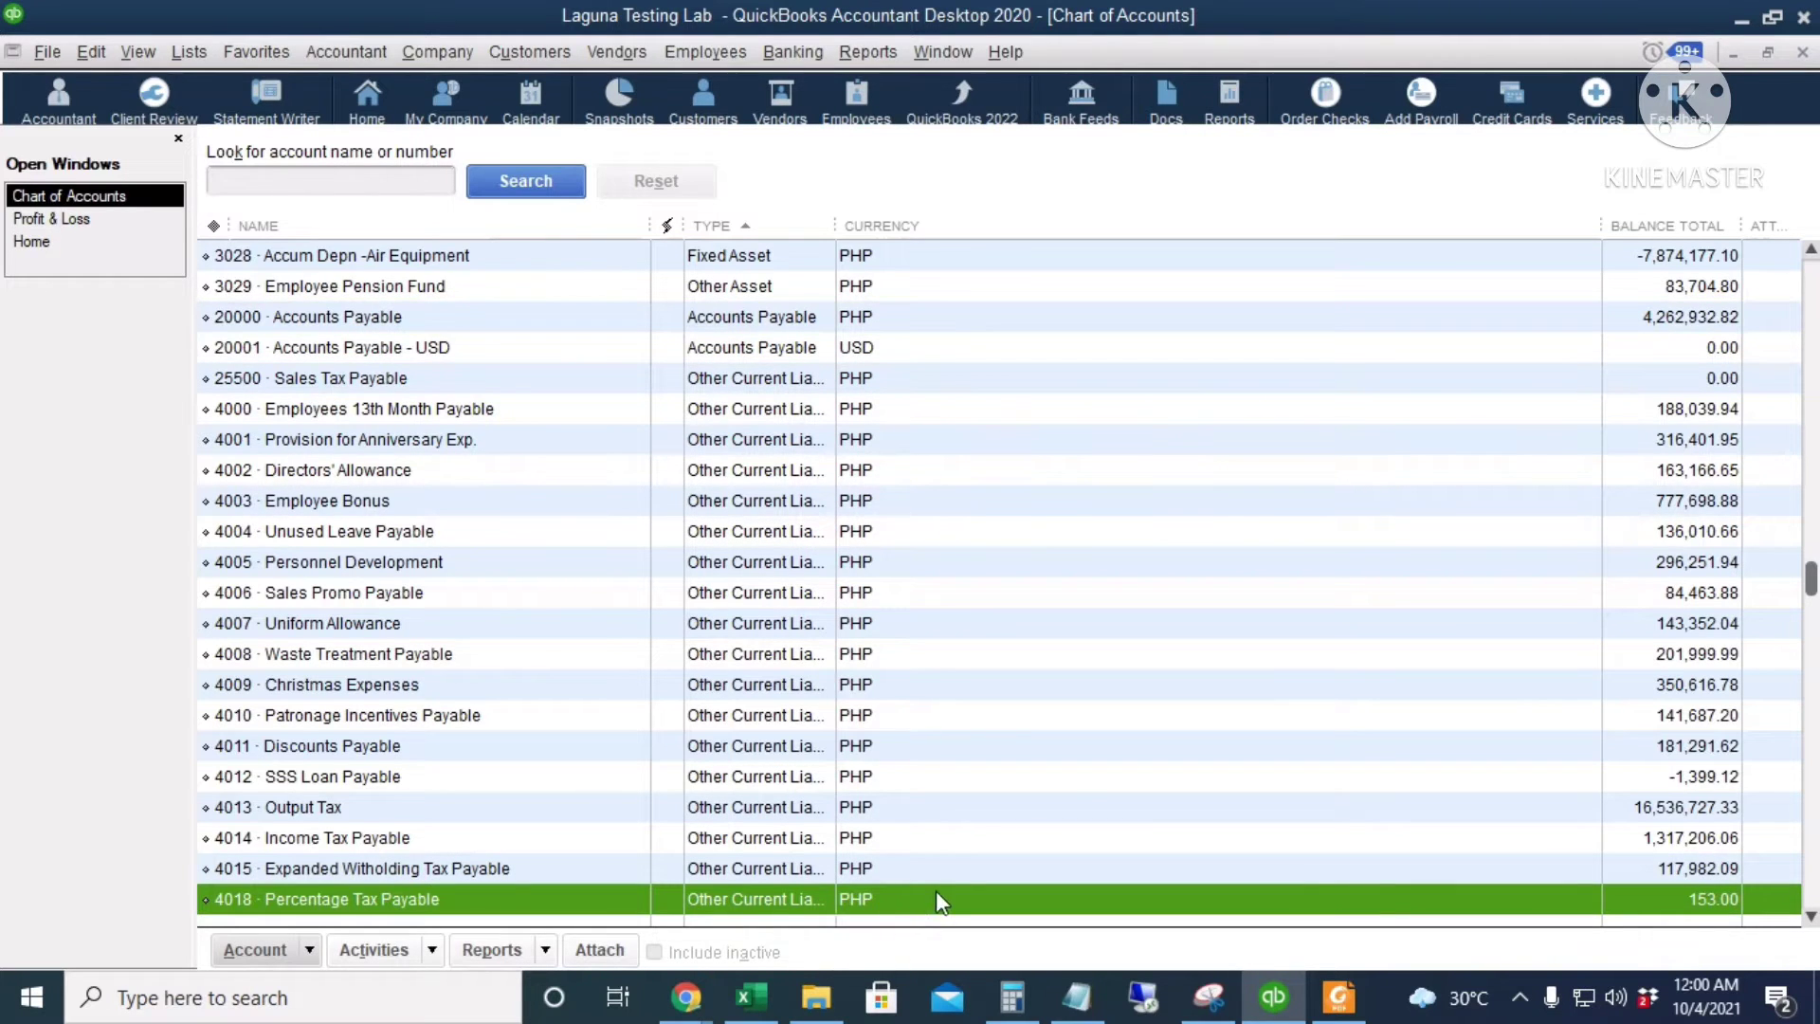
pyautogui.scroll(-2, 948, 900)
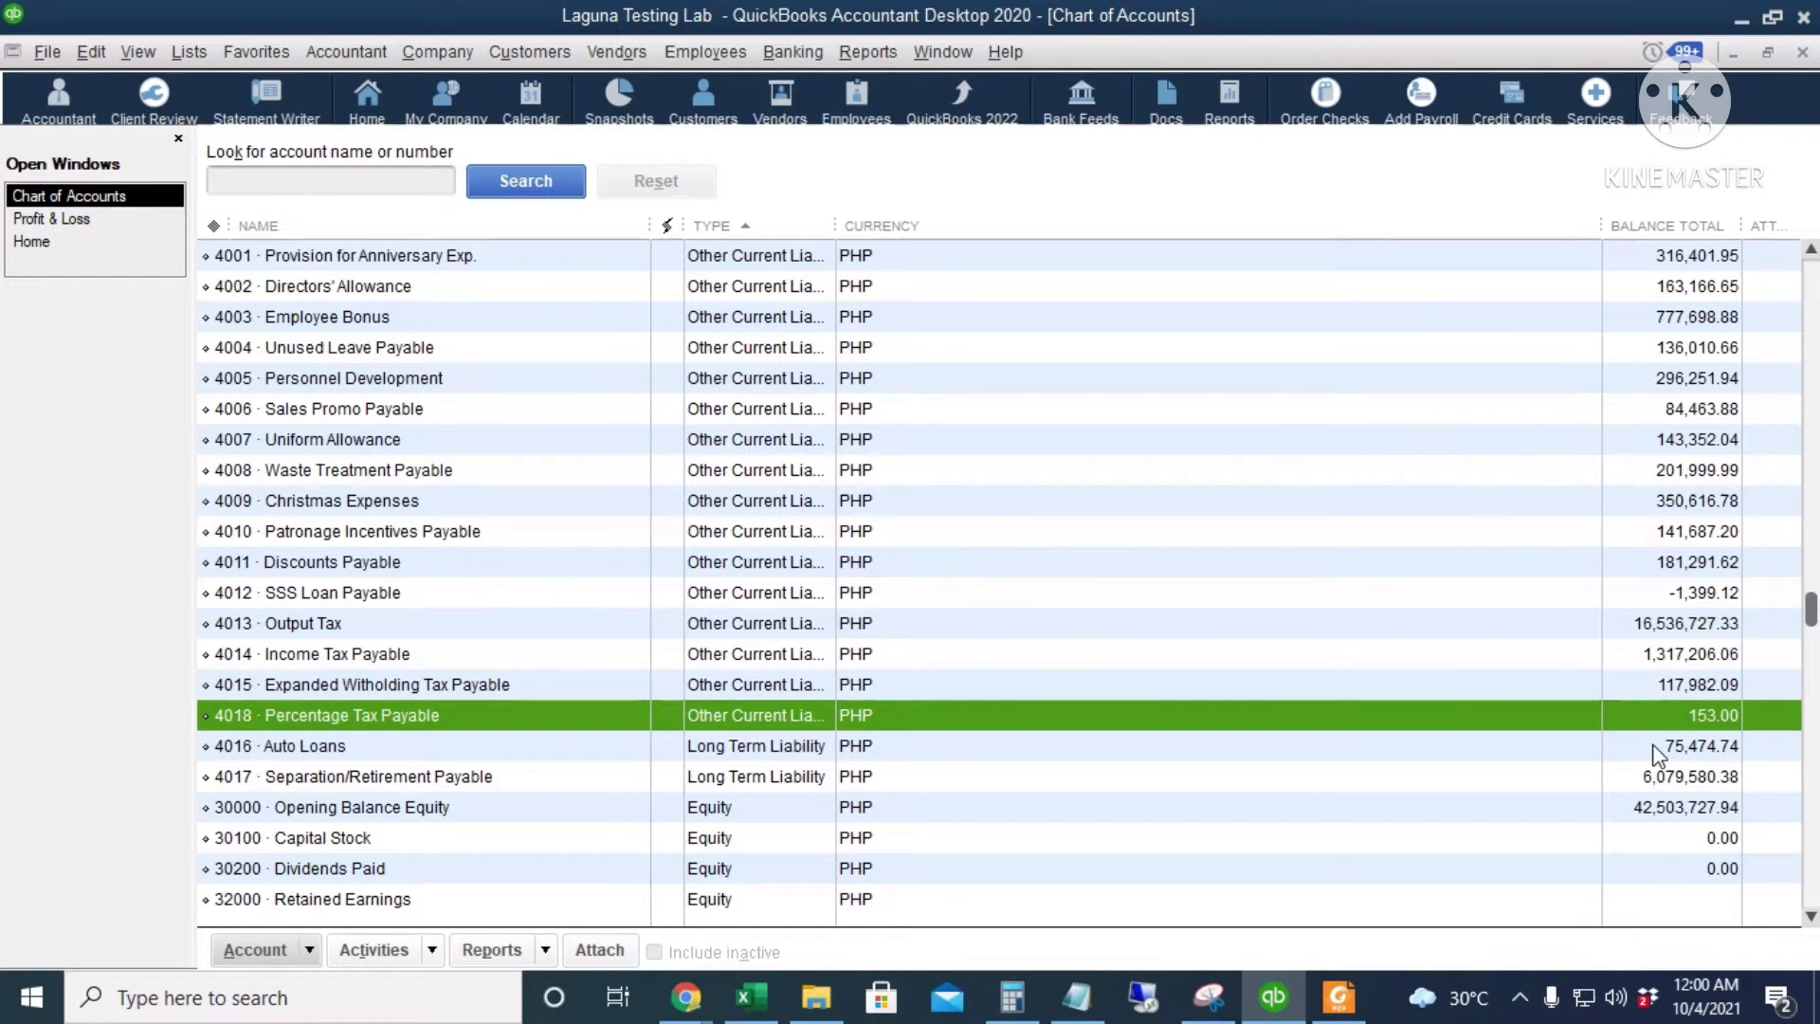
# - Turn on sales tax in the company preferences, making all existing customers and all non-inventory and inventory parts taxable
pyautogui.click(36, 243)
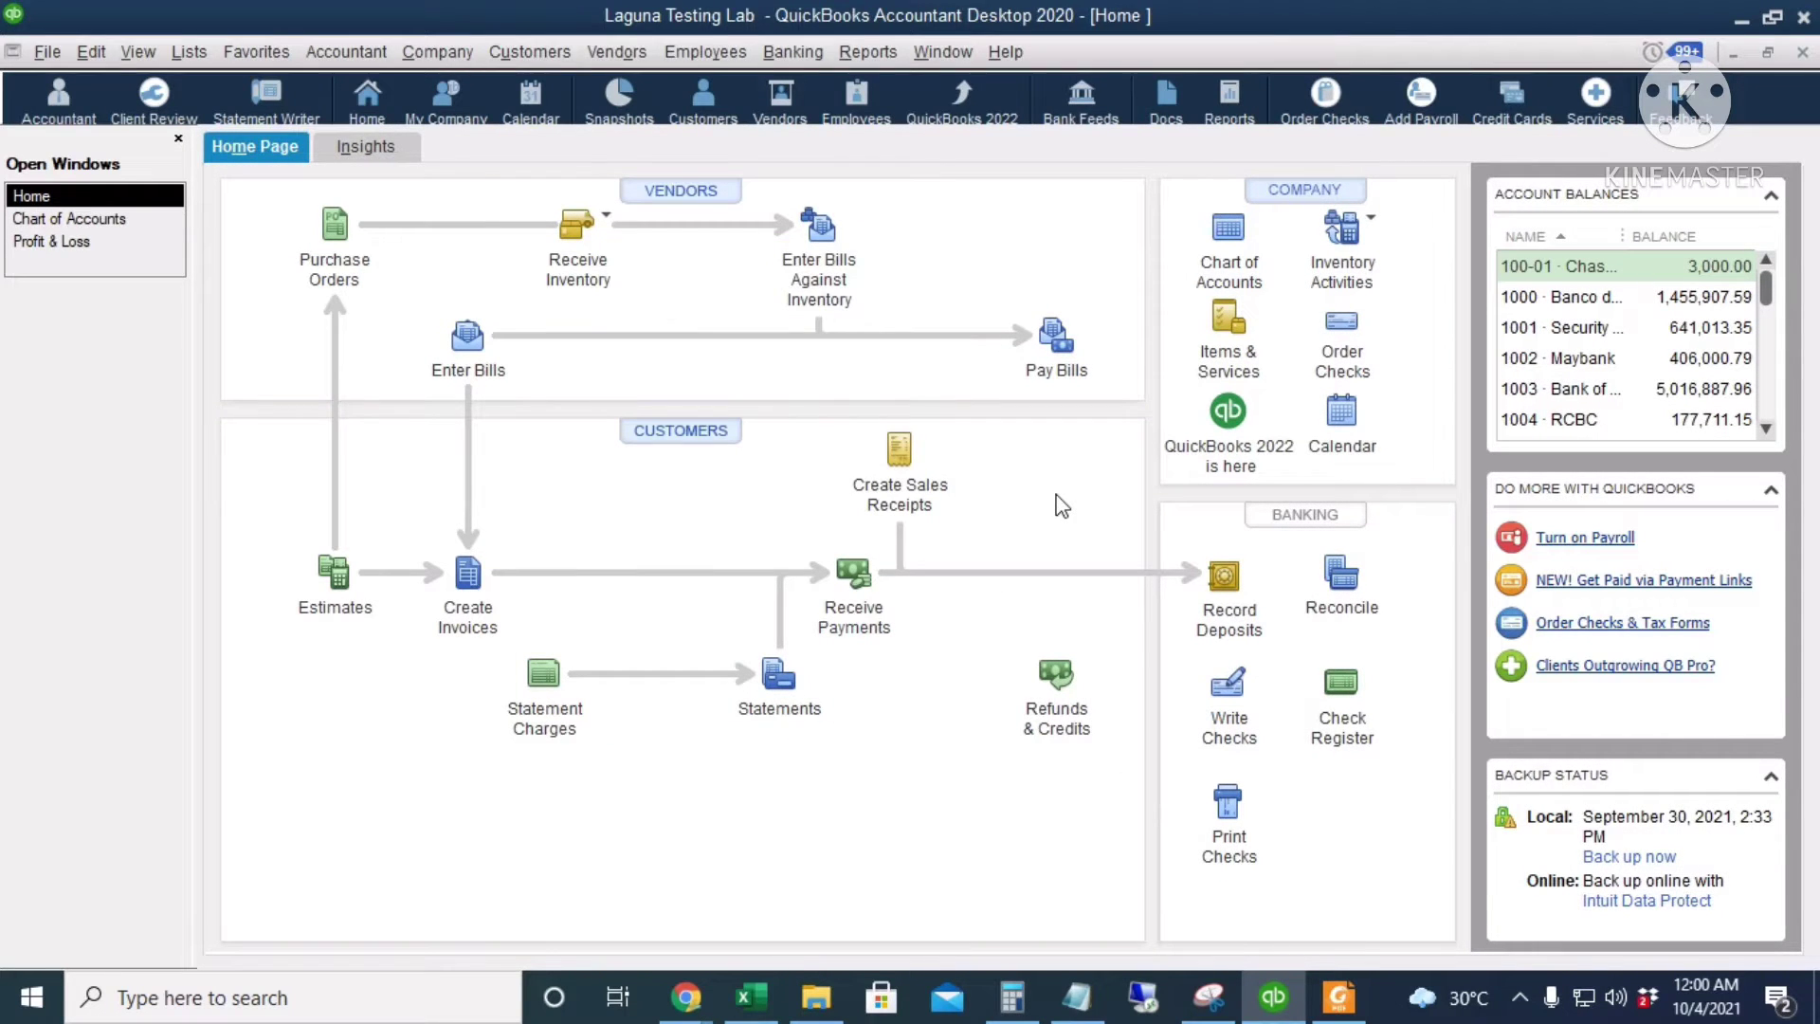
pyautogui.click(92, 55)
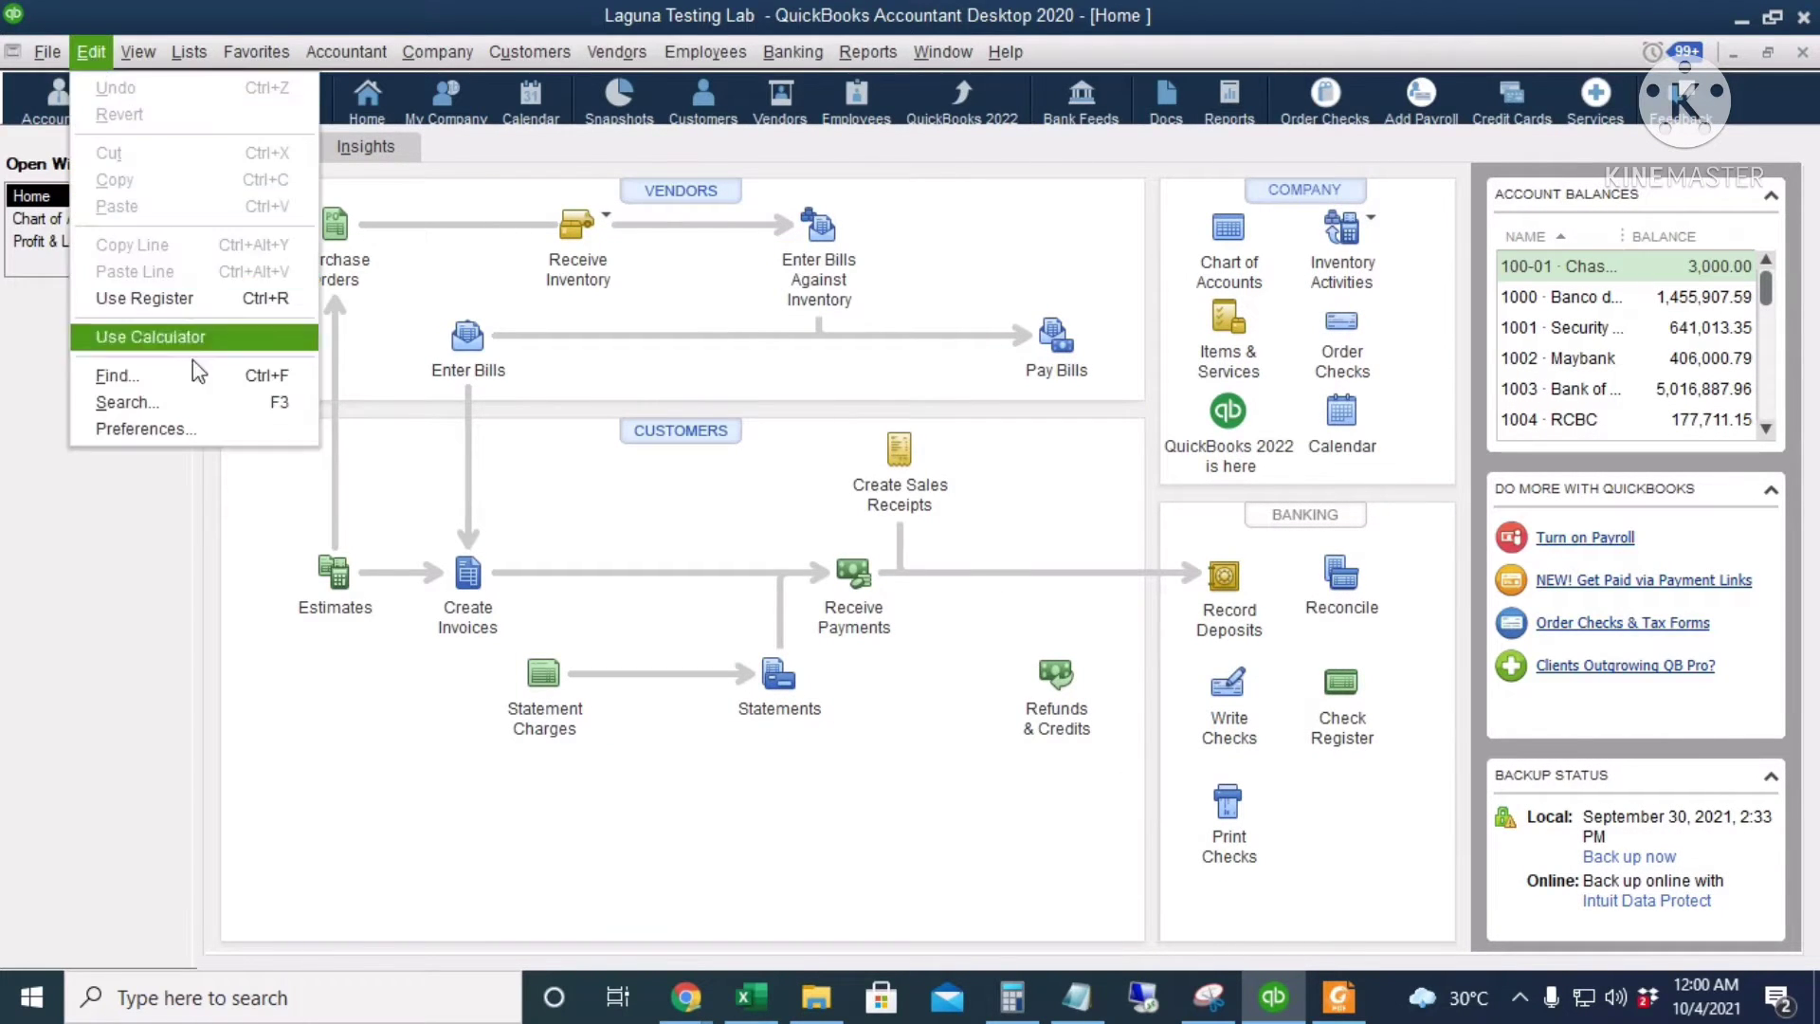
pyautogui.click(190, 429)
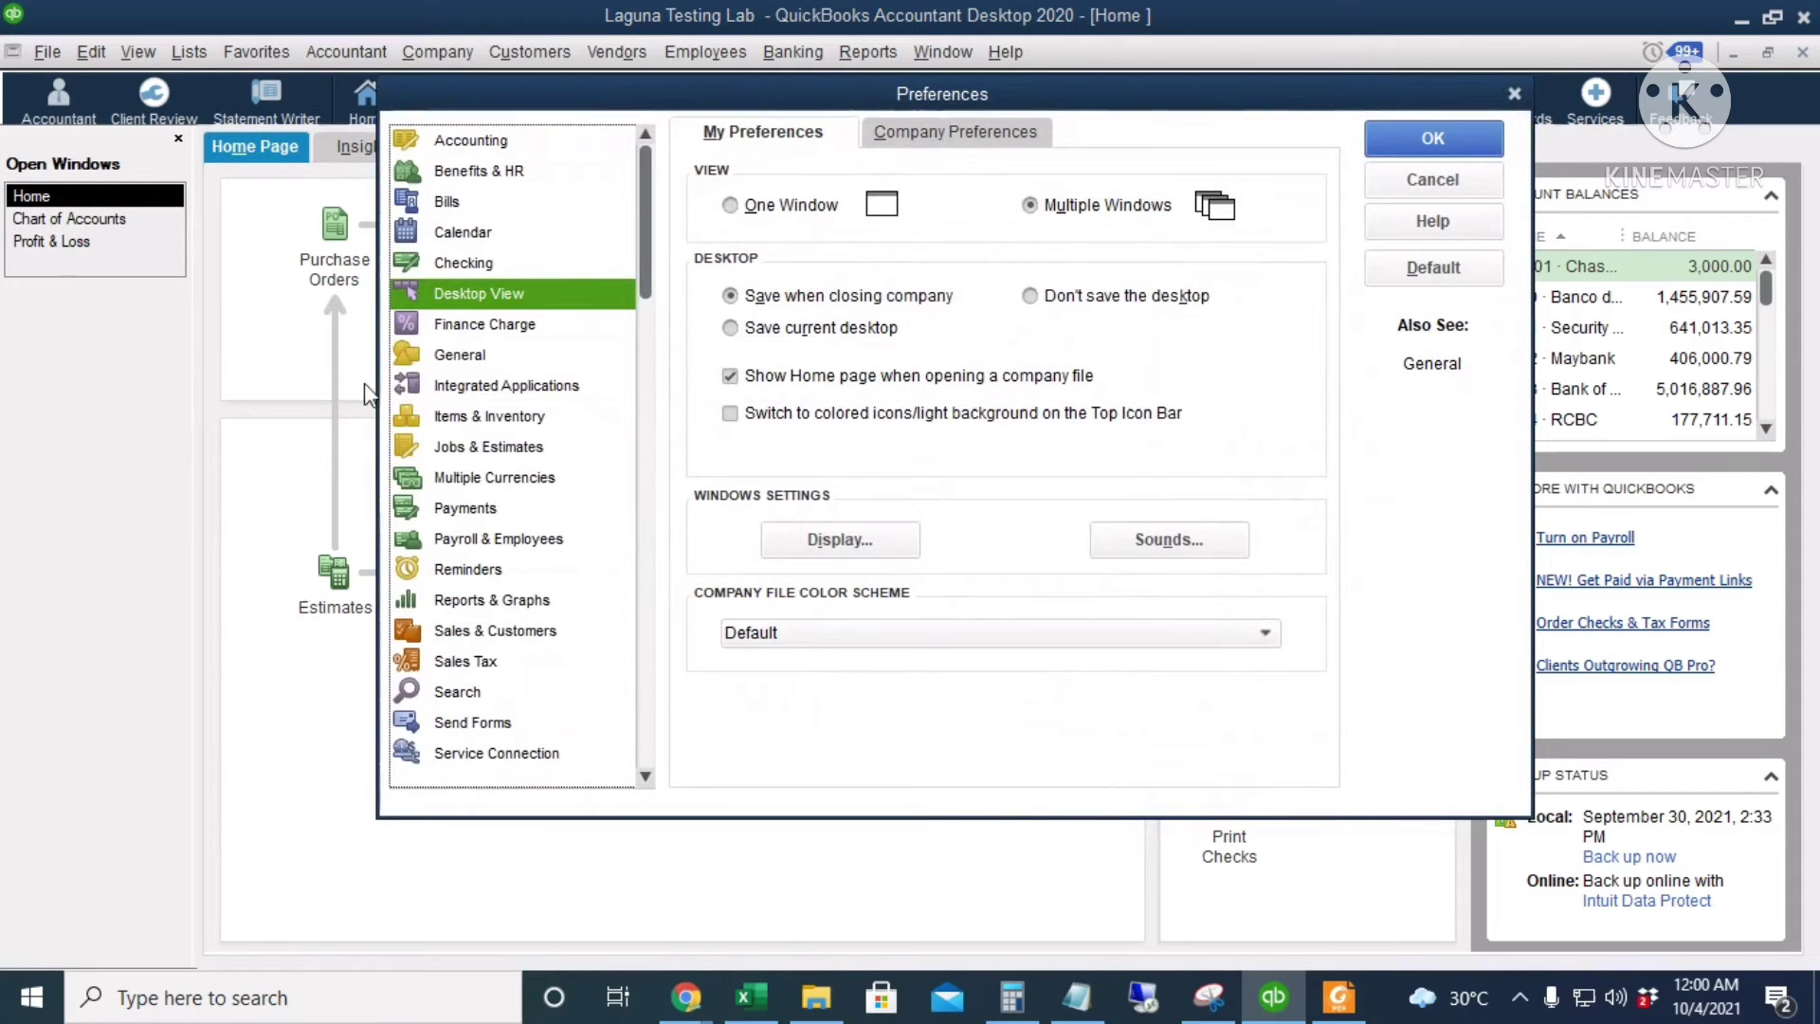
pyautogui.click(508, 663)
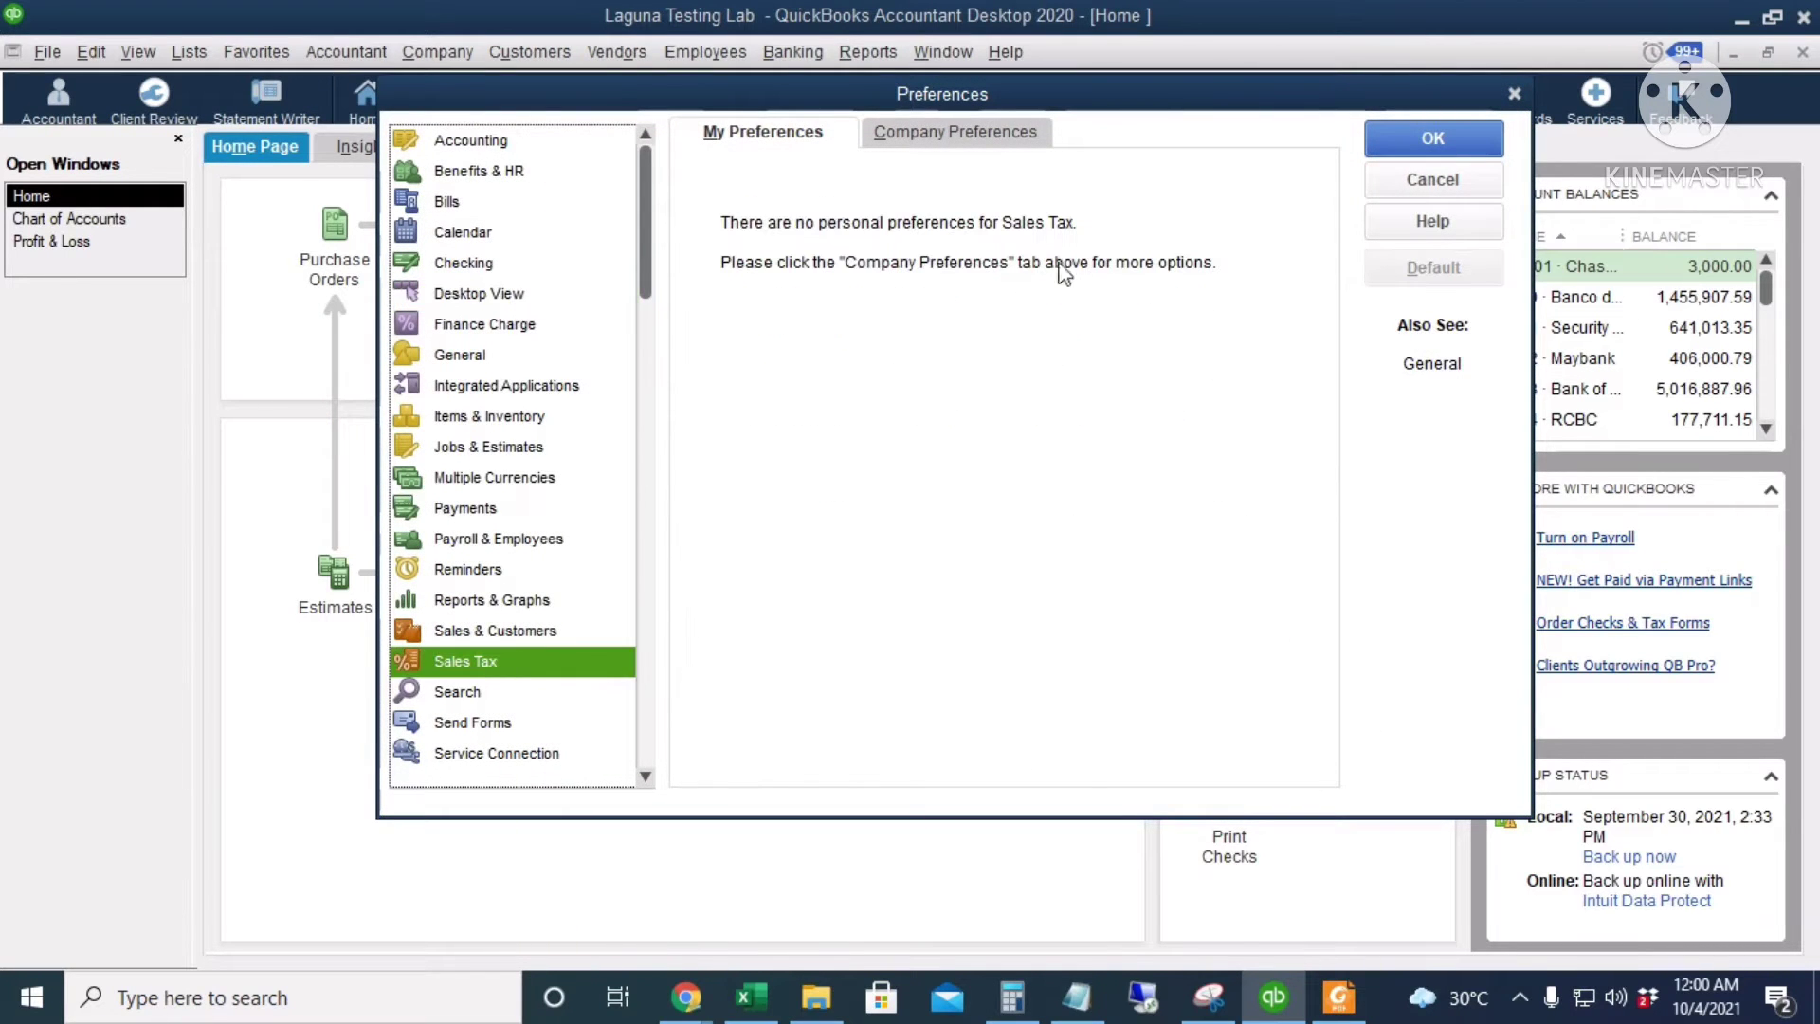
pyautogui.click(957, 137)
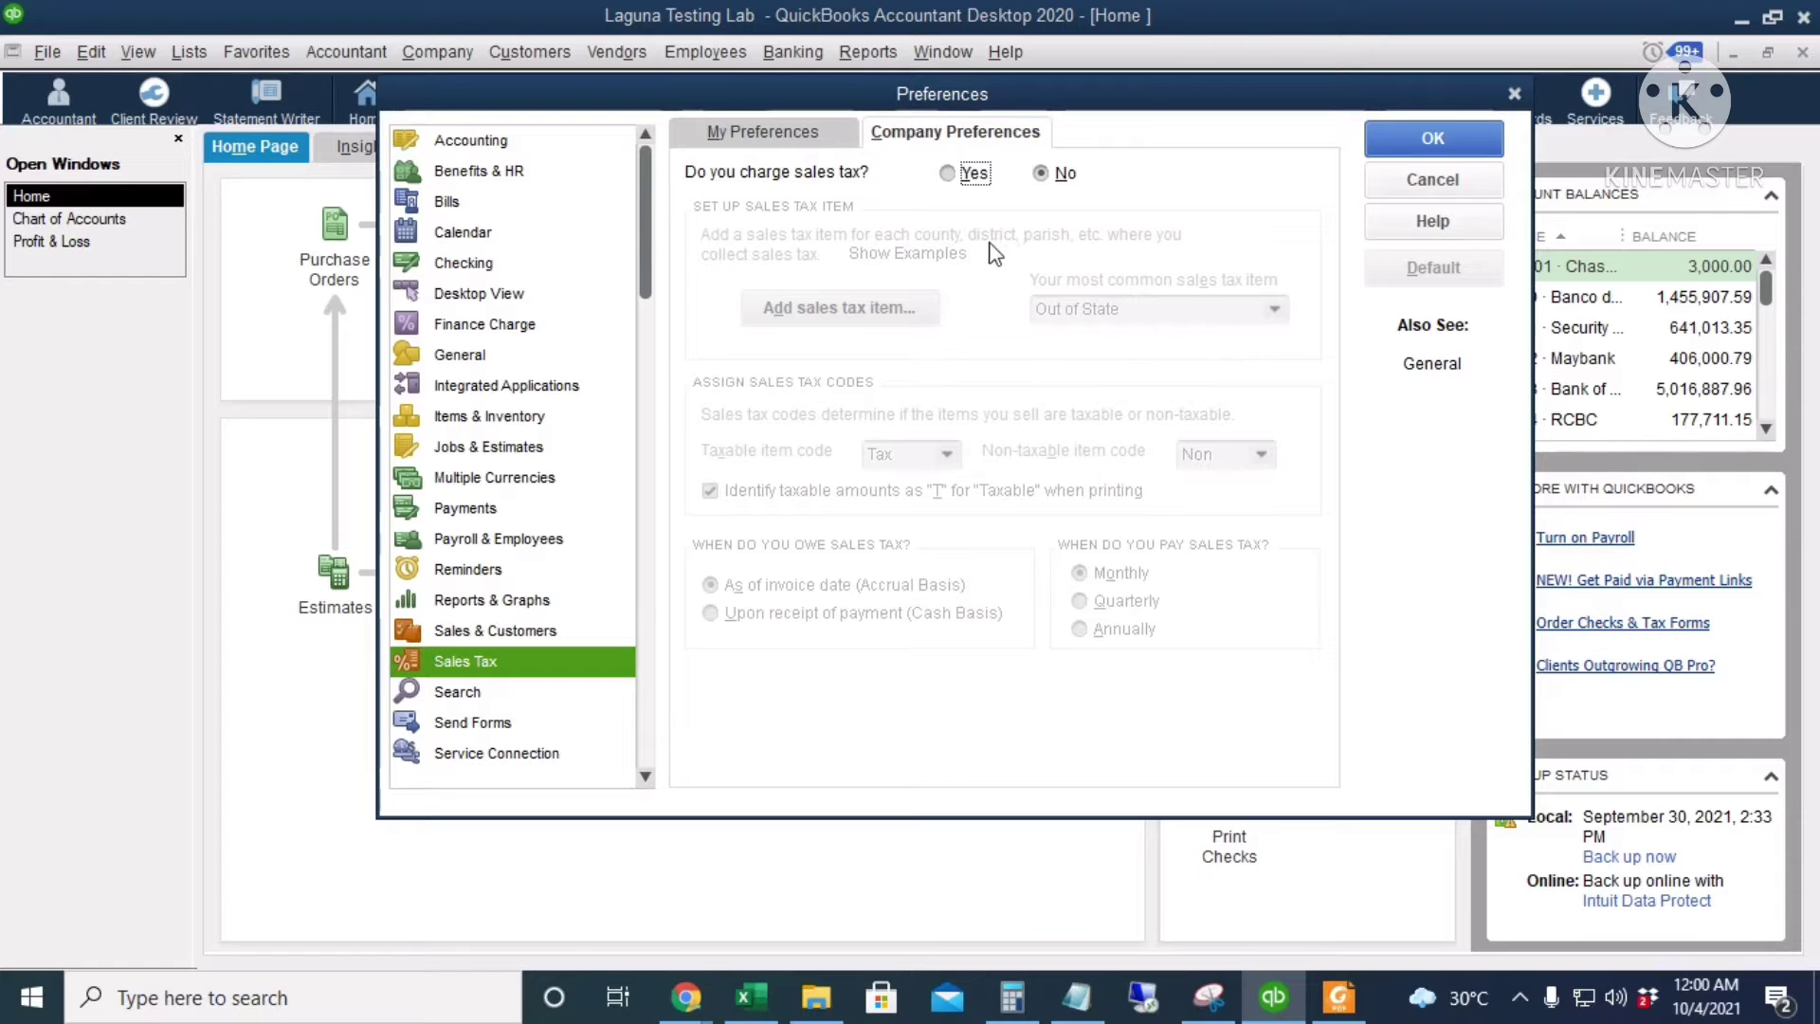
pyautogui.click(947, 173)
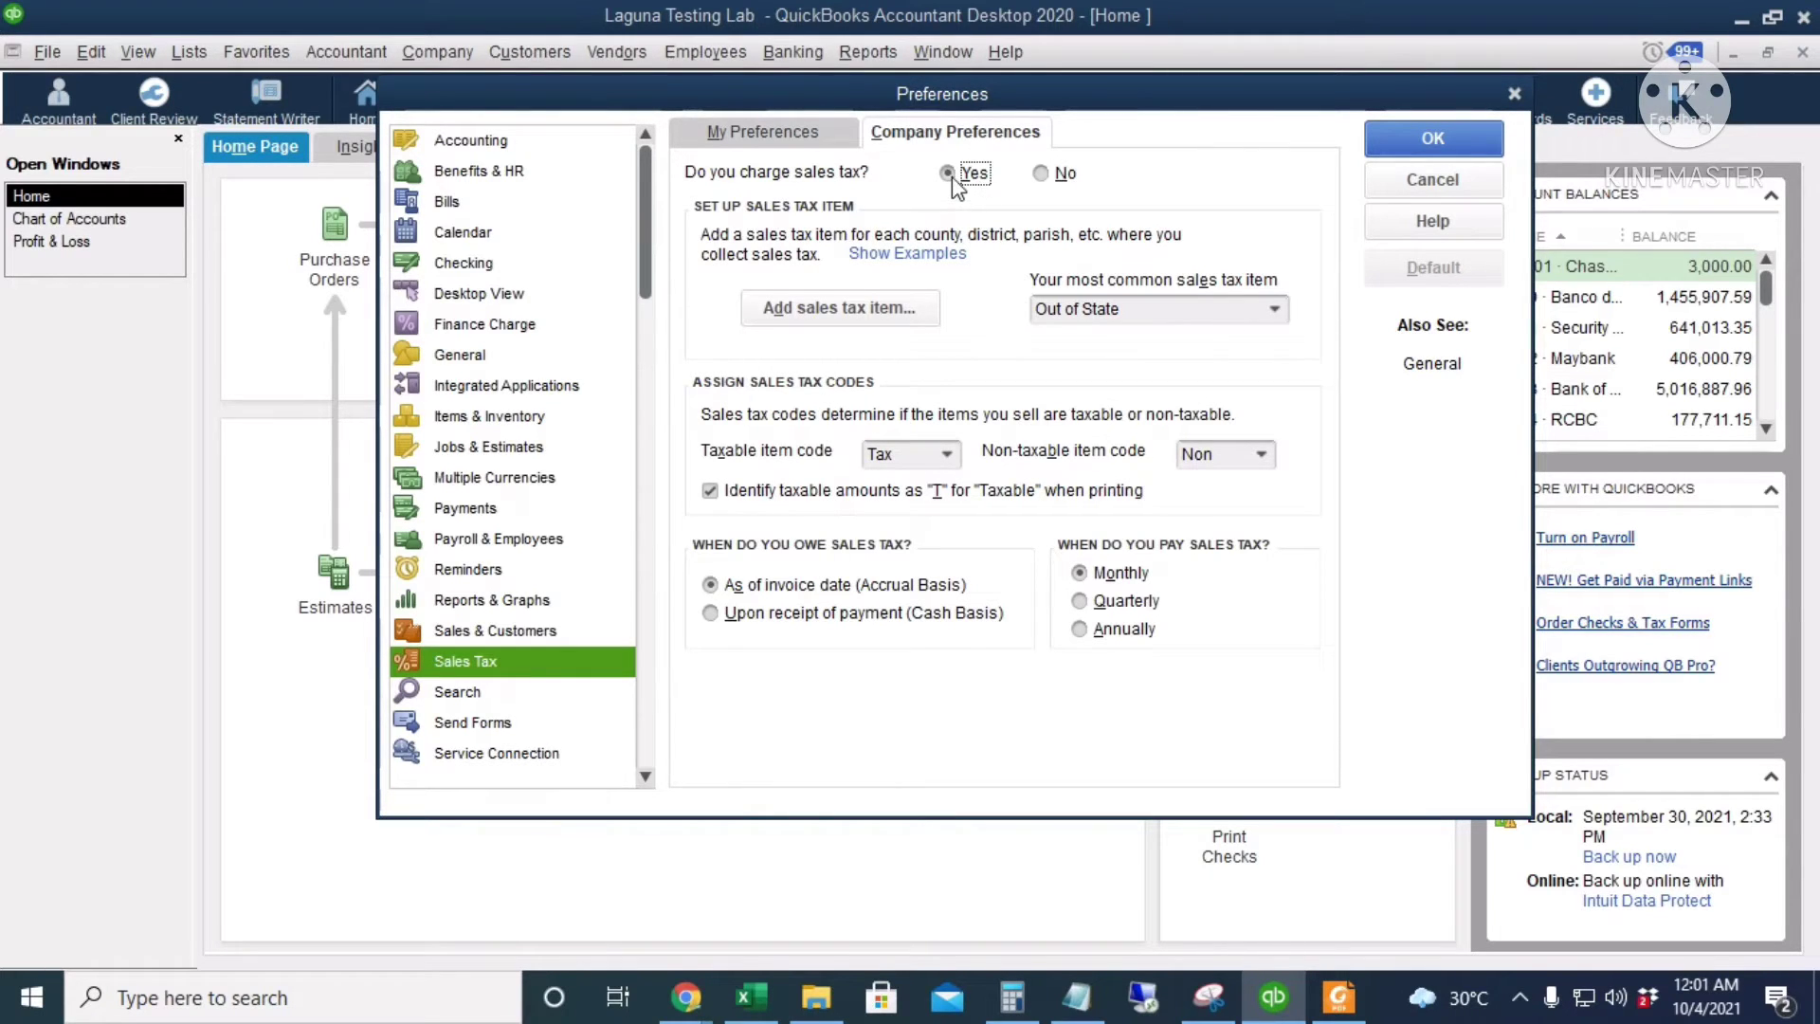
pyautogui.click(1403, 142)
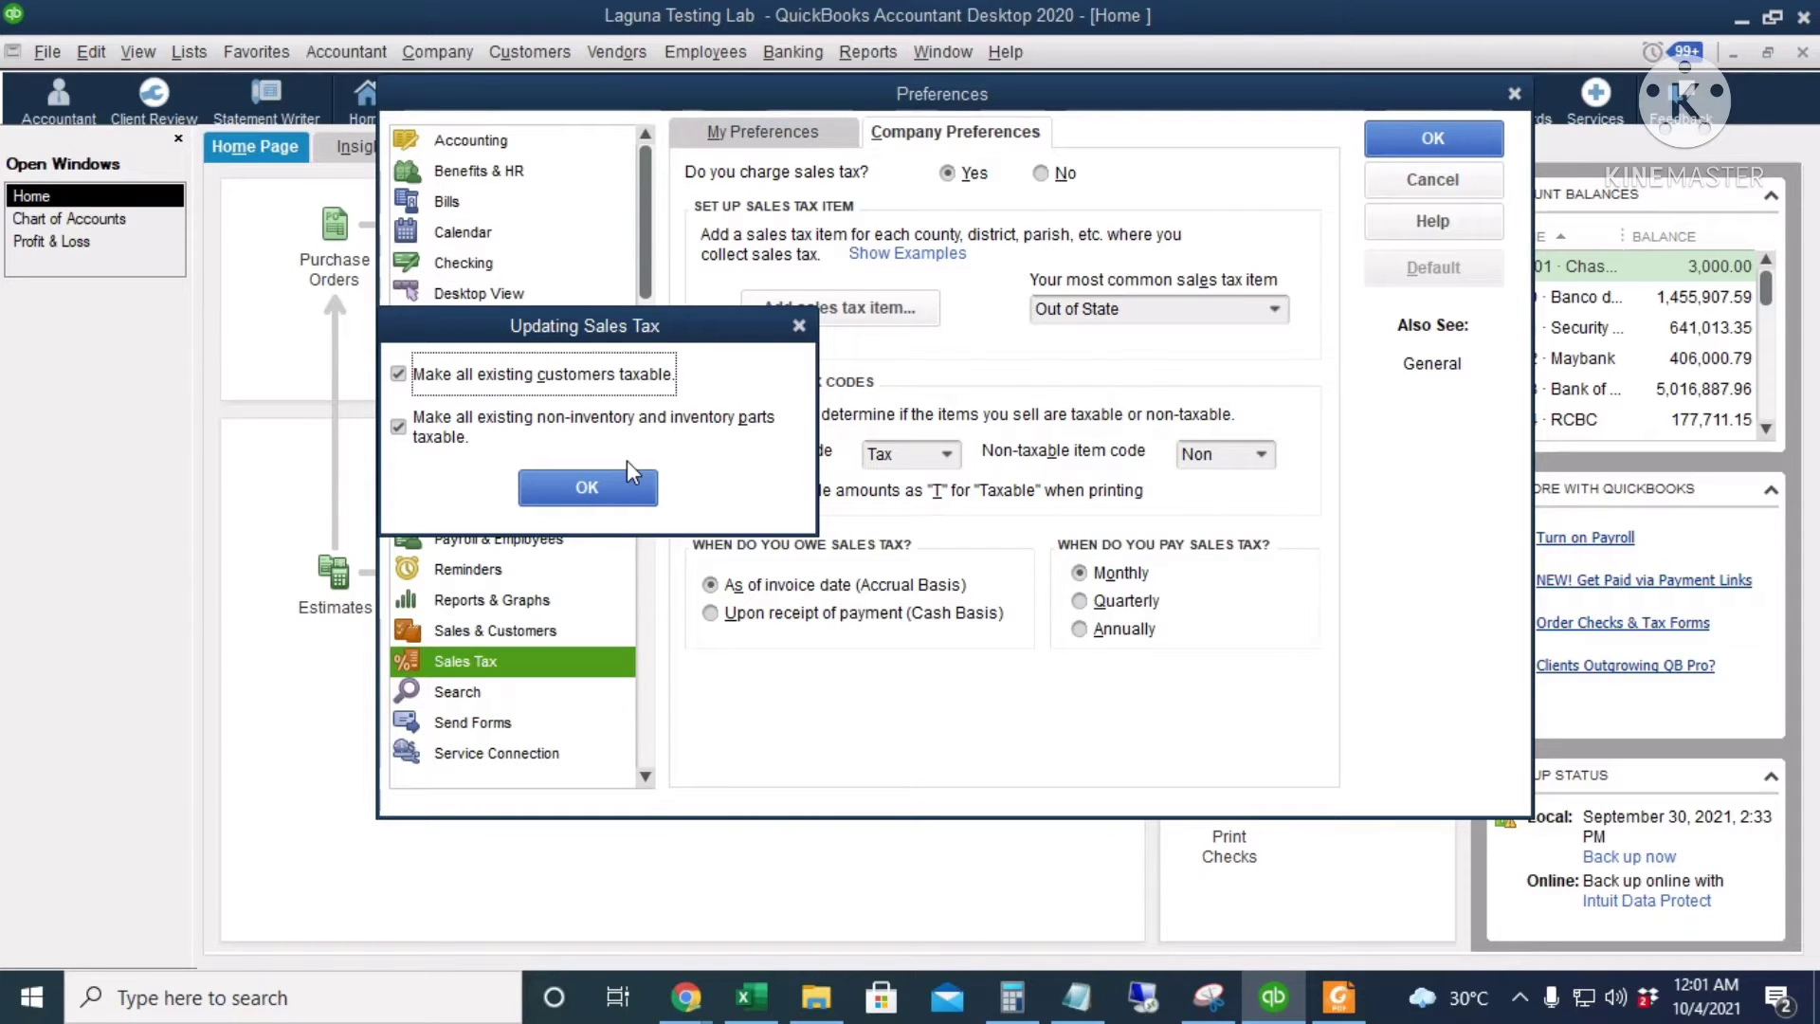
pyautogui.click(593, 502)
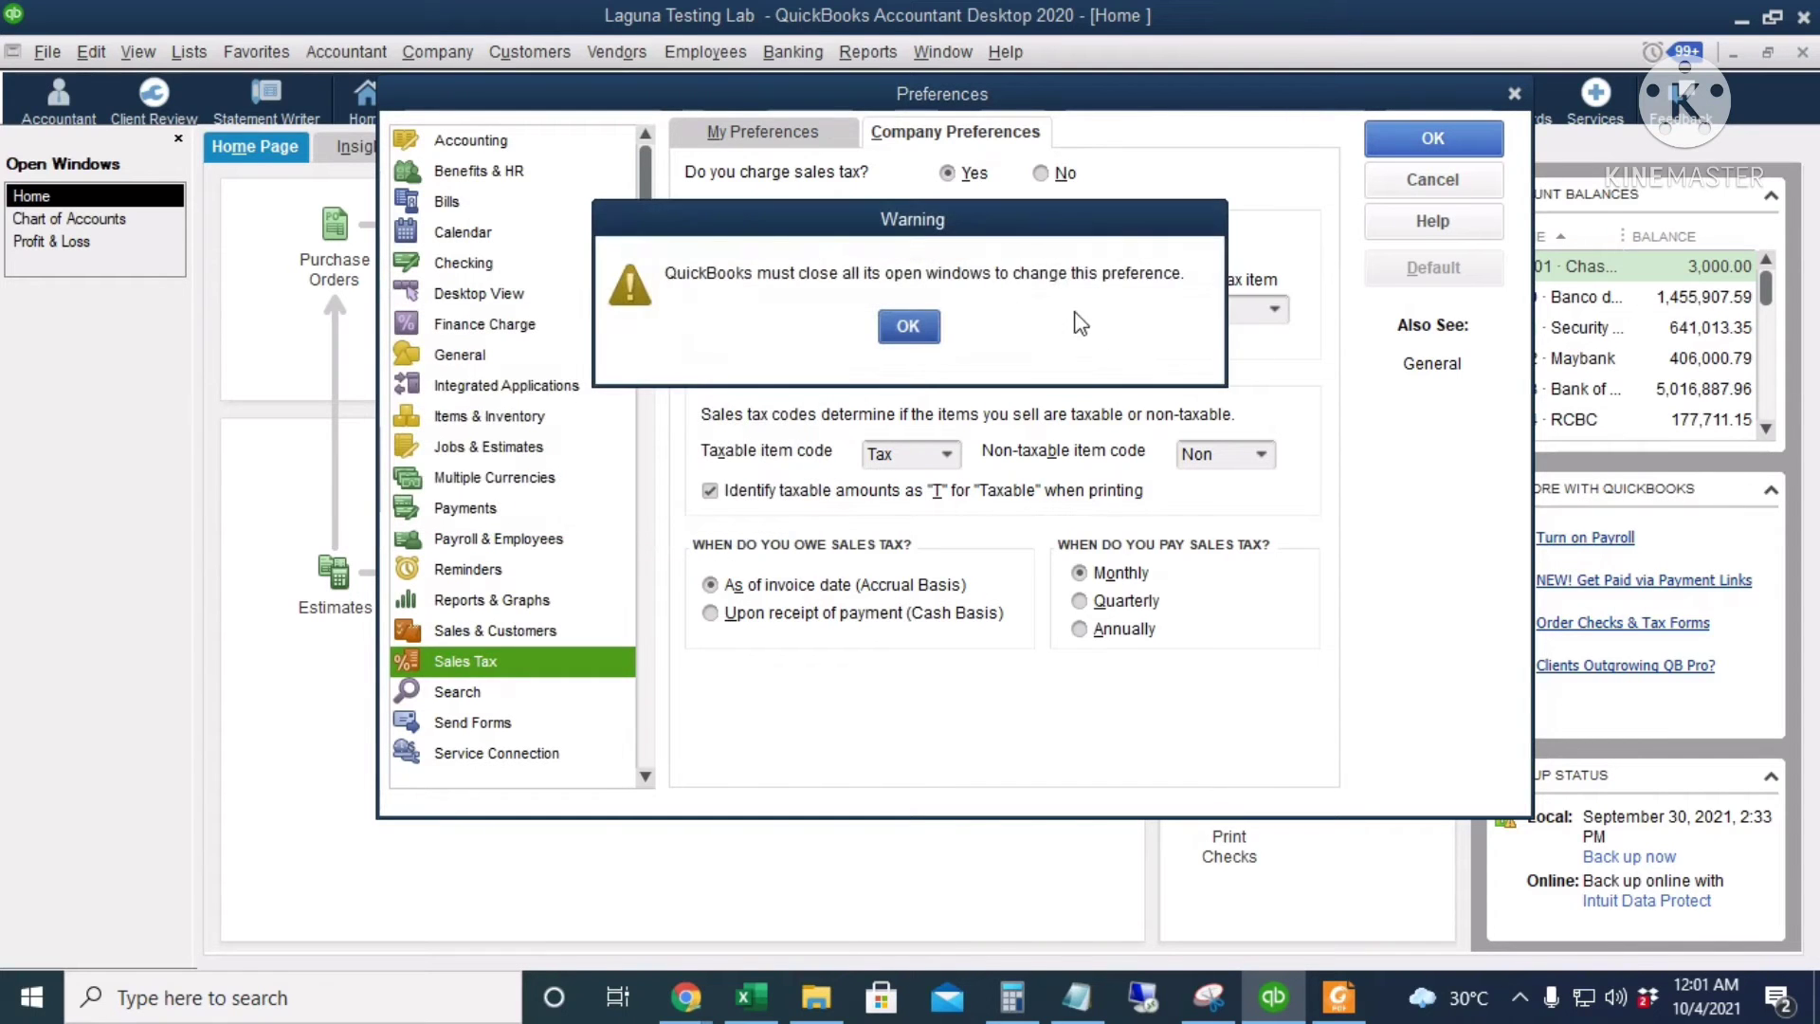
pyautogui.click(929, 328)
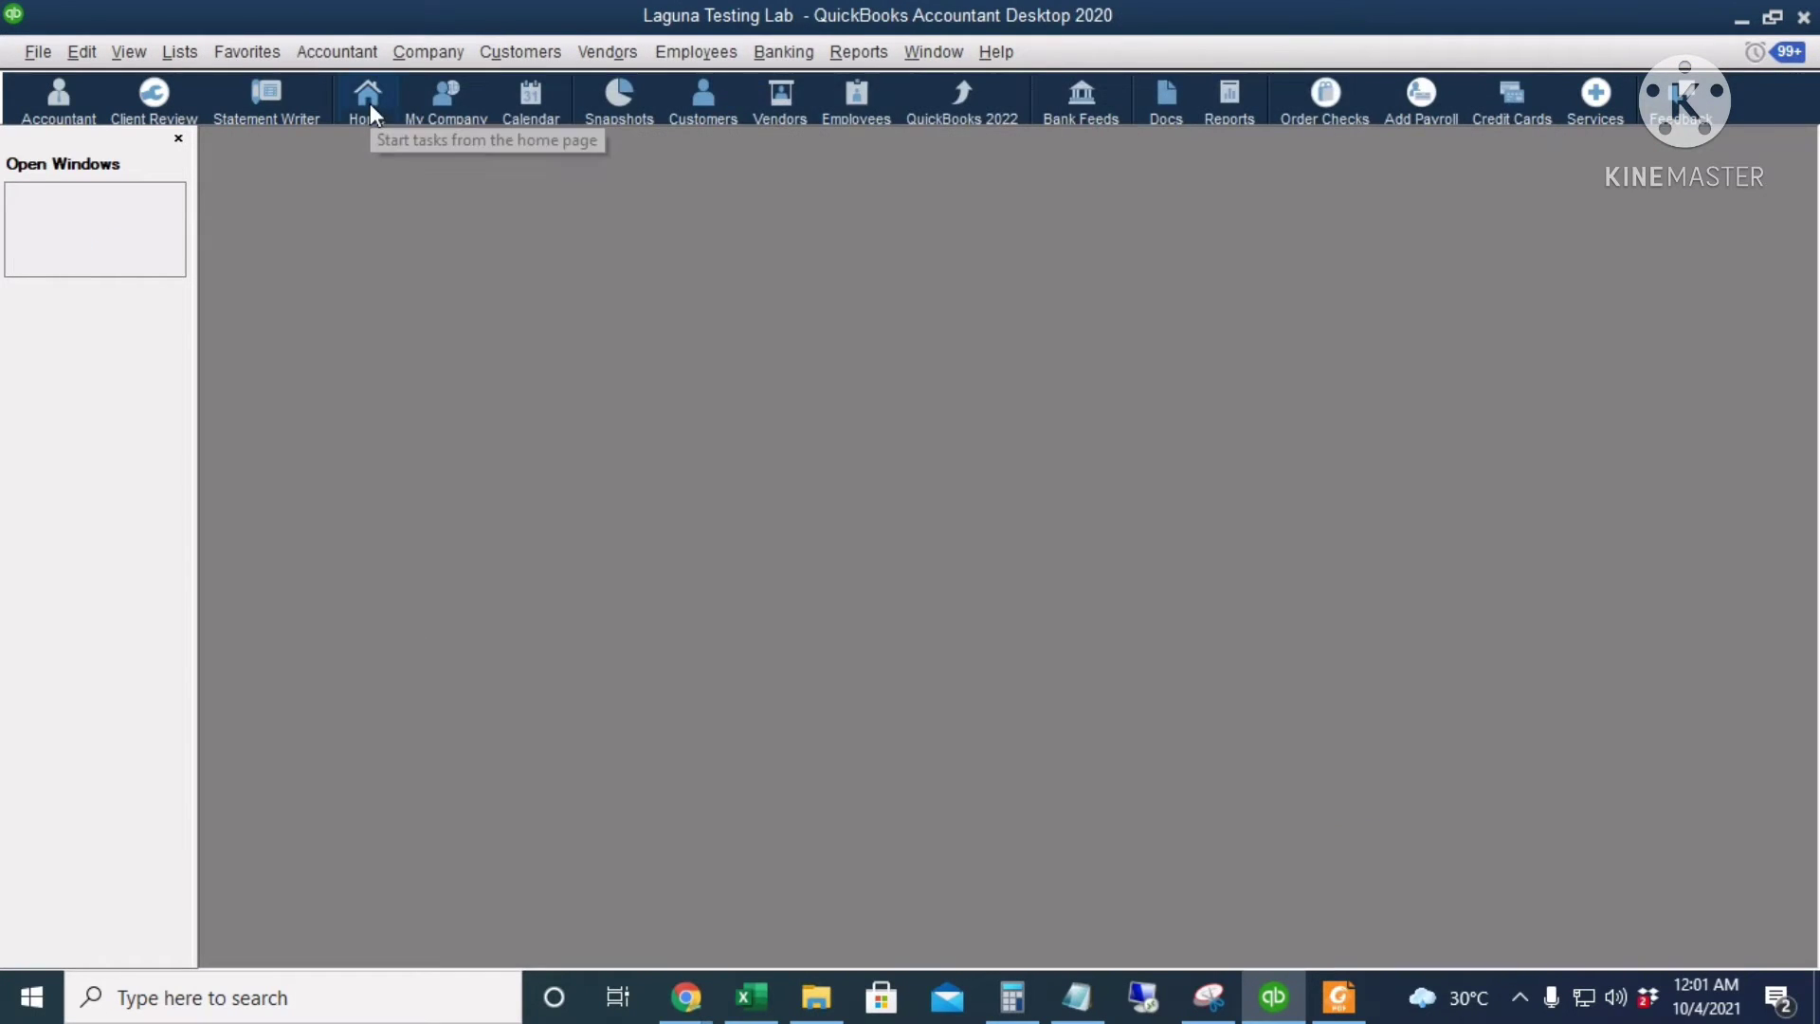
# - Examine the tax code options in the sales tax settings of the customer 0704 Enterprise, and close the customer record
pyautogui.click(368, 98)
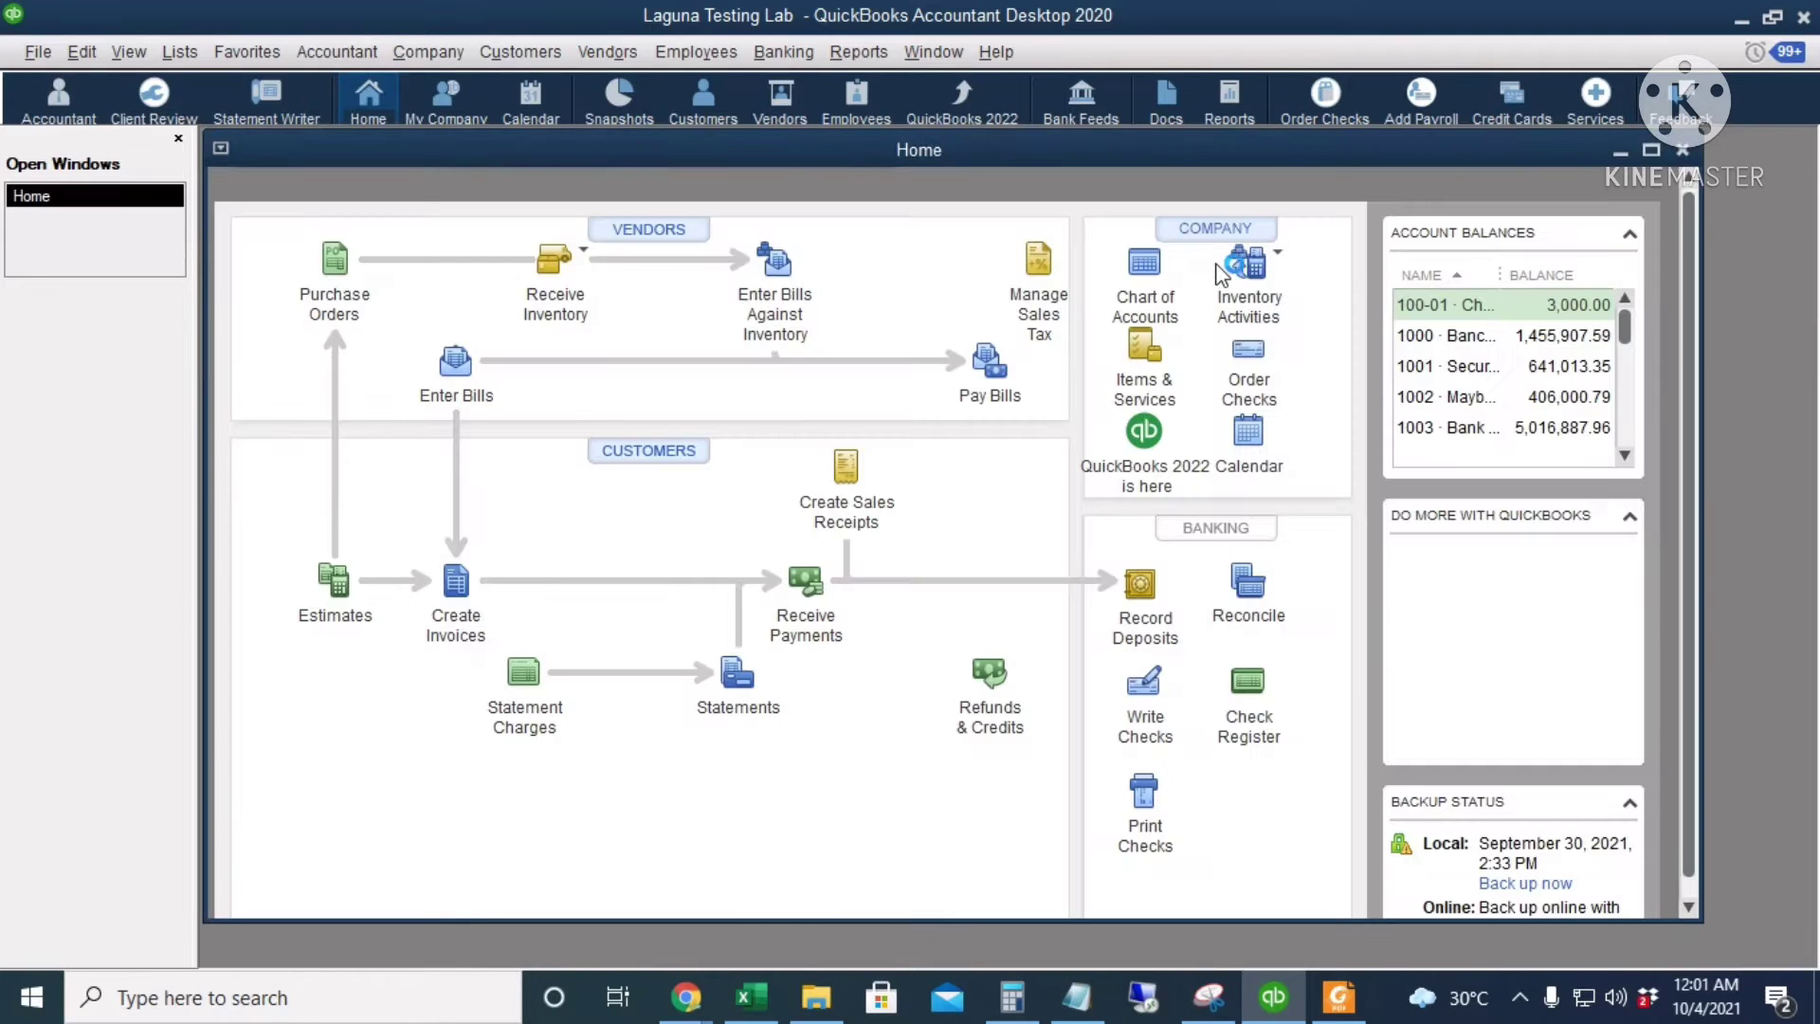
pyautogui.click(1652, 150)
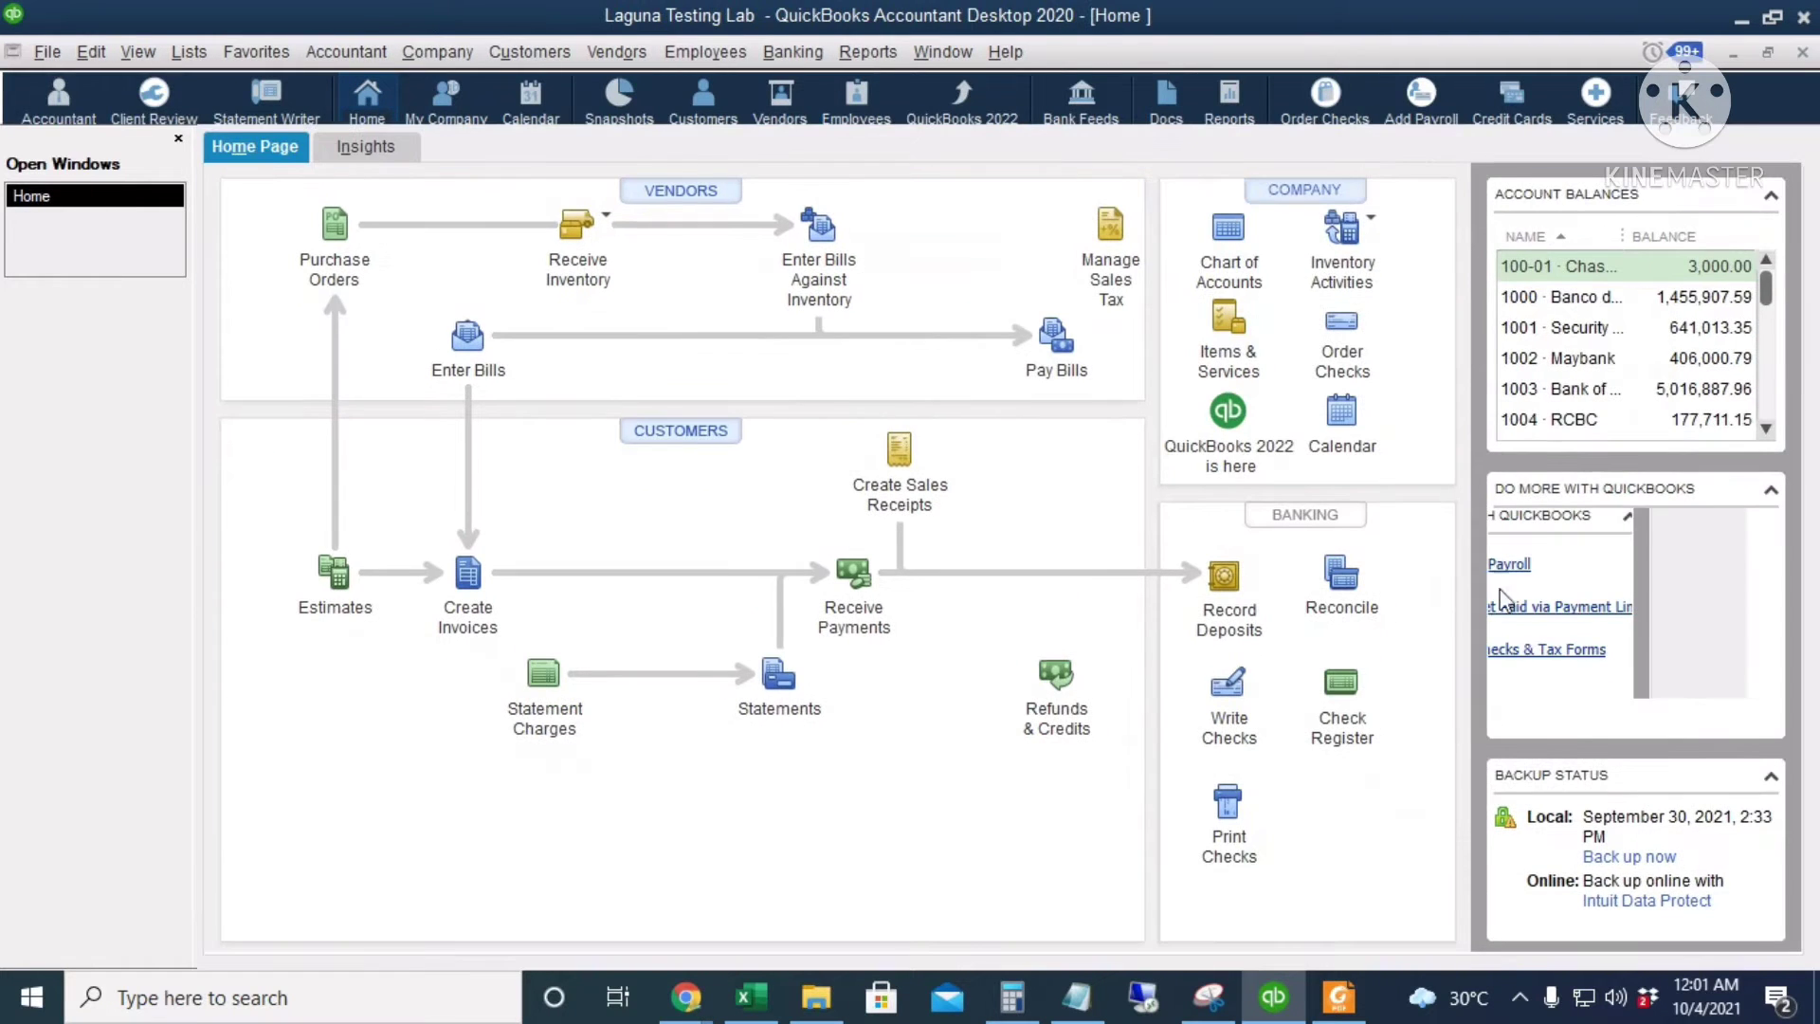
pyautogui.click(680, 431)
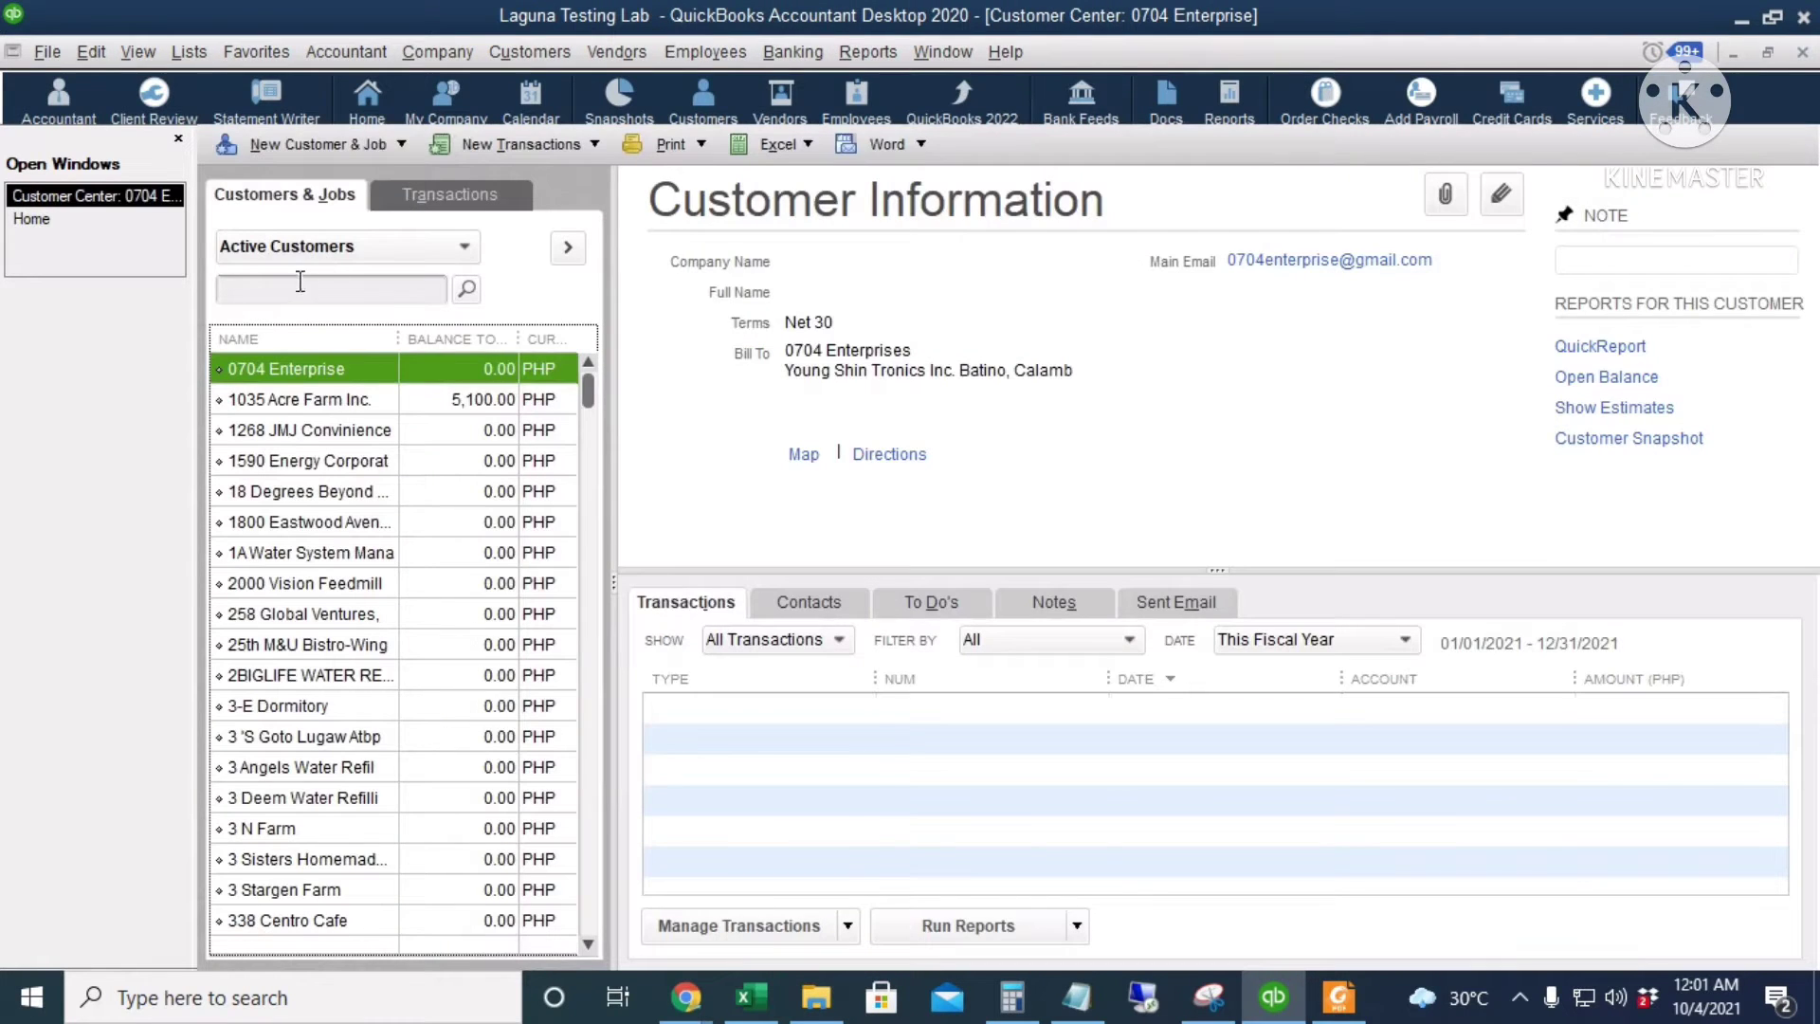
pyautogui.doubleClick(297, 368)
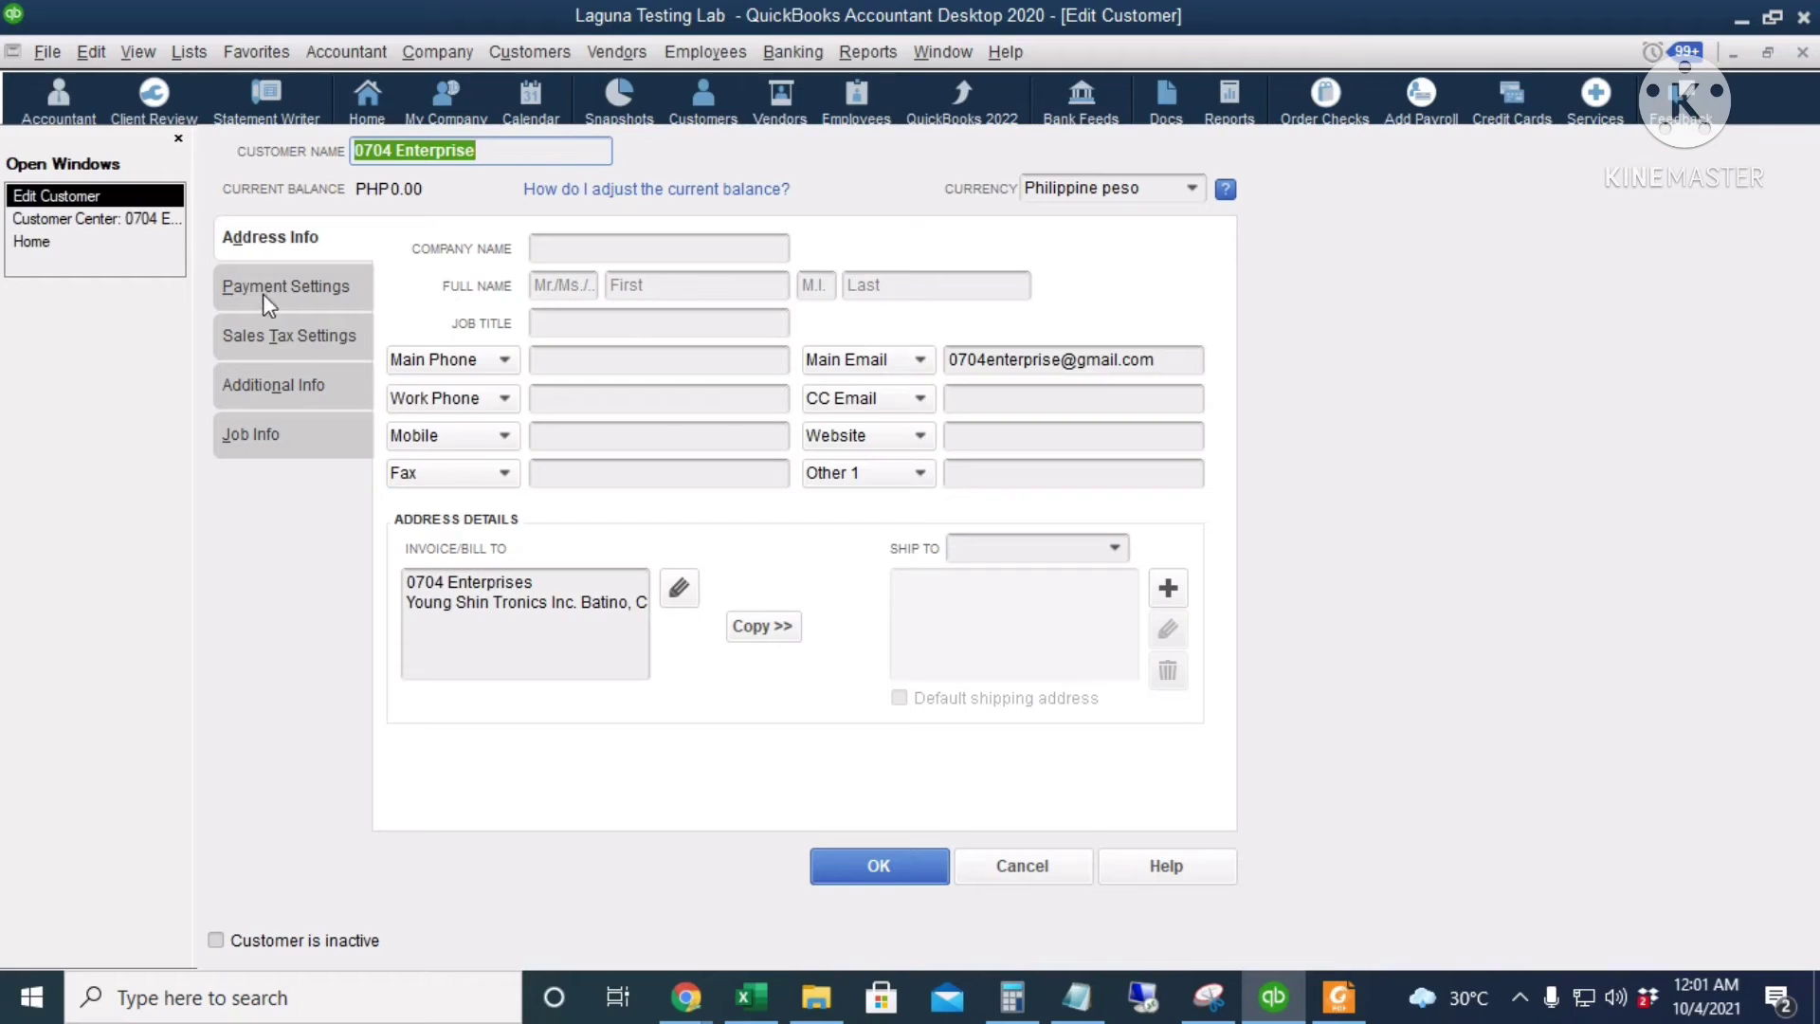
pyautogui.click(277, 339)
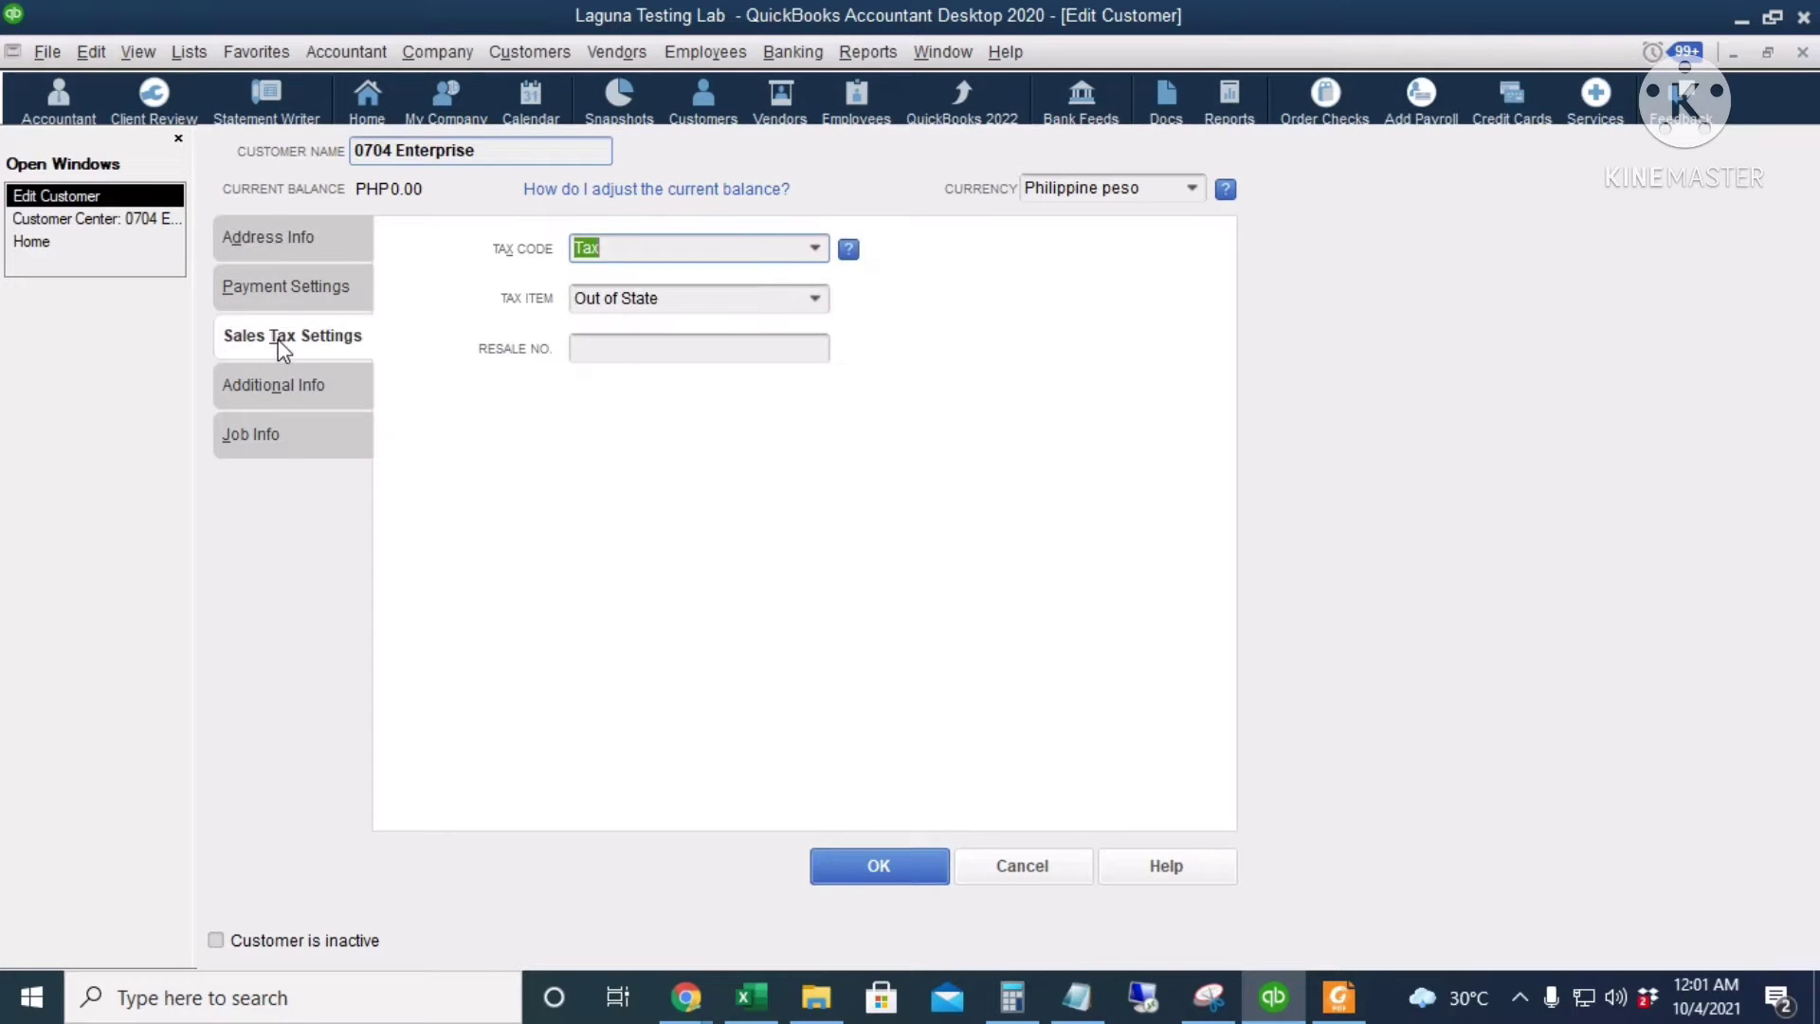
pyautogui.click(815, 248)
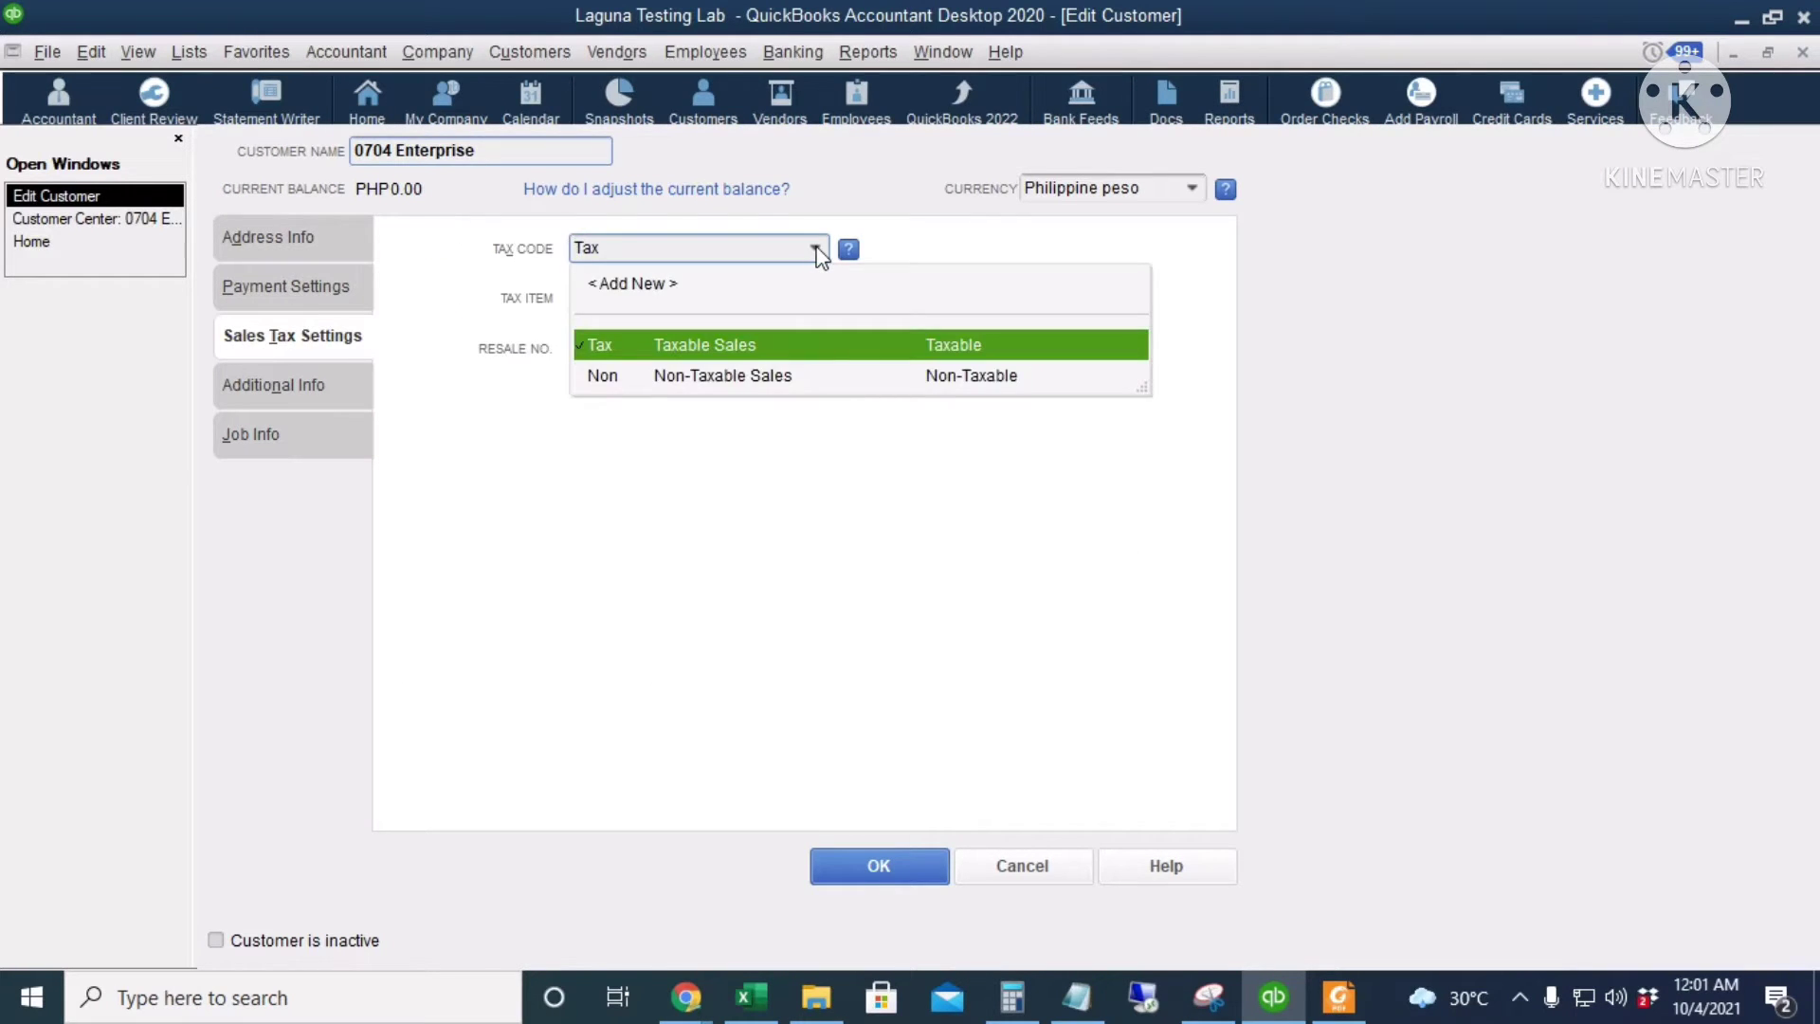
pyautogui.click(815, 248)
pyautogui.click(869, 865)
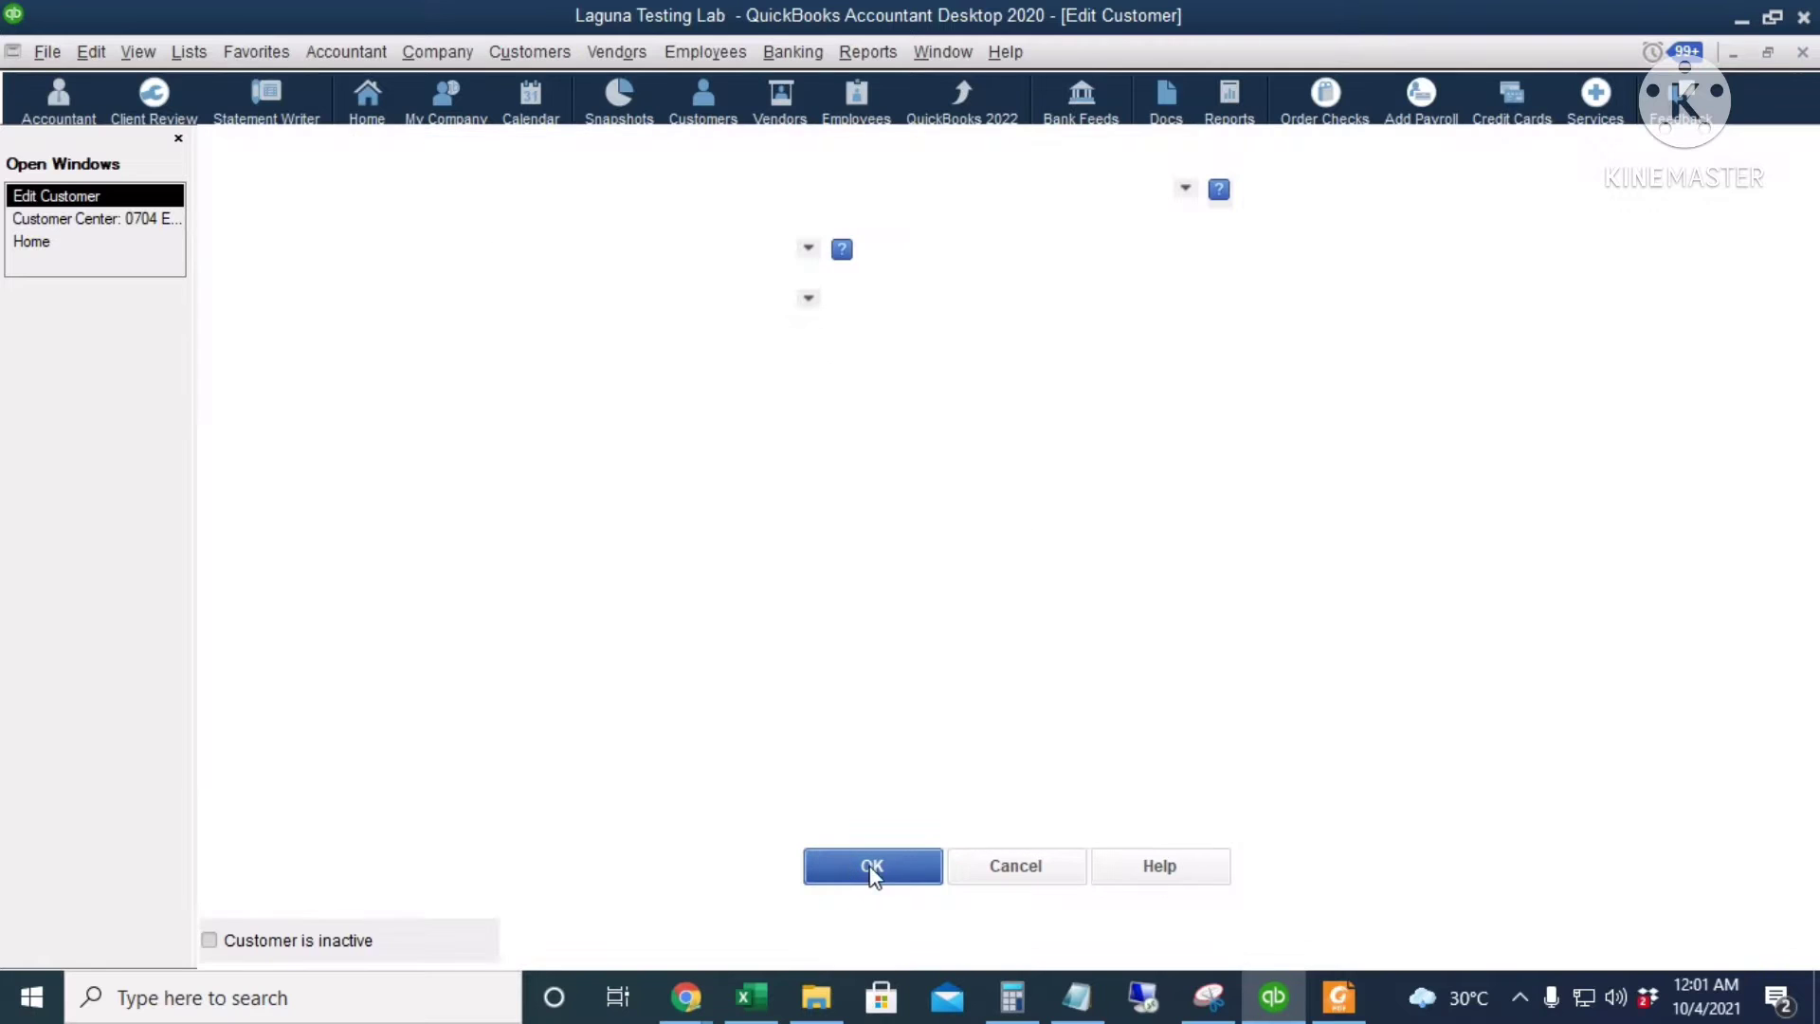
# - Check the sales tax code of inventory part 033002262 in the Item List, and close the item
pyautogui.click(152, 220)
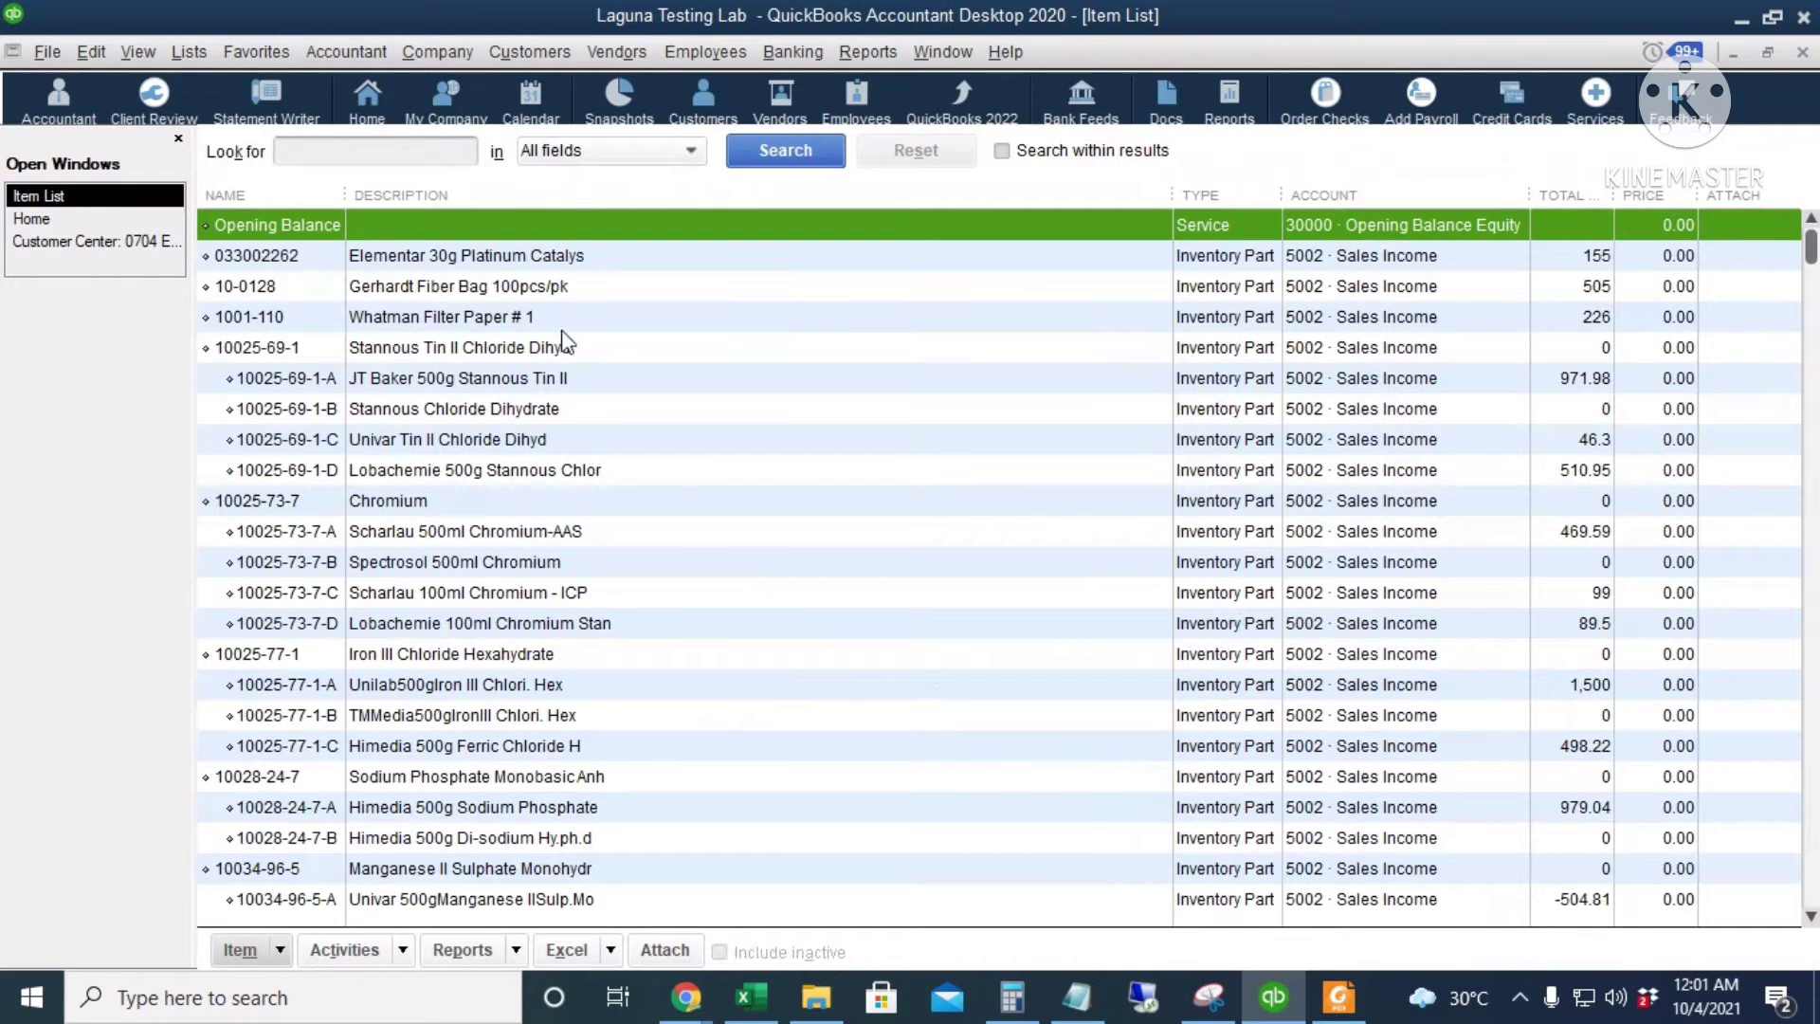
pyautogui.press('Down')
pyautogui.hotkey('ctrl', 'e')
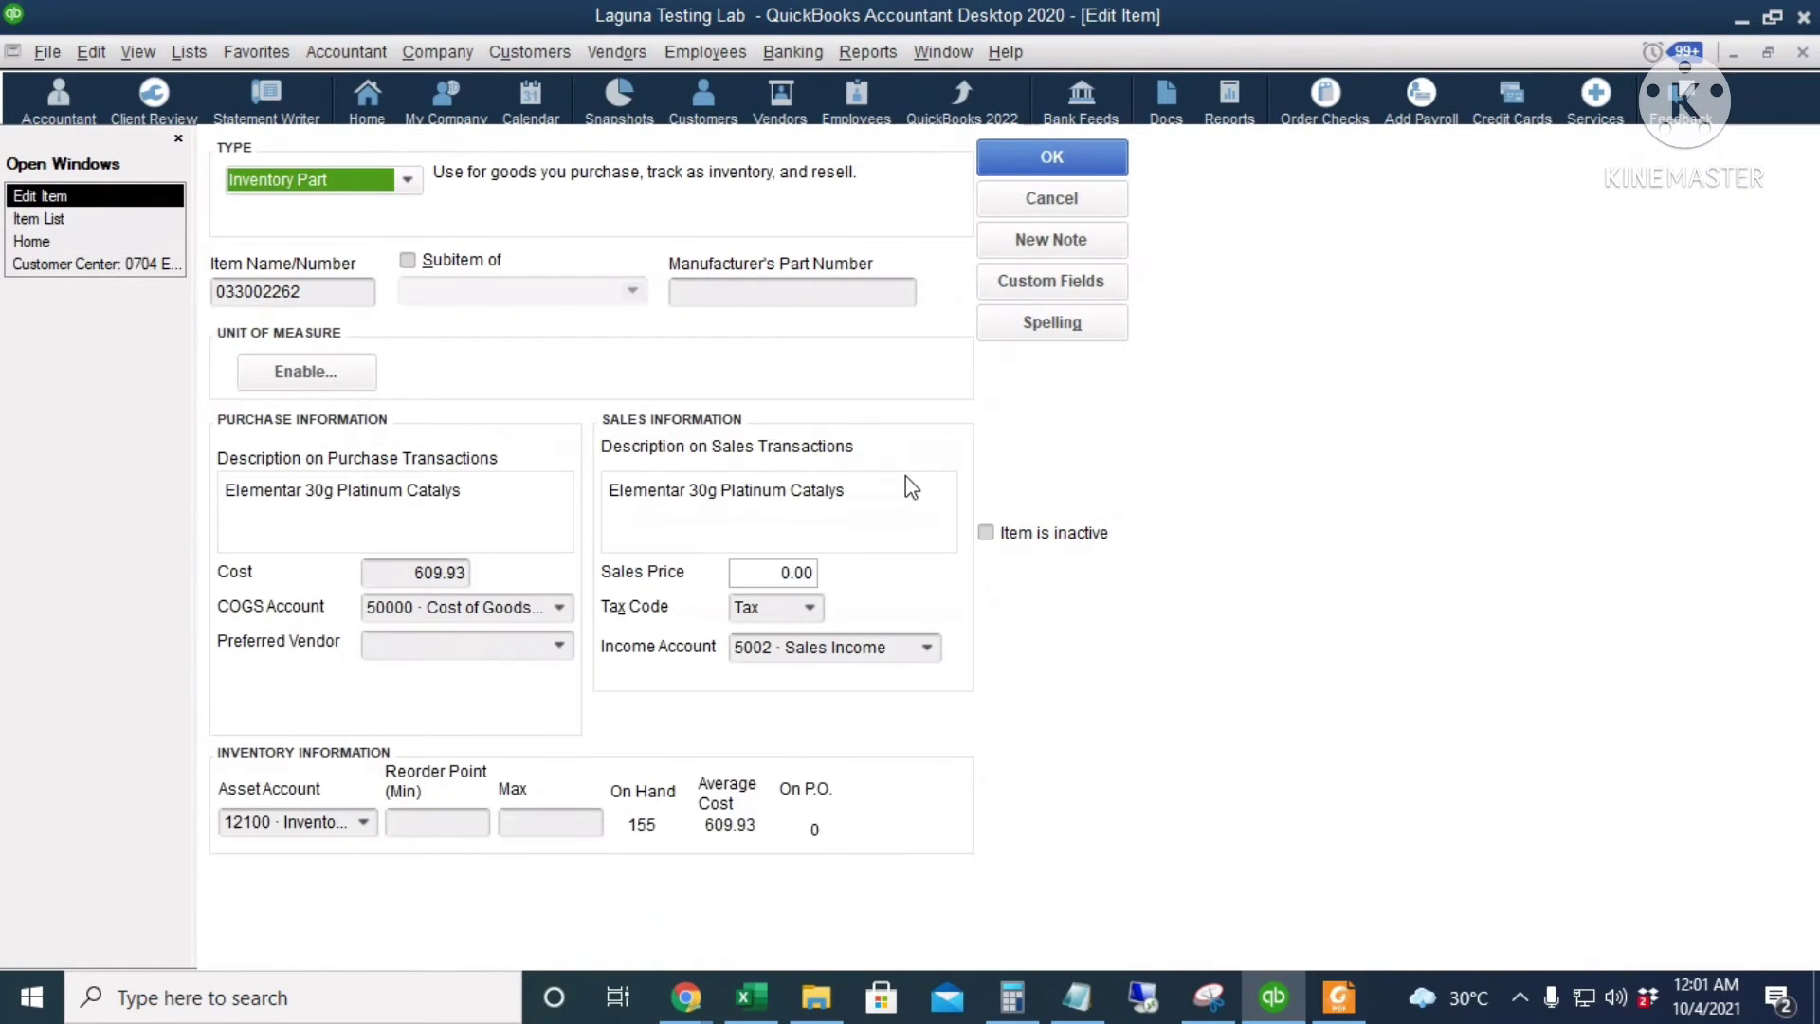
pyautogui.click(810, 611)
pyautogui.click(813, 611)
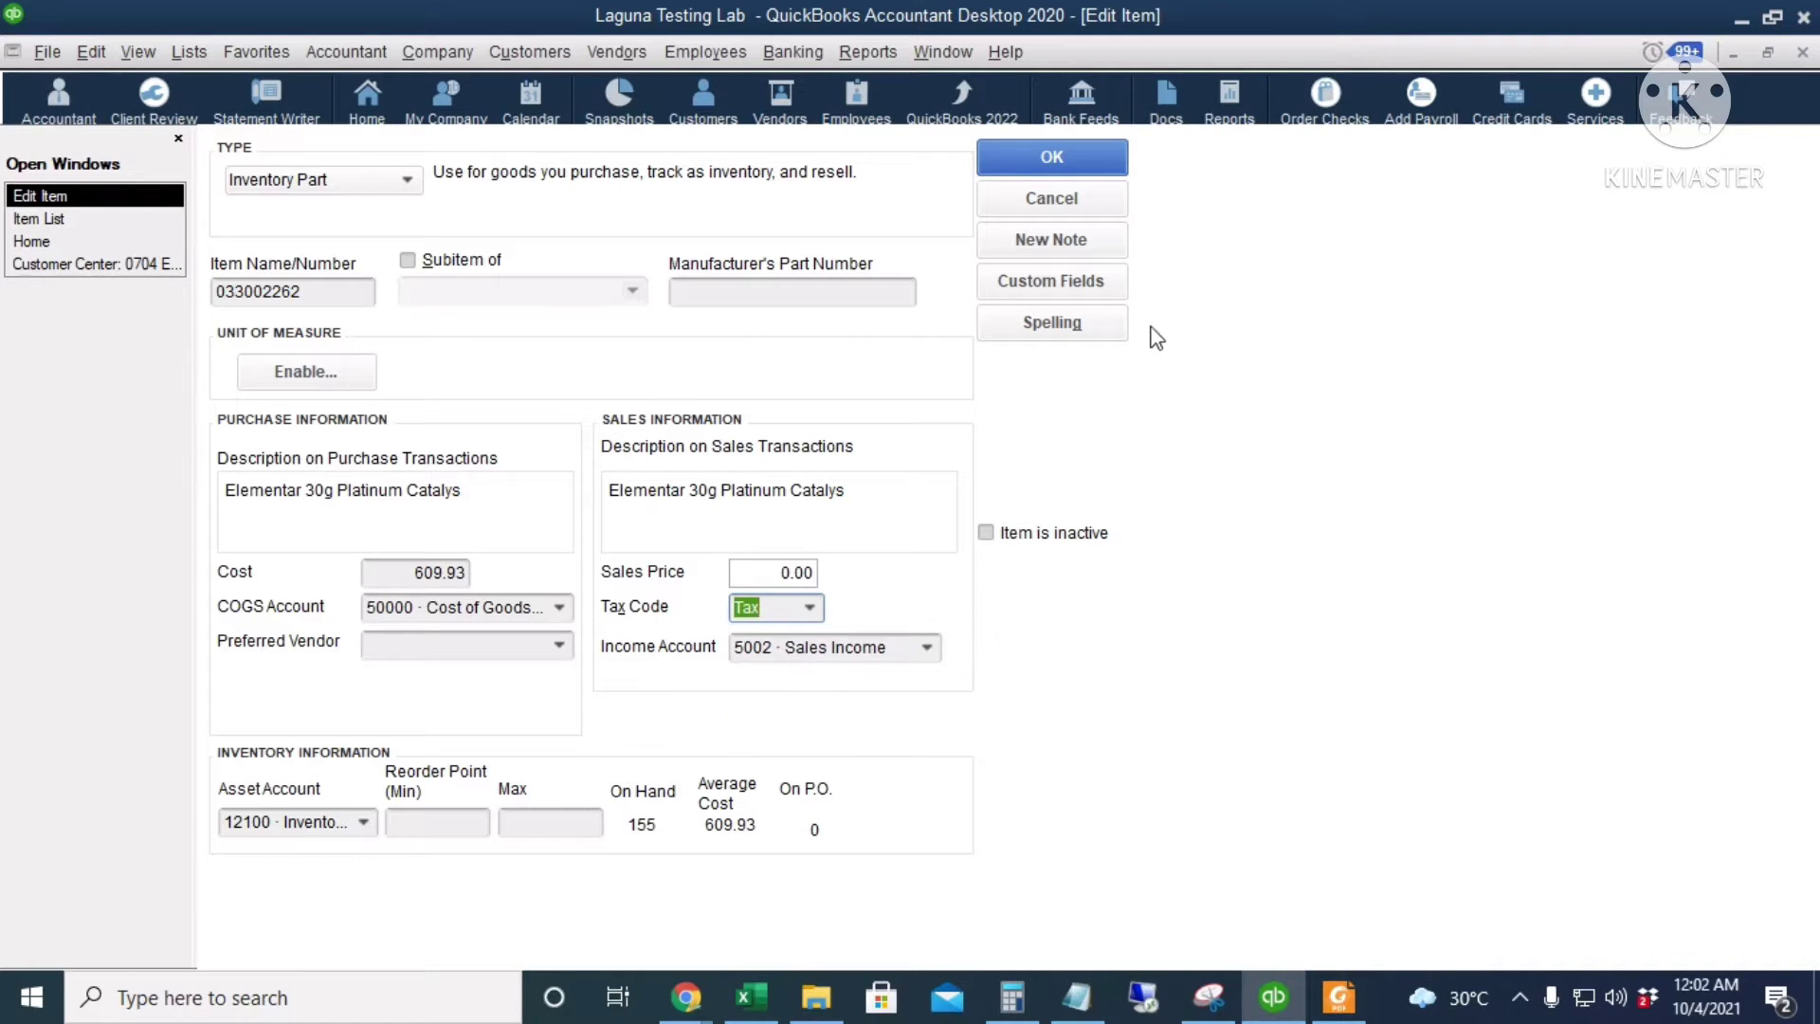
pyautogui.click(1096, 158)
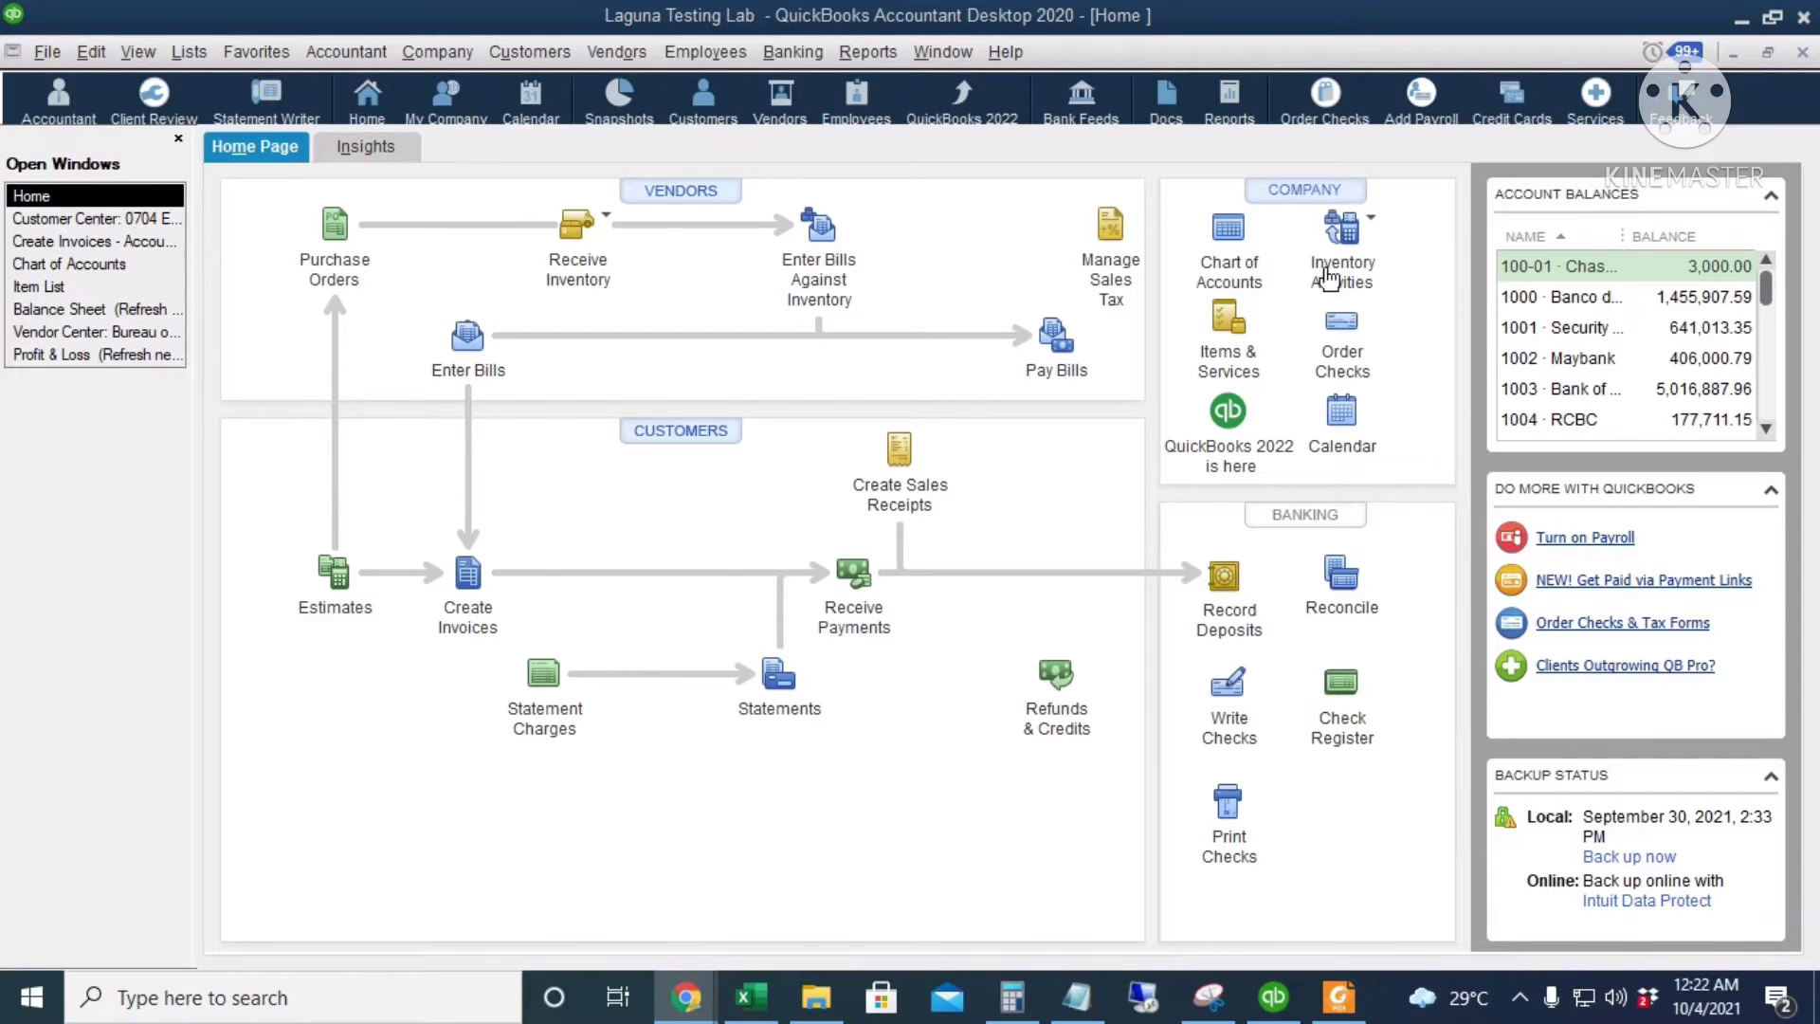
# - Rename account 25500 · Sales Tax Payable in the Chart of Accounts to VAT Output and save it
pyautogui.click(1226, 232)
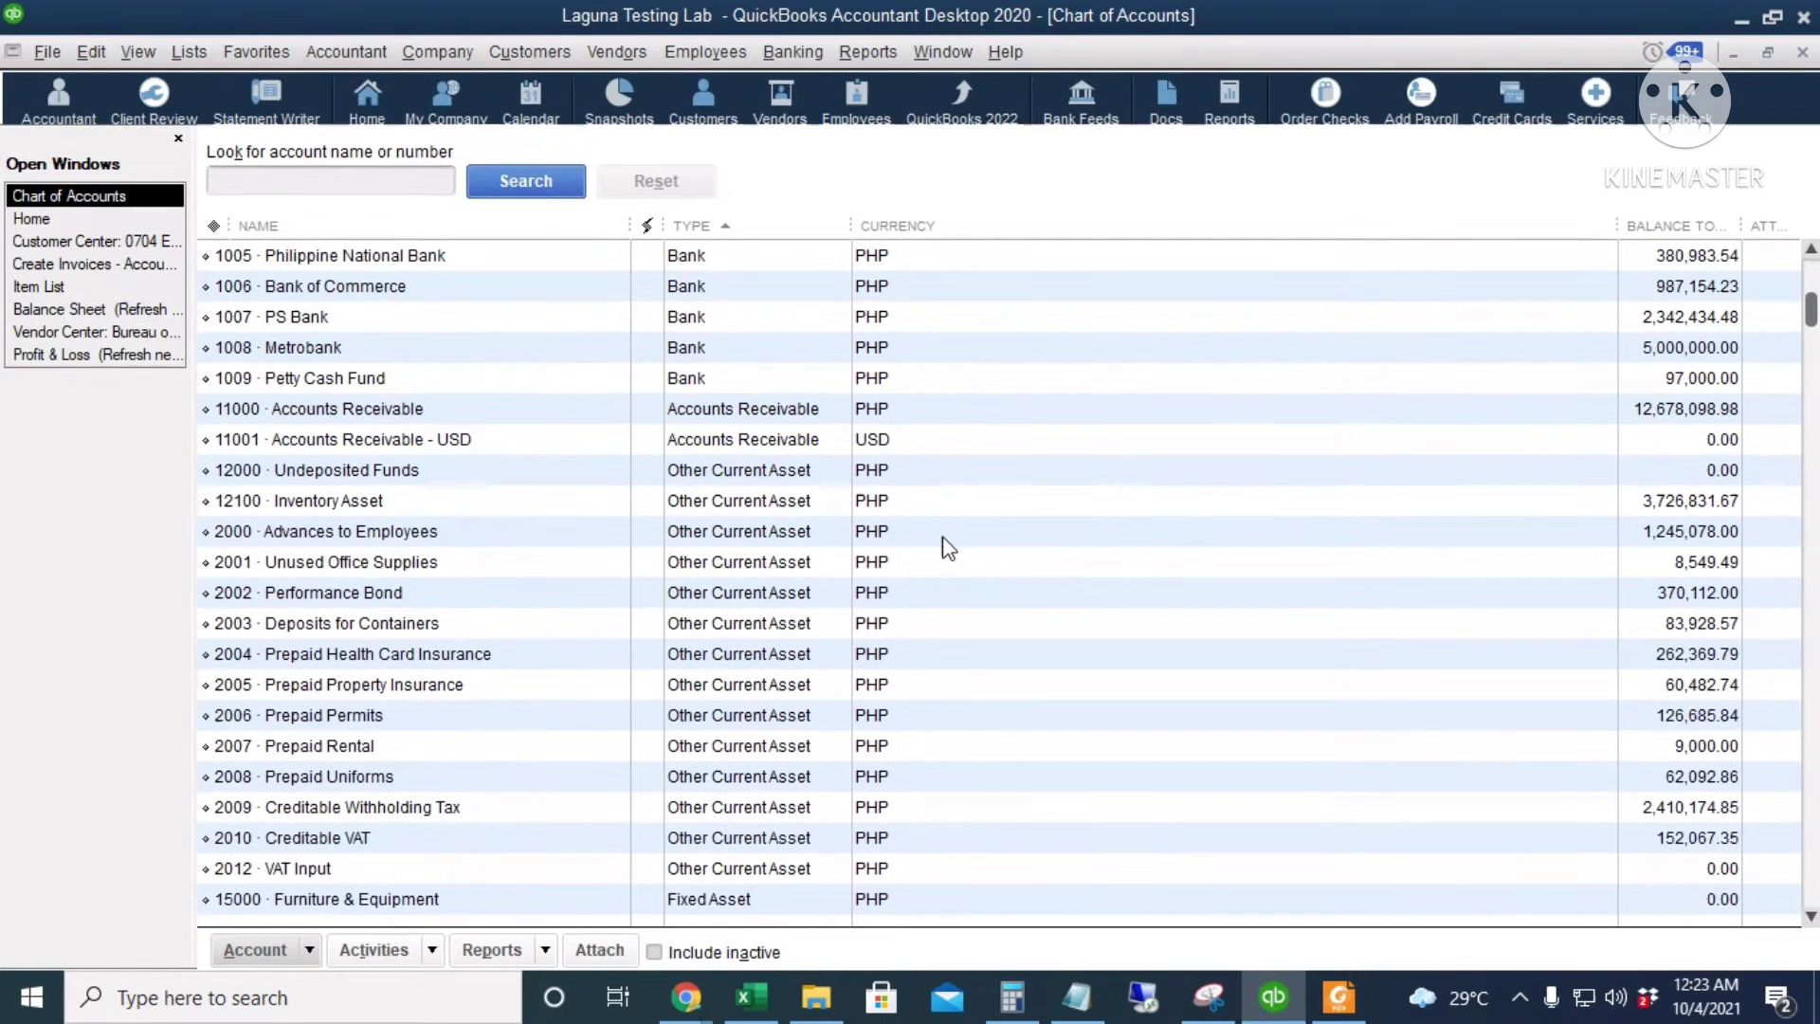
pyautogui.scroll(-2, 913, 663)
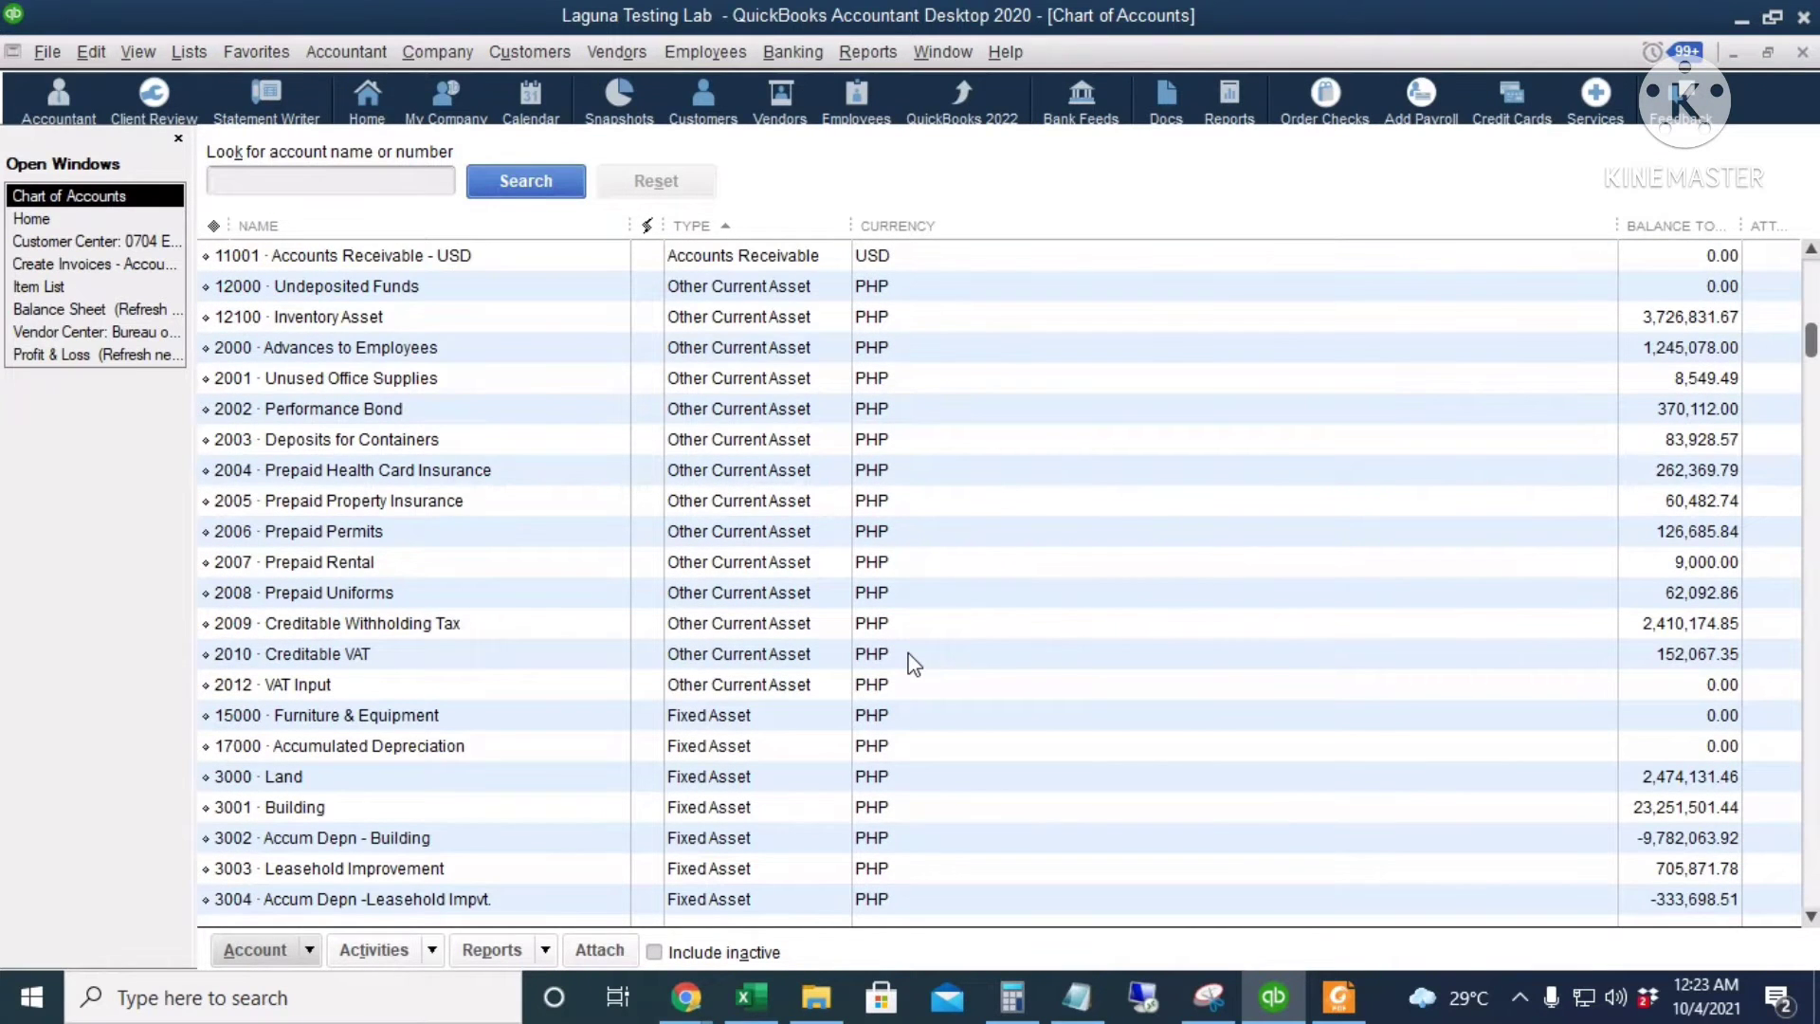
pyautogui.scroll(-10, 913, 662)
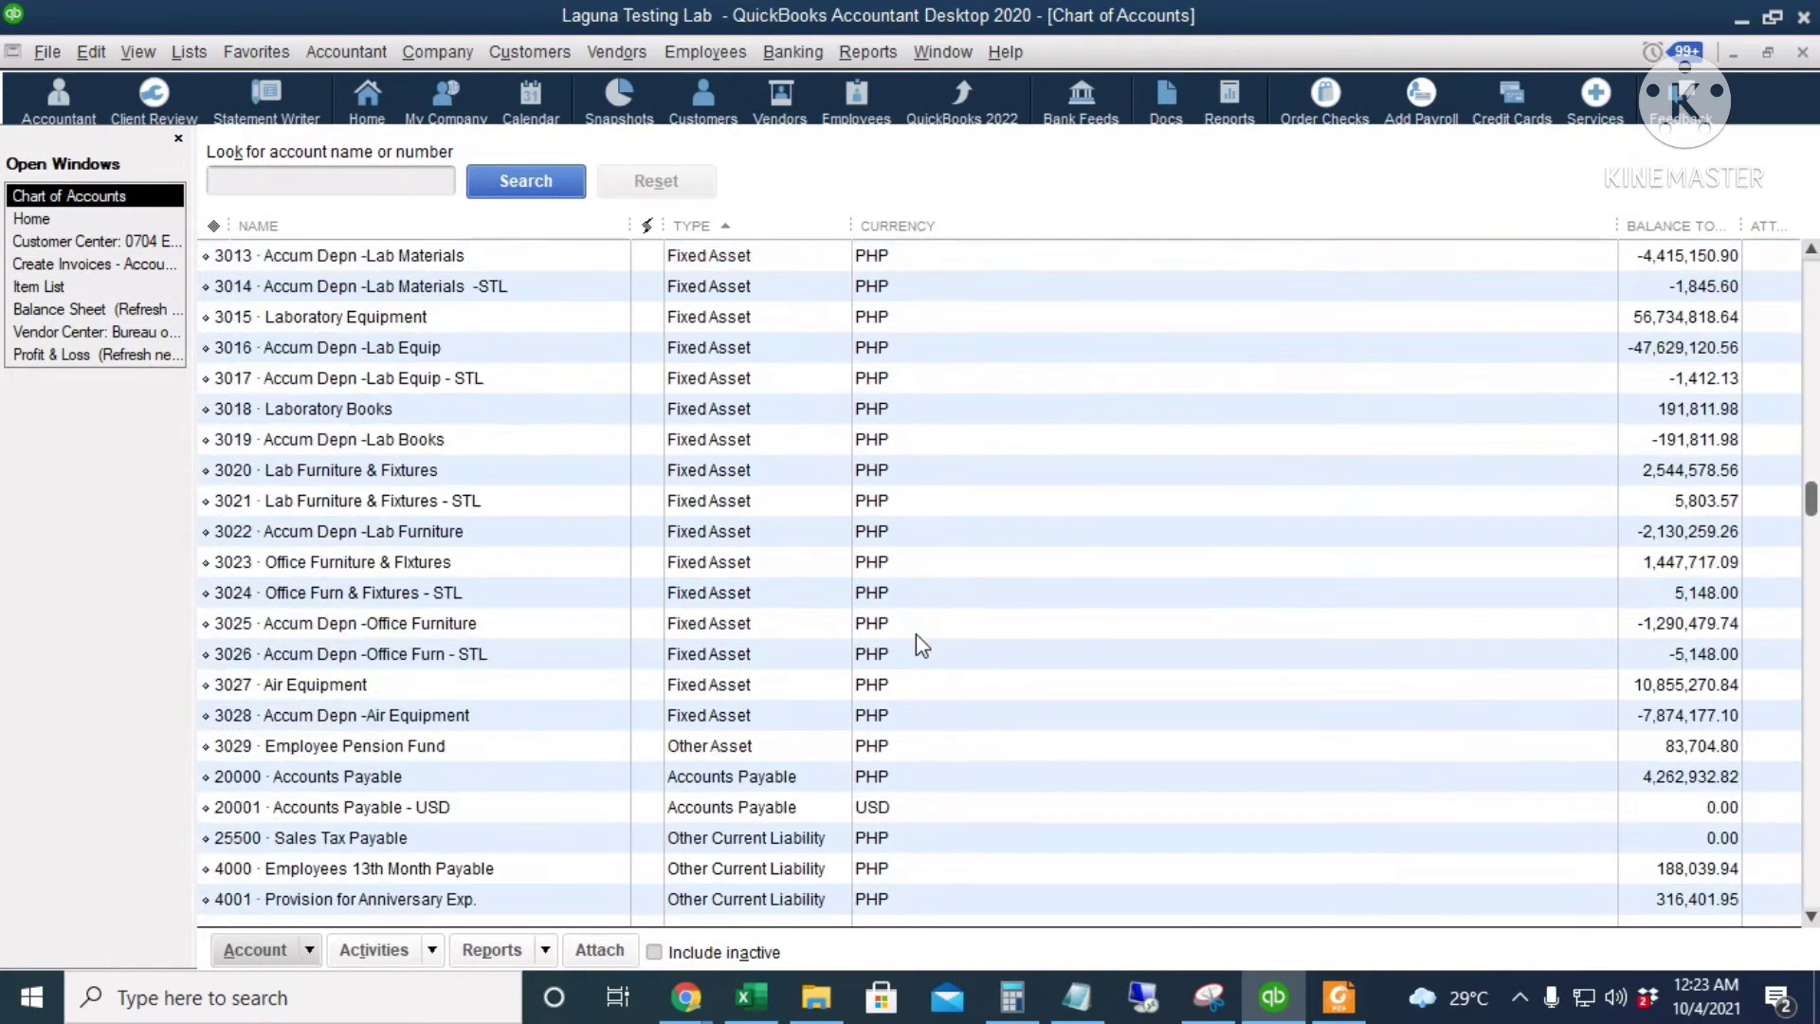
pyautogui.scroll(-2, 915, 633)
pyautogui.click(542, 653)
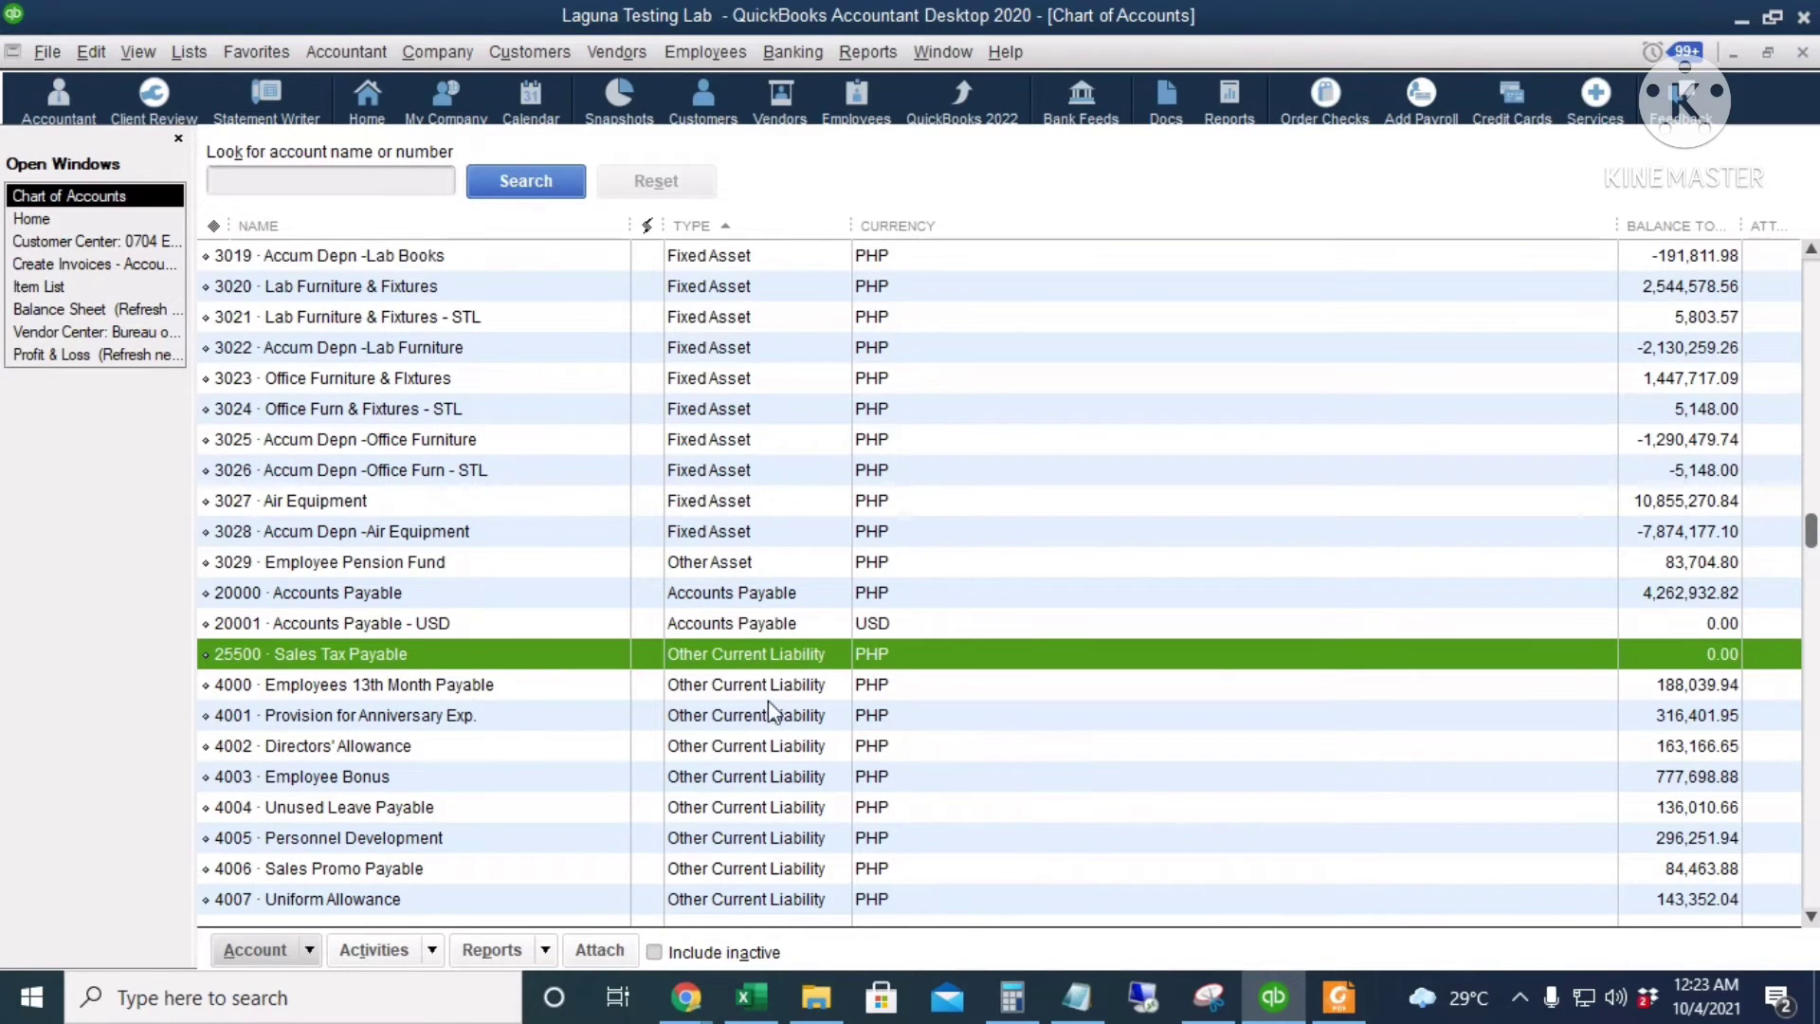
pyautogui.scroll(-2, 769, 712)
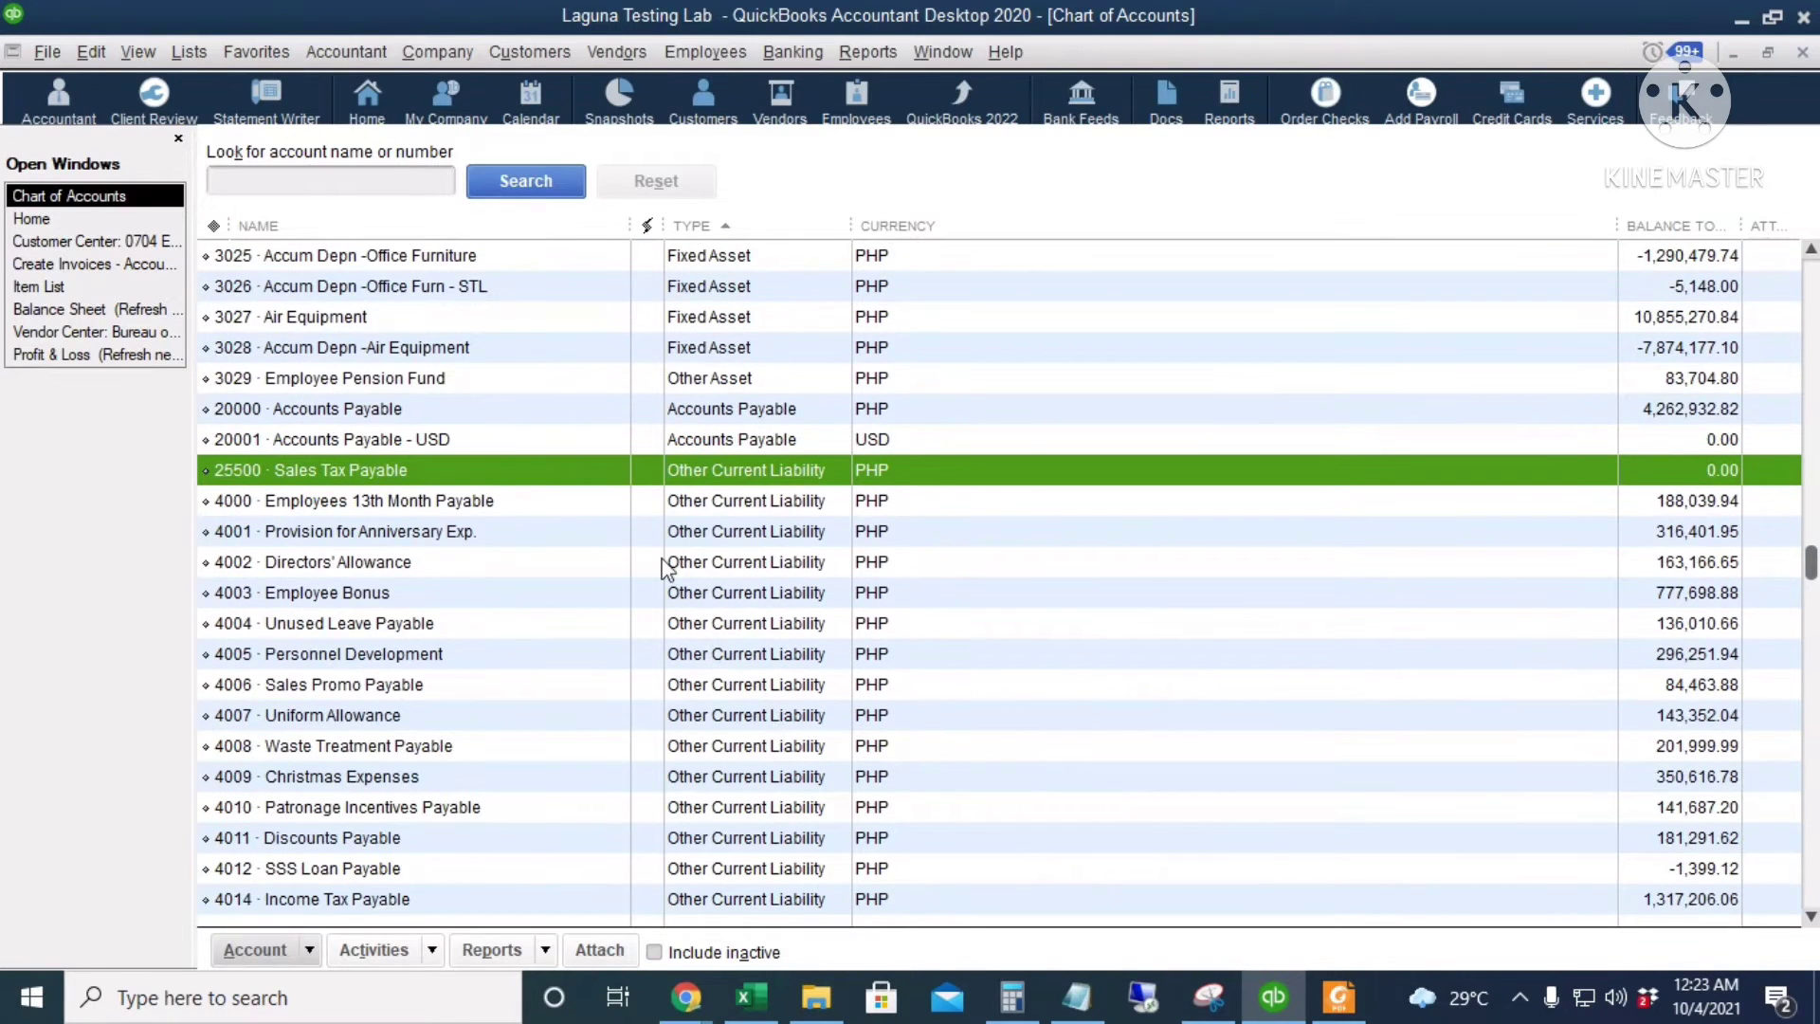
pyautogui.rightClick(560, 479)
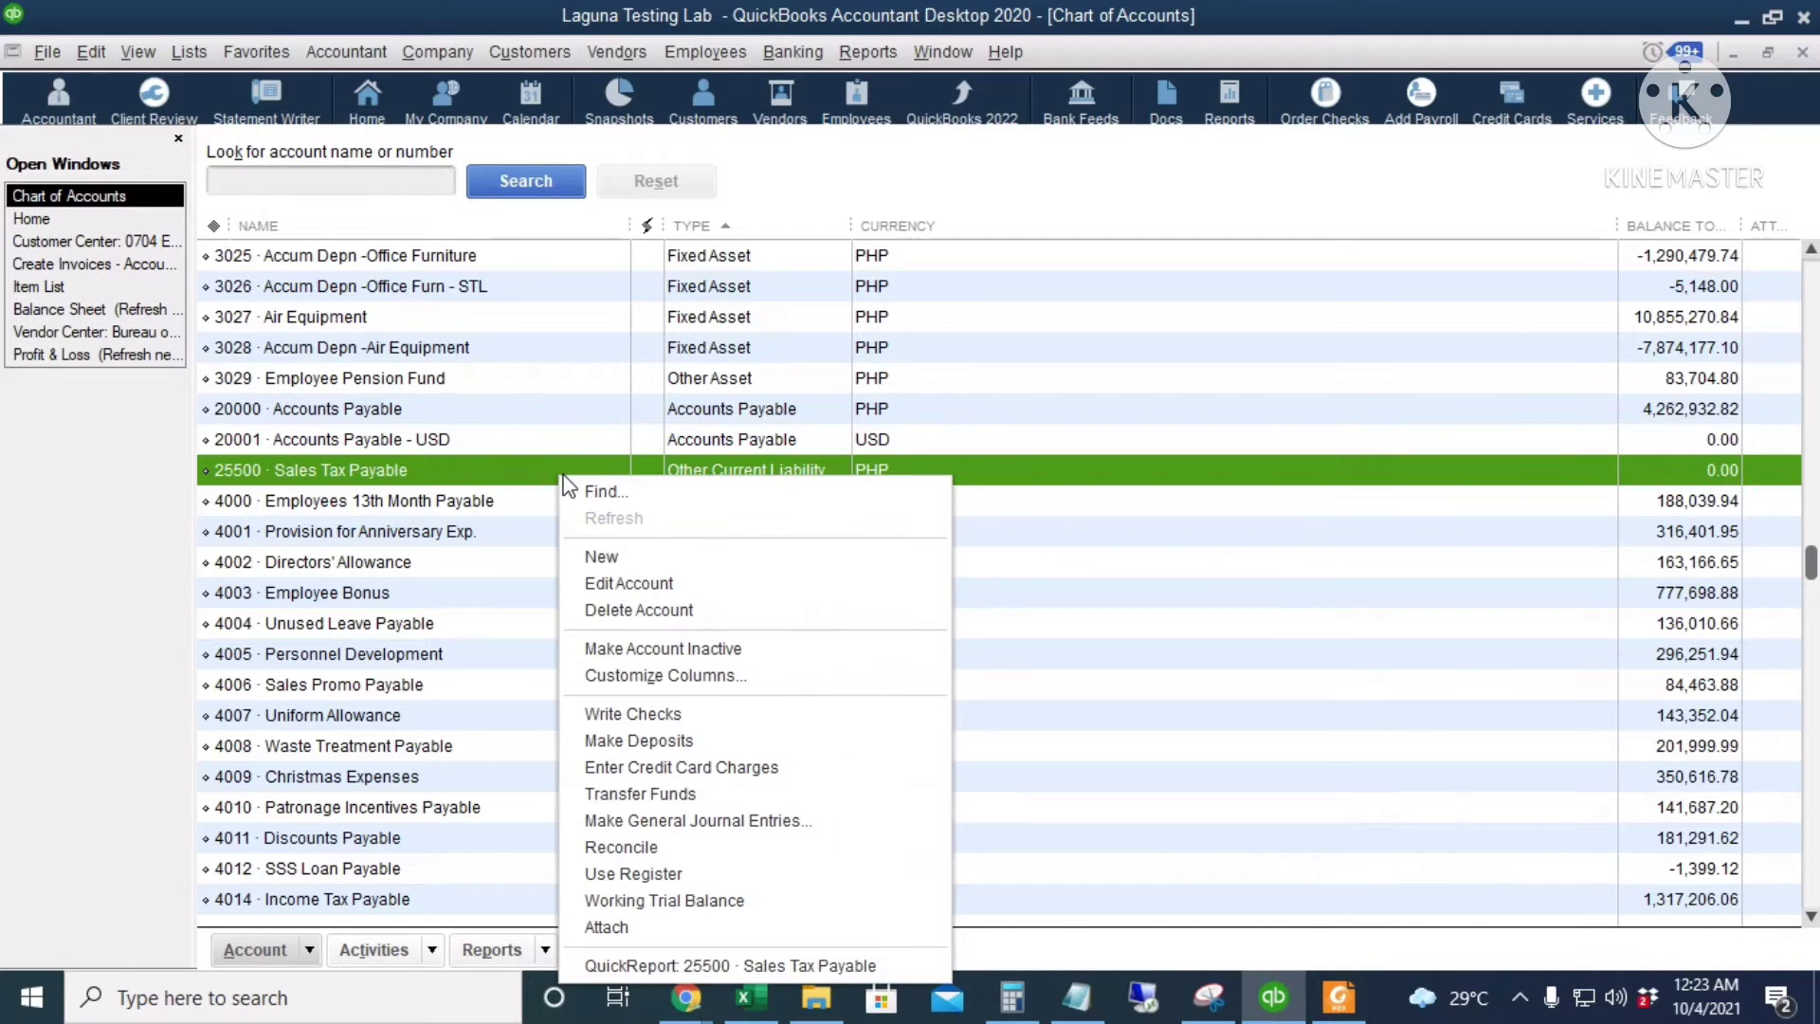
pyautogui.click(668, 584)
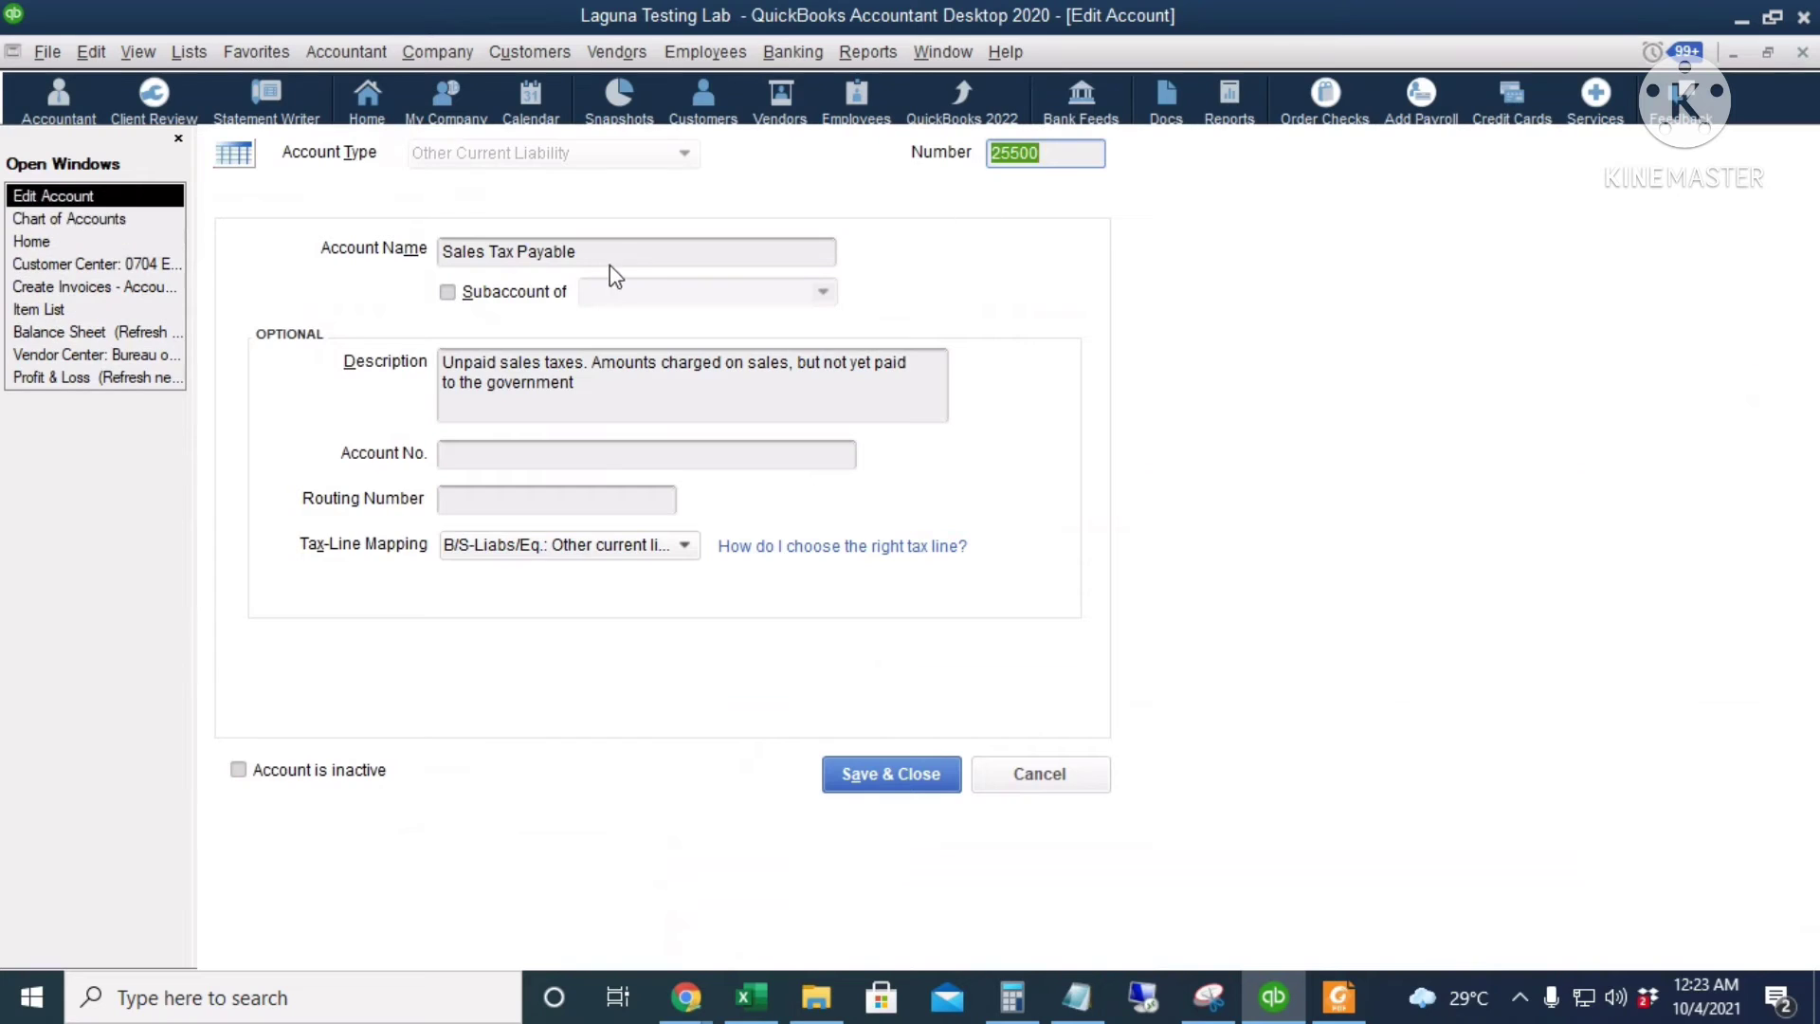
pyautogui.click(578, 256)
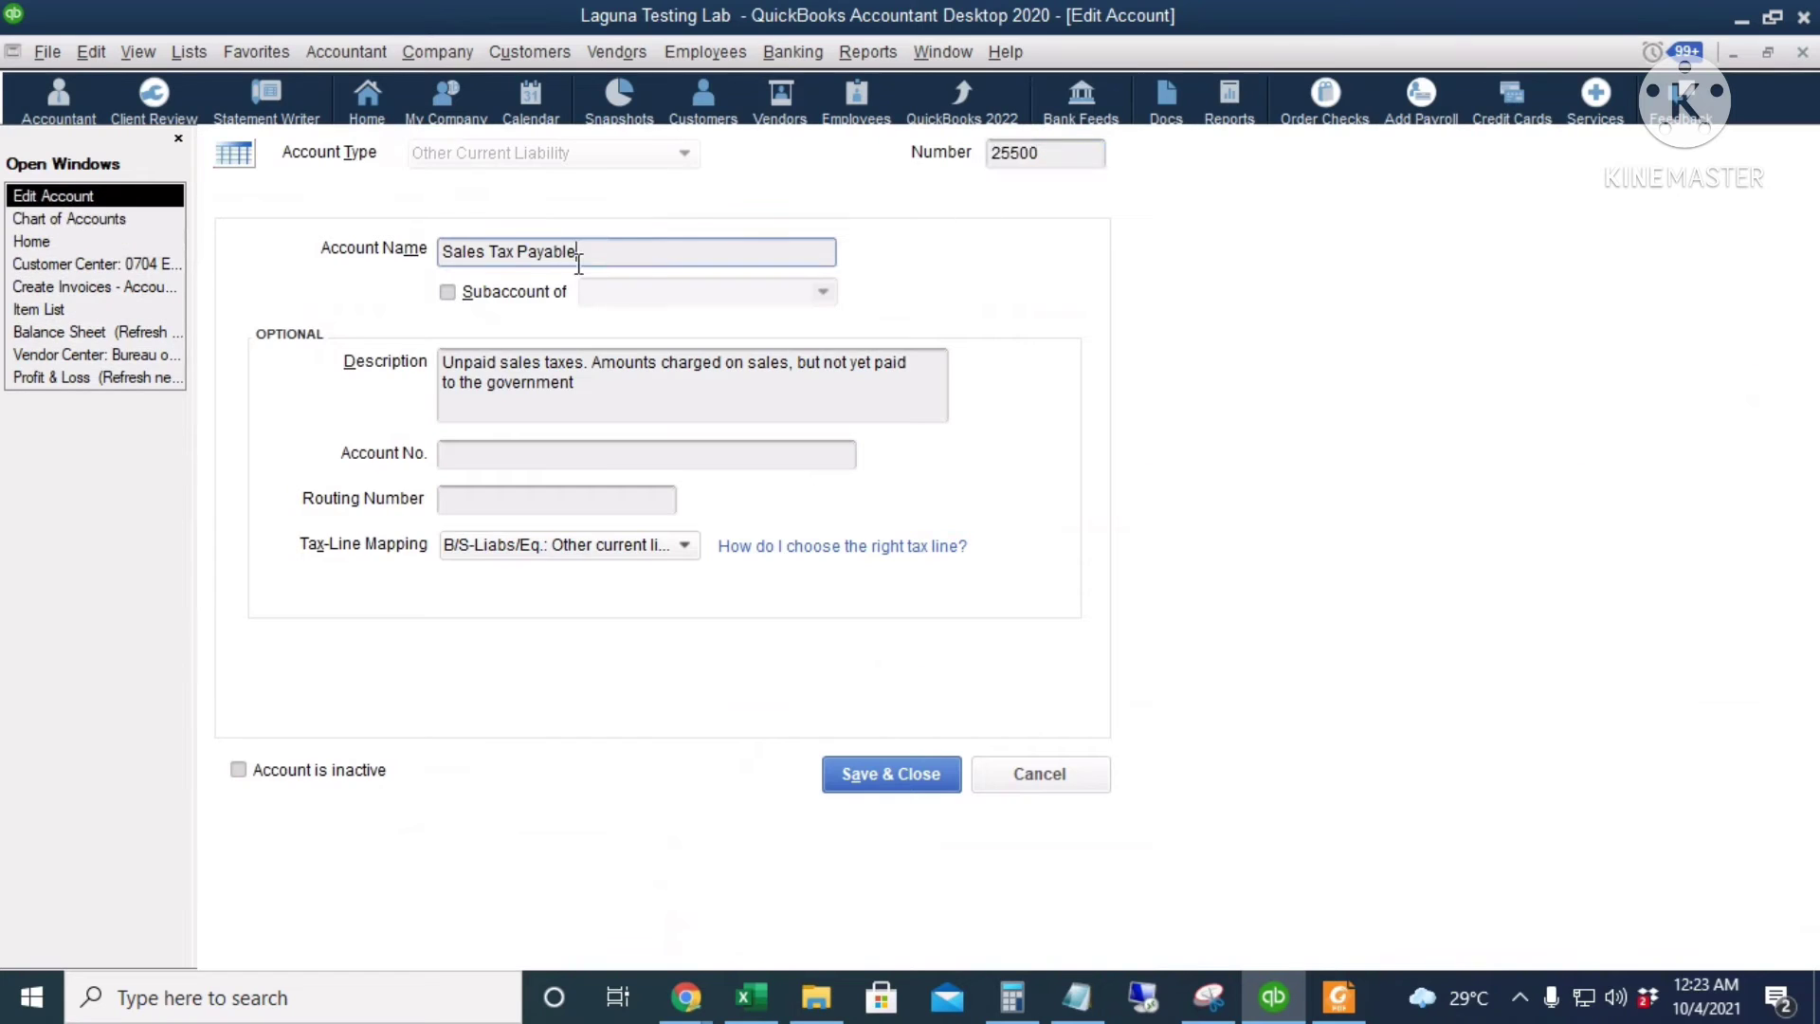
pyautogui.moveTo(517, 251); pyautogui.dragTo(244, 242)
pyautogui.moveTo(612, 251); pyautogui.dragTo(313, 254)
pyautogui.write('VAT Outp')
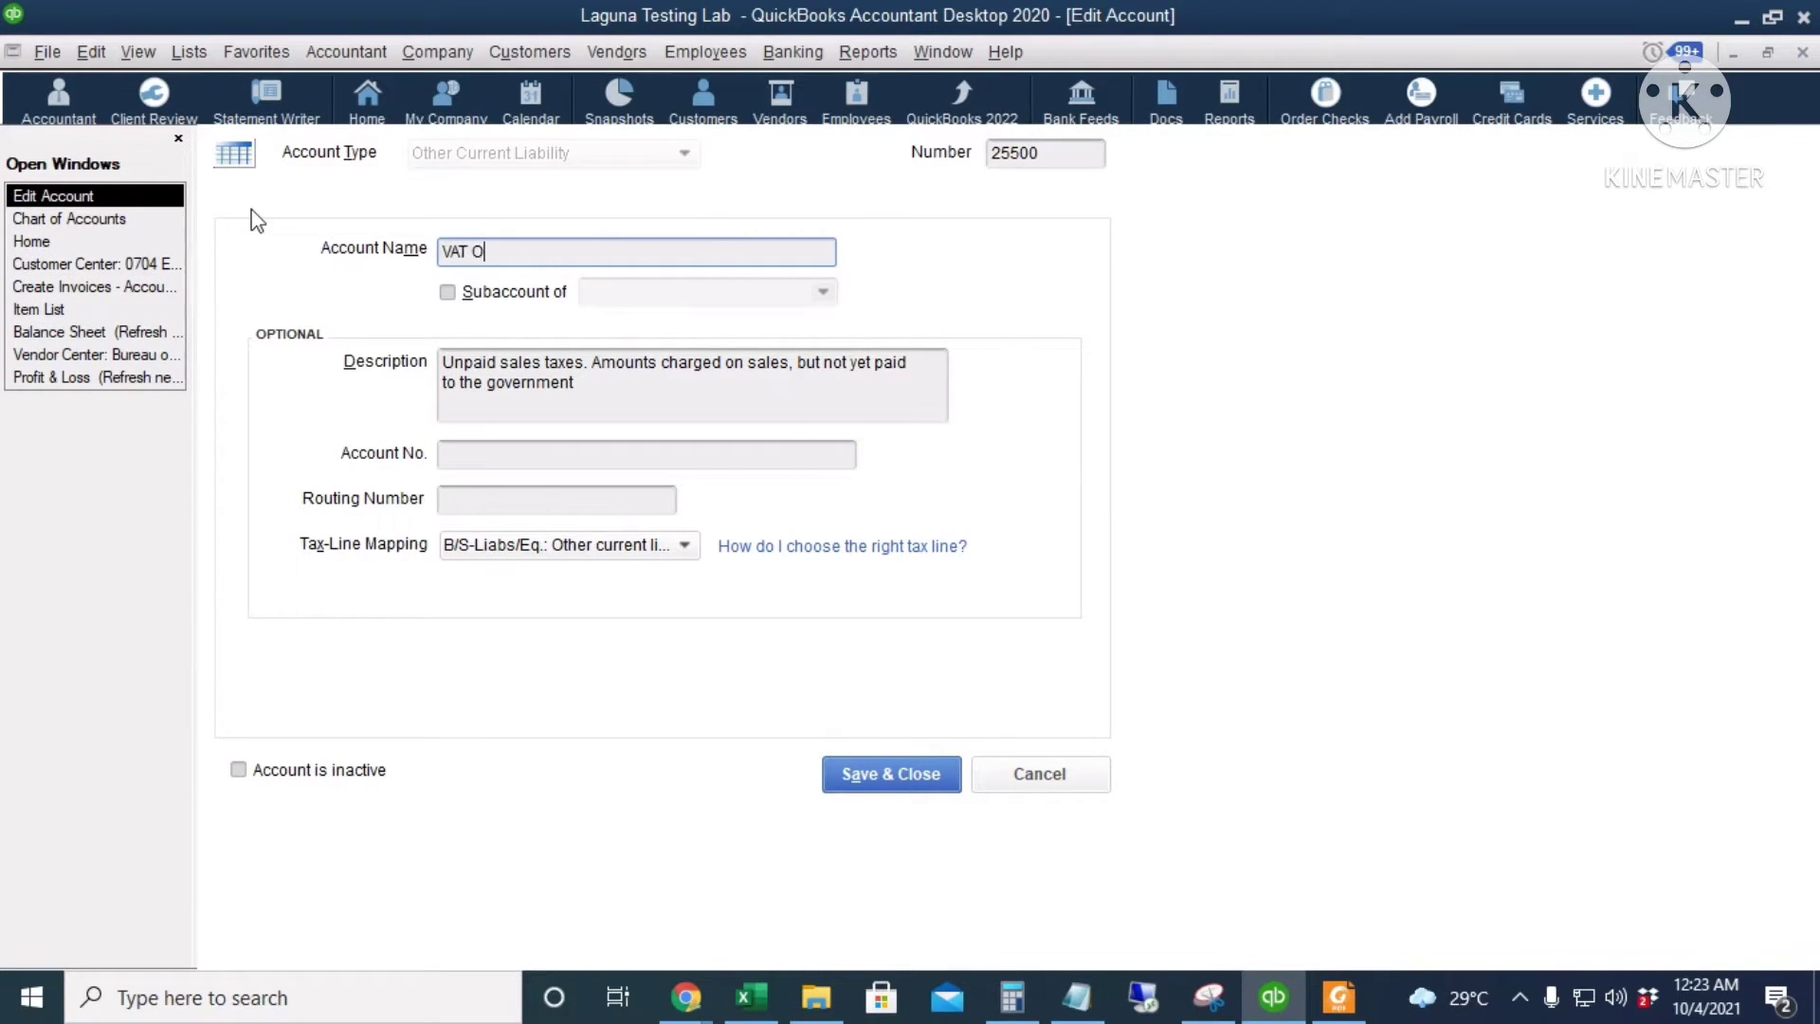
pyautogui.write('ut')
pyautogui.click(878, 787)
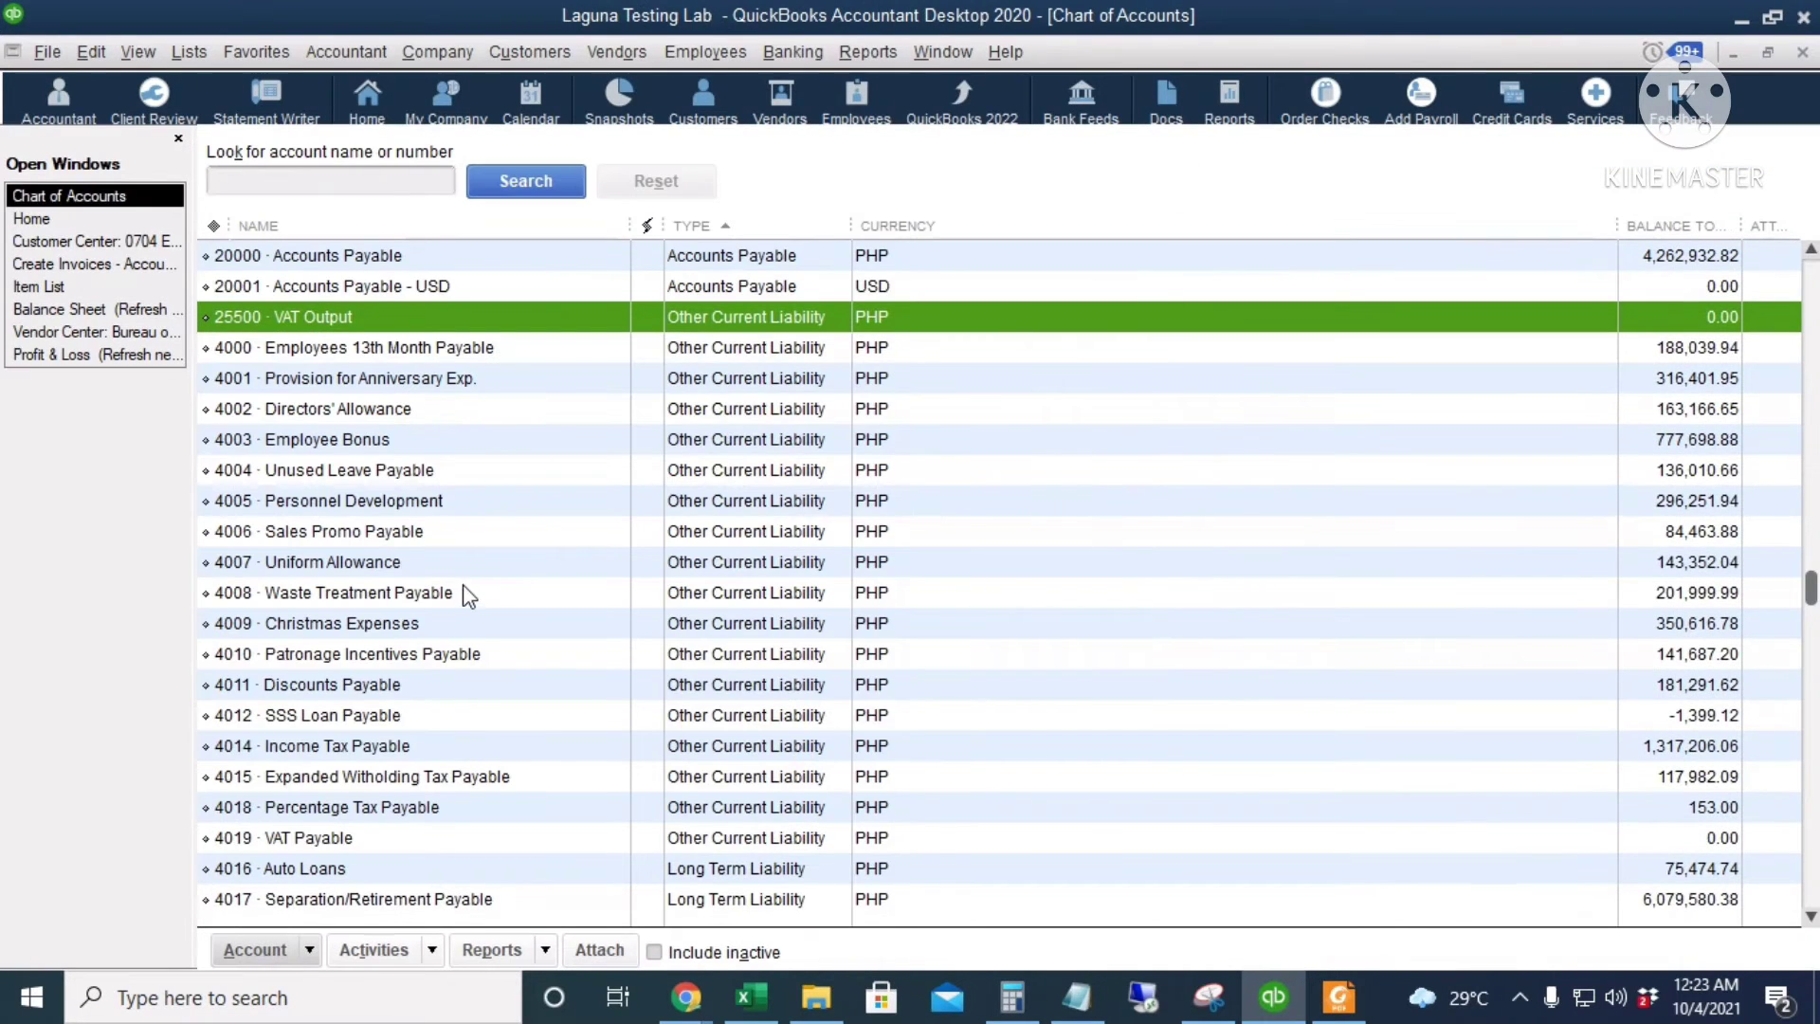
# - Locate the 2012 · VAT Input and 4019 · VAT Payable accounts in the Chart of Accounts, and return to the home page
pyautogui.scroll(3, 464, 593)
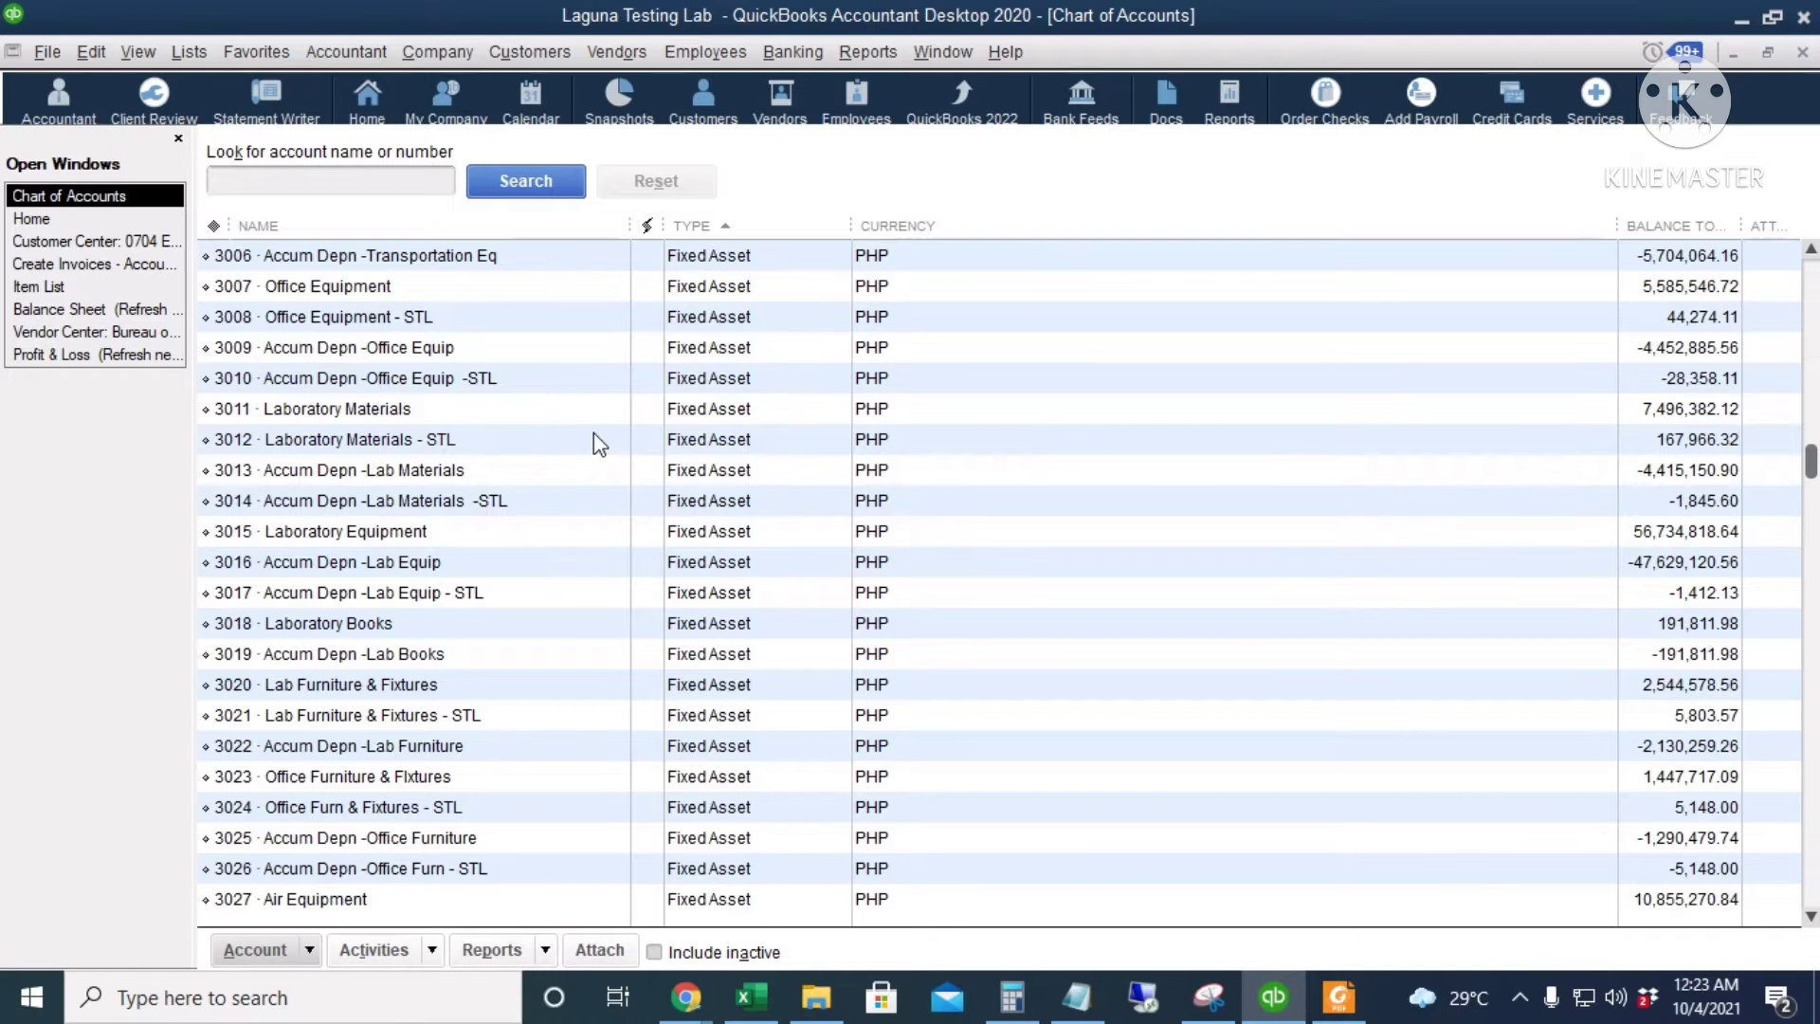
pyautogui.scroll(5, 595, 445)
pyautogui.click(432, 440)
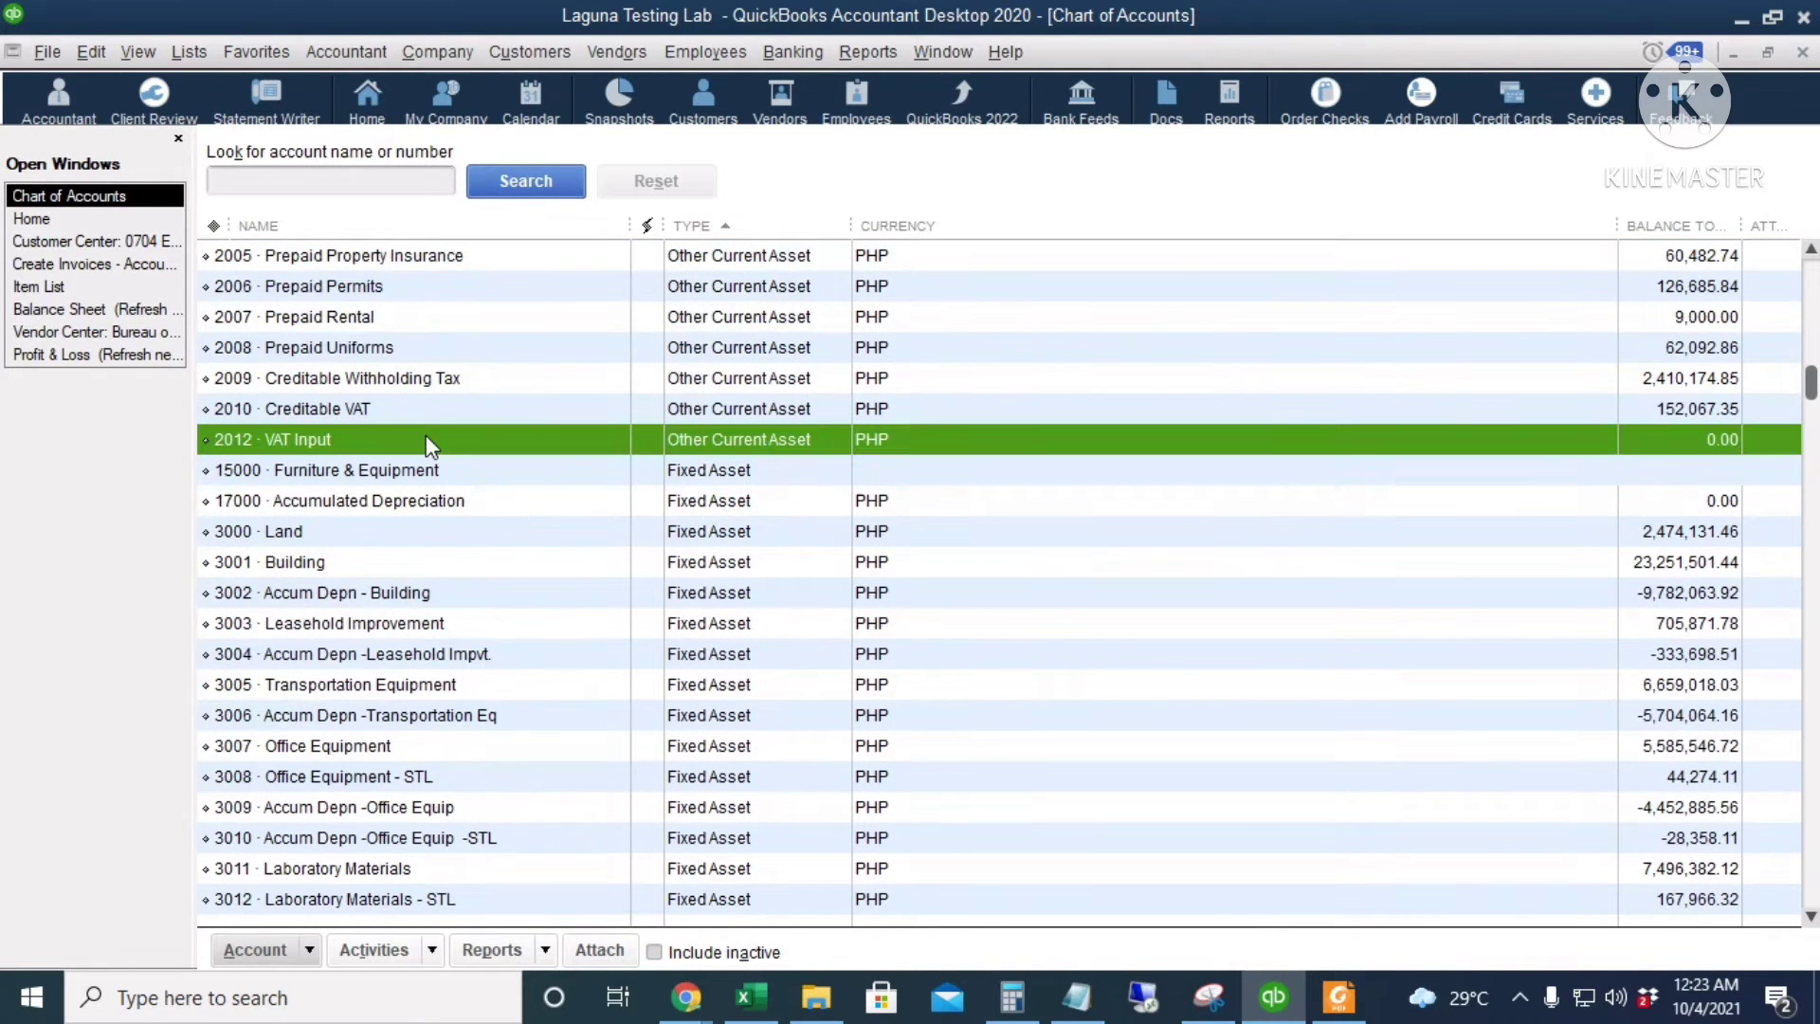
pyautogui.scroll(-2, 687, 500)
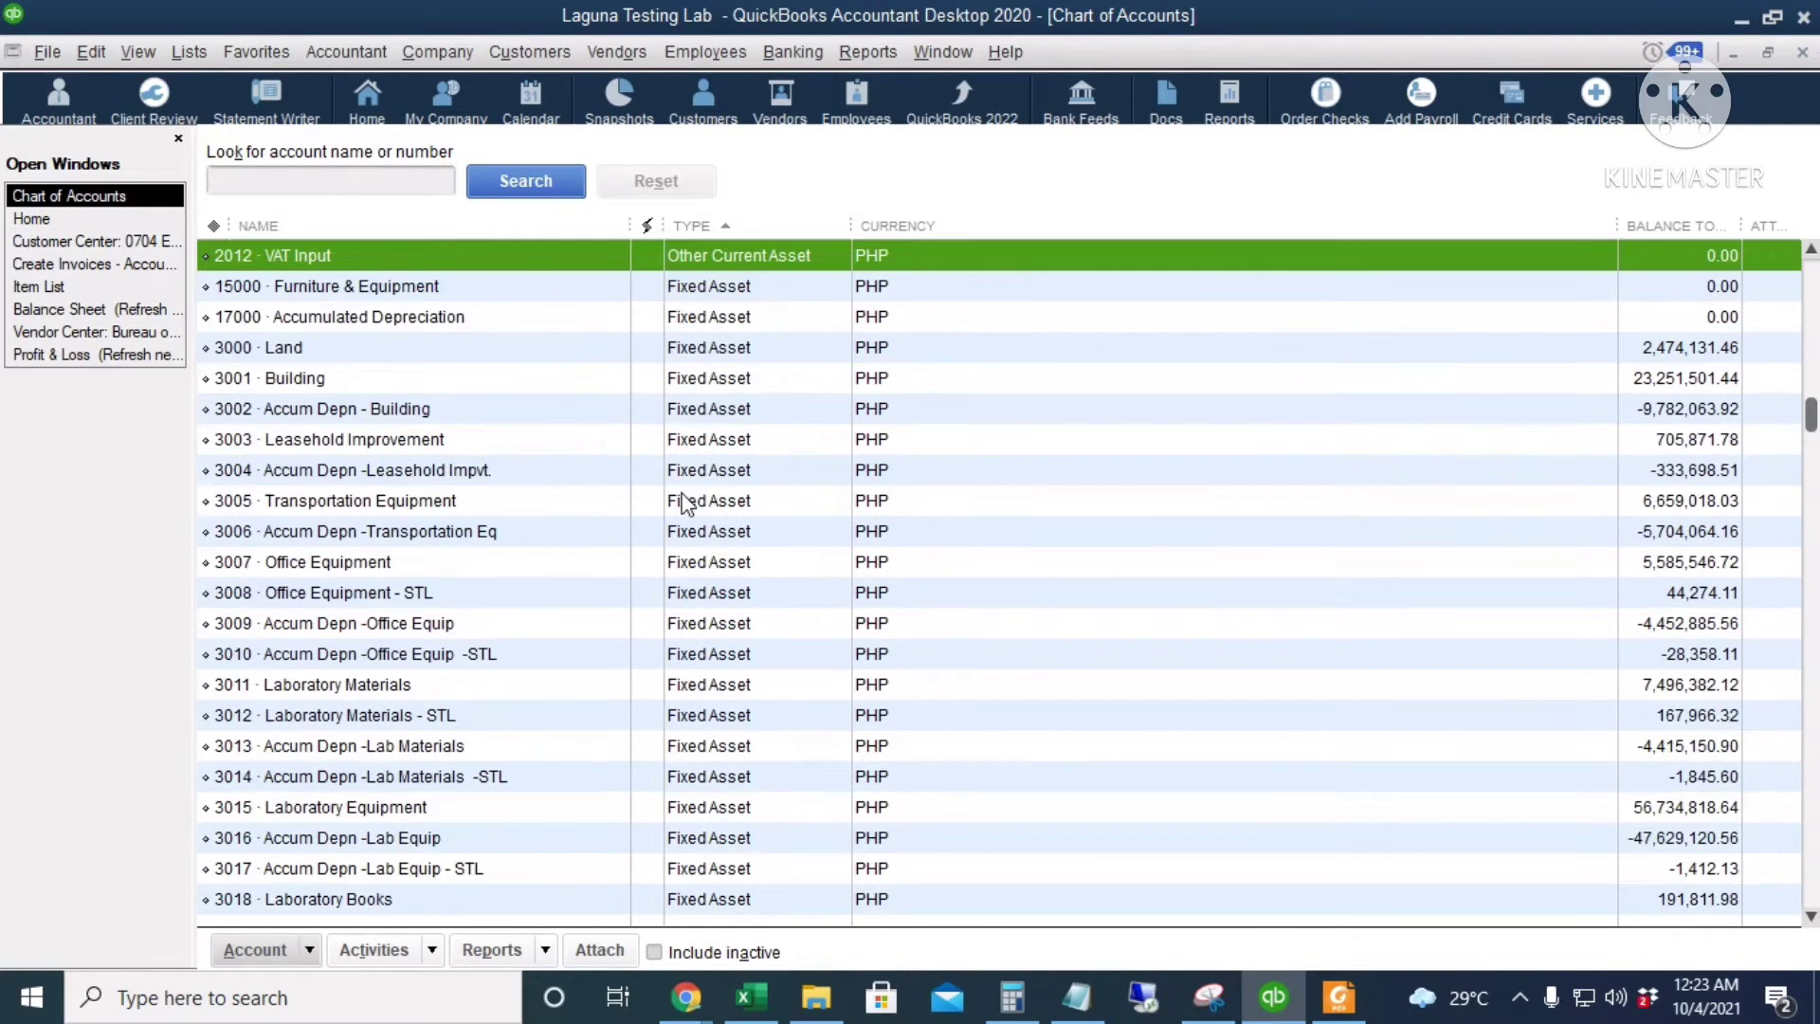
pyautogui.scroll(-4, 687, 501)
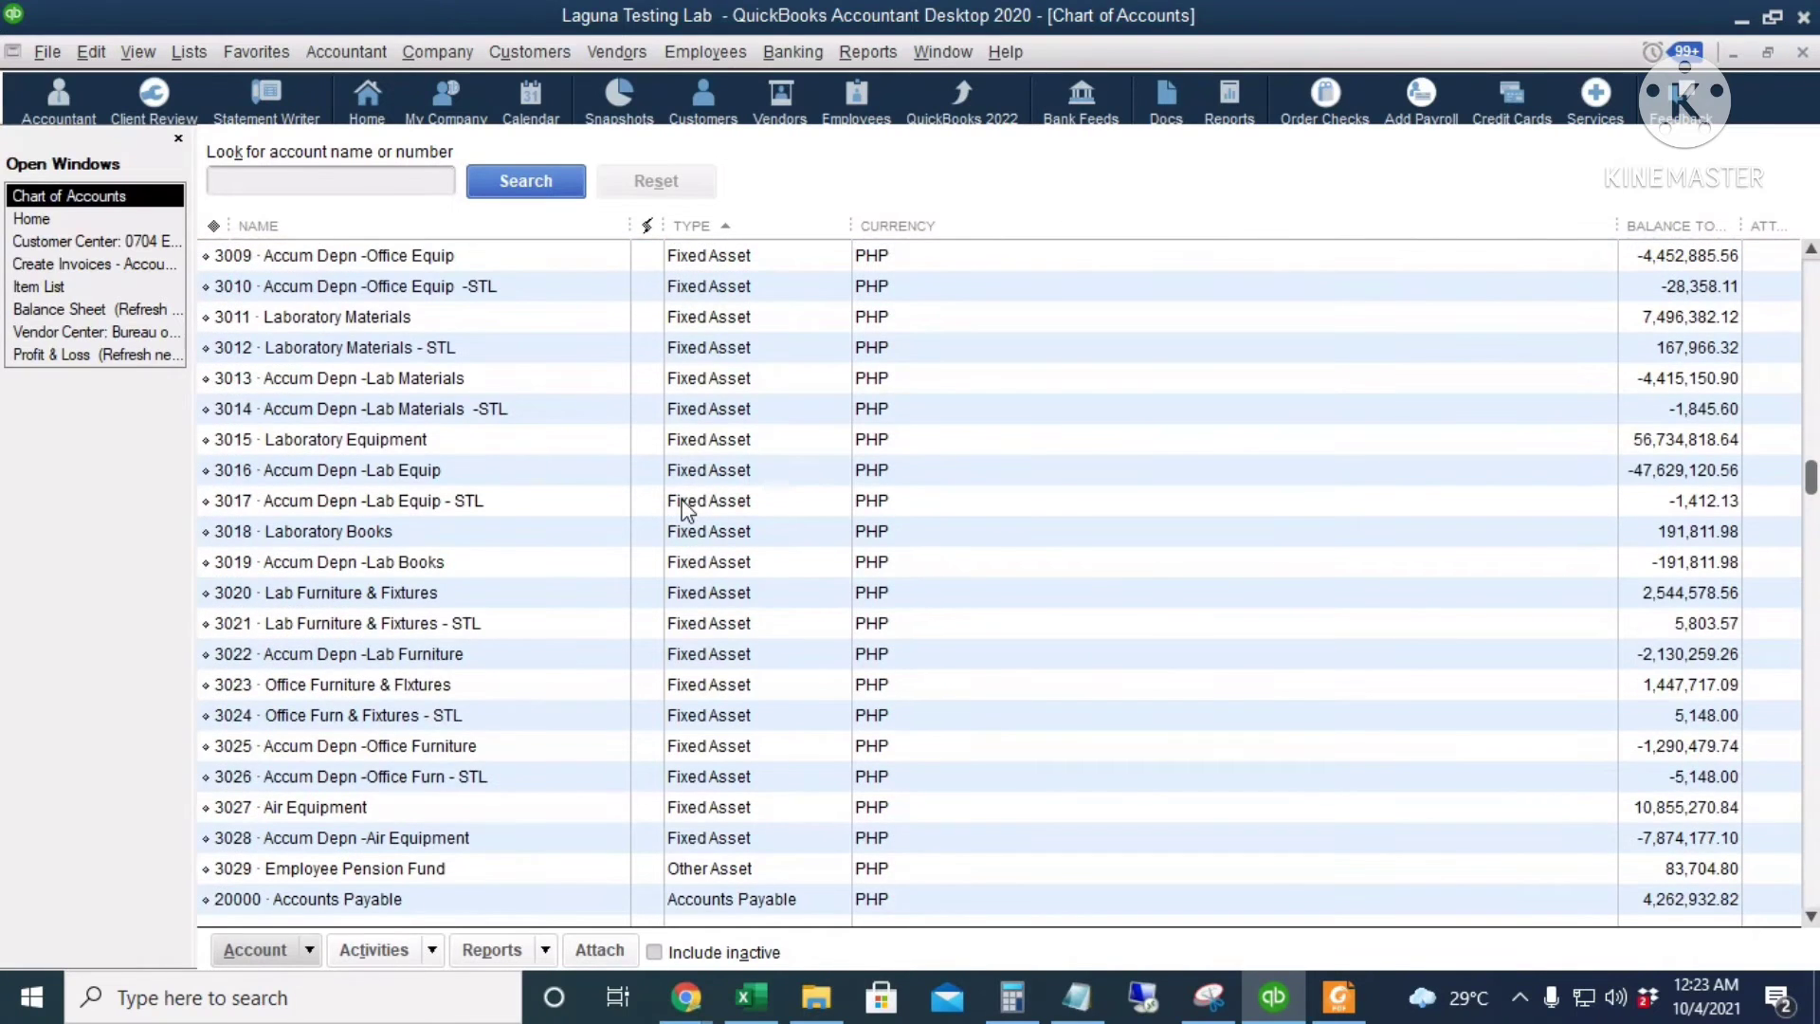
pyautogui.scroll(-4, 683, 502)
pyautogui.scroll(-4, 790, 571)
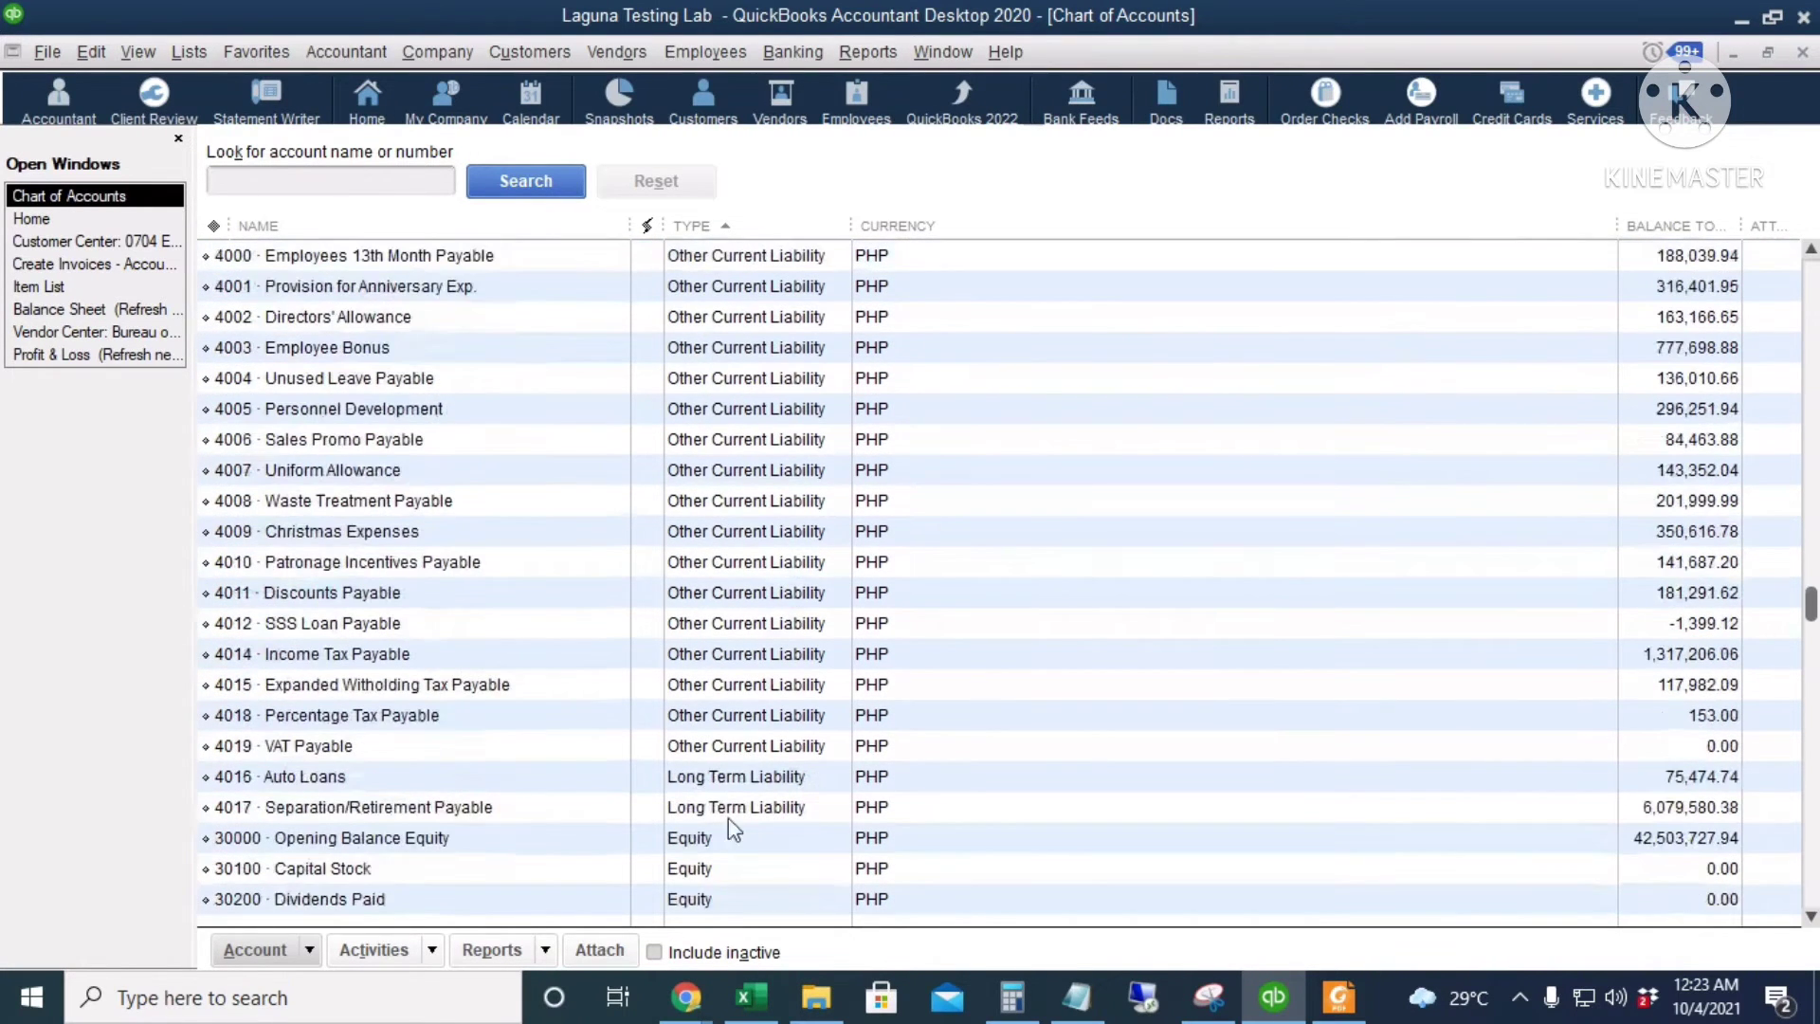
pyautogui.click(736, 746)
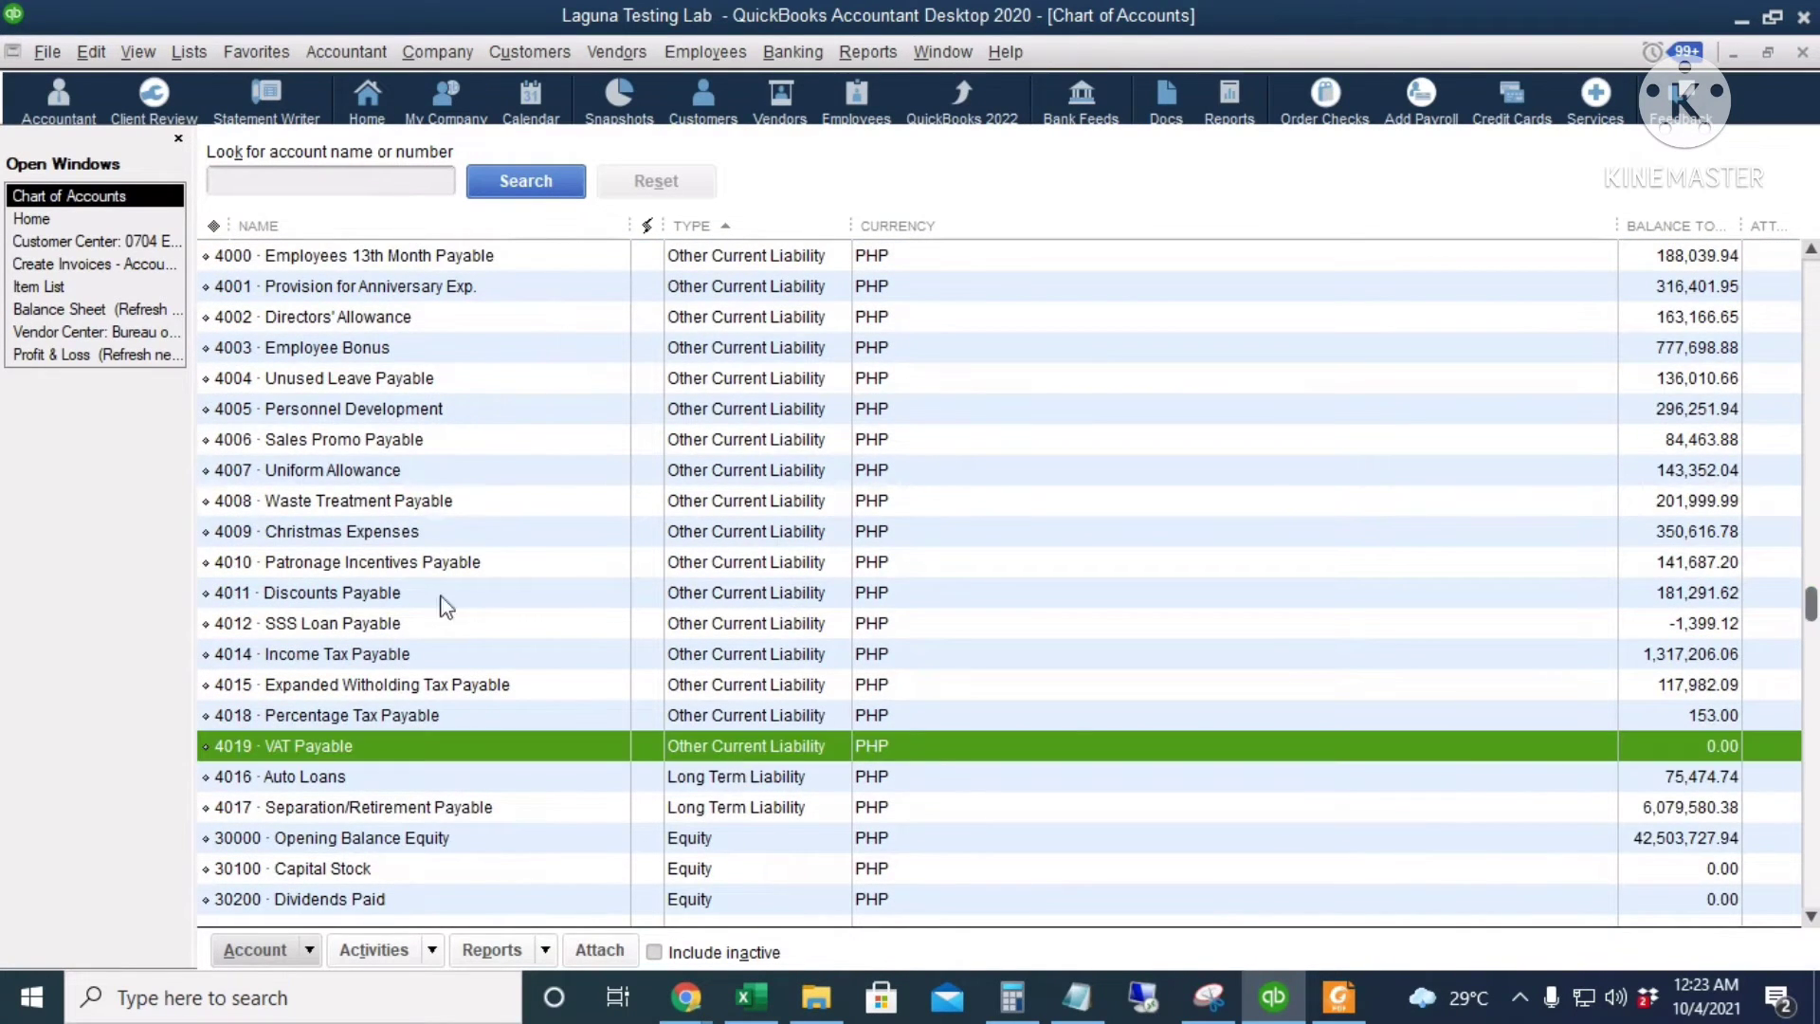
pyautogui.hotkey('ctrl', 'Tab')
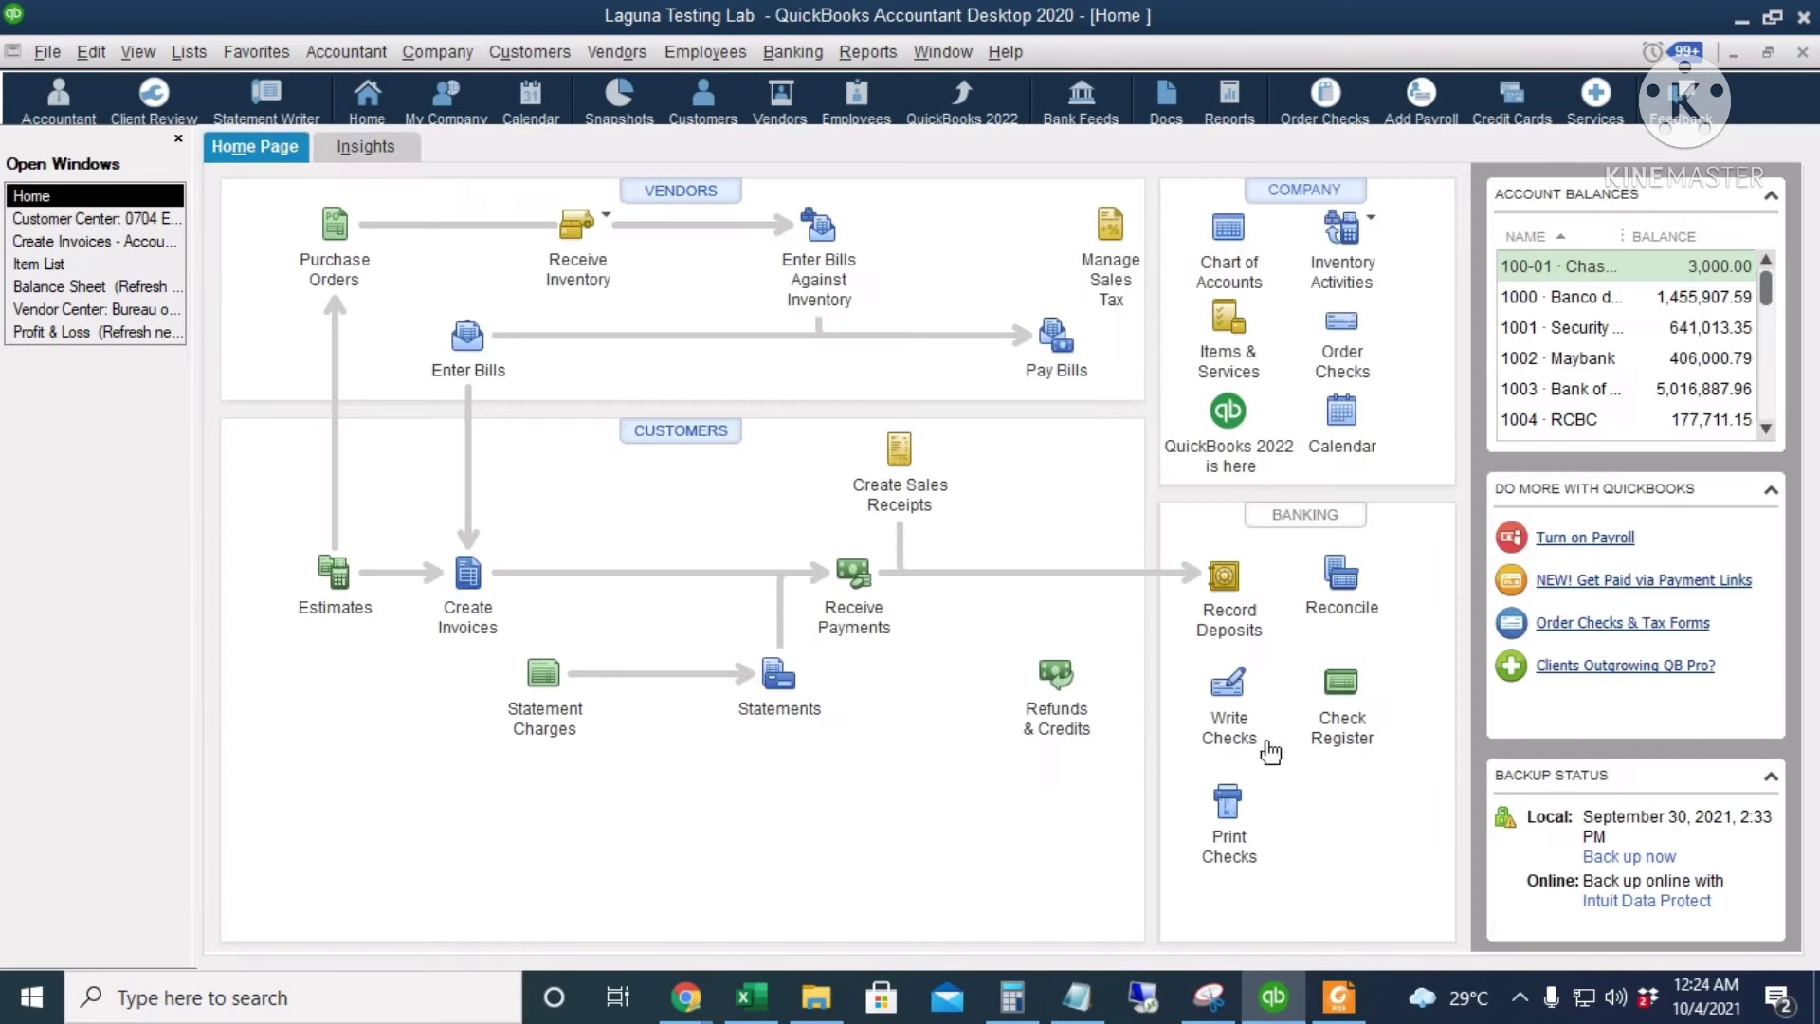
# - Start a new Sales Tax Item in the Item List and name it VAT Output
pyautogui.click(1229, 327)
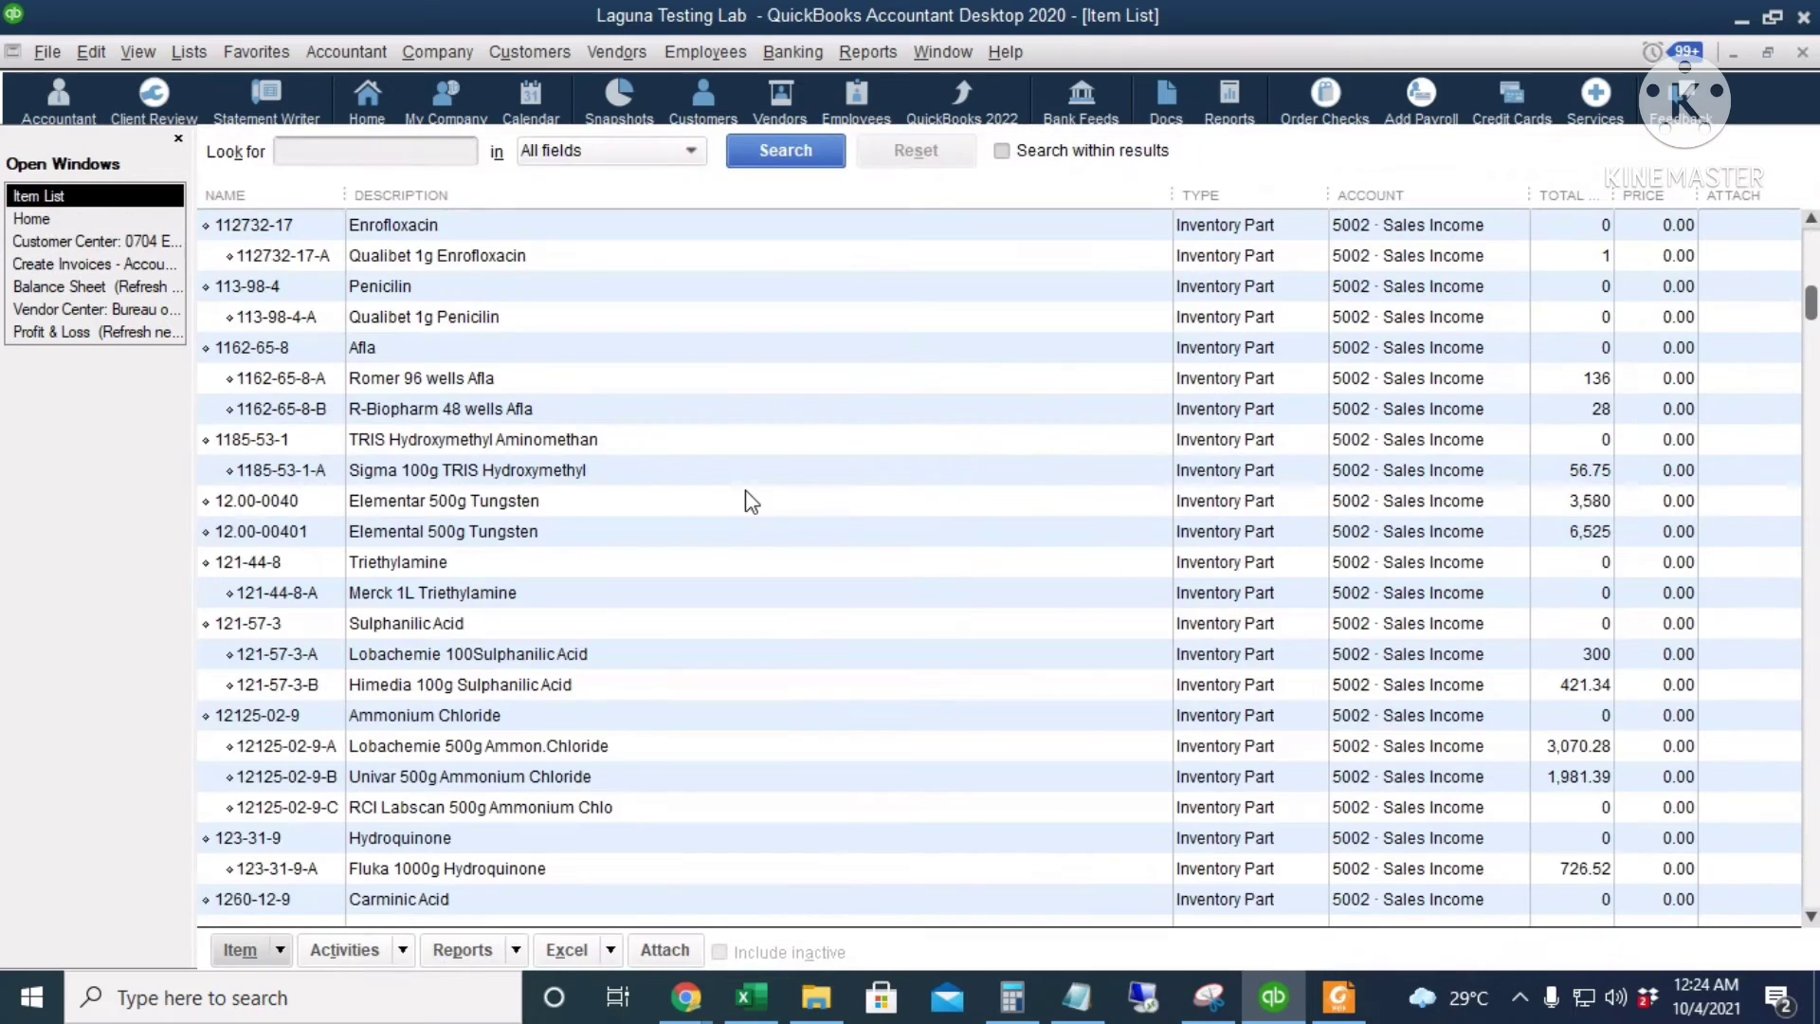
pyautogui.scroll(5, 758, 534)
pyautogui.rightClick(796, 349)
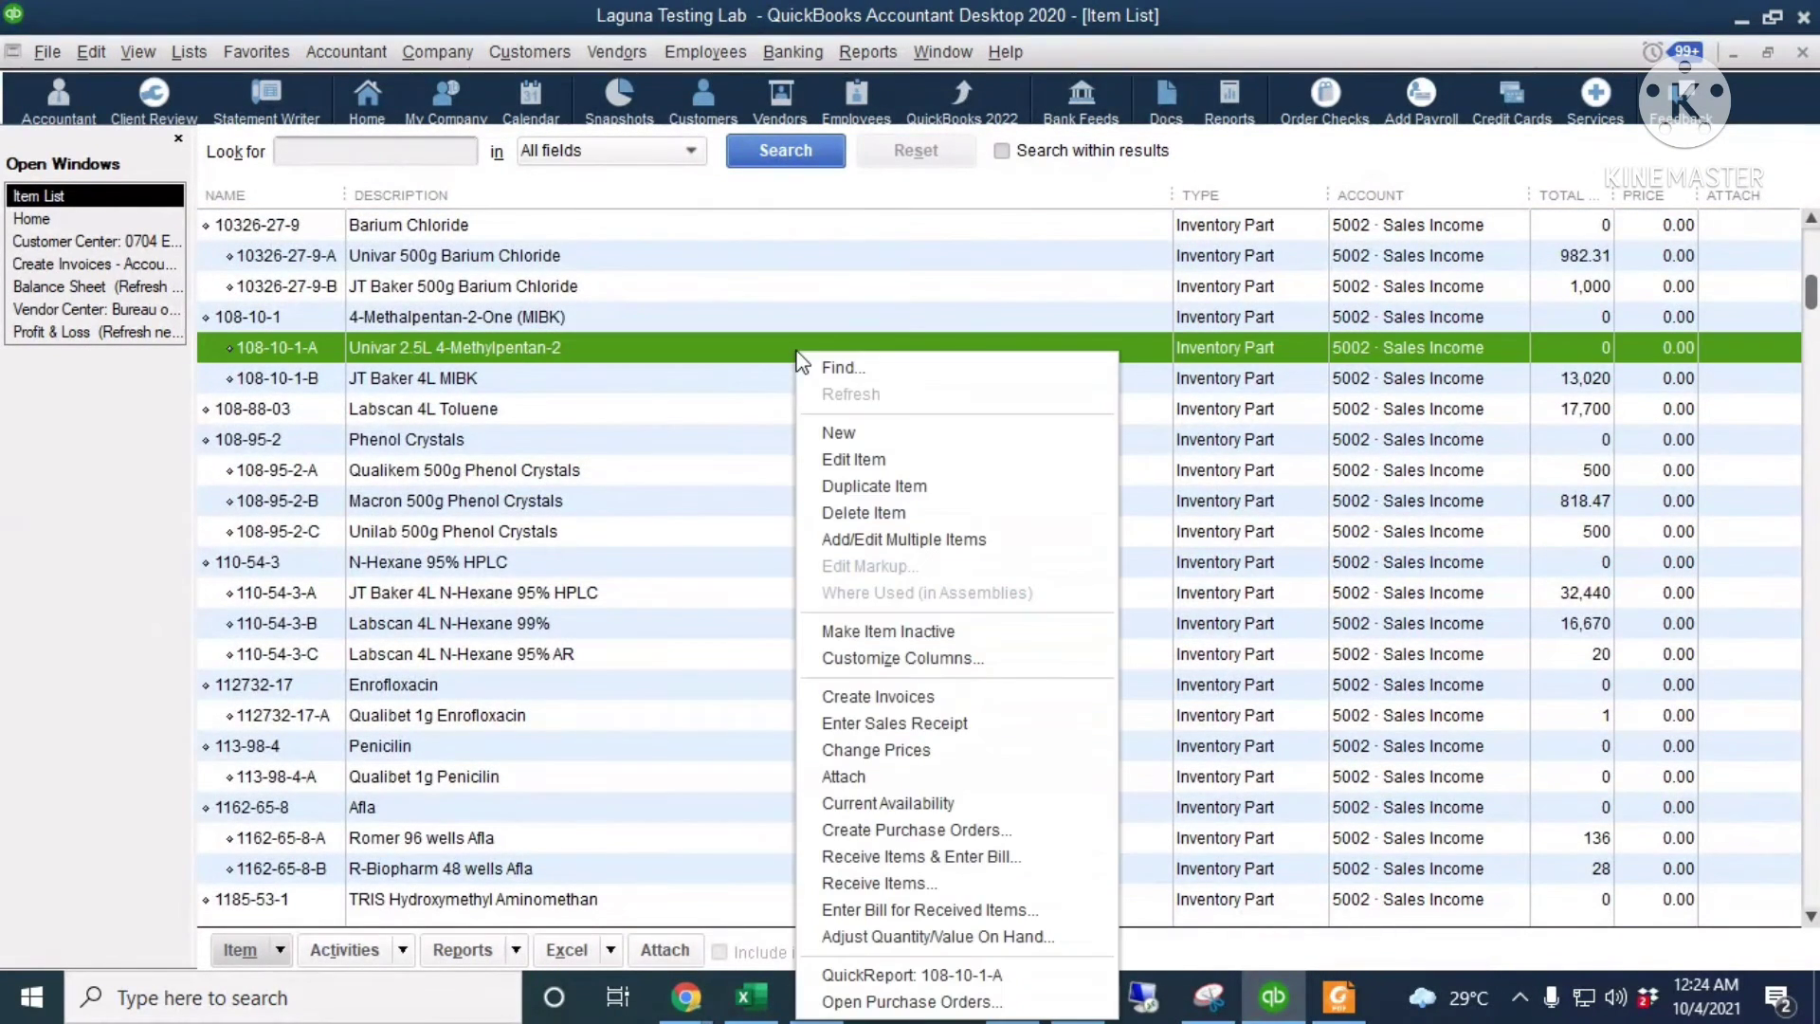
pyautogui.click(872, 434)
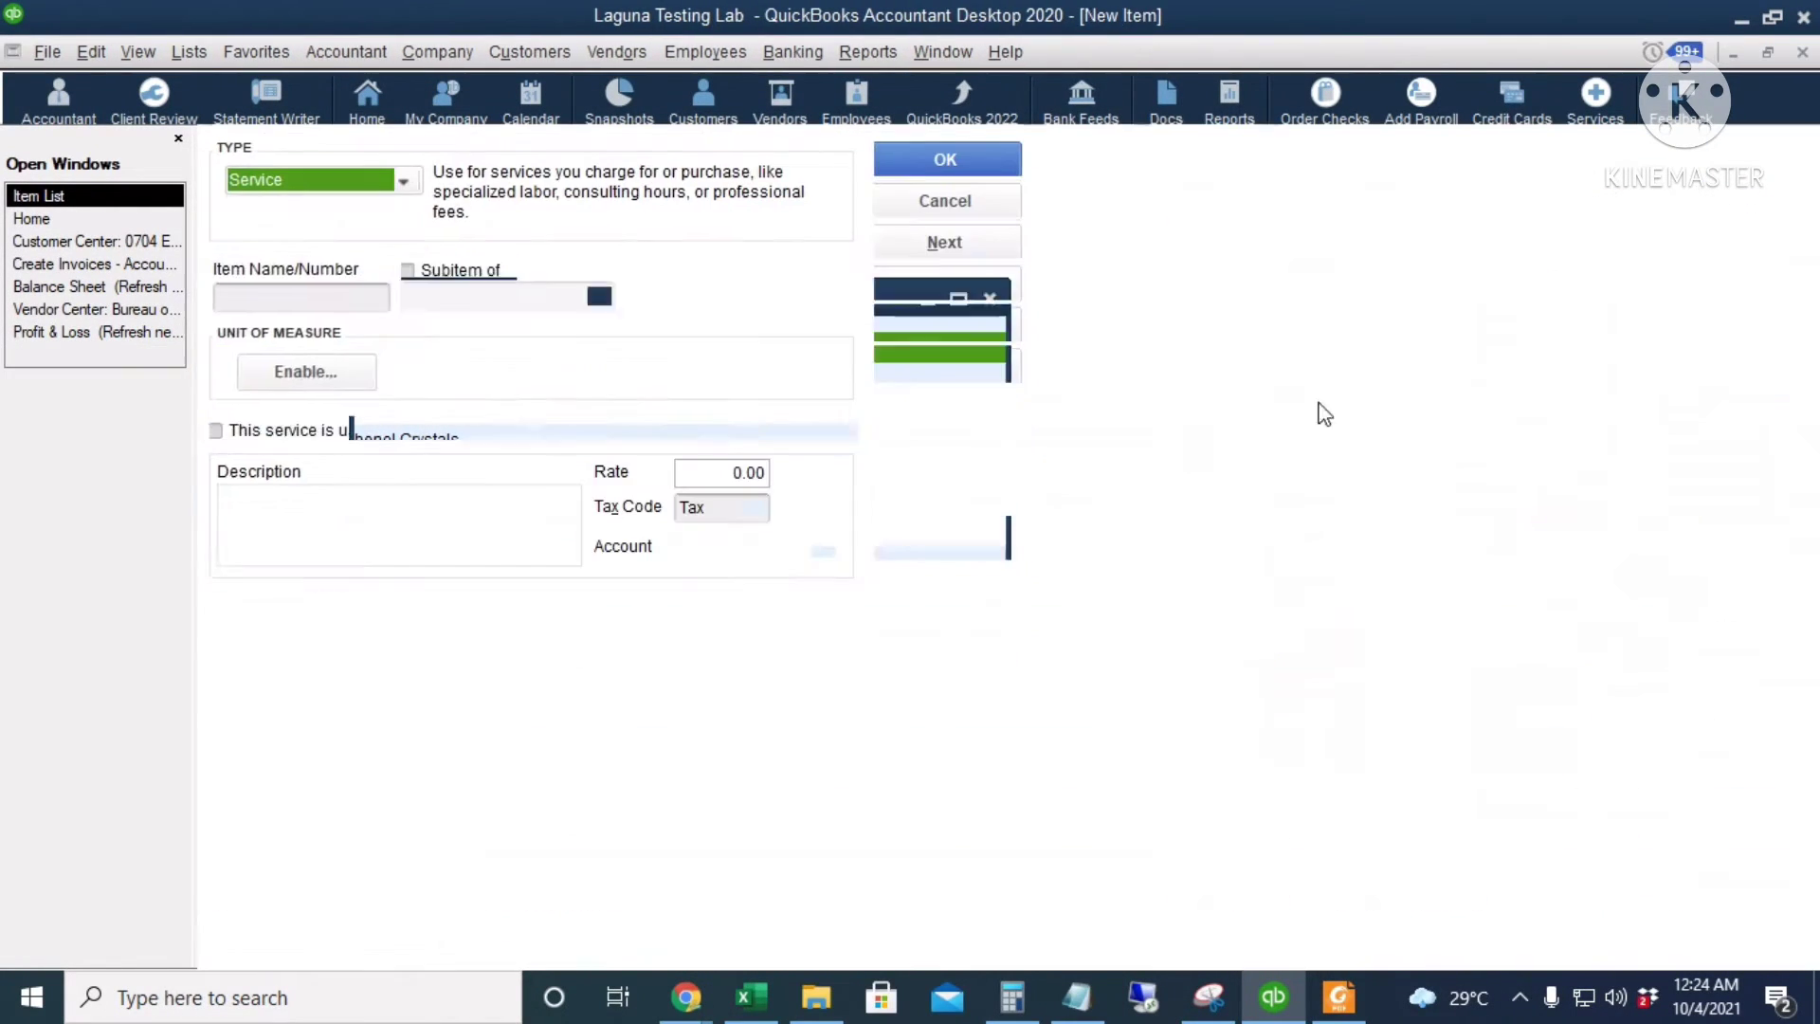
pyautogui.click(338, 492)
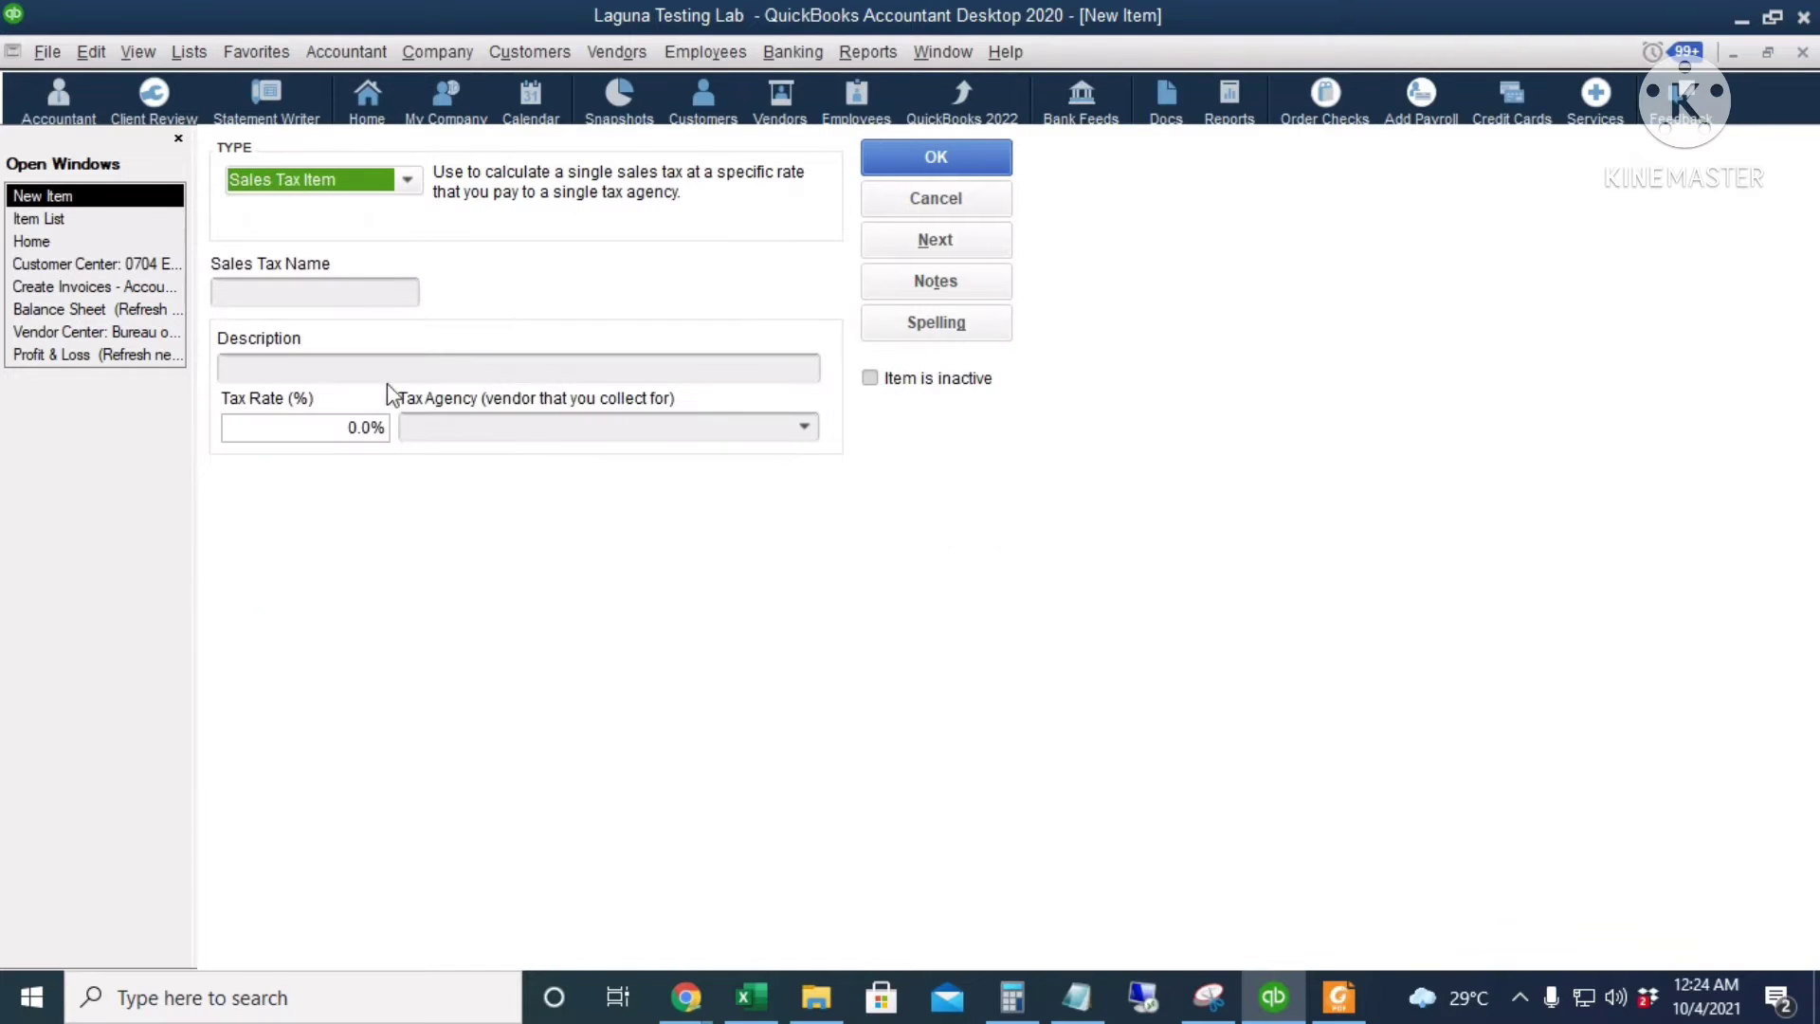
pyautogui.click(281, 291)
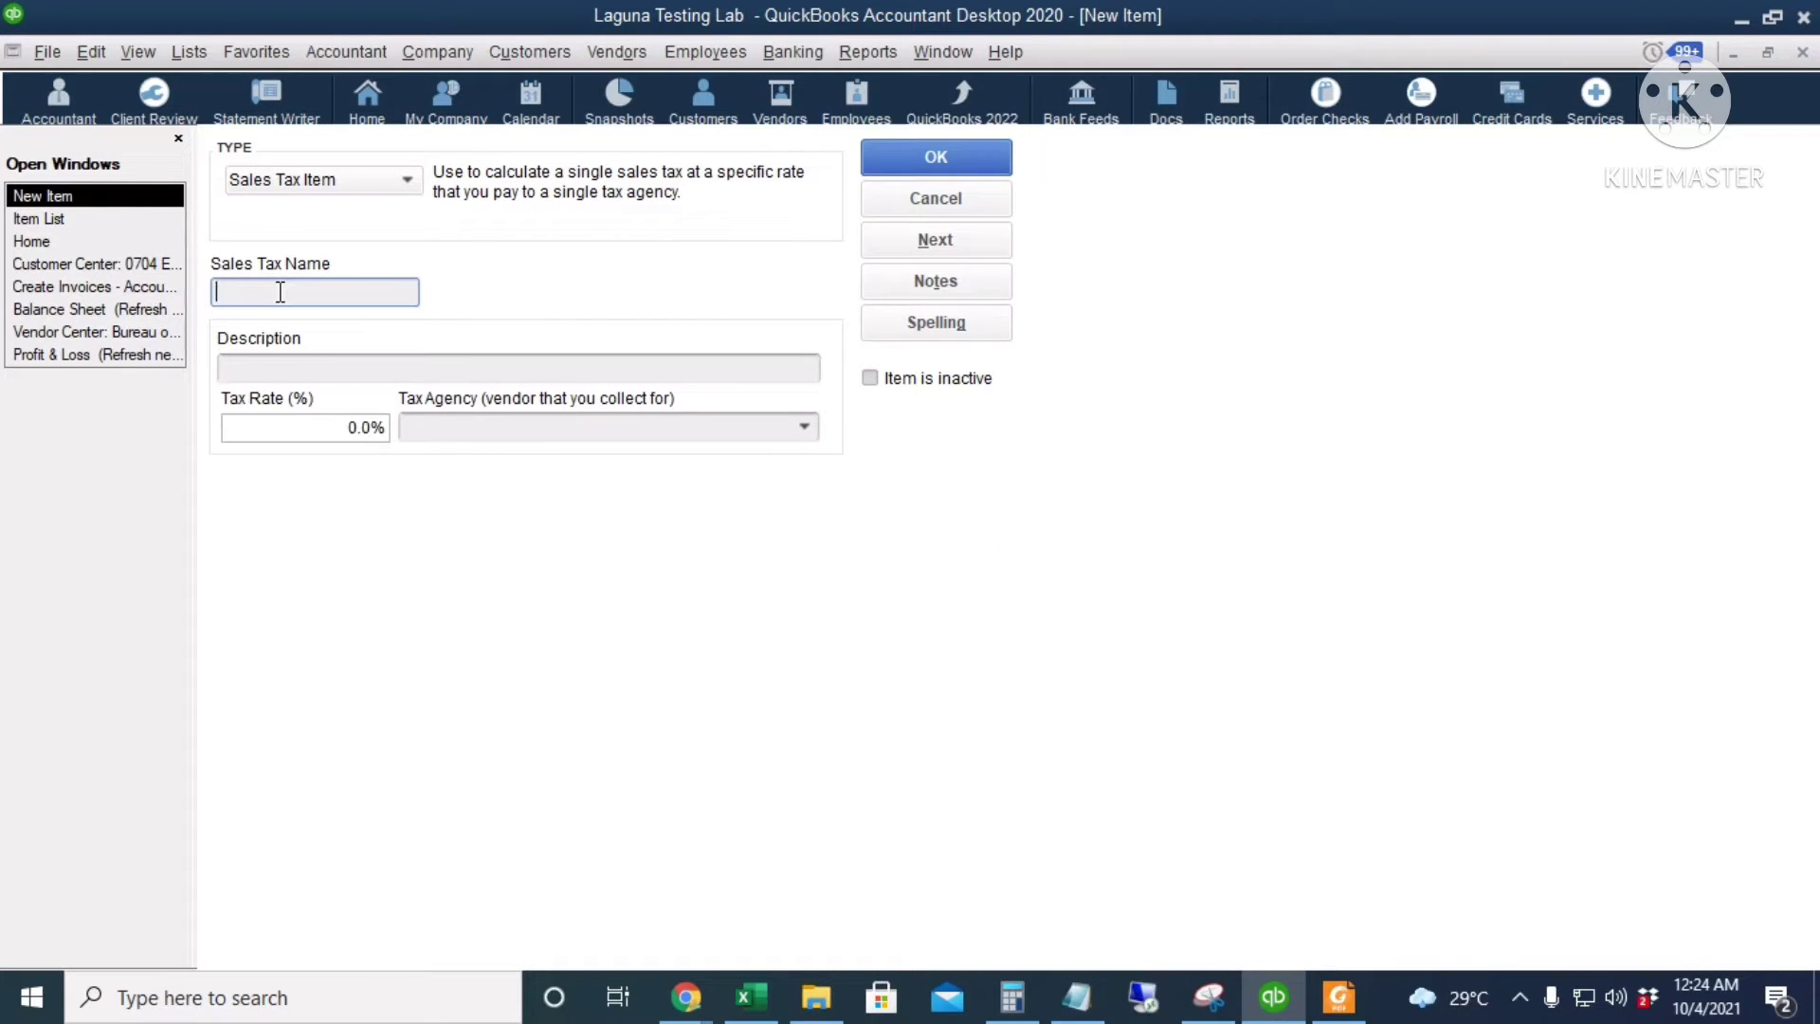
pyautogui.write('VAT Output')
# - Enter "Valued Added Tax" as the description of the new sales tax item
pyautogui.click(295, 367)
pyautogui.write('Sales Tax')
pyautogui.moveTo(350, 361); pyautogui.dragTo(116, 391)
pyautogui.write('Valued')
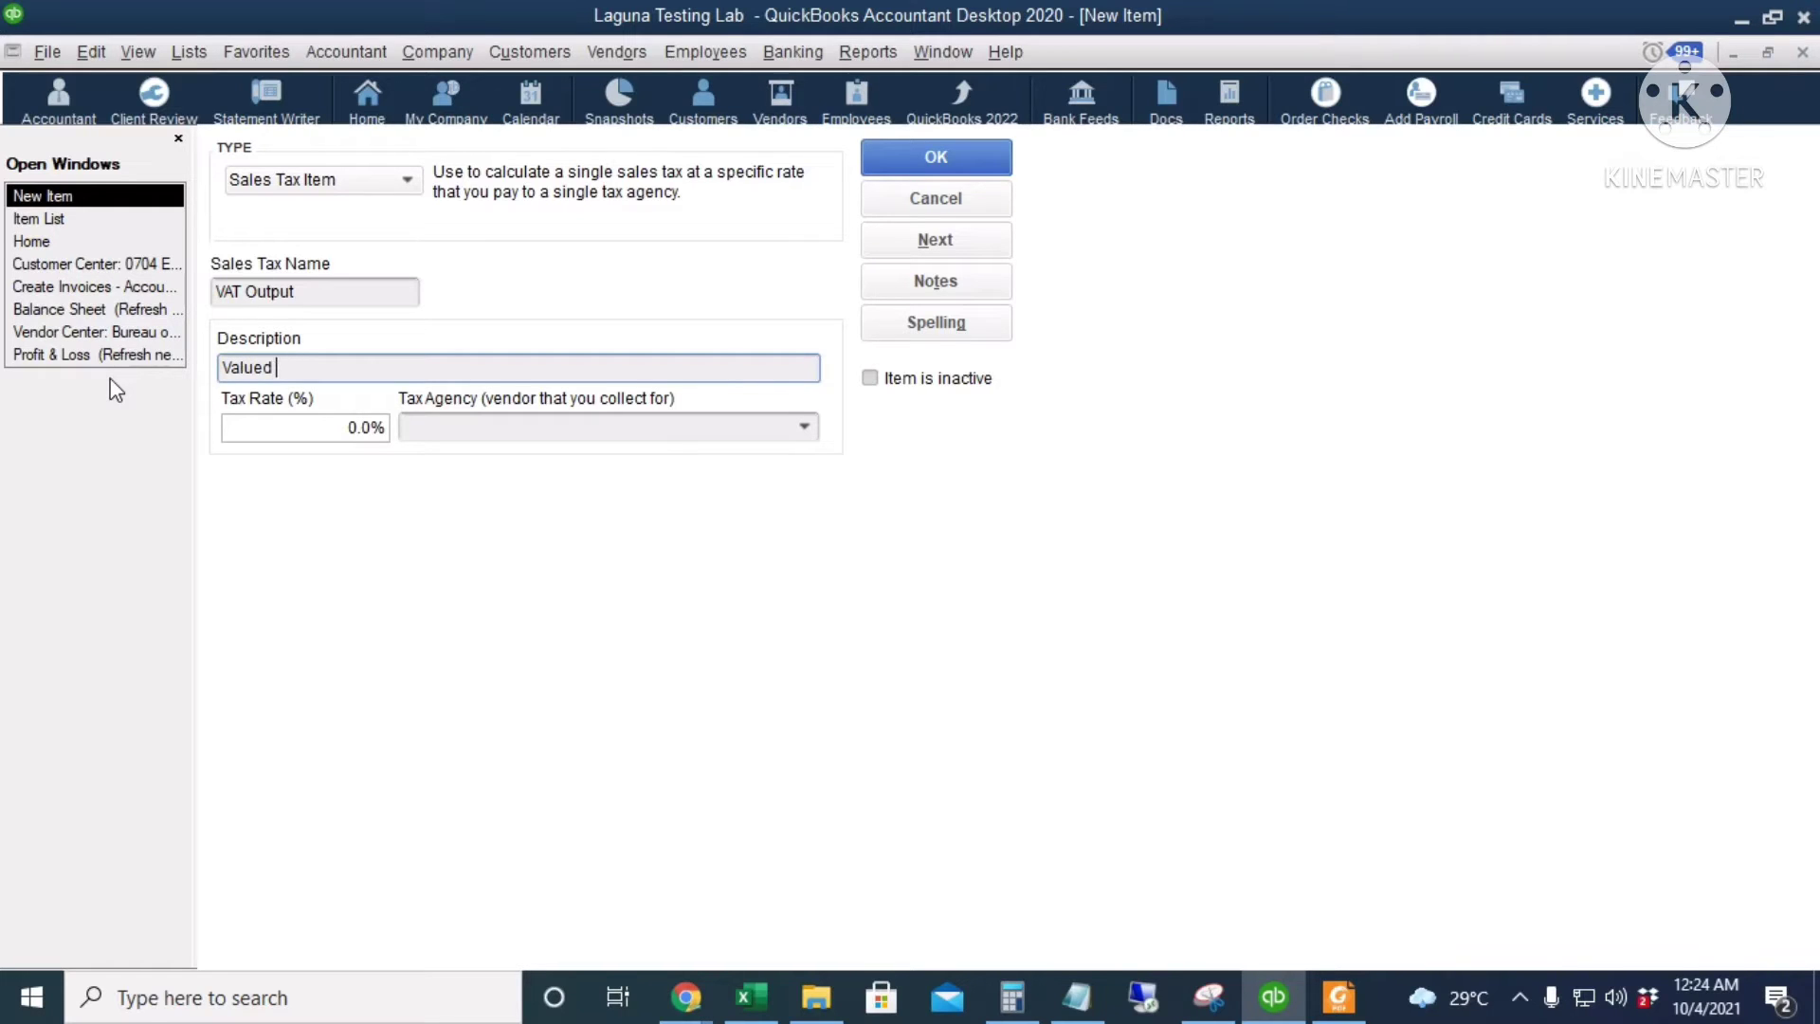
pyautogui.write(' Added Tax')
# - Set the VAT Output item's tax rate to 12% and its tax agency to Bureau of Internal Revenue, and save it
pyautogui.click(280, 424)
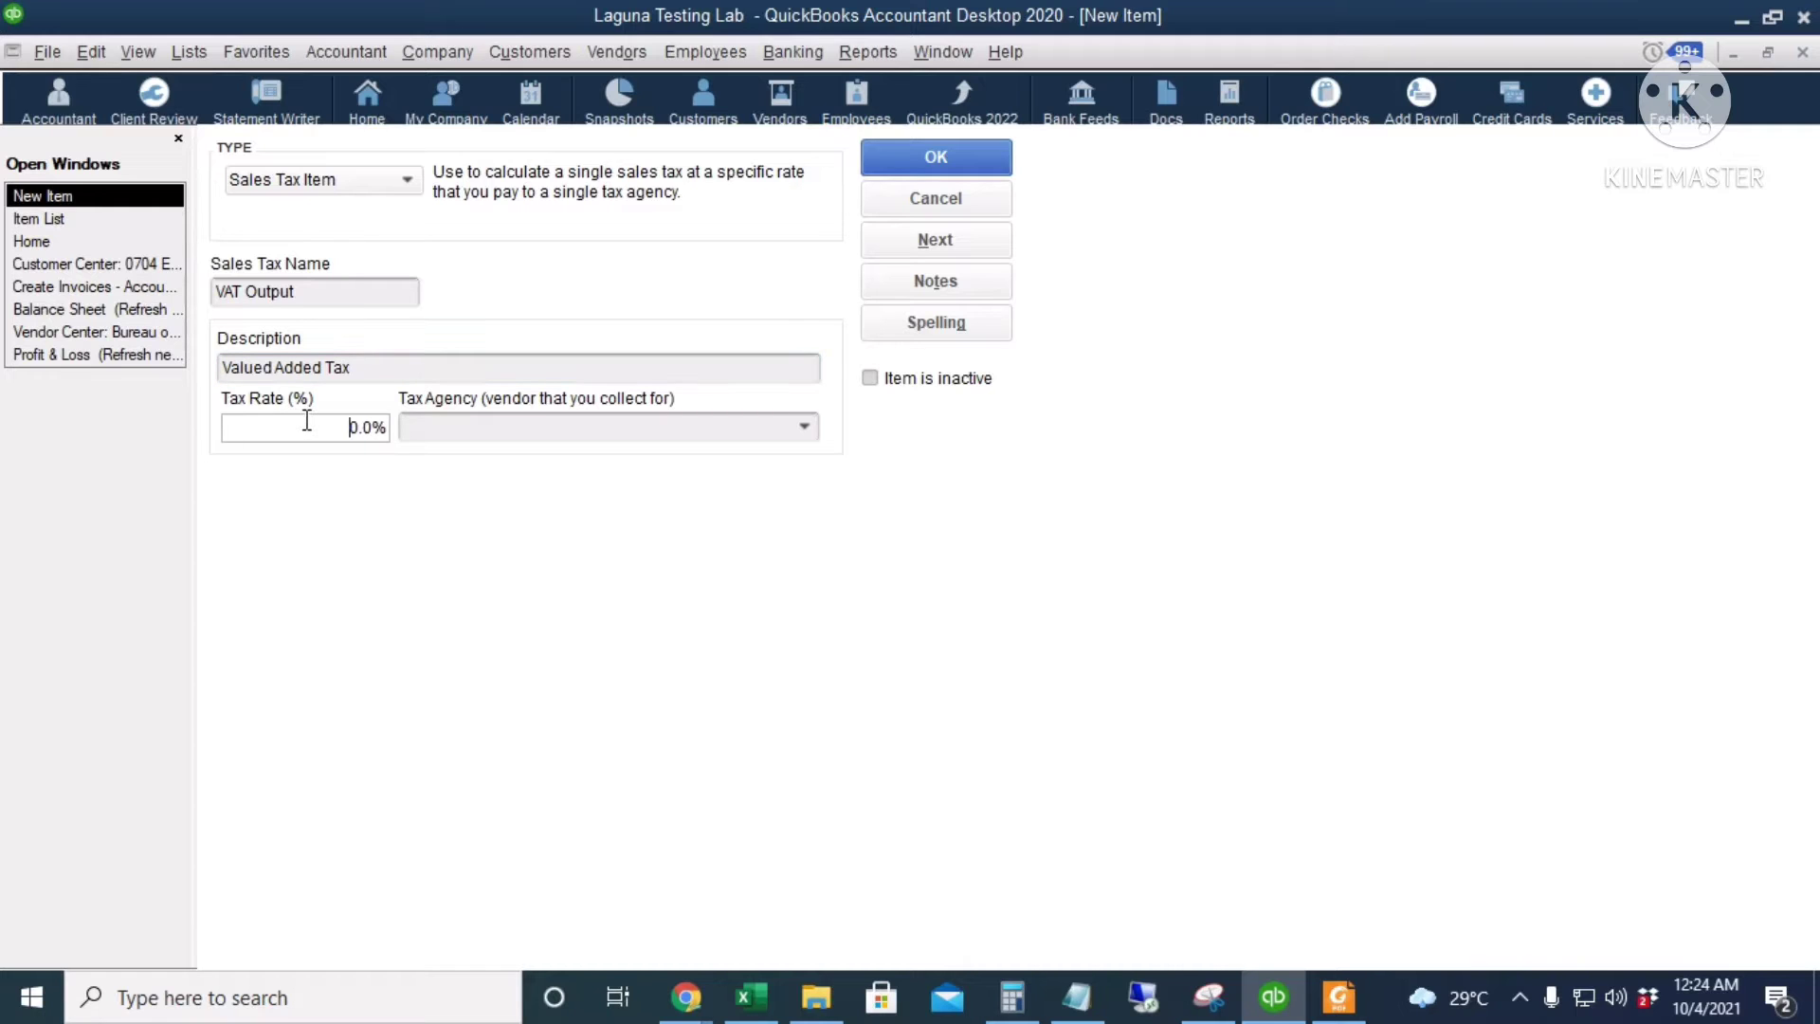
pyautogui.write('12.')
pyautogui.press('Tab')
pyautogui.write('Bu')
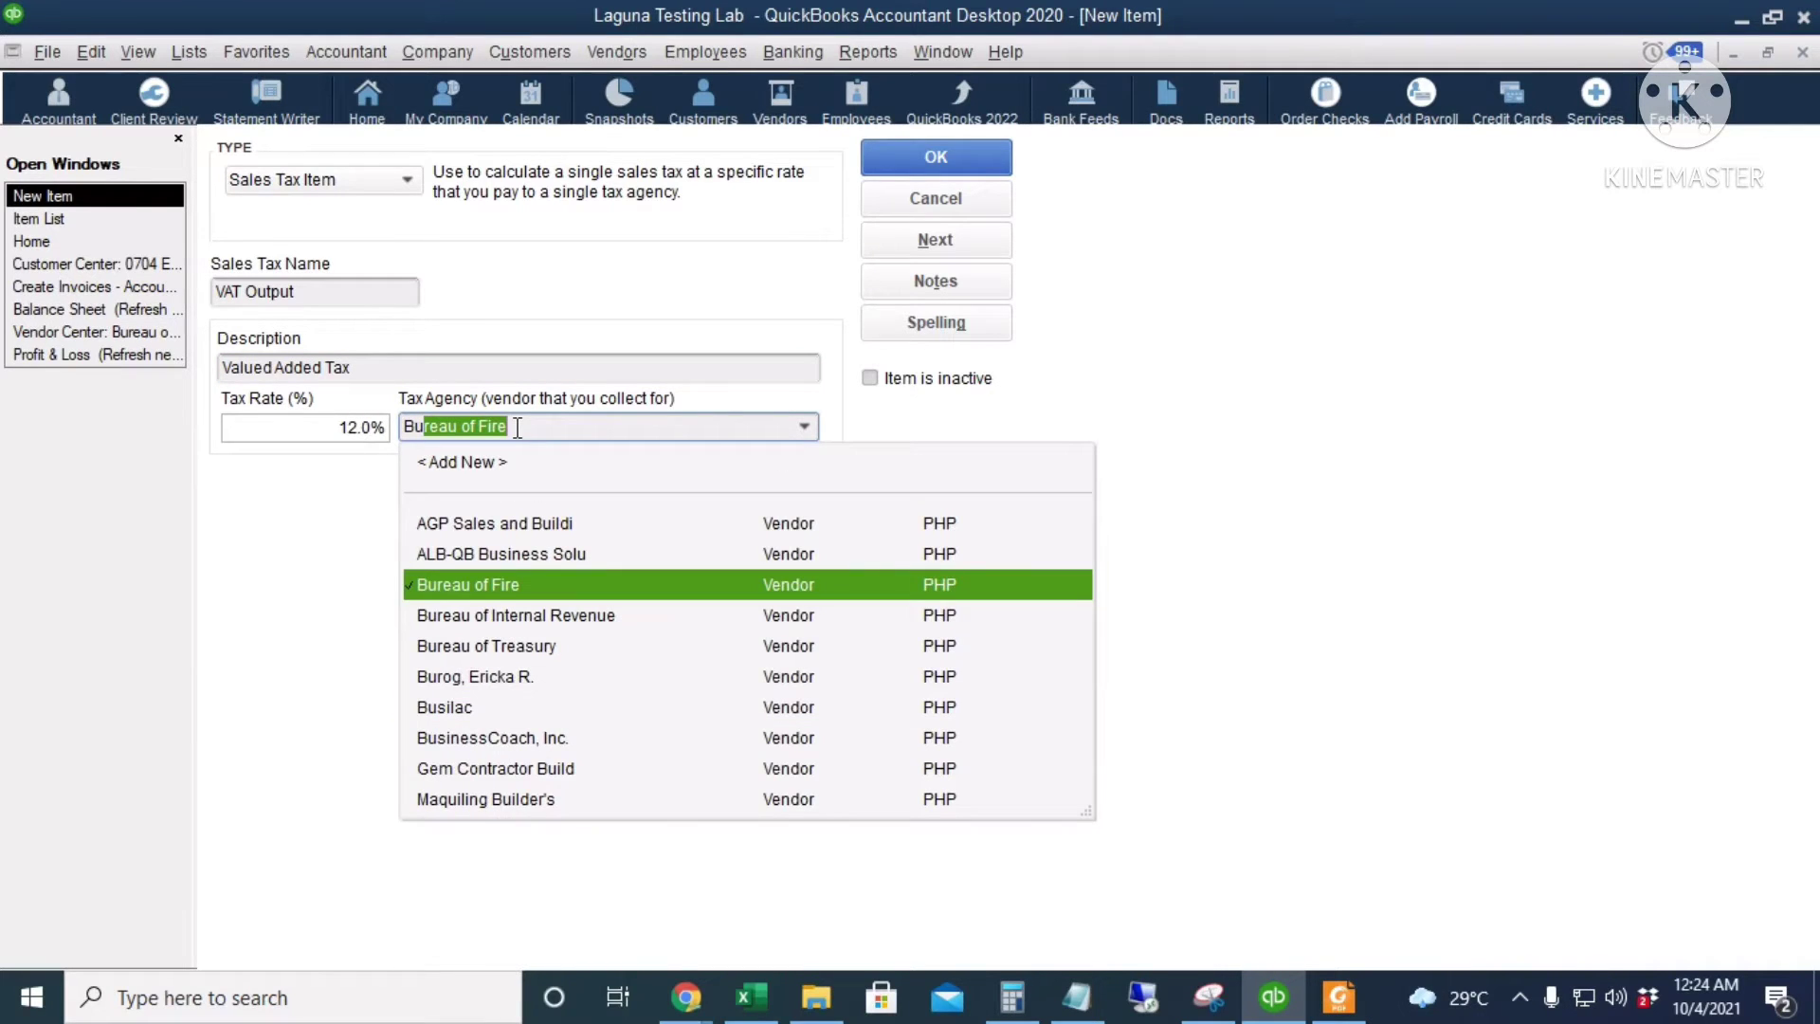
pyautogui.click(612, 632)
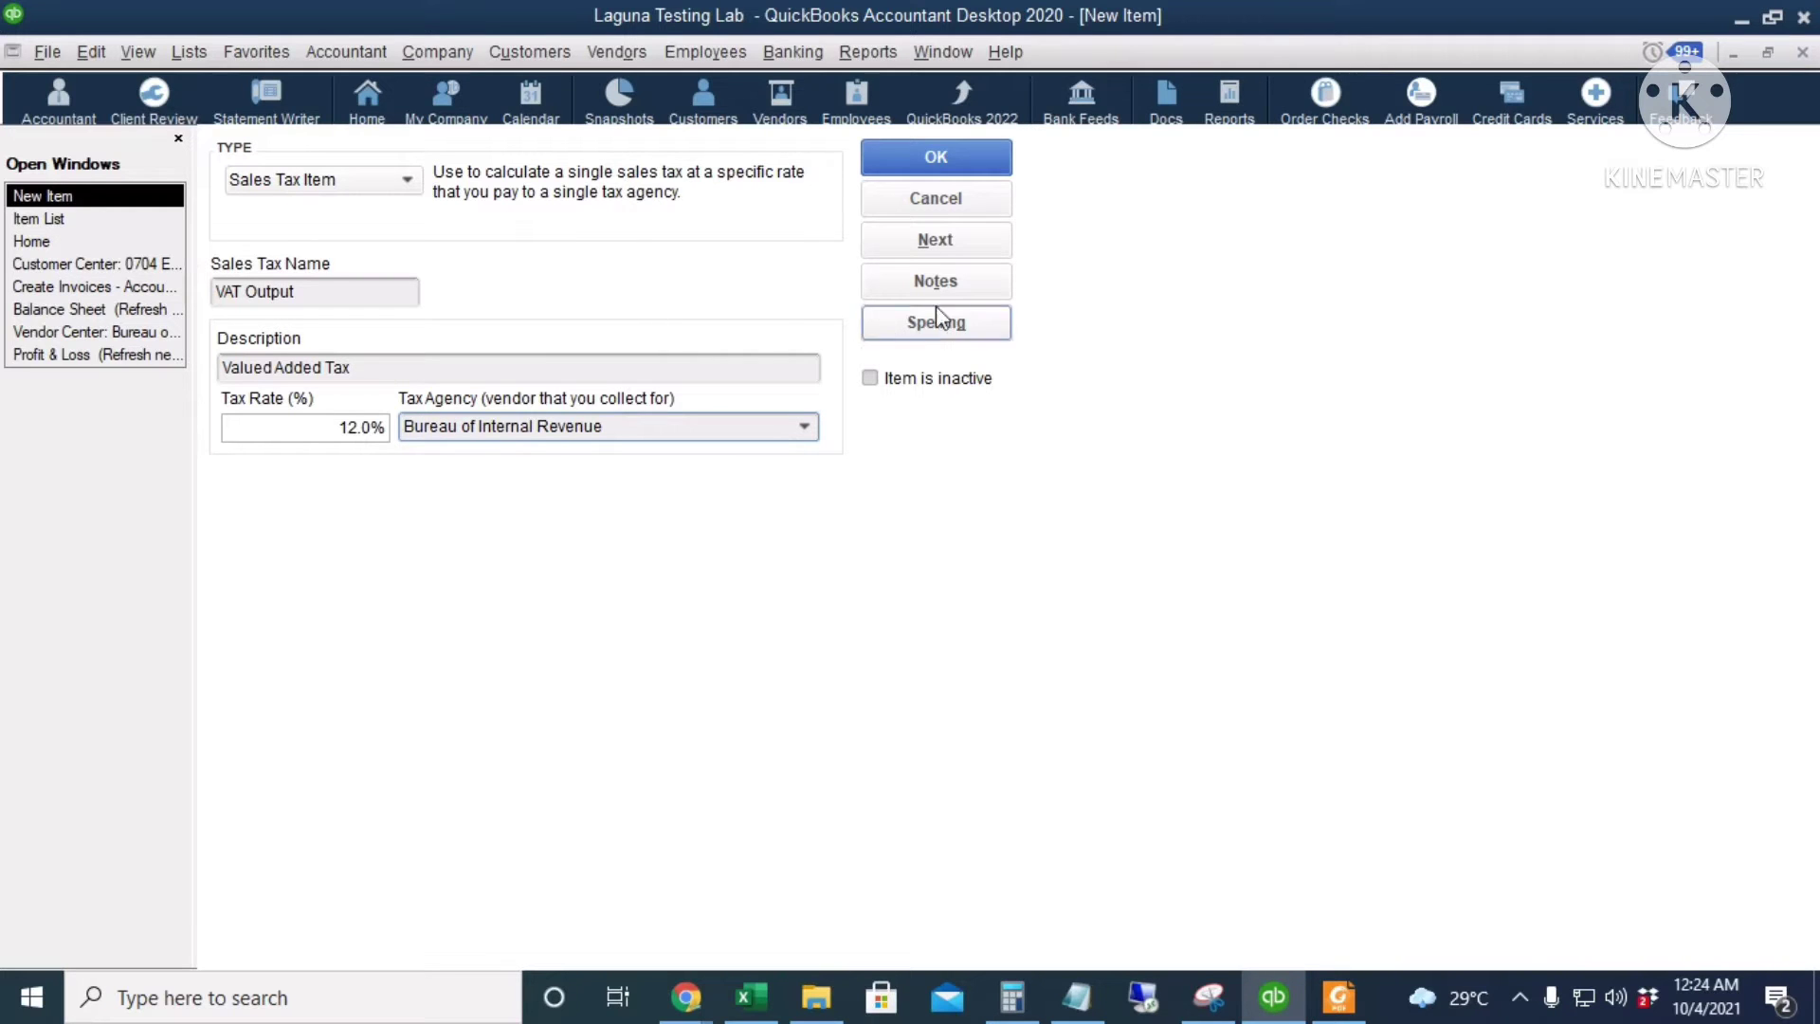
pyautogui.click(935, 157)
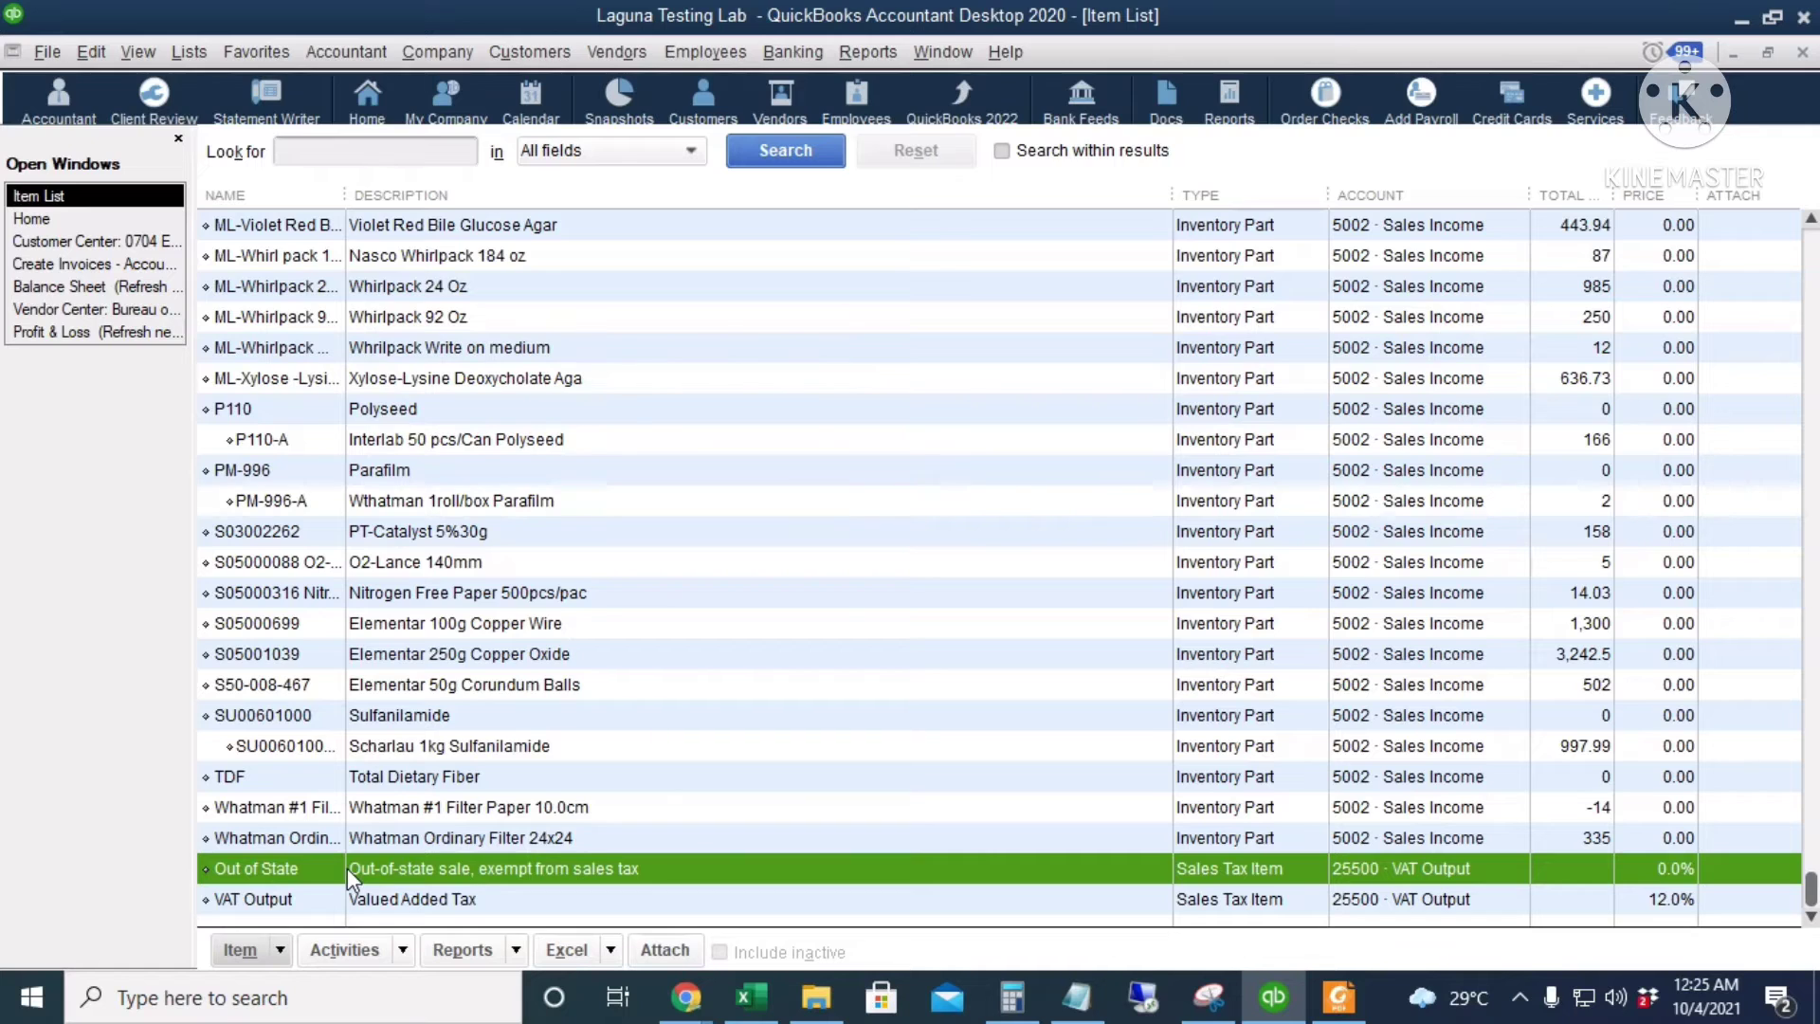
# - Edit the Out of State sales tax item, changing both its name and description to VAT Exempt
pyautogui.rightClick(404, 873)
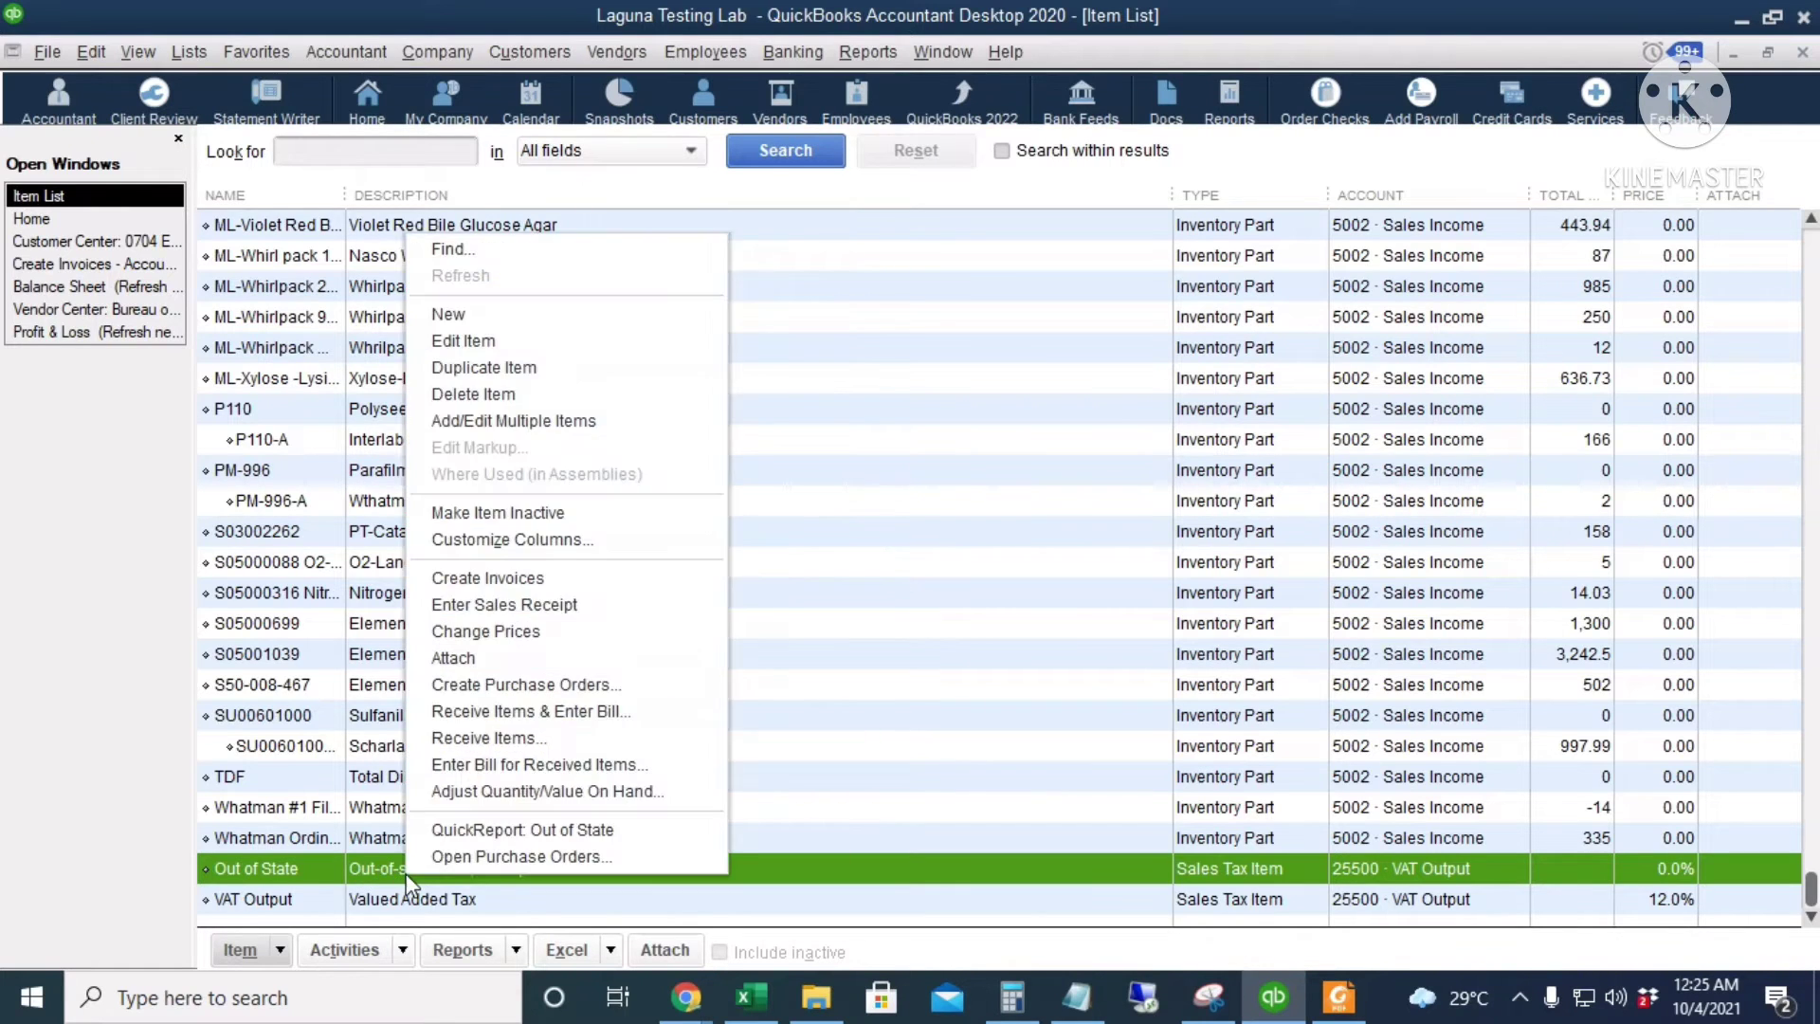
pyautogui.click(474, 411)
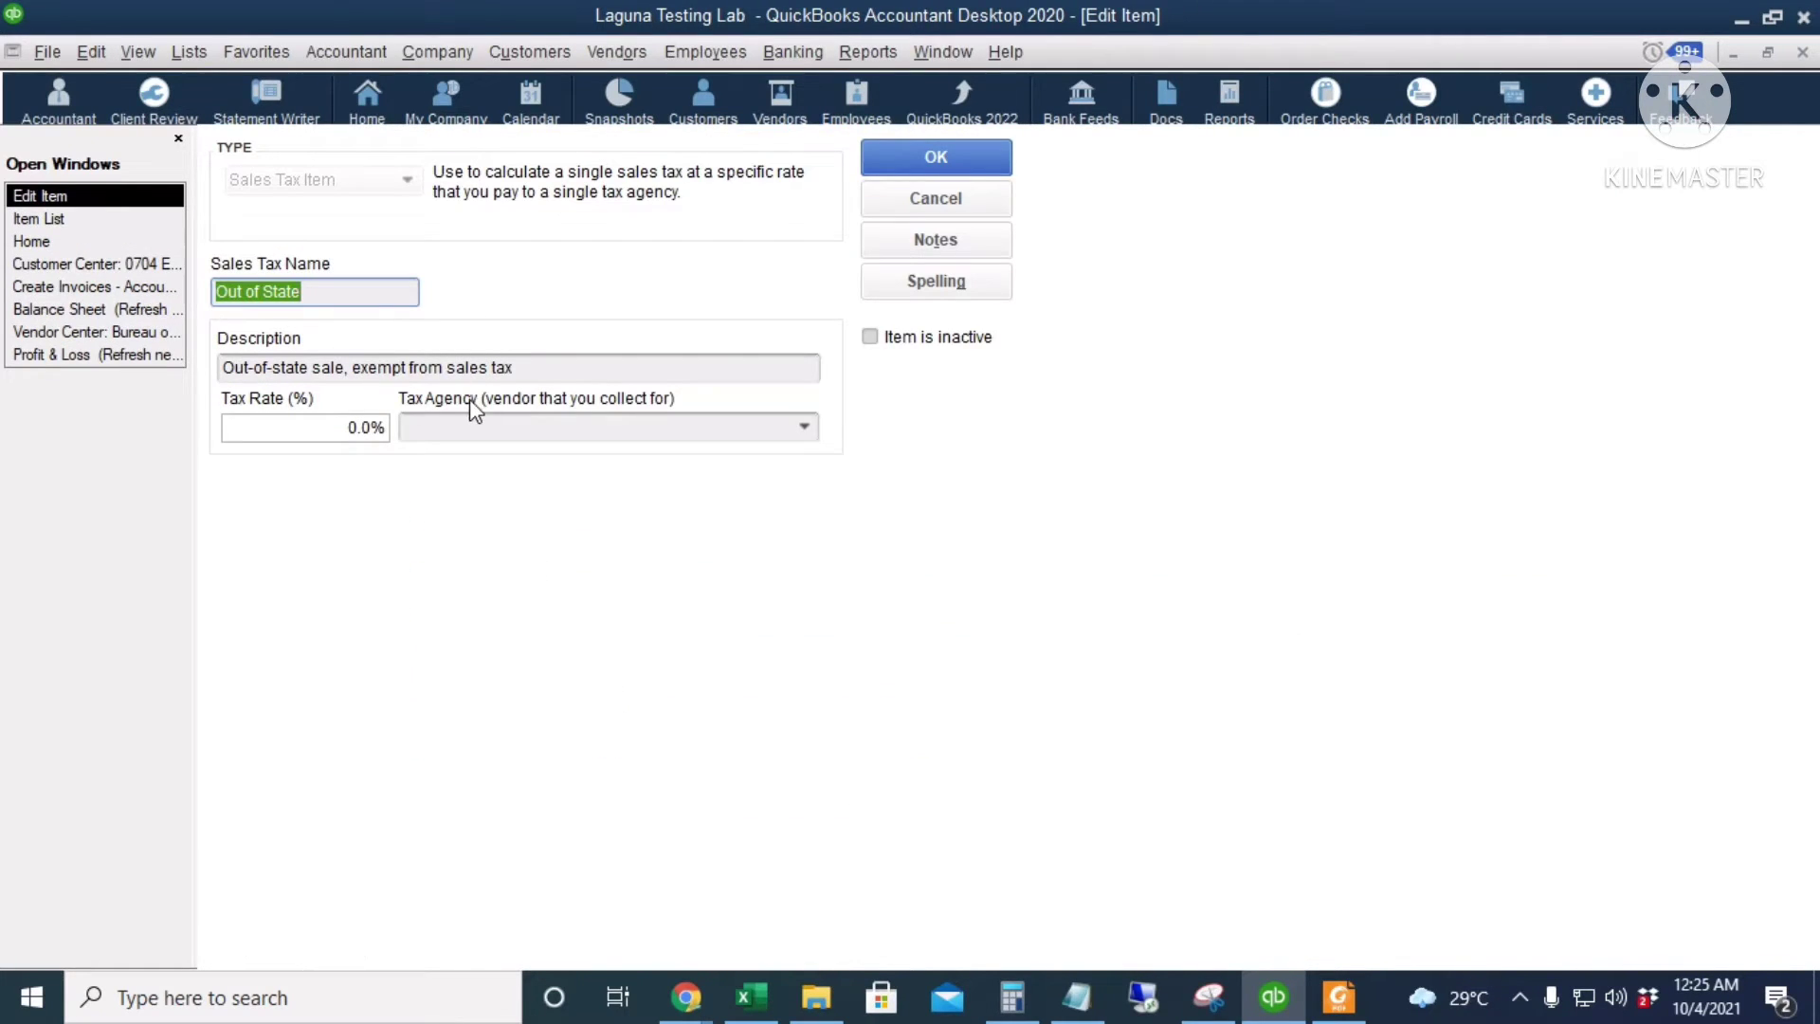
pyautogui.write('VAT ')
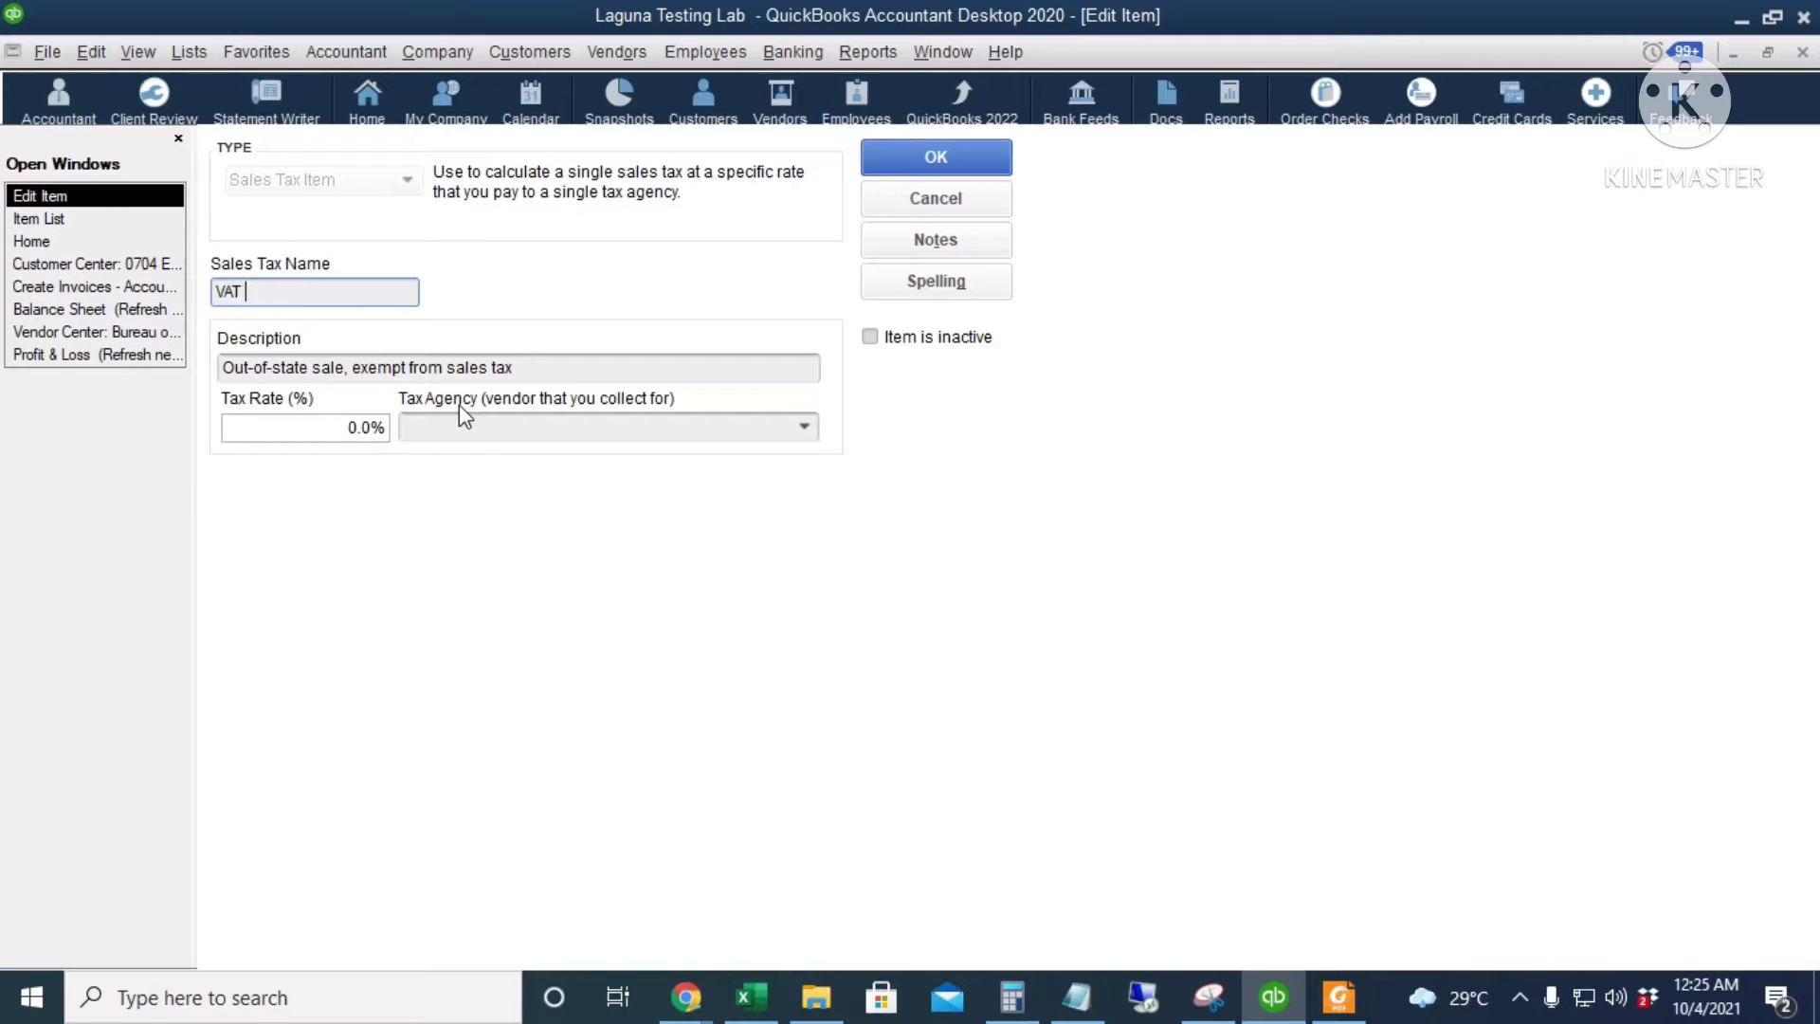
pyautogui.write('Exempt')
pyautogui.moveTo(301, 291); pyautogui.dragTo(159, 307)
pyautogui.hotkey('ctrl', 'c')
pyautogui.tripleClick(529, 369)
pyautogui.hotkey('ctrl', 'v')
# - Assign Bureau of Internal Revenue as the VAT Exempt item's tax agency and save the item
pyautogui.click(475, 421)
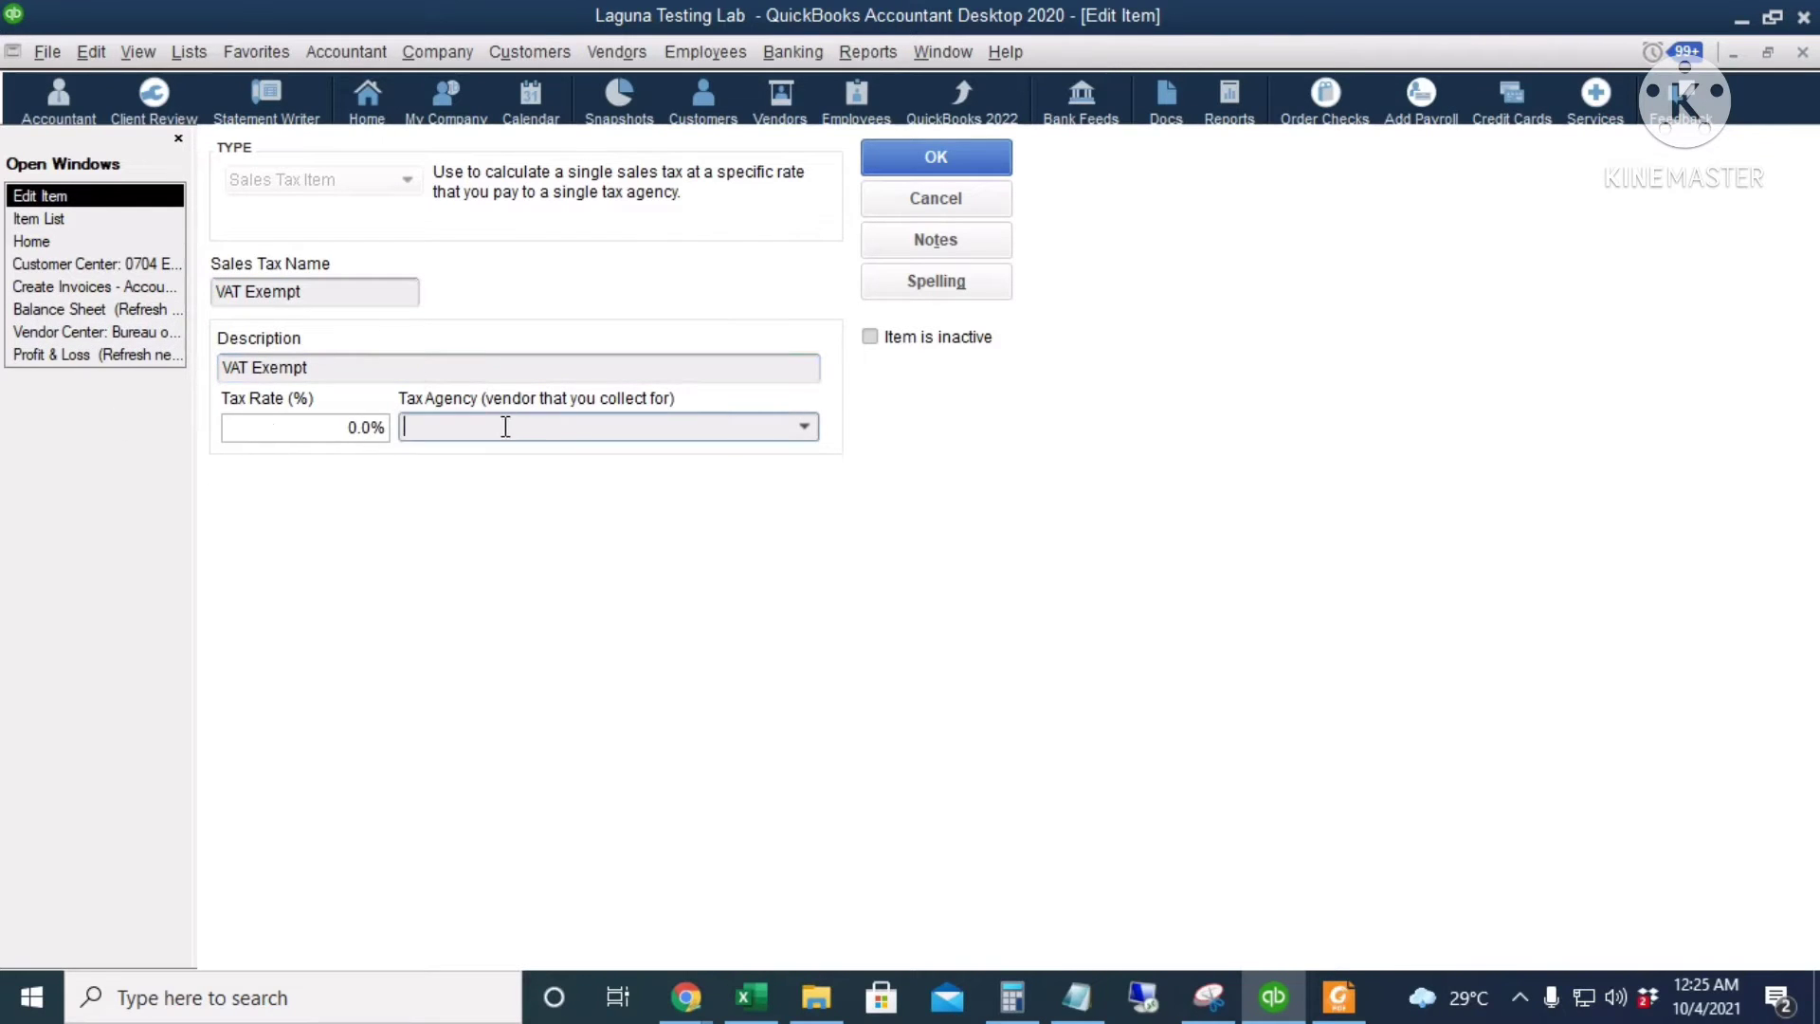
pyautogui.write('Bureau of Fire')
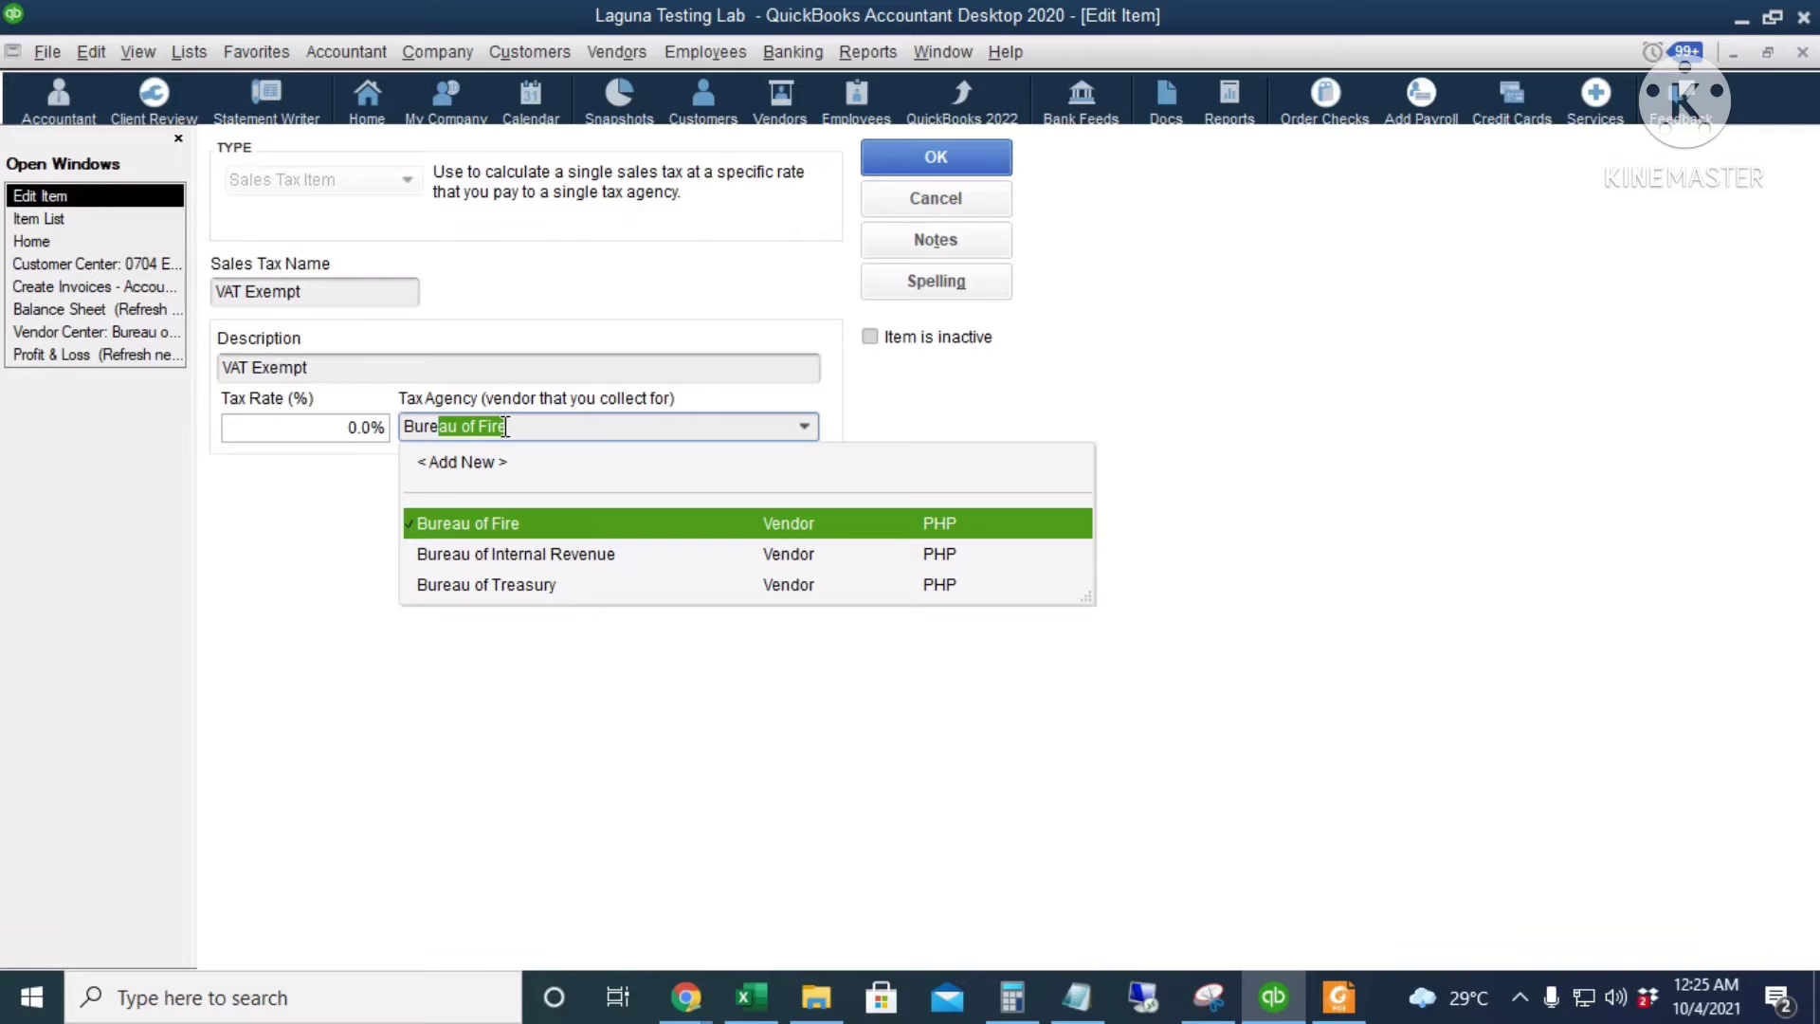
pyautogui.press('Down')
pyautogui.press('Tab')
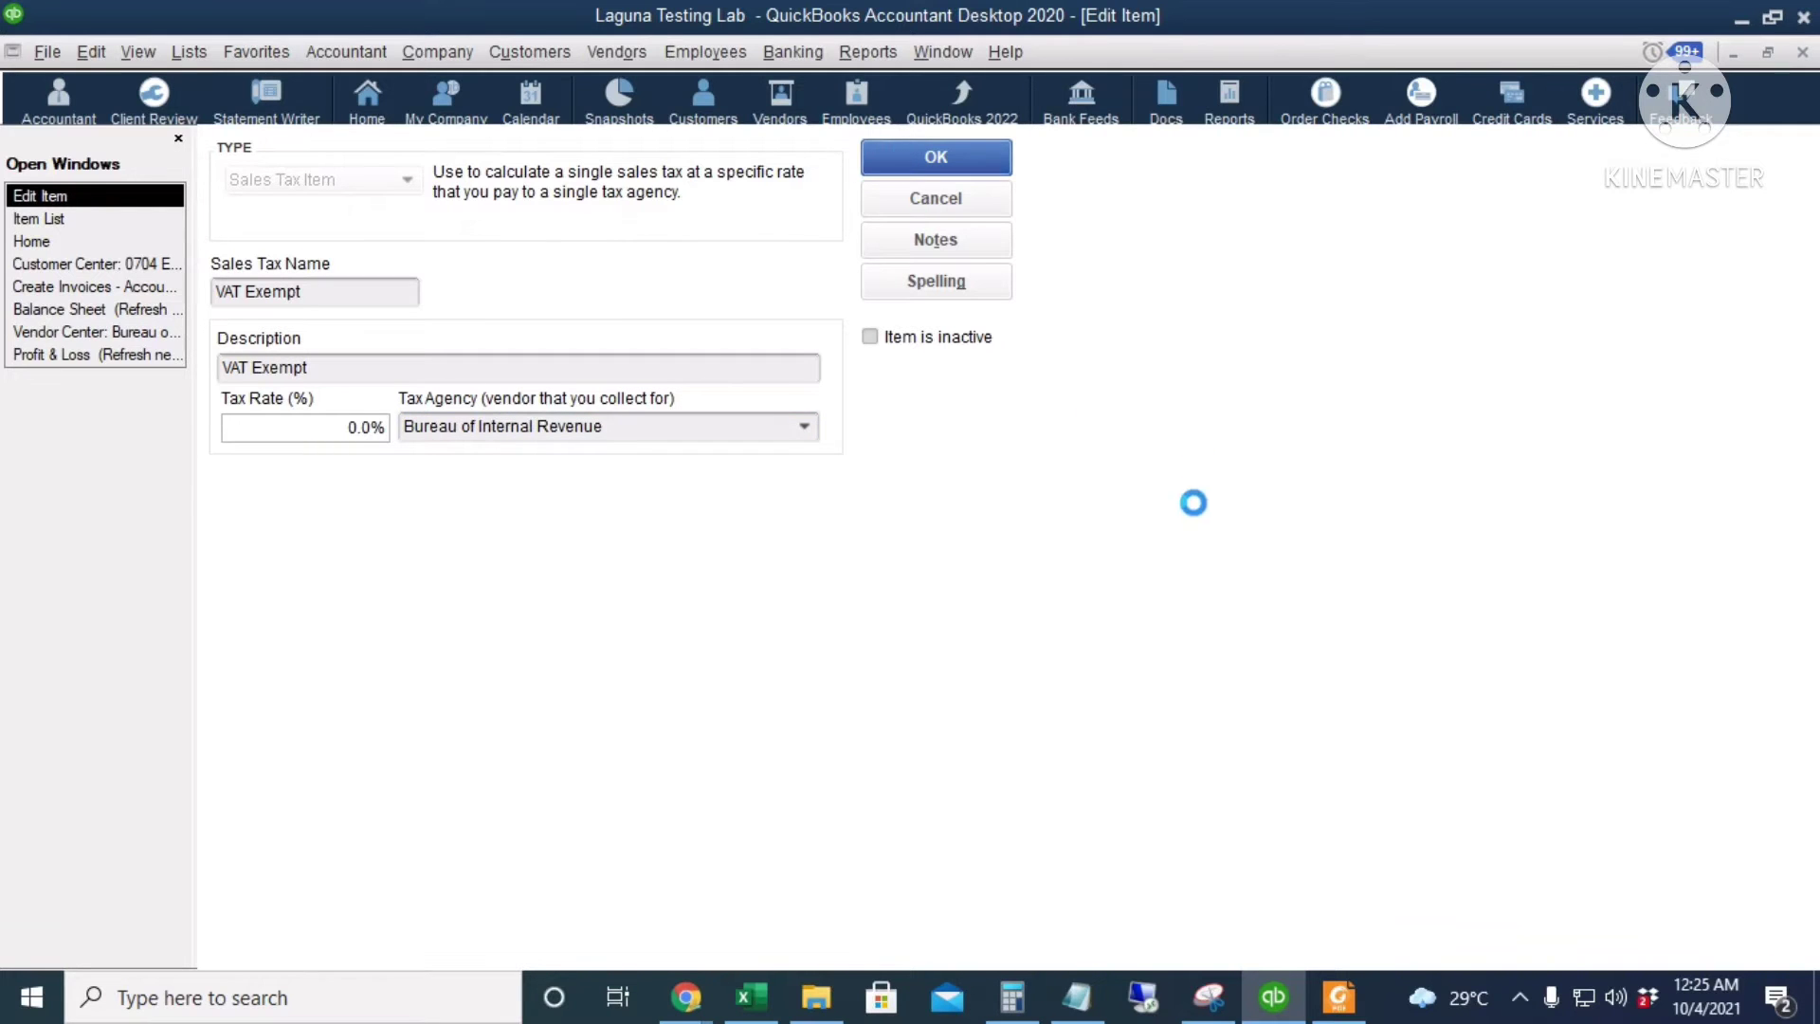
pyautogui.press('Return')
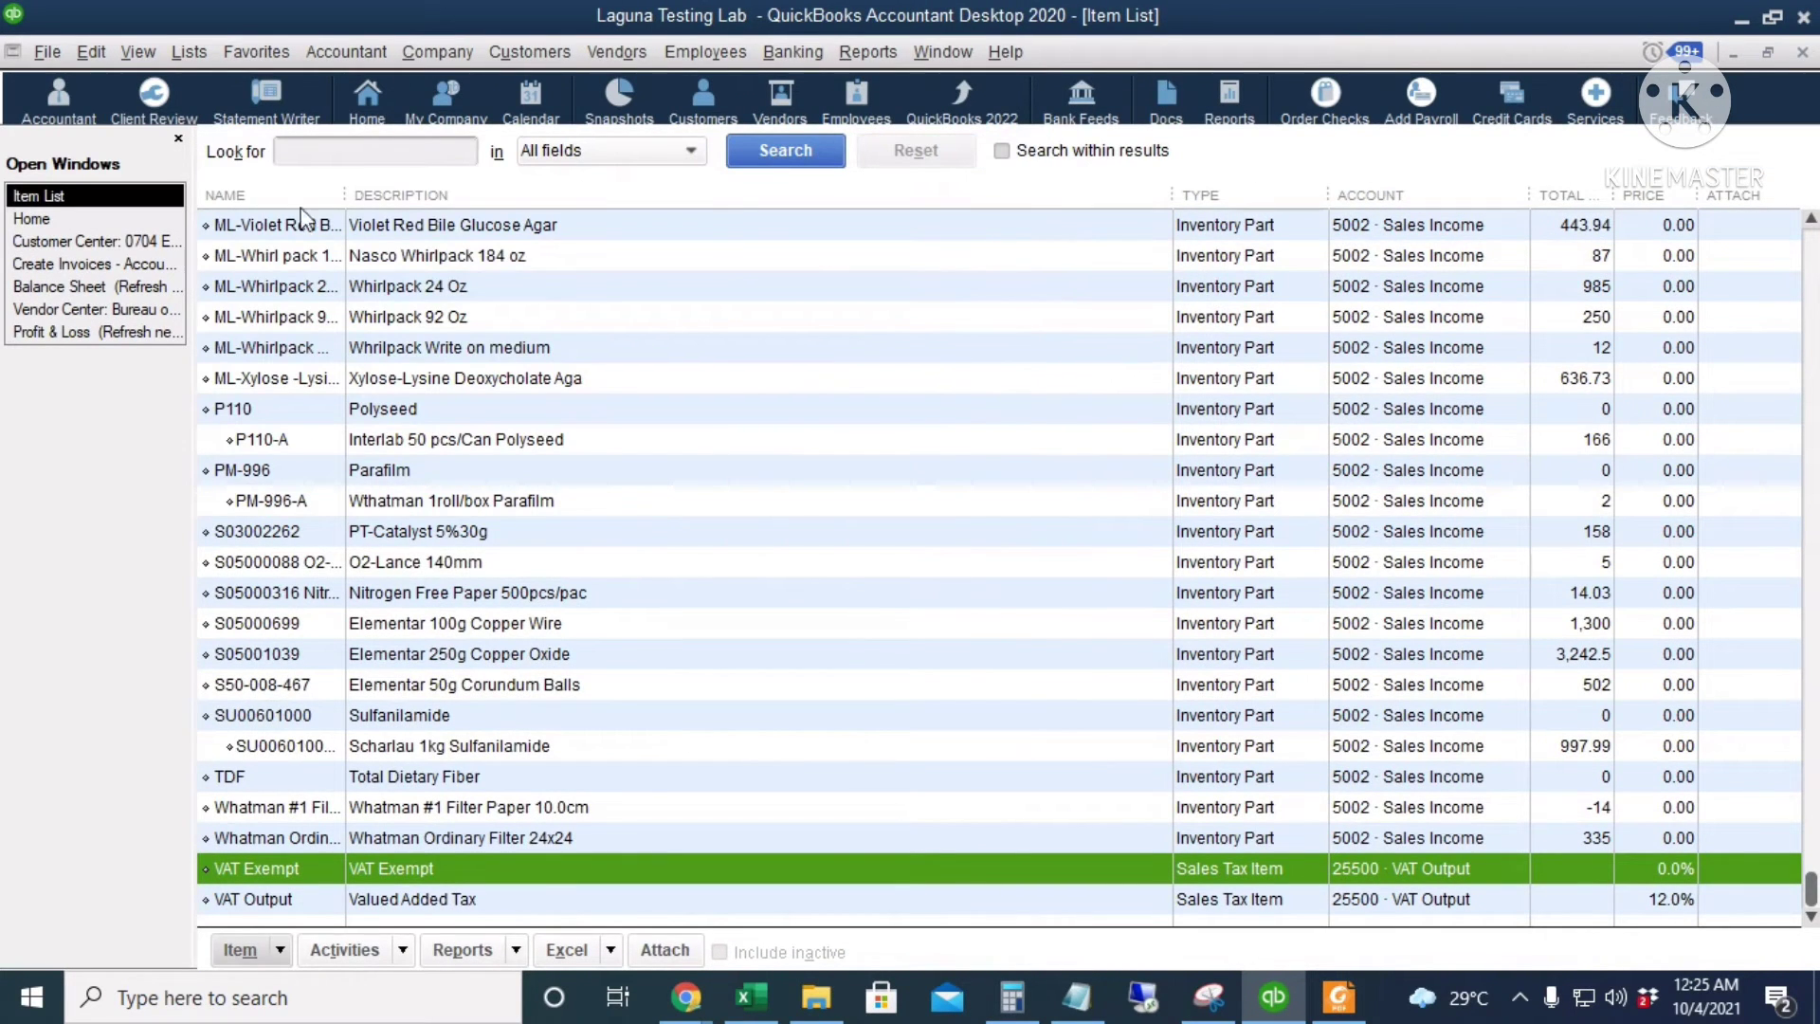
# - In the Sales Tax Code List, change the Tax code to VAT with the description Vatable Sales, and save it
pyautogui.click(191, 53)
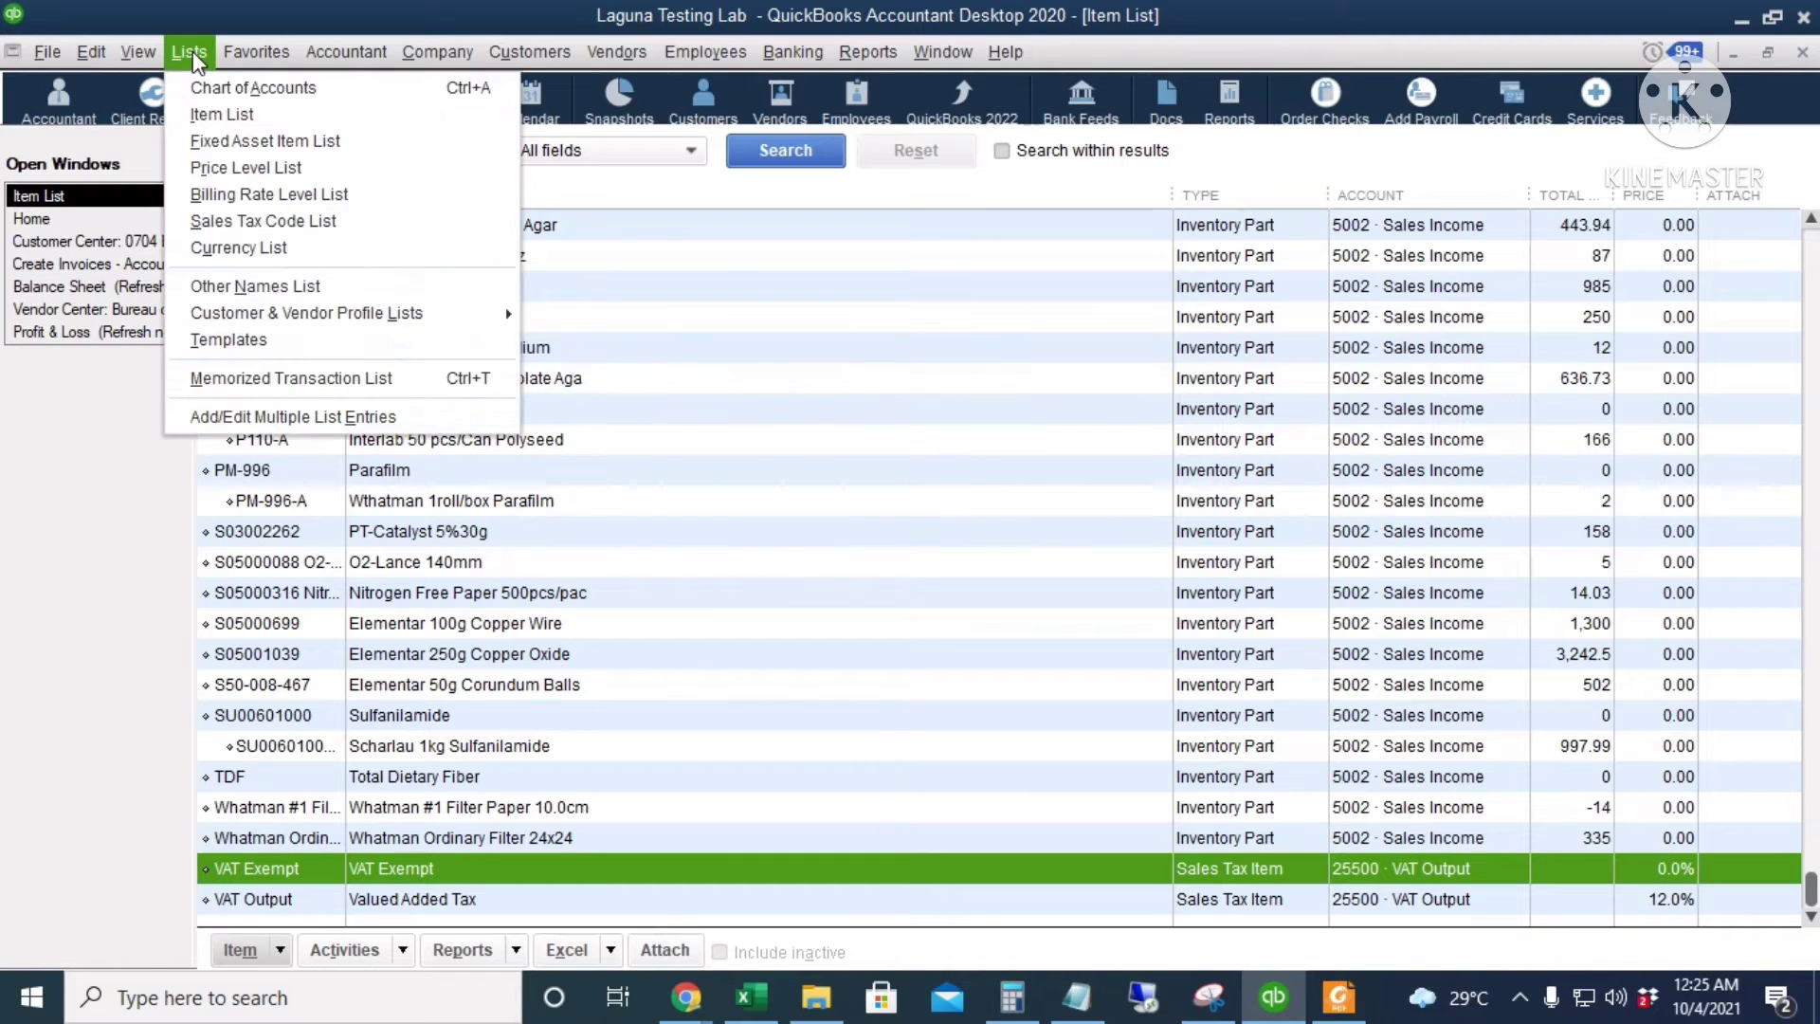
pyautogui.click(318, 229)
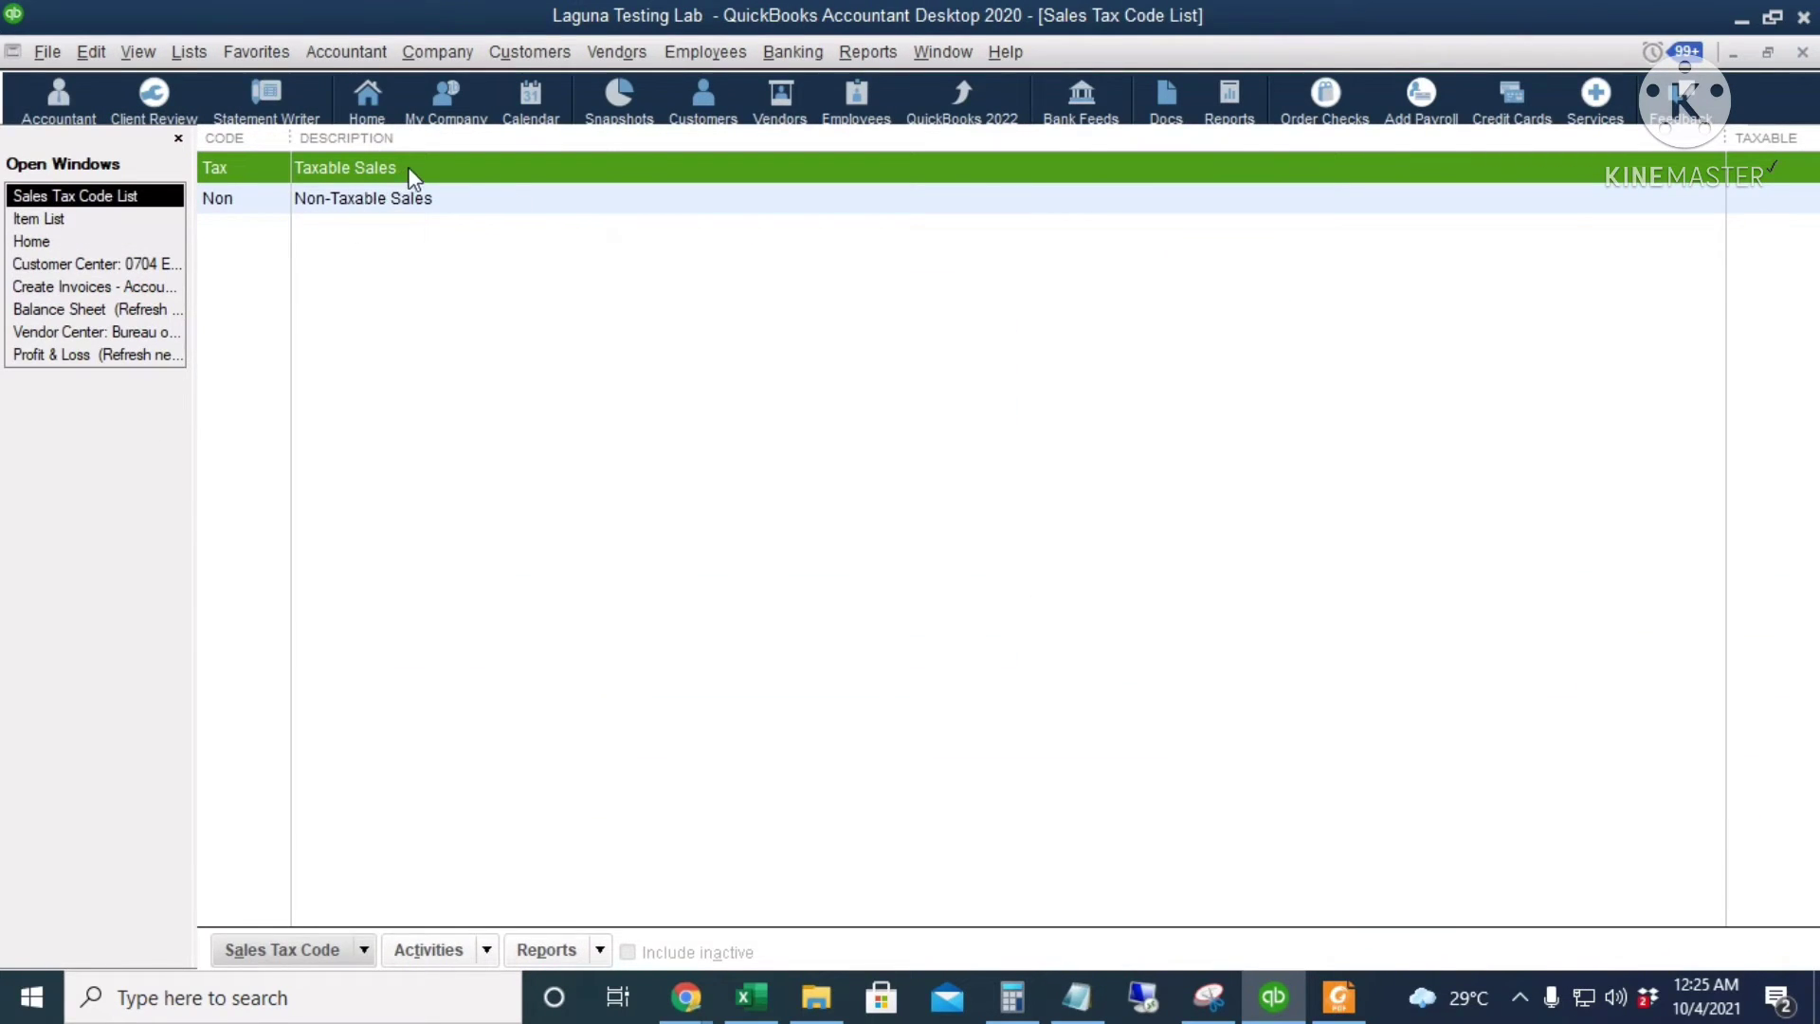
pyautogui.click(436, 203)
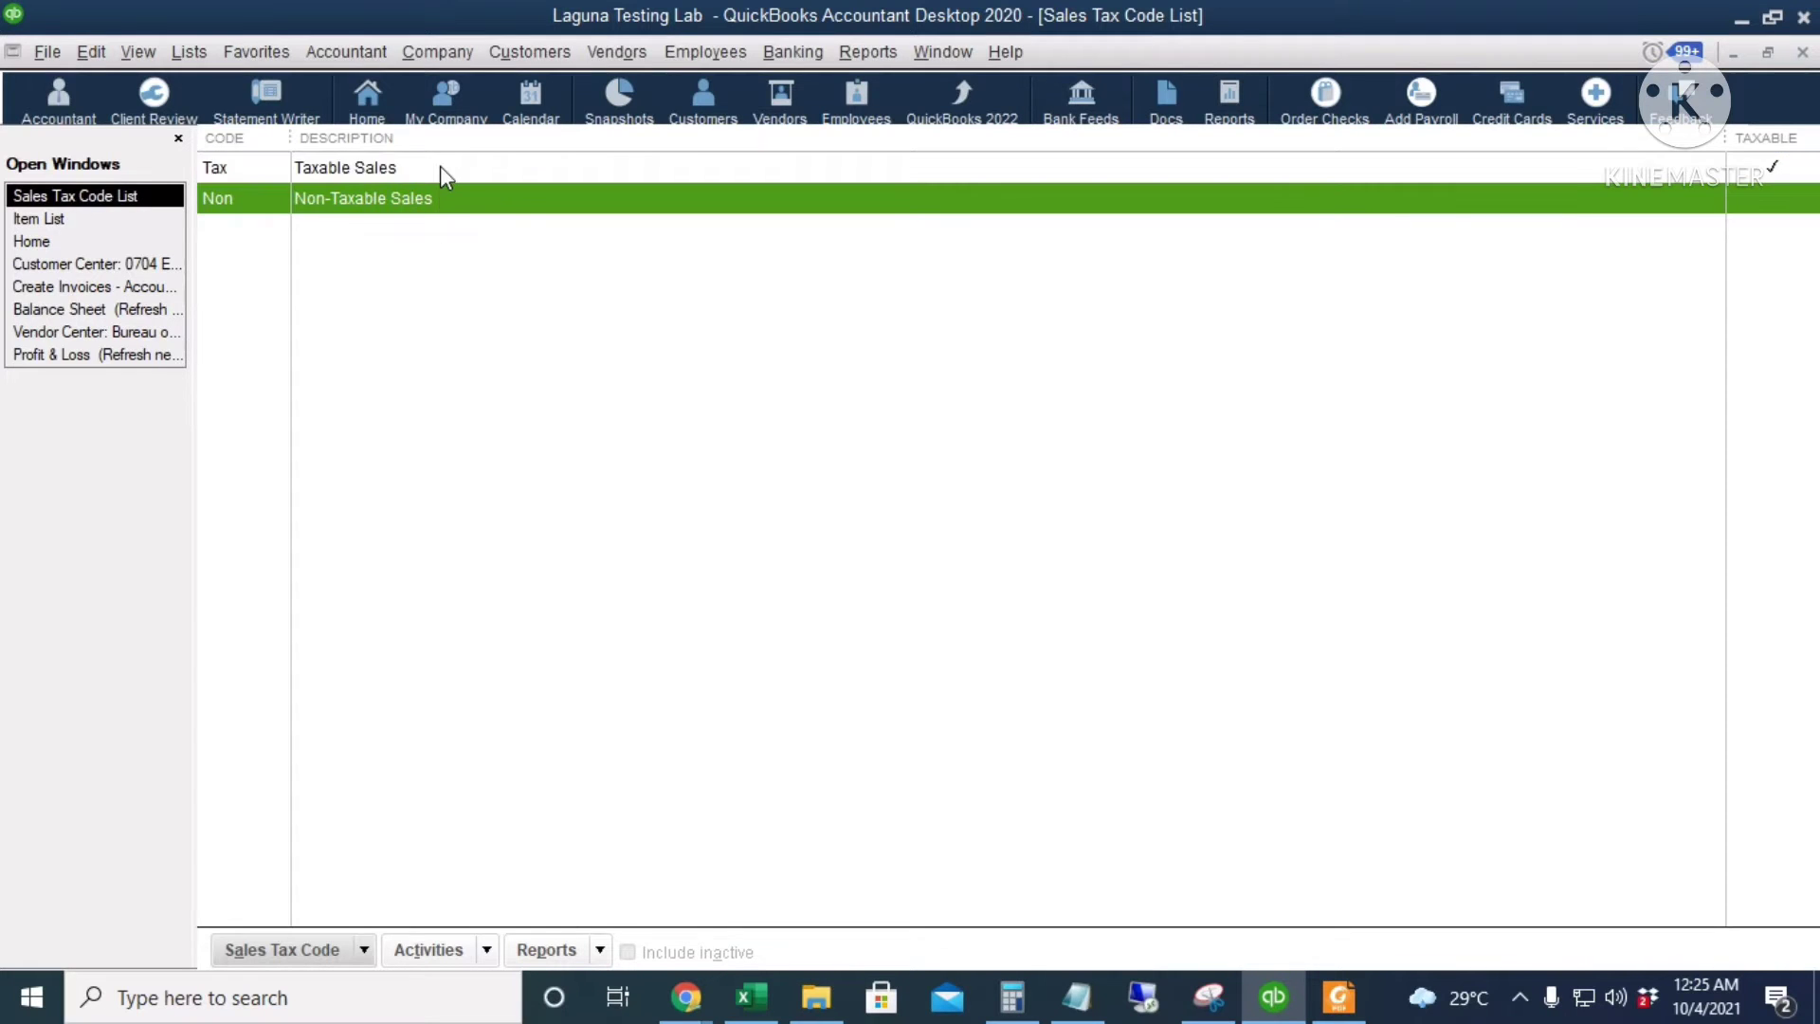
pyautogui.click(440, 166)
pyautogui.click(426, 167)
pyautogui.doubleClick(427, 167)
pyautogui.write('VAT')
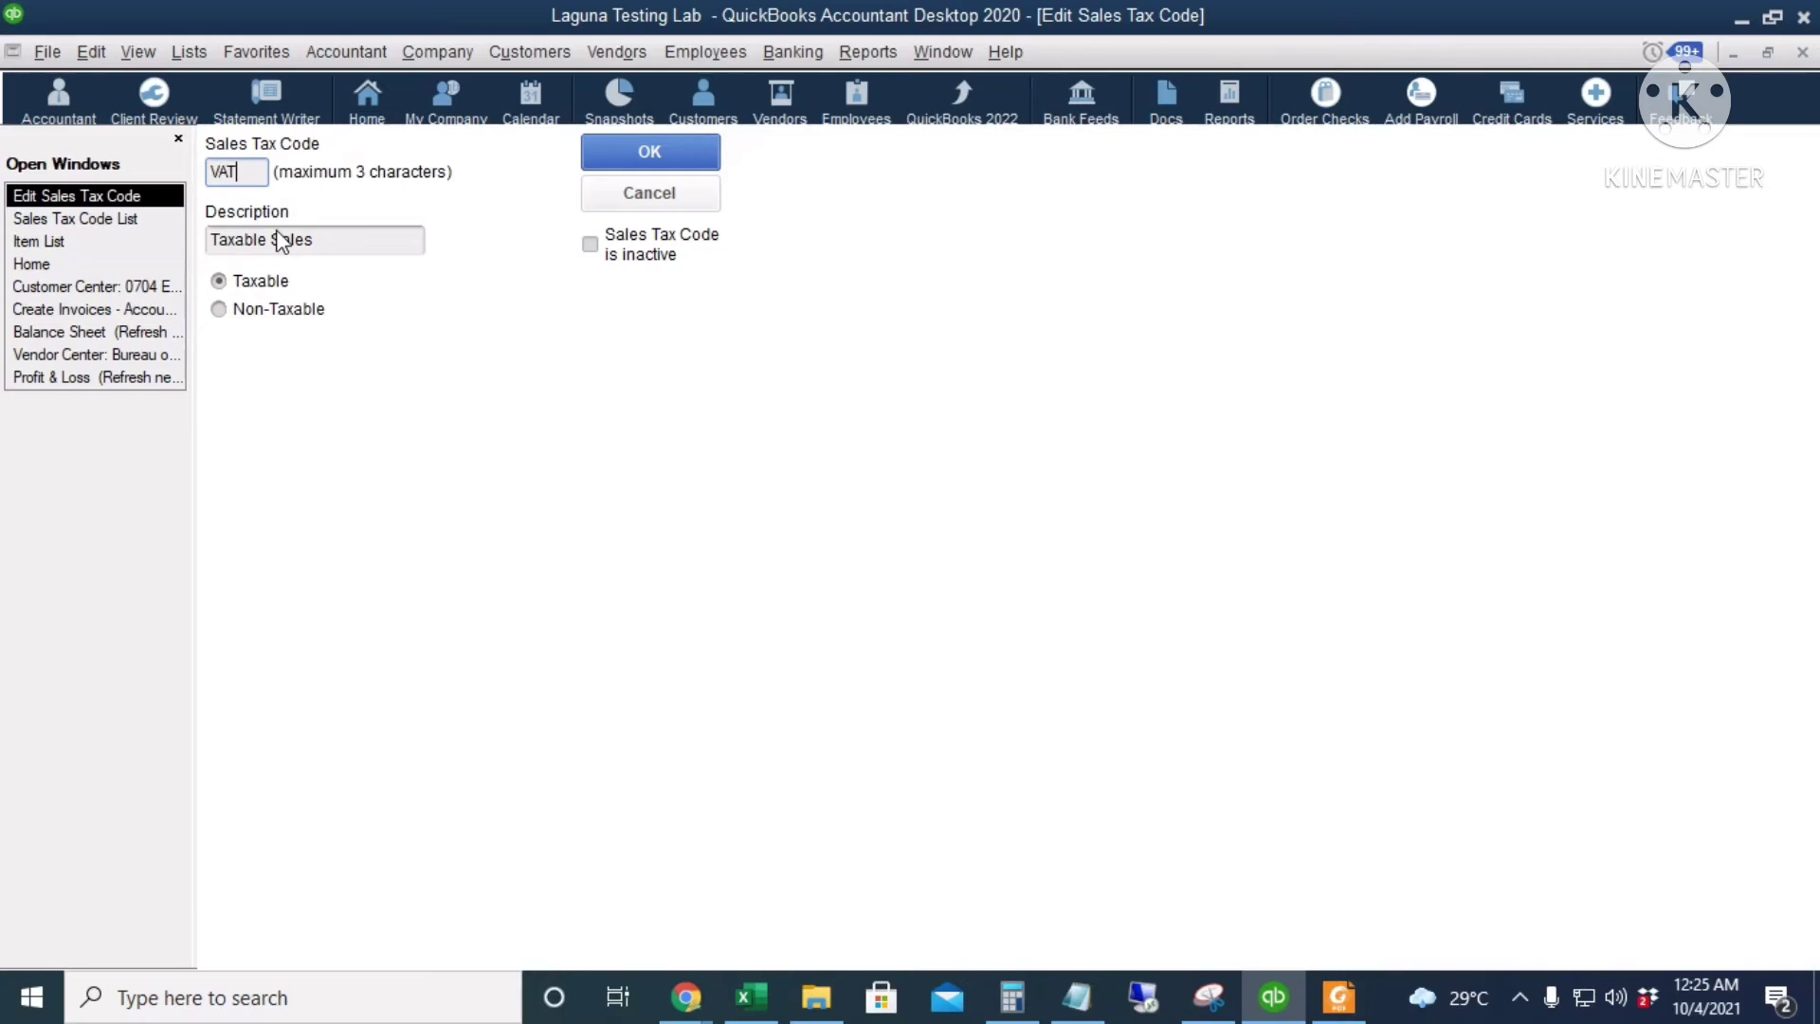
pyautogui.moveTo(269, 241); pyautogui.dragTo(158, 249)
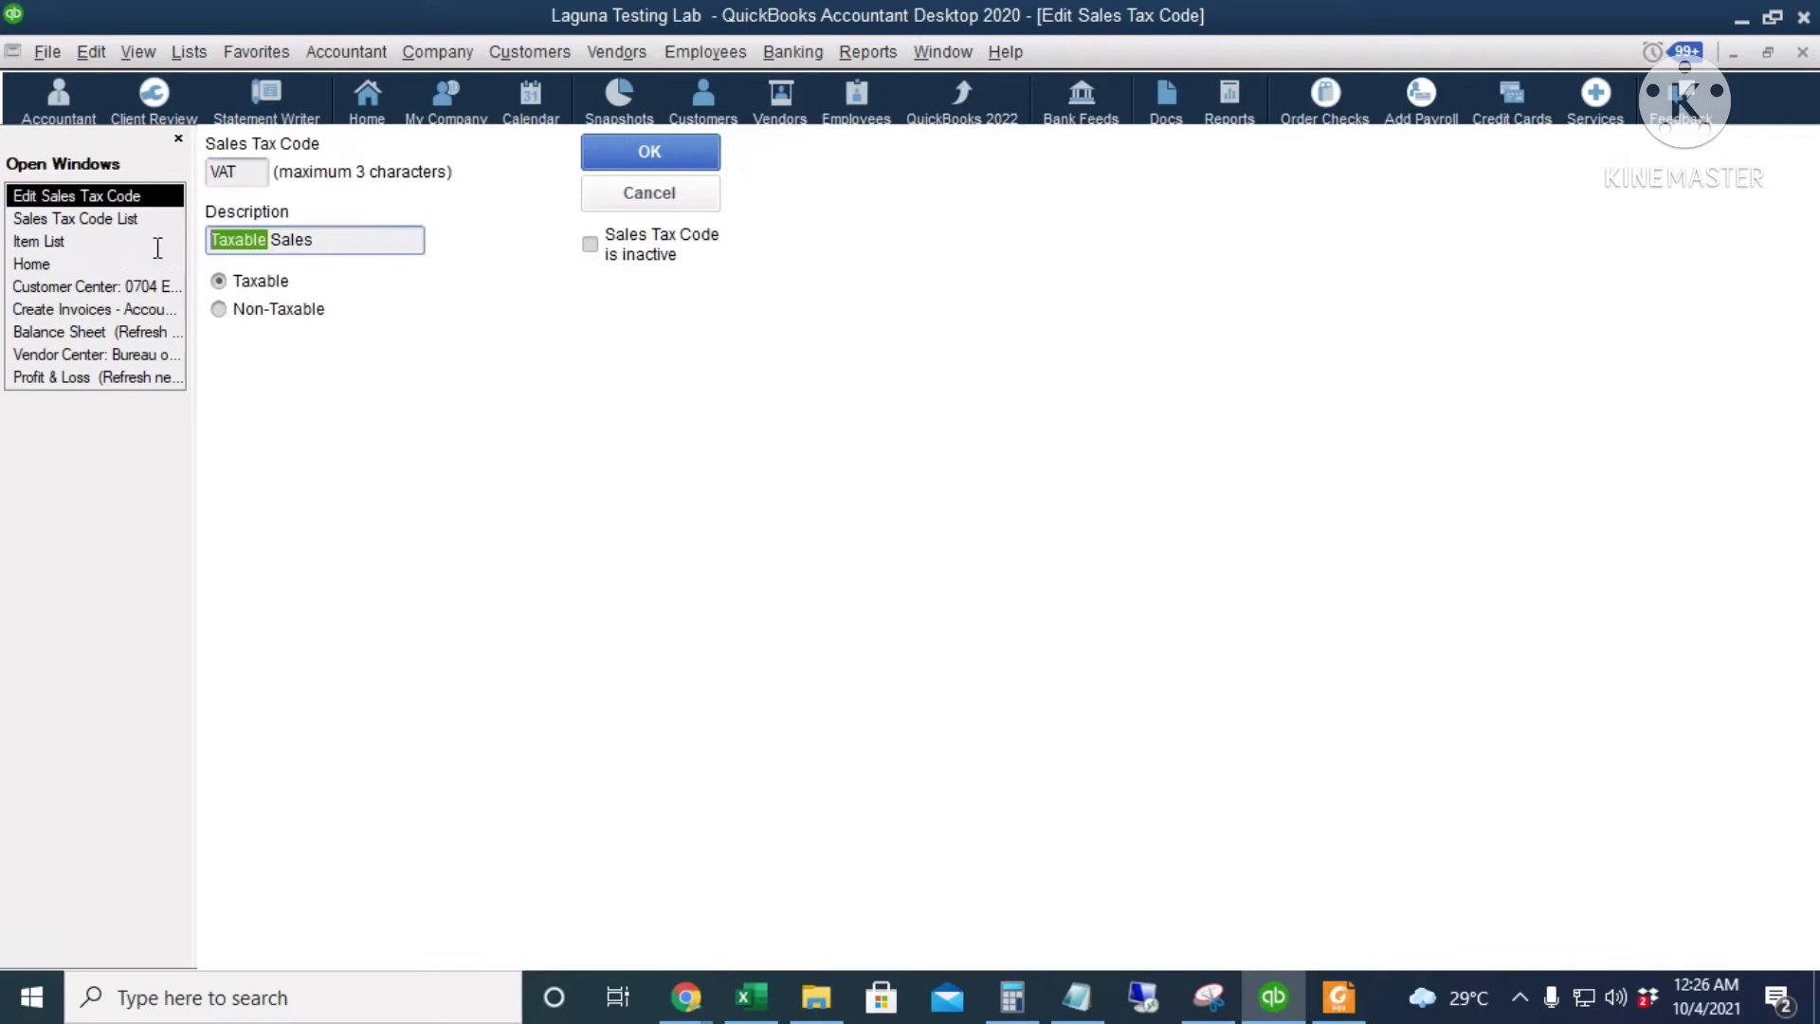
pyautogui.write('Vatable')
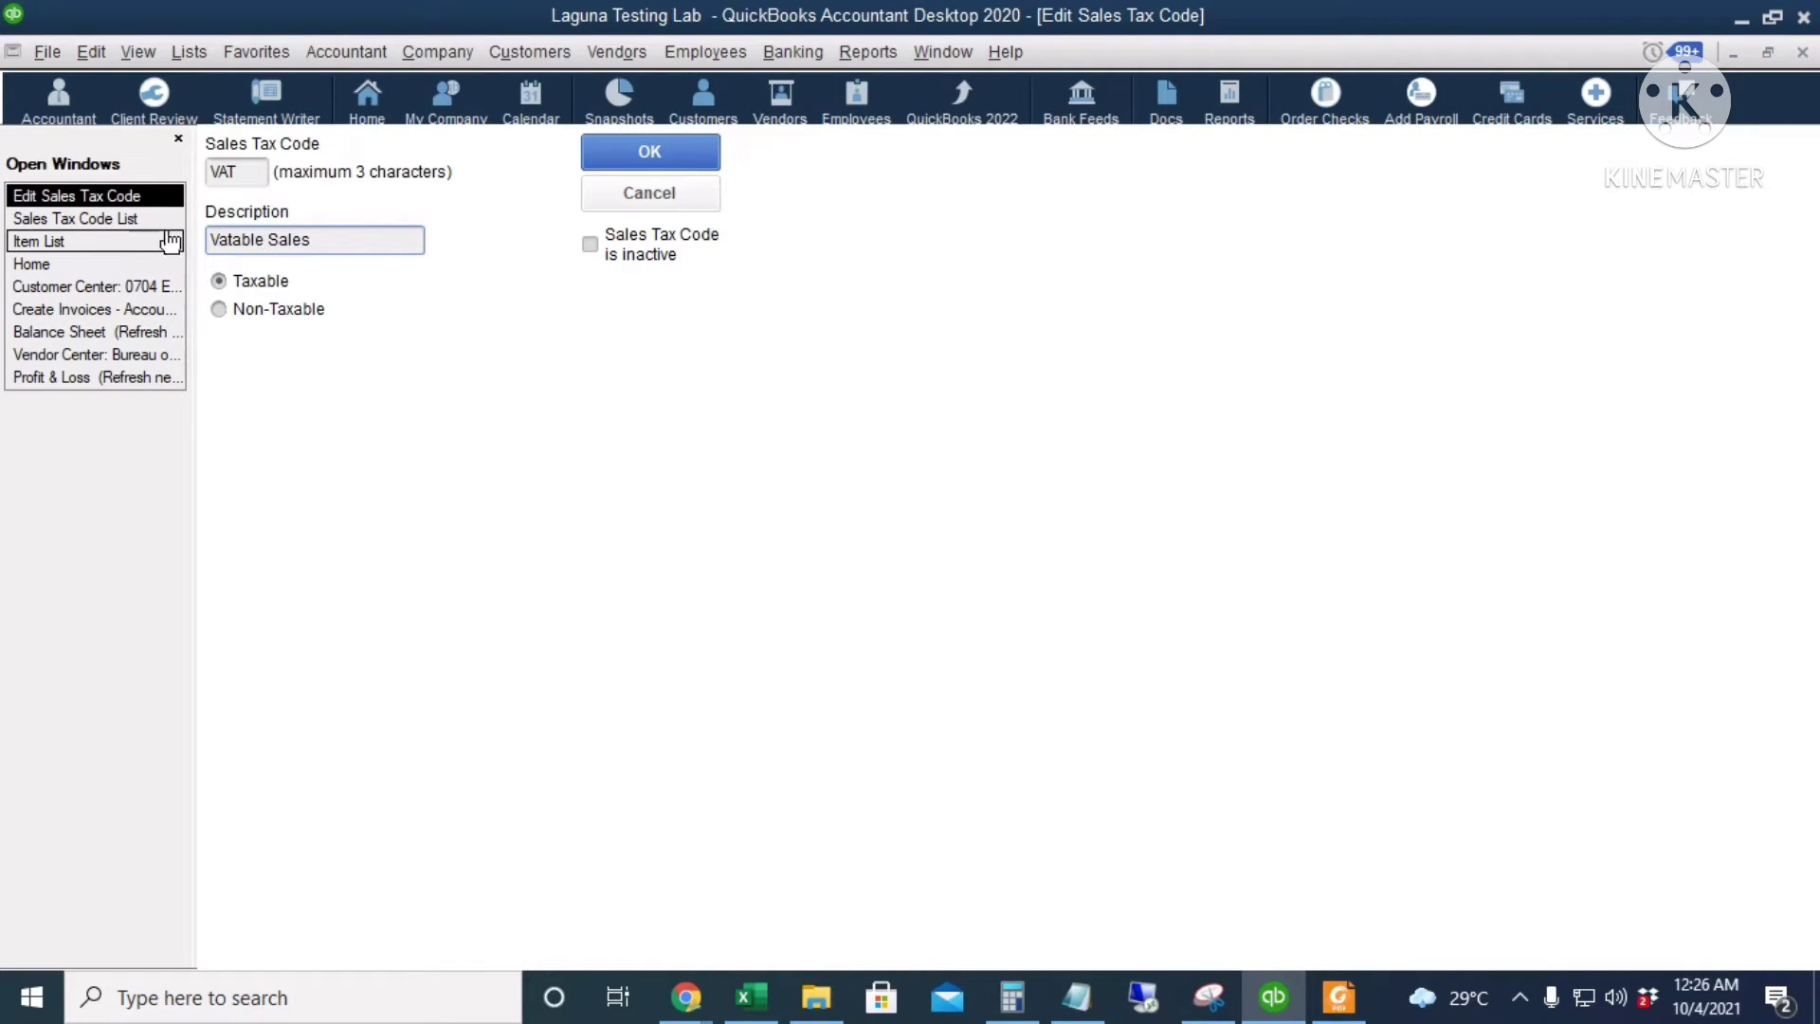
pyautogui.click(597, 157)
# - Change the Non sales tax code's description to Non-Vatable Sales and save it
pyautogui.click(315, 204)
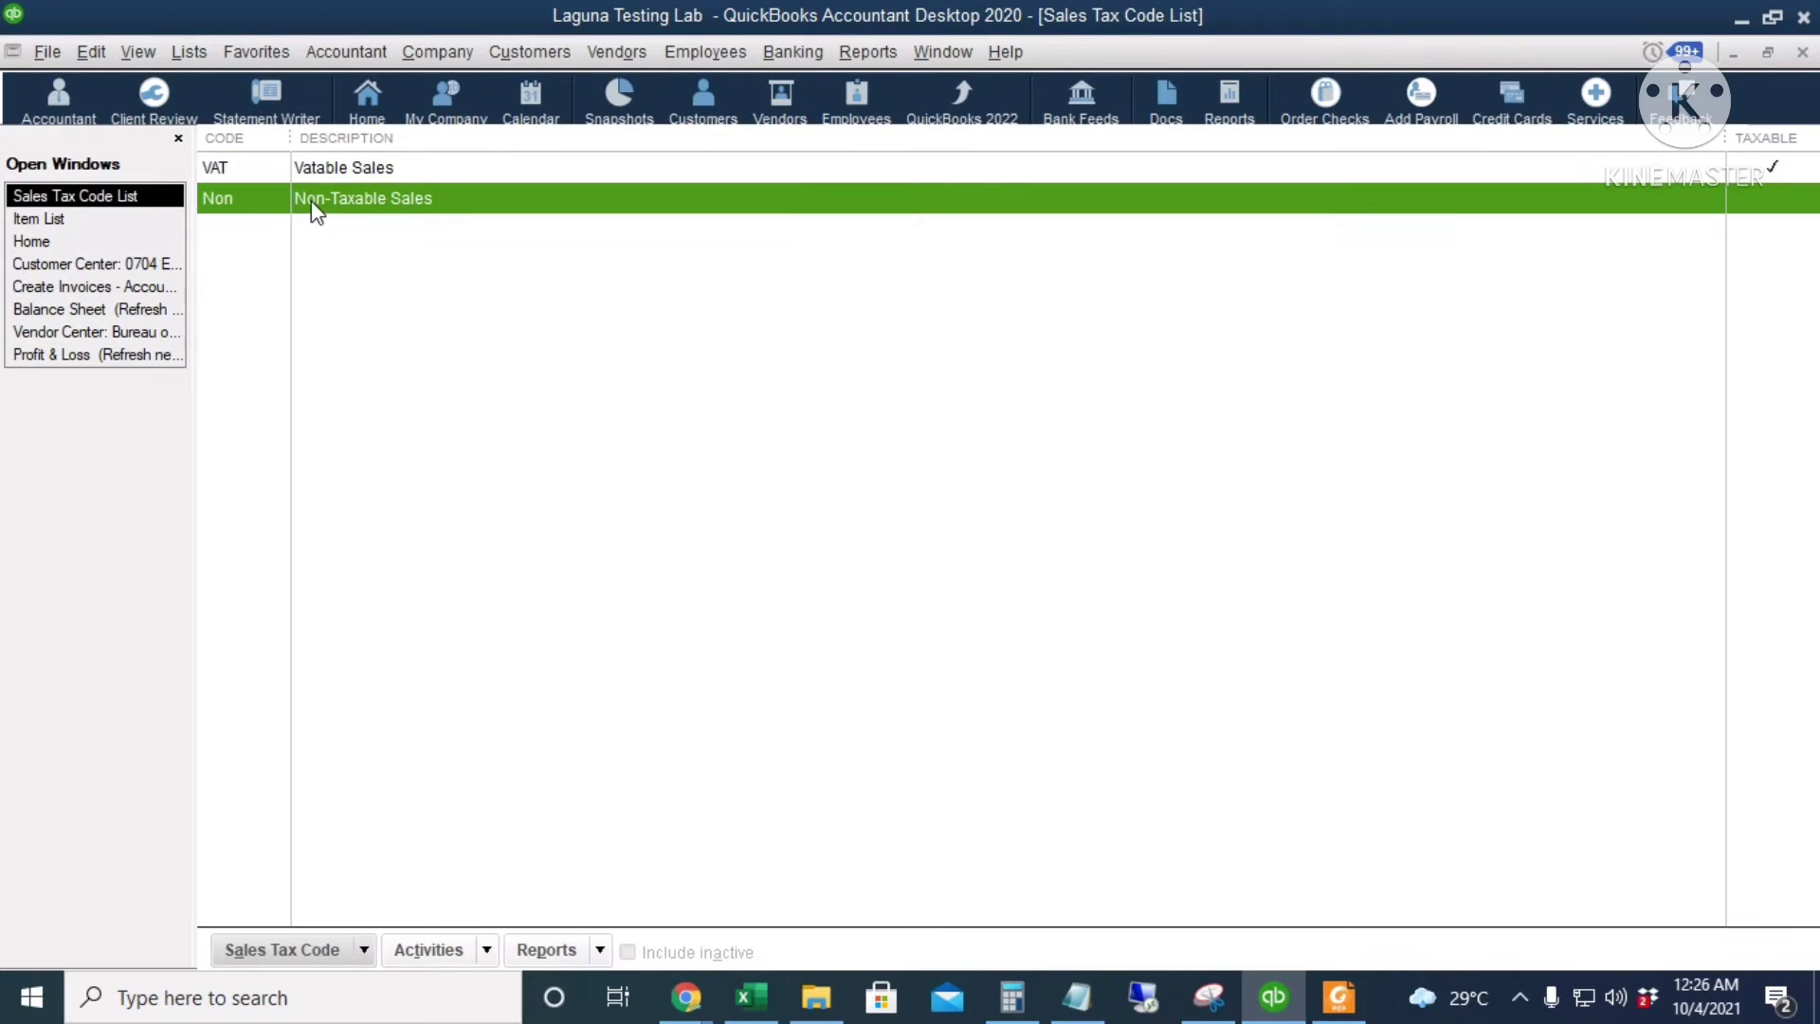
pyautogui.doubleClick(316, 205)
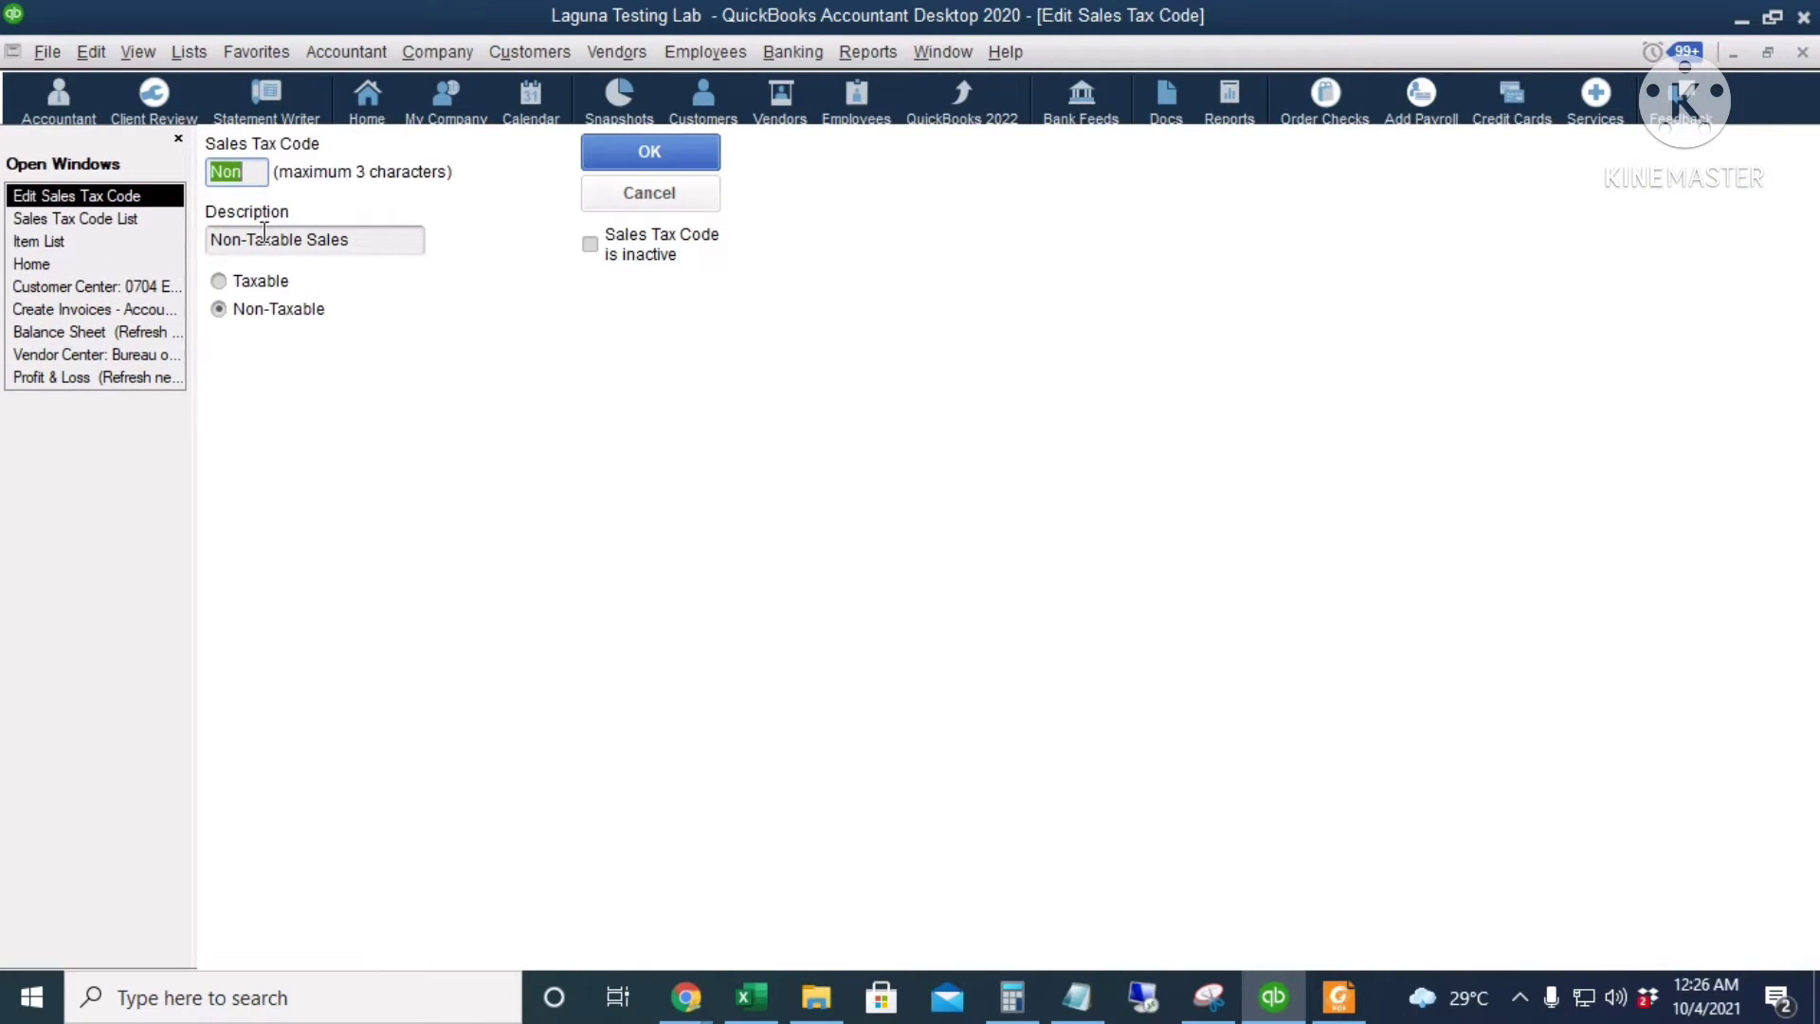
pyautogui.click(277, 234)
pyautogui.moveTo(296, 242); pyautogui.dragTo(246, 242)
pyautogui.write('Va')
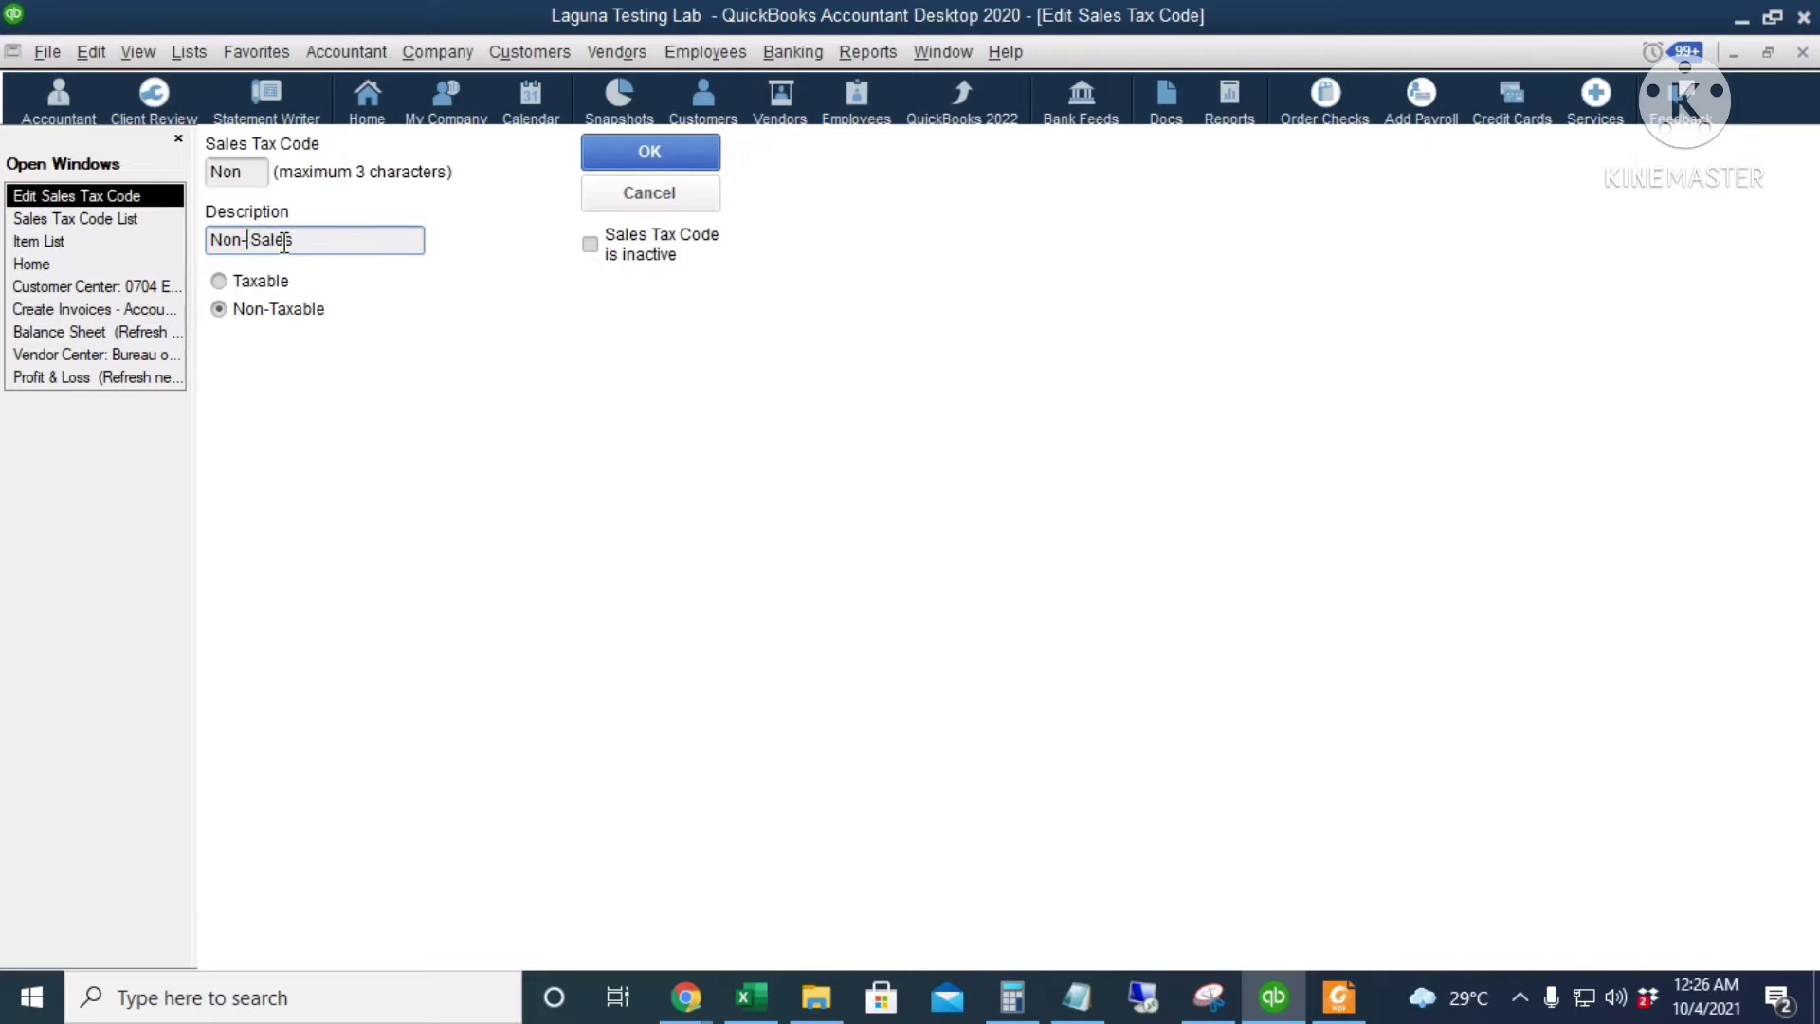
pyautogui.write('table')
pyautogui.click(651, 151)
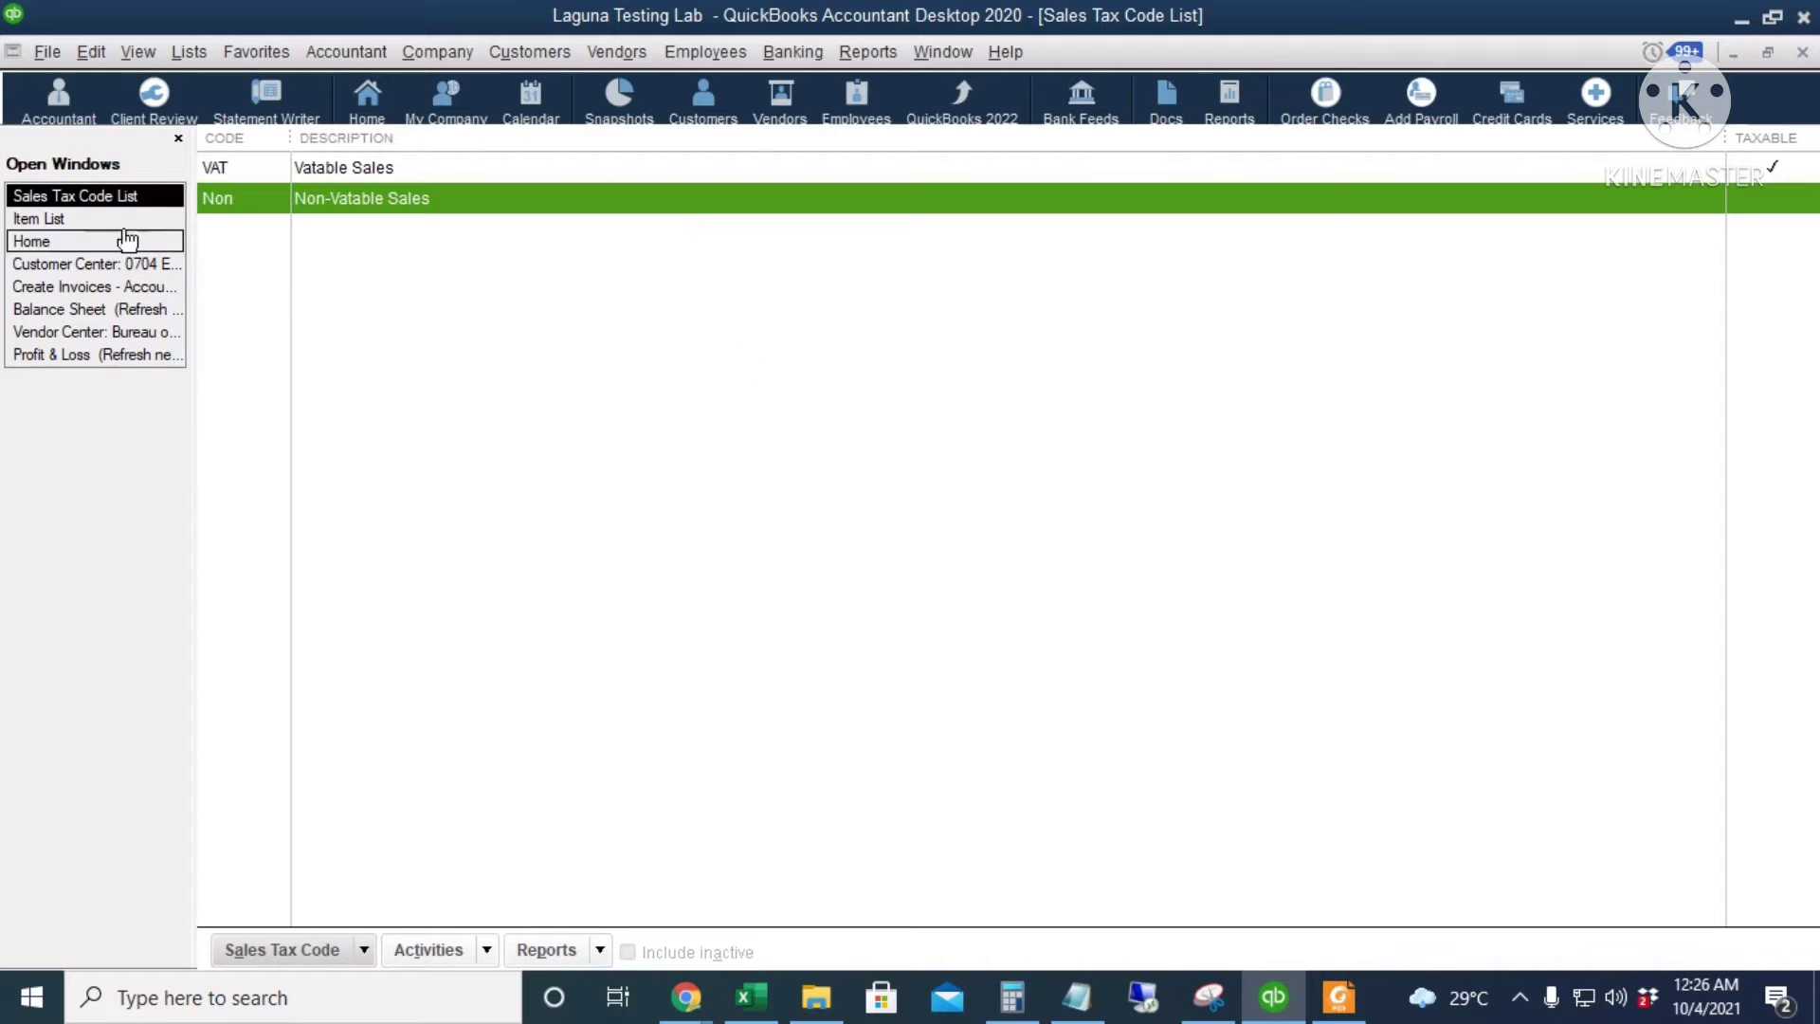
# - Start a new invoice for customer 0704 Enterprise dated 10/01/2021
pyautogui.click(37, 242)
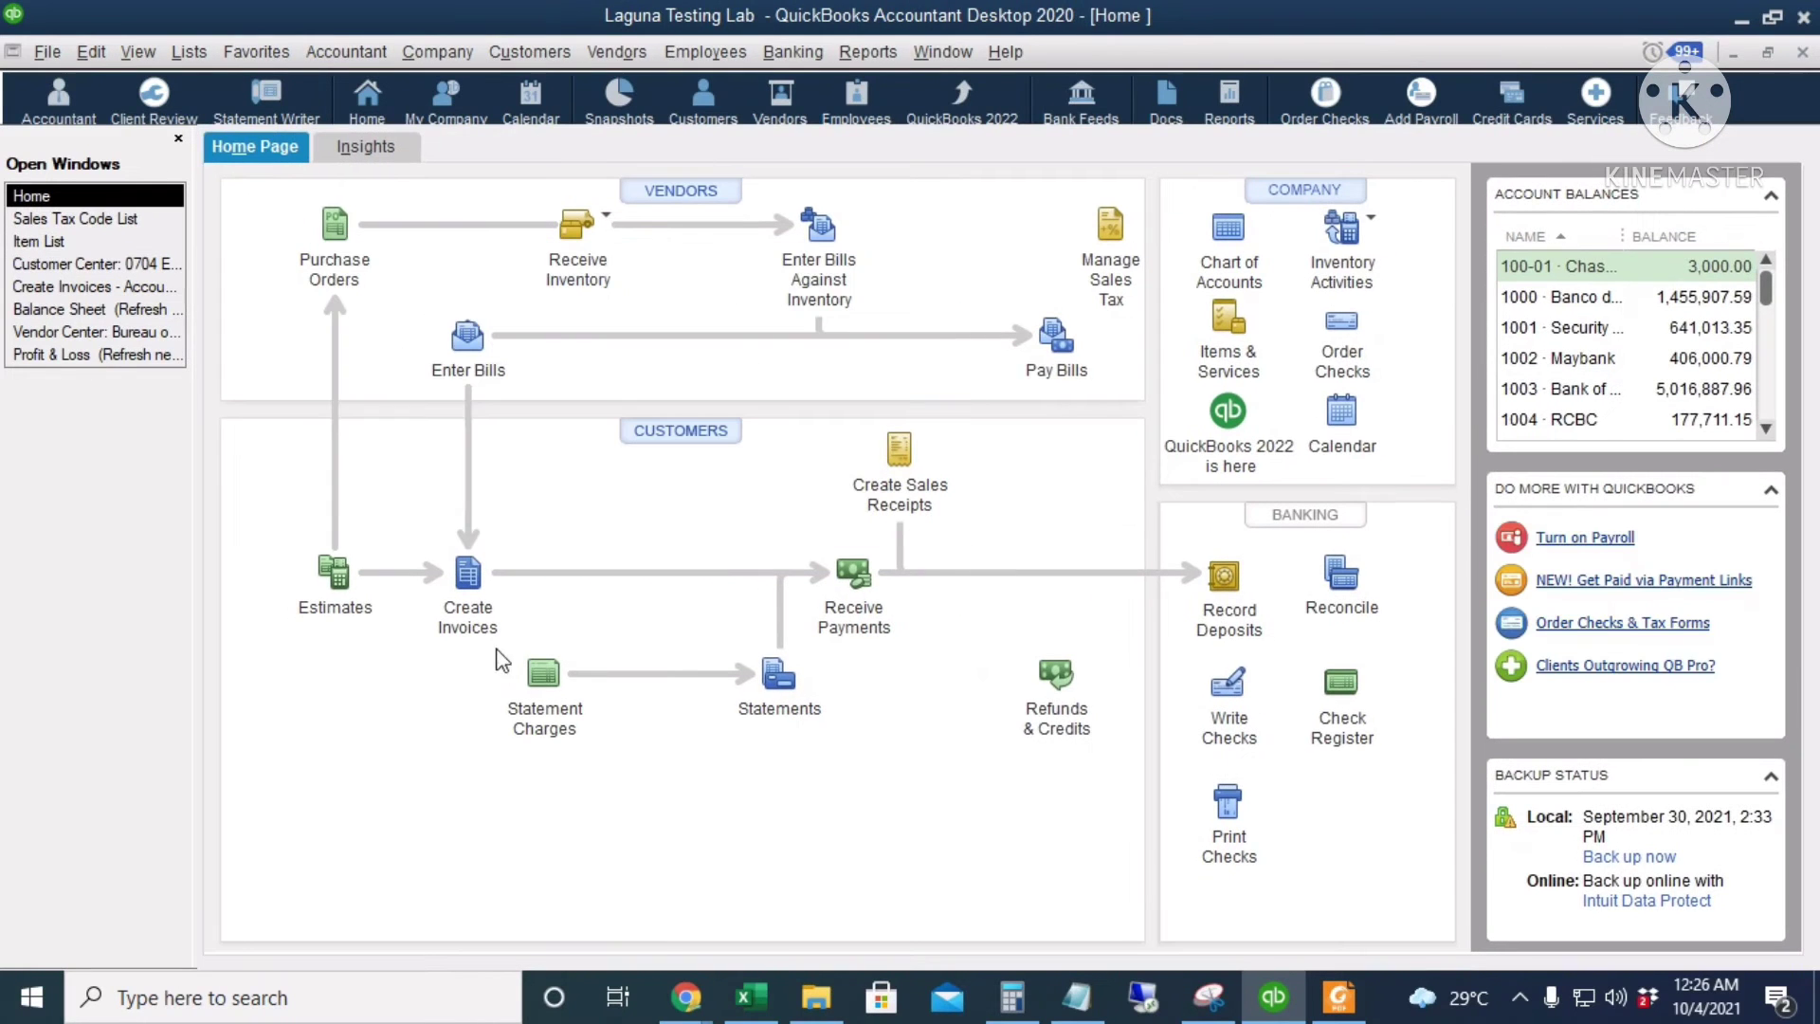
pyautogui.hotkey('ctrl', 'i')
pyautogui.click(547, 276)
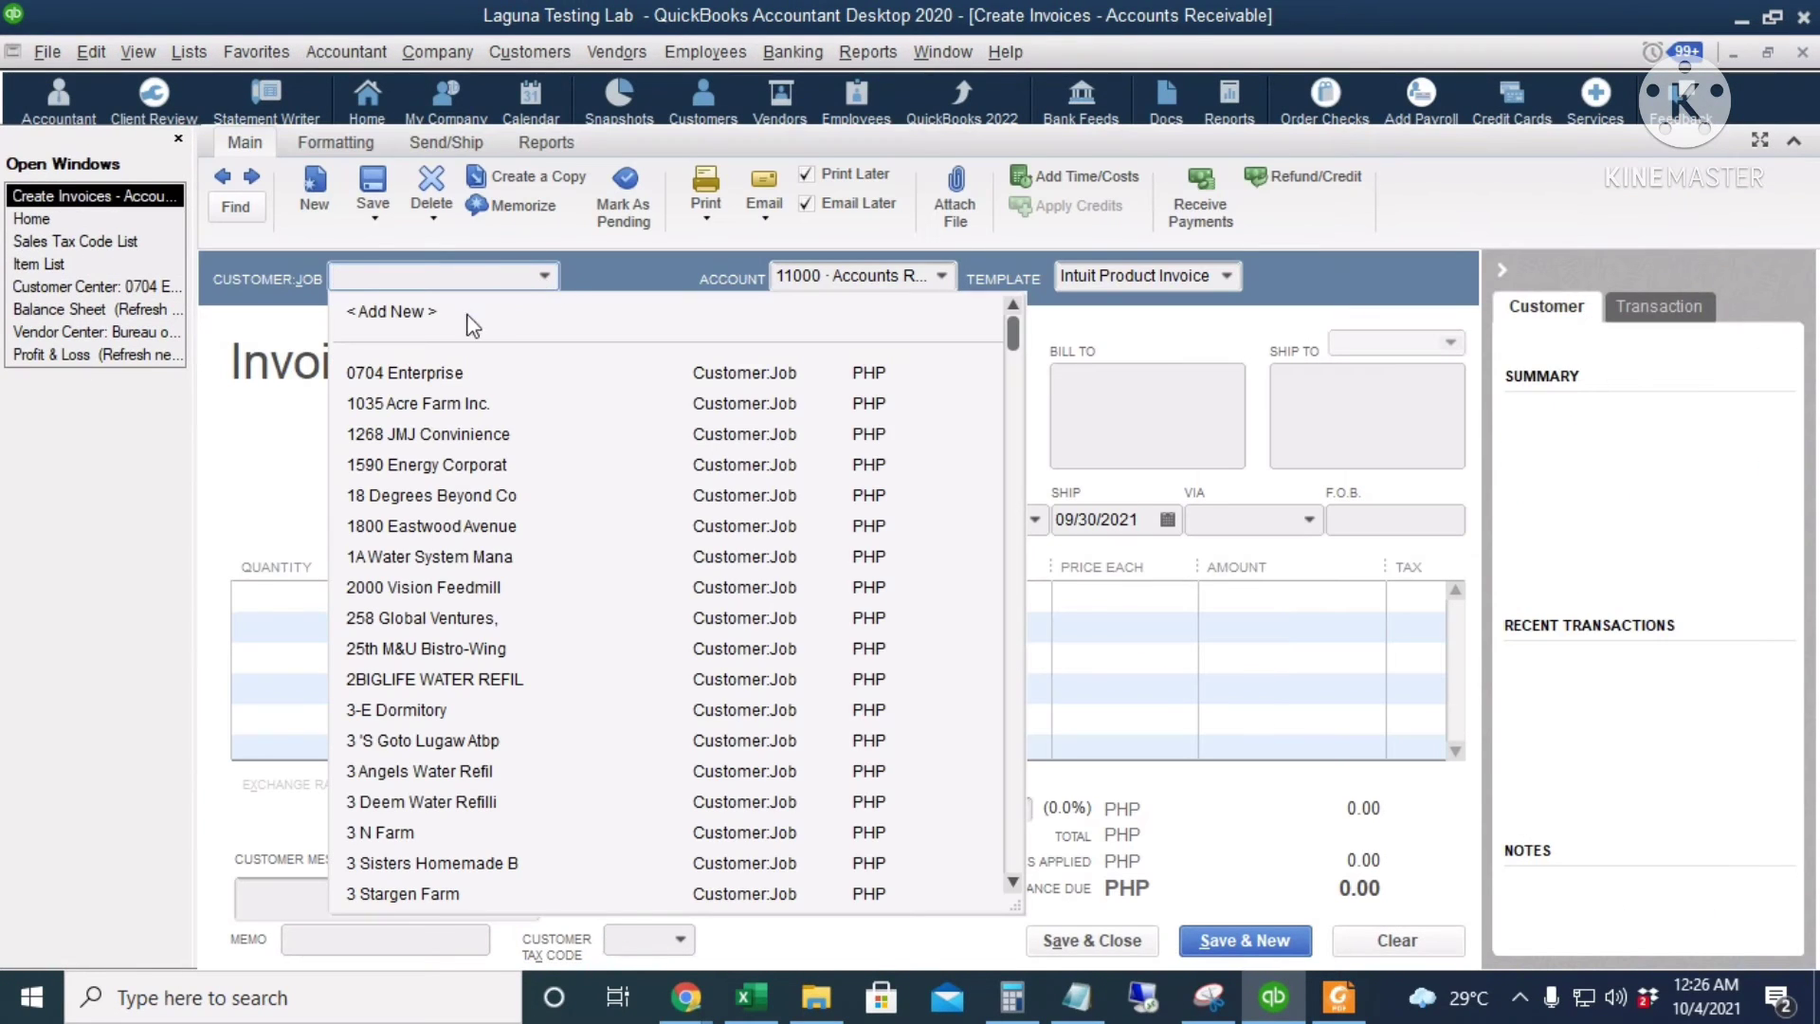
pyautogui.click(455, 367)
pyautogui.click(1010, 372)
pyautogui.click(1070, 498)
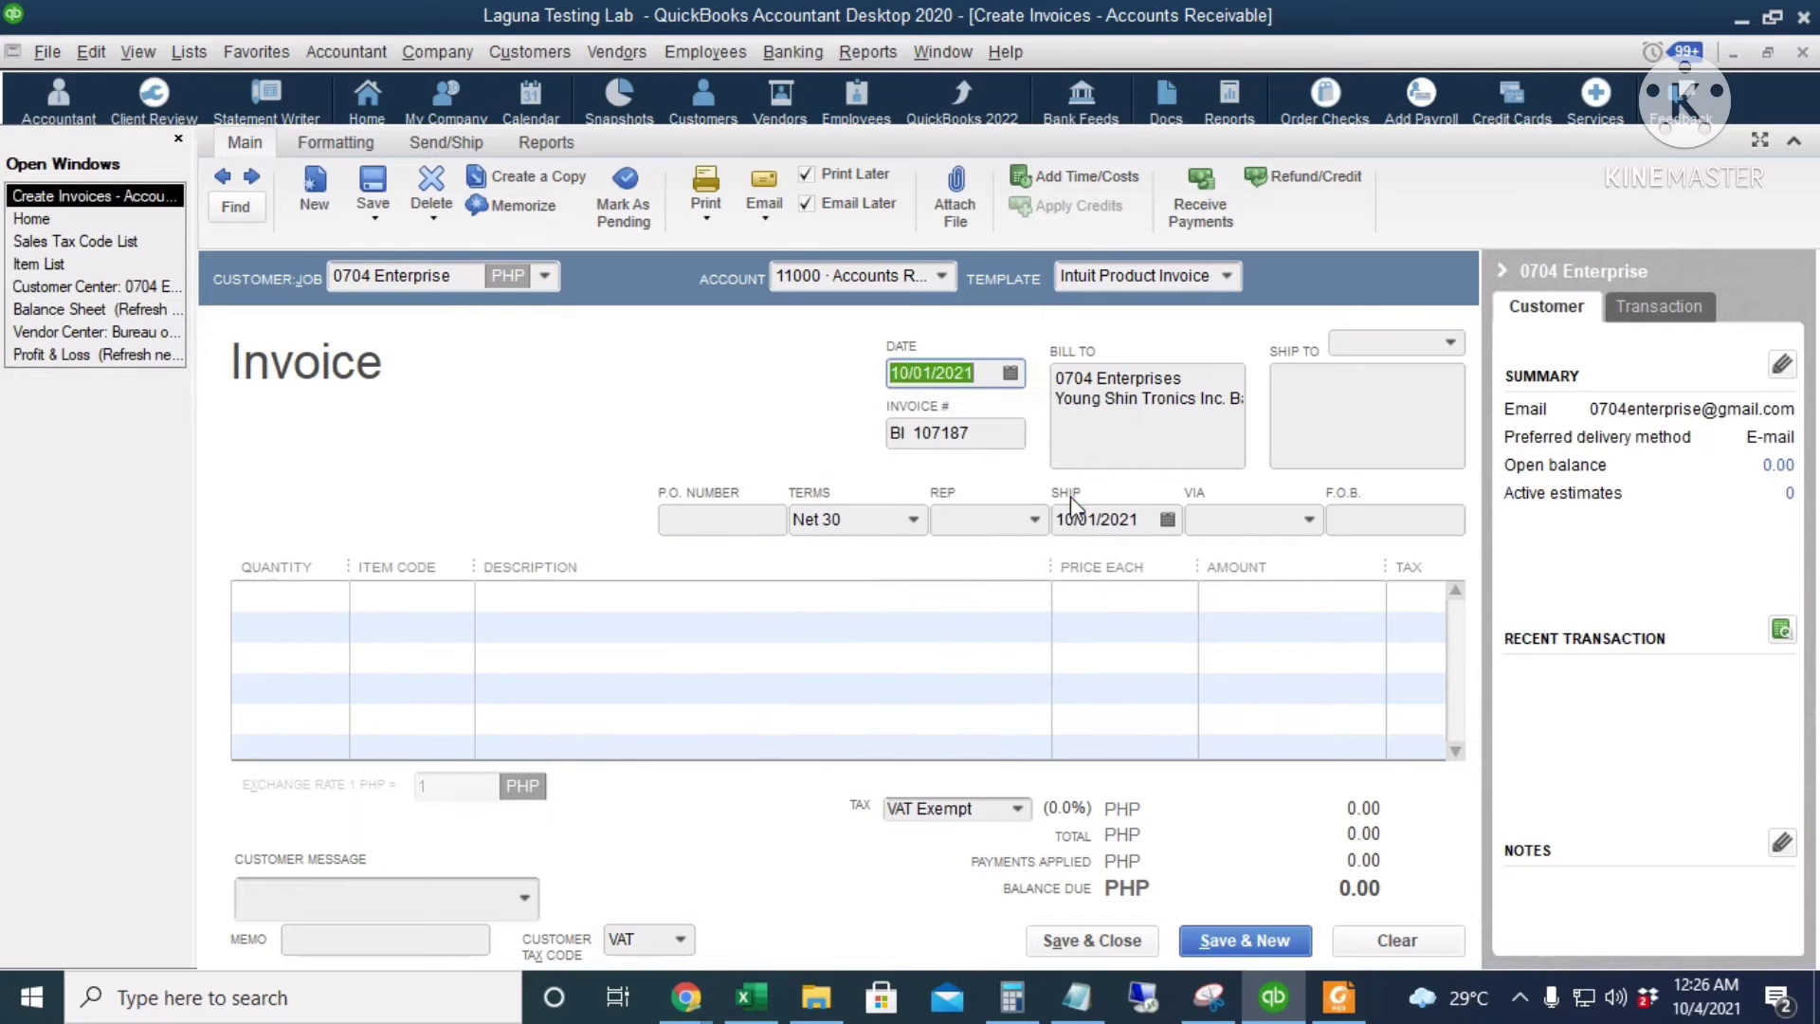
pyautogui.press('Tab')
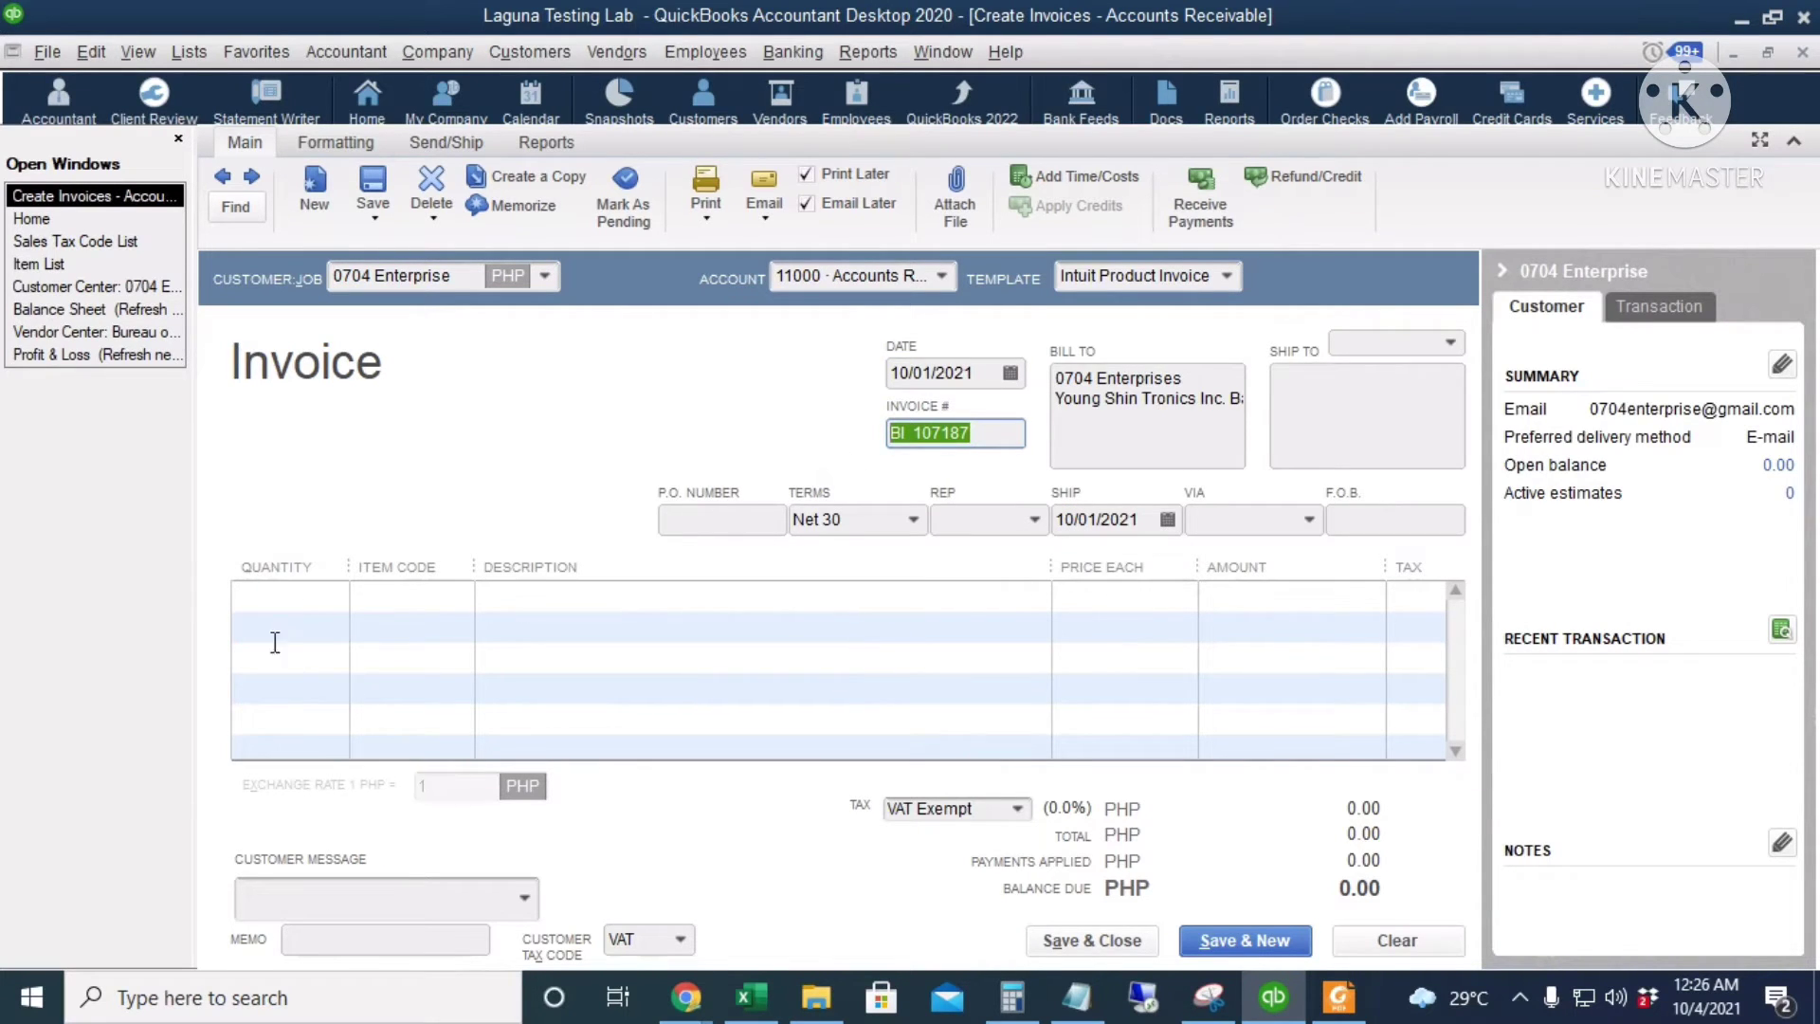
# - Add an invoice line for 500 units of item 10025-69-1-A, JT Baker 500g Stannous Tin II, priced at 150 each
pyautogui.click(296, 588)
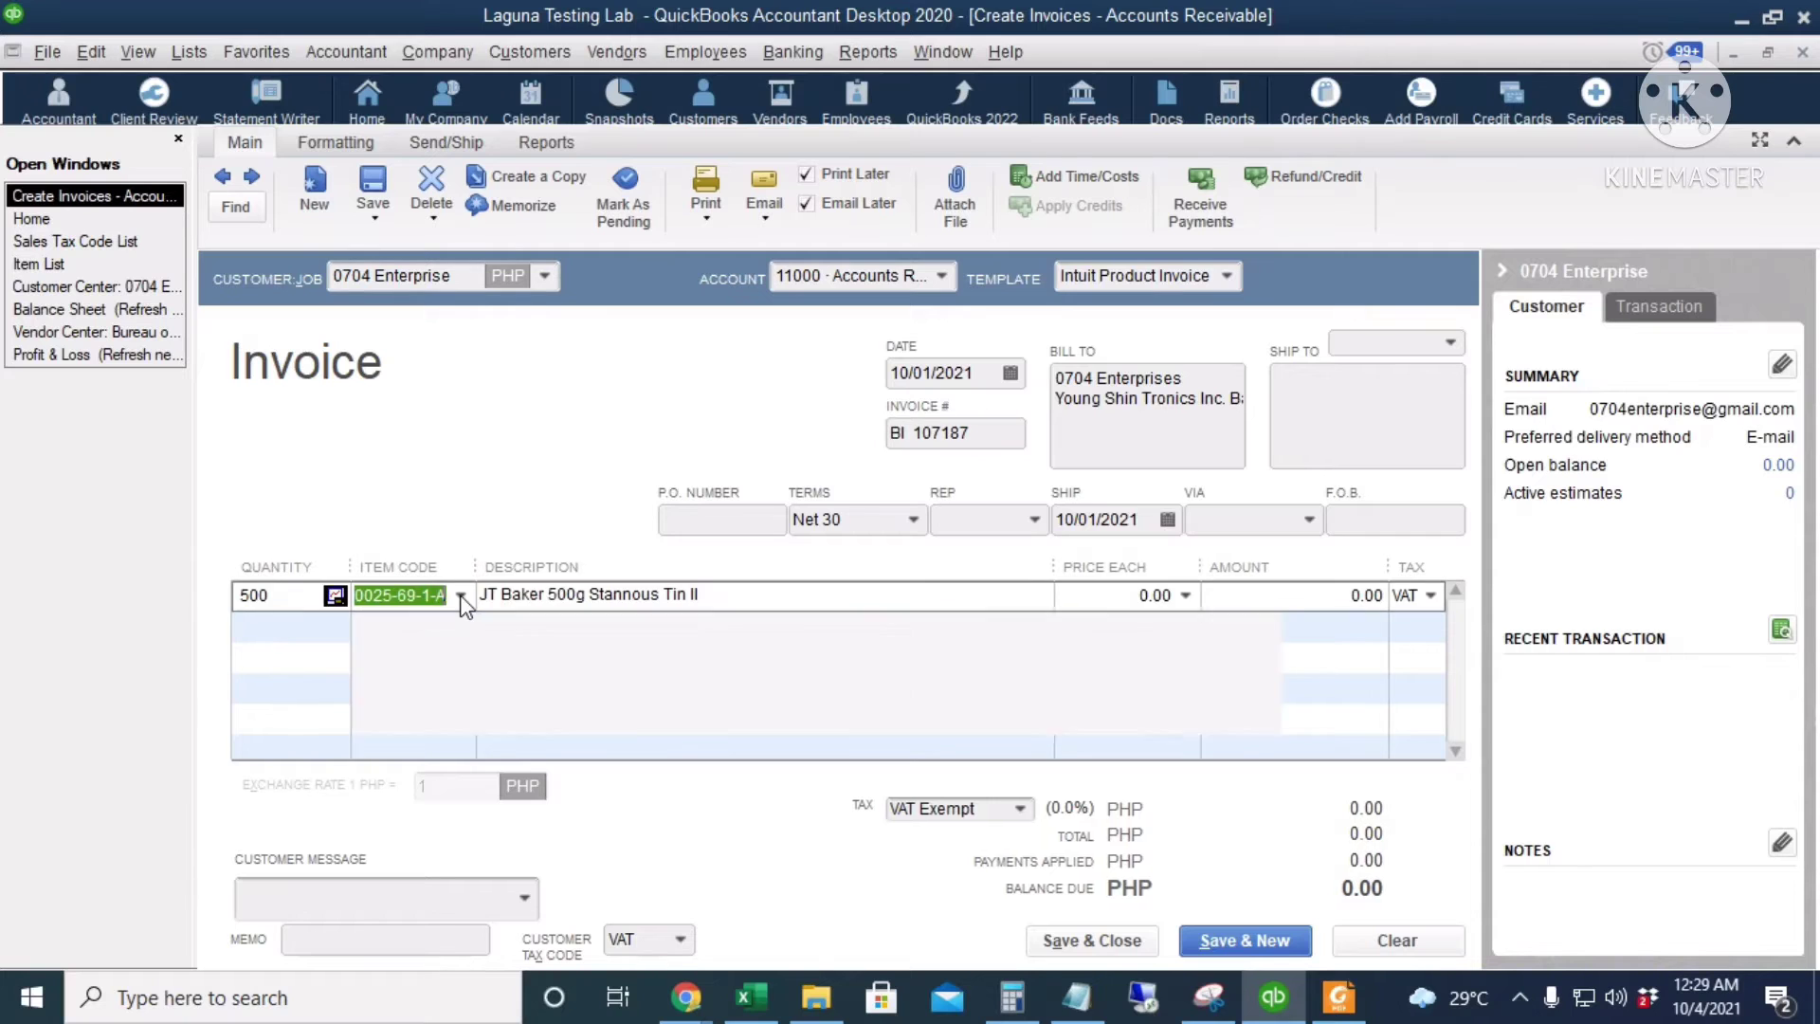
pyautogui.click(460, 595)
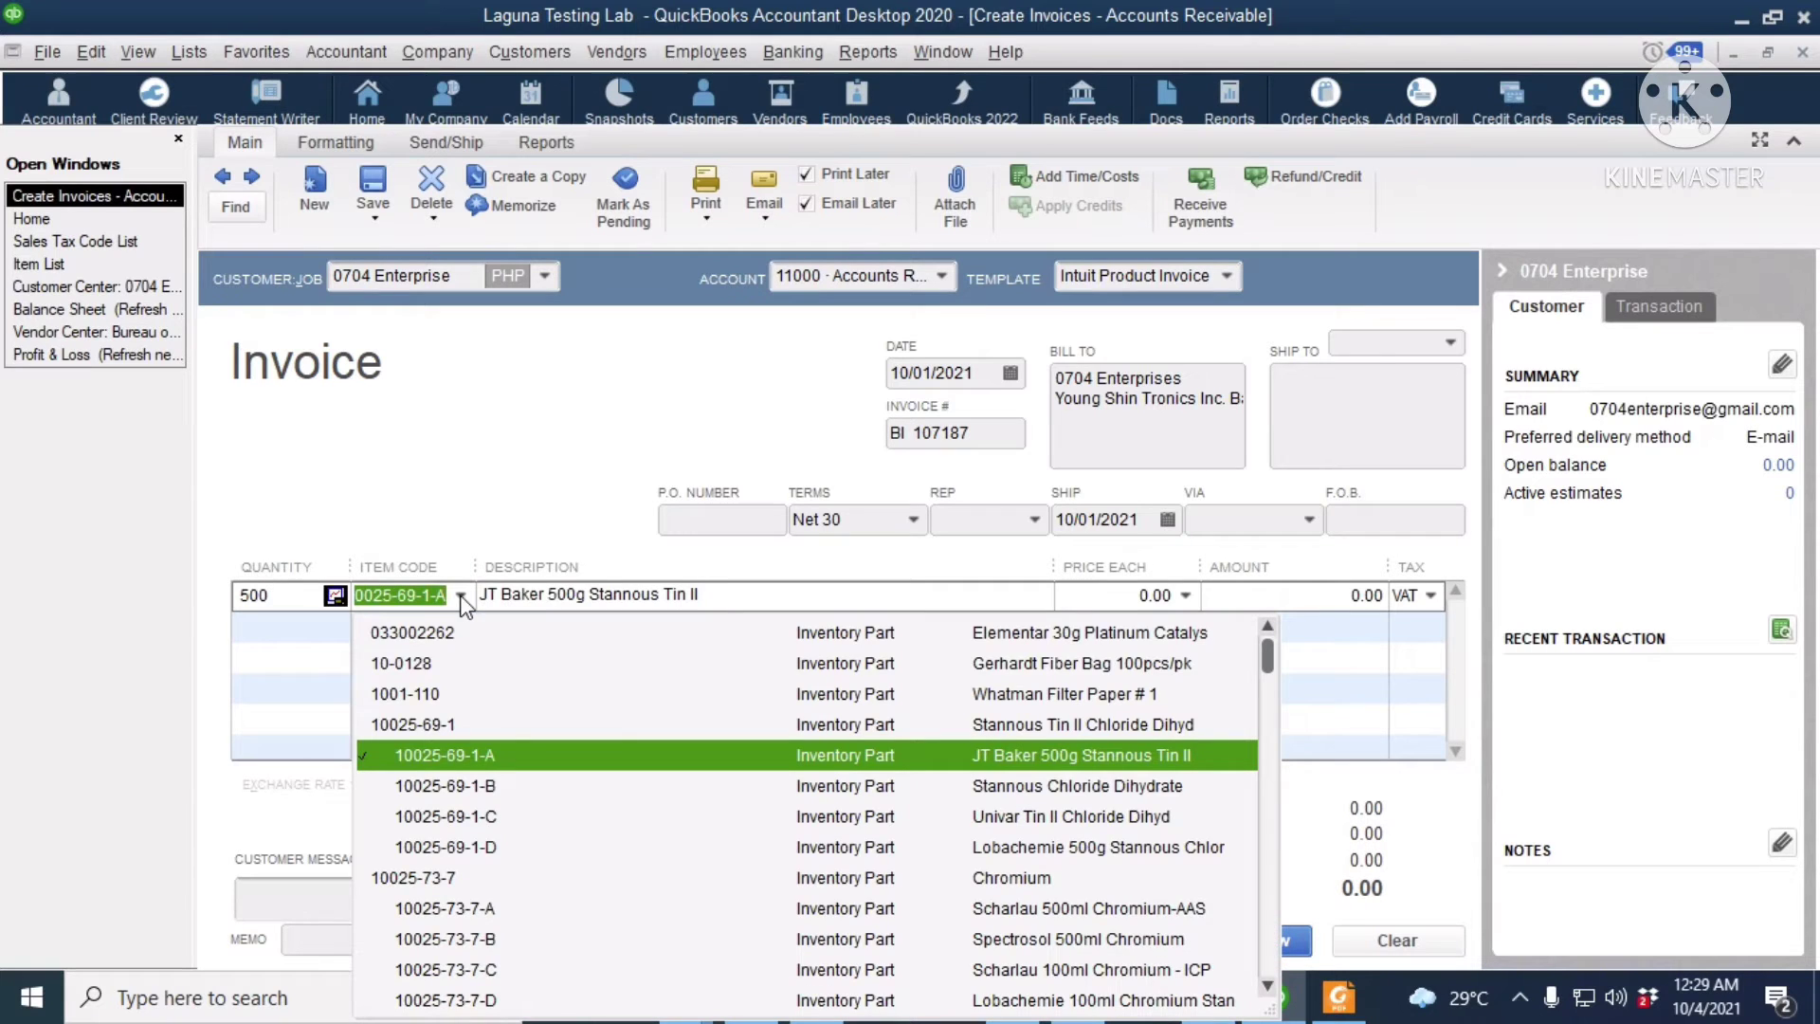
pyautogui.click(521, 754)
pyautogui.click(1115, 598)
pyautogui.write('150')
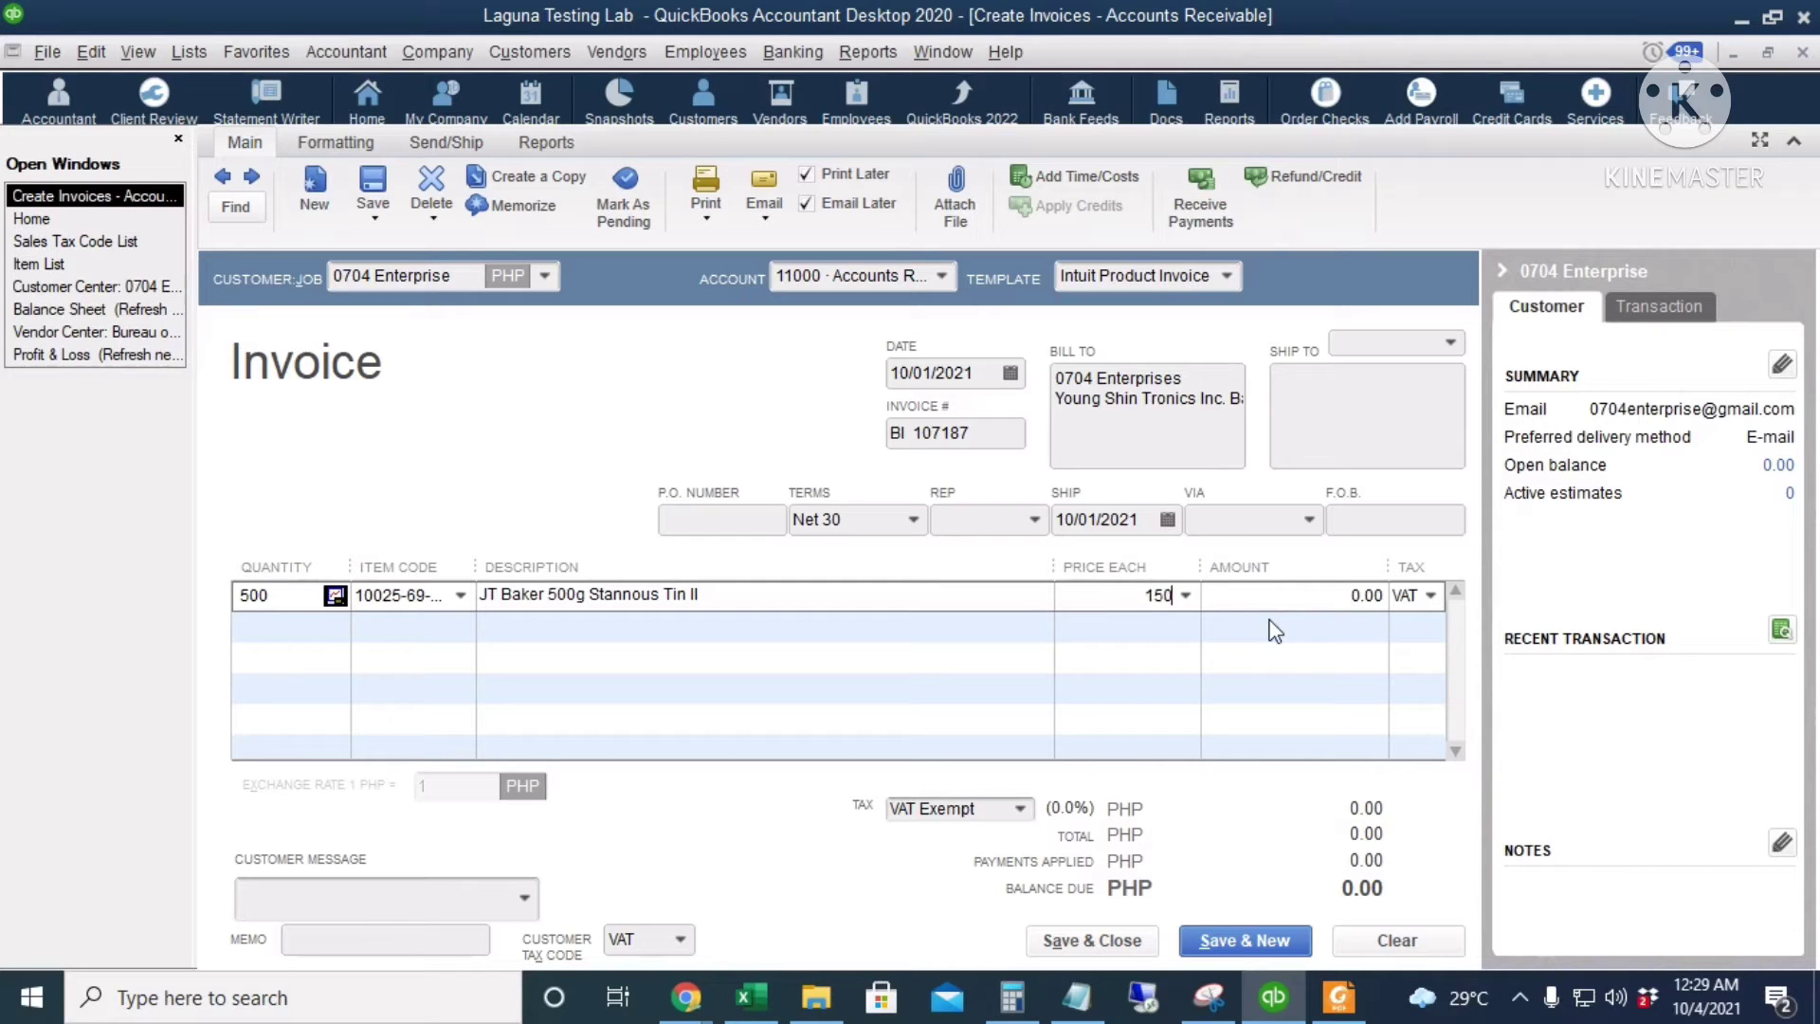
pyautogui.press('Tab')
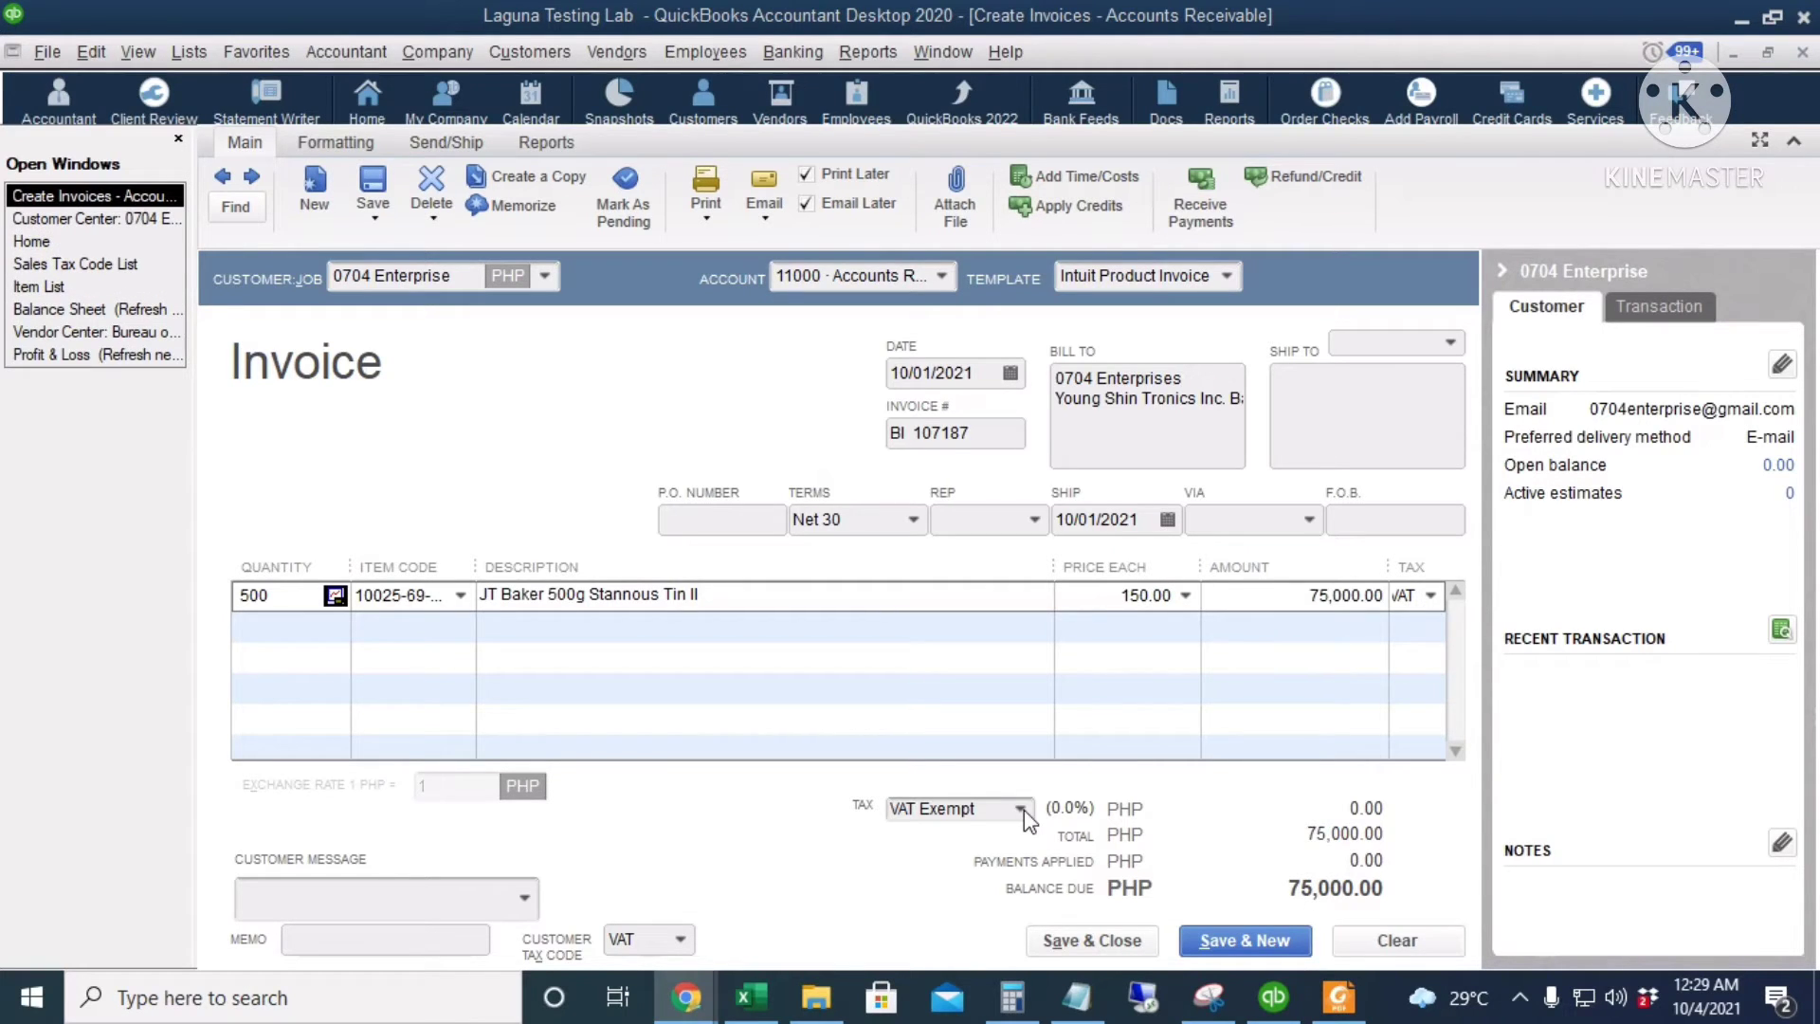
# - Apply the VAT Output tax to the invoice and save it, making the customer's tax item change permanent
pyautogui.click(1020, 808)
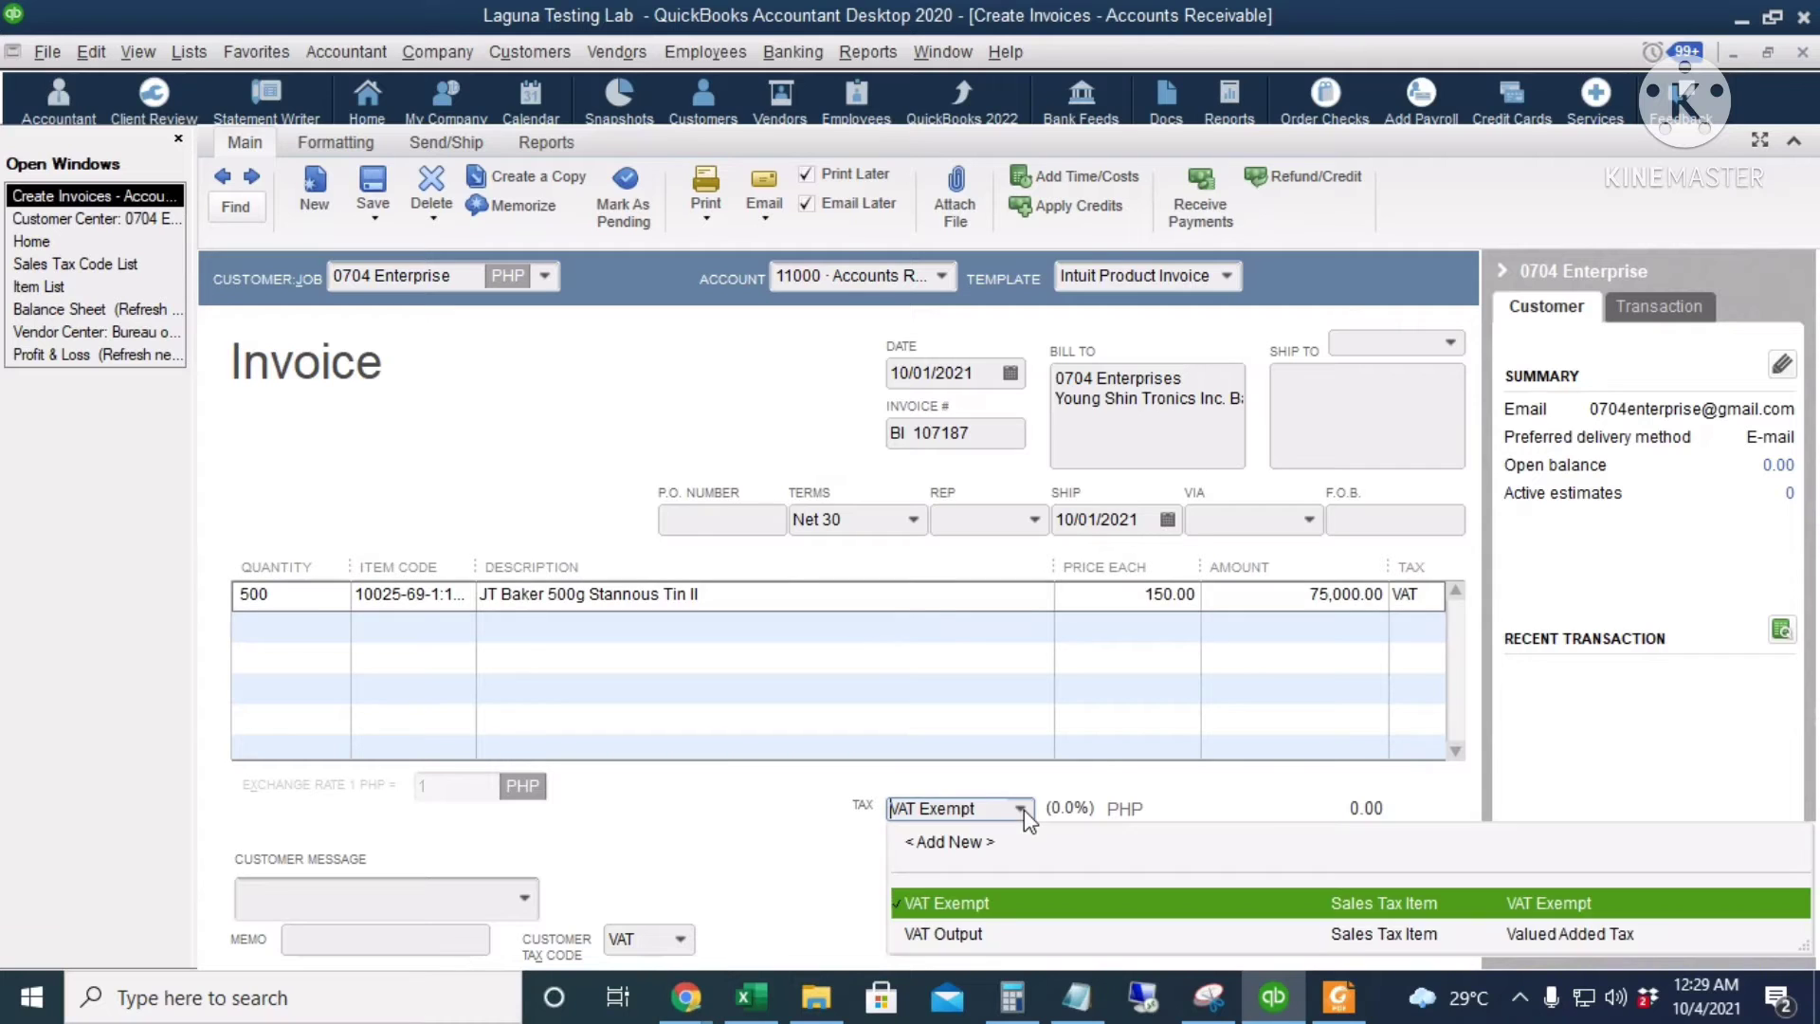
pyautogui.click(993, 924)
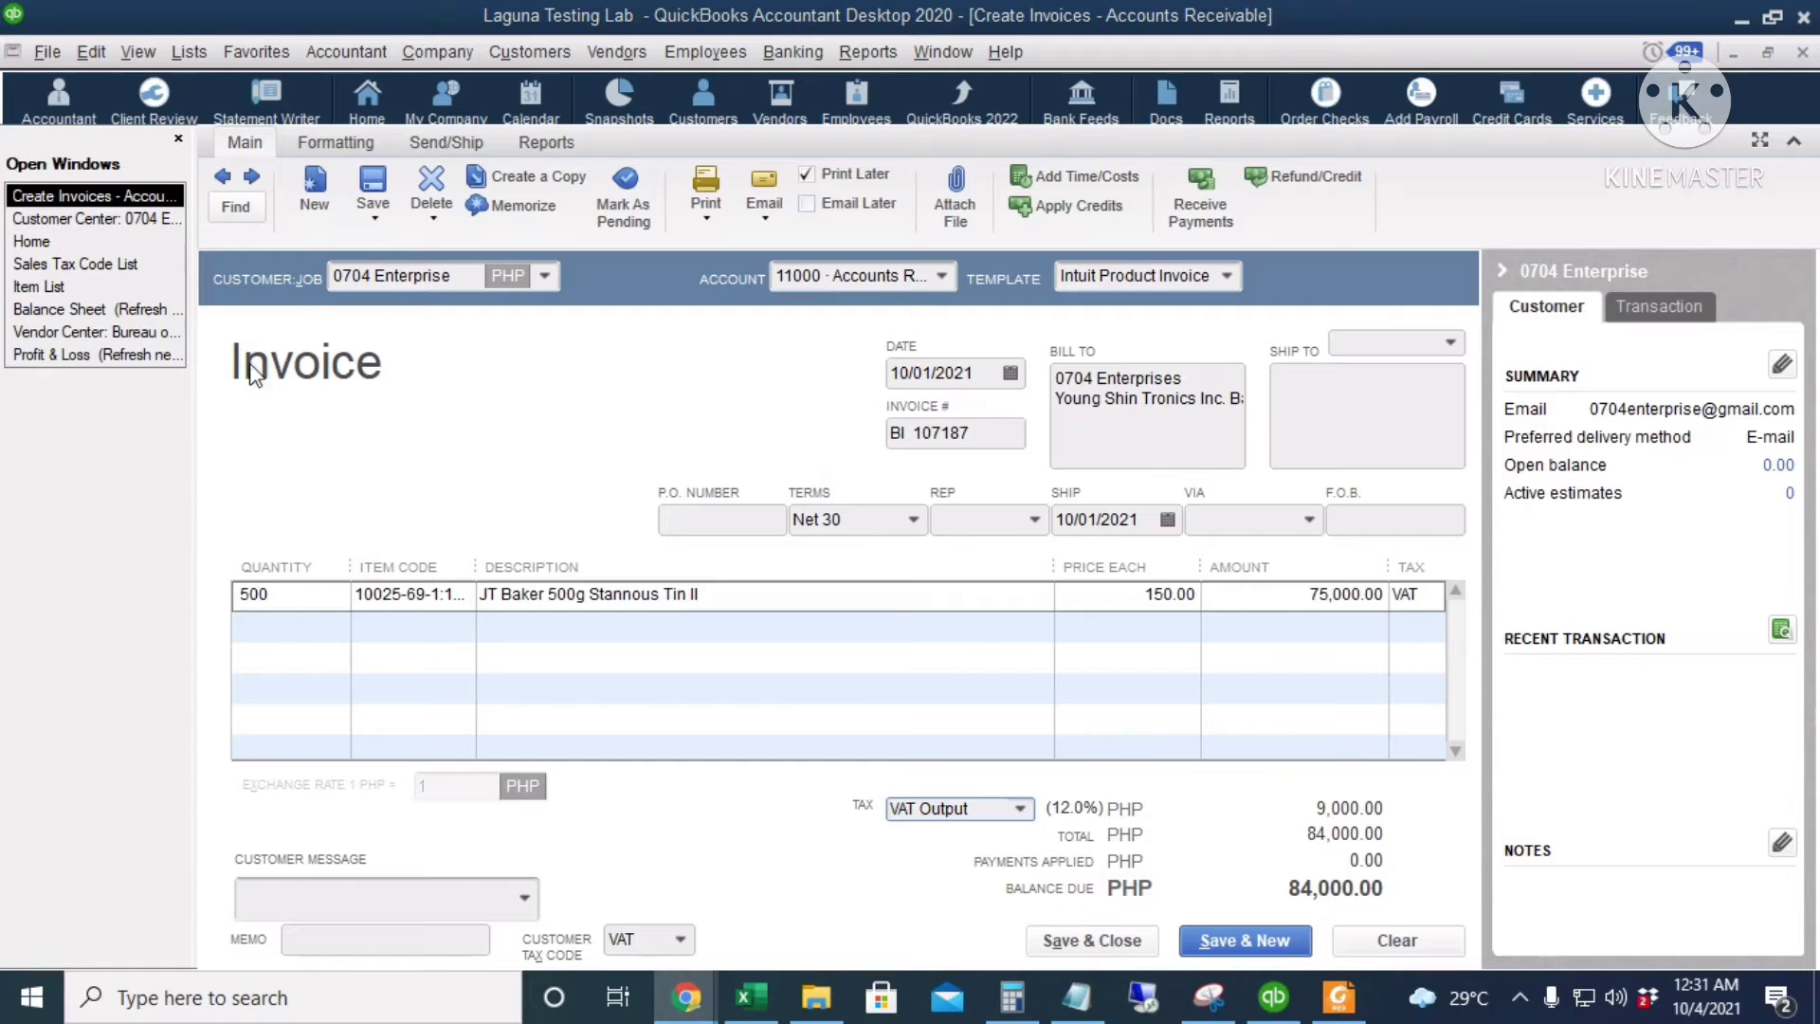
pyautogui.click(362, 189)
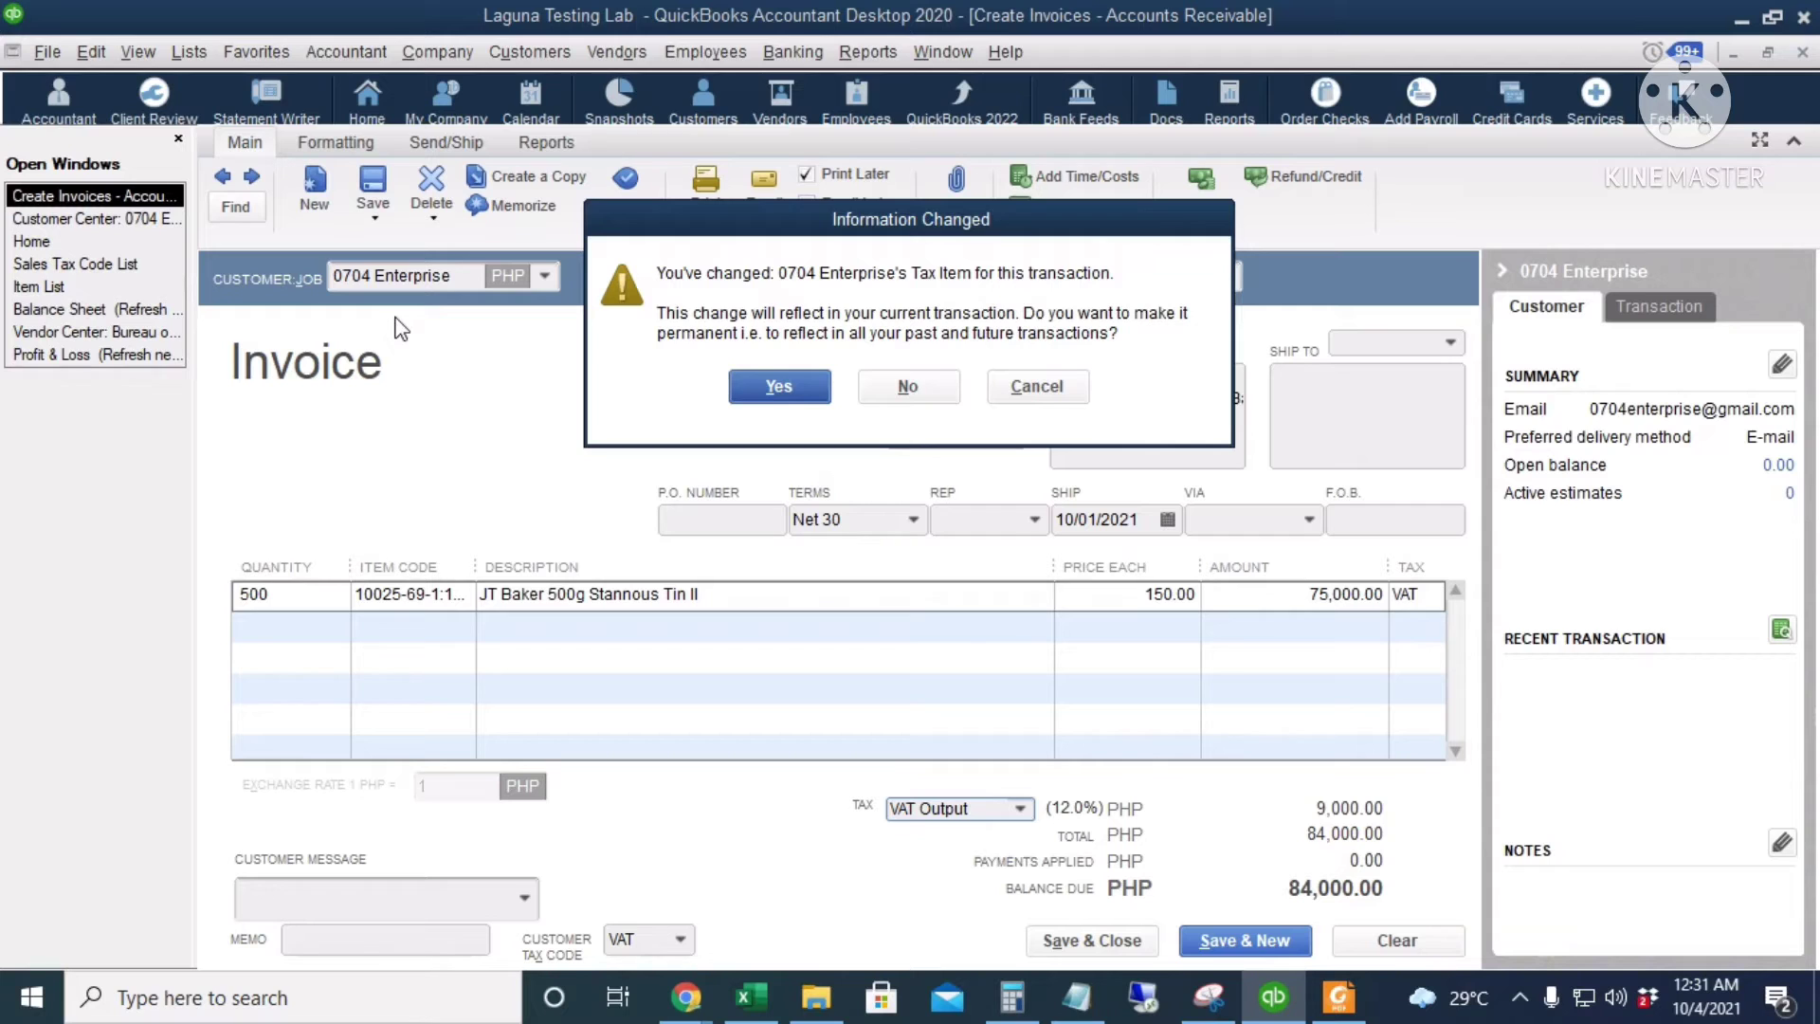
pyautogui.click(779, 387)
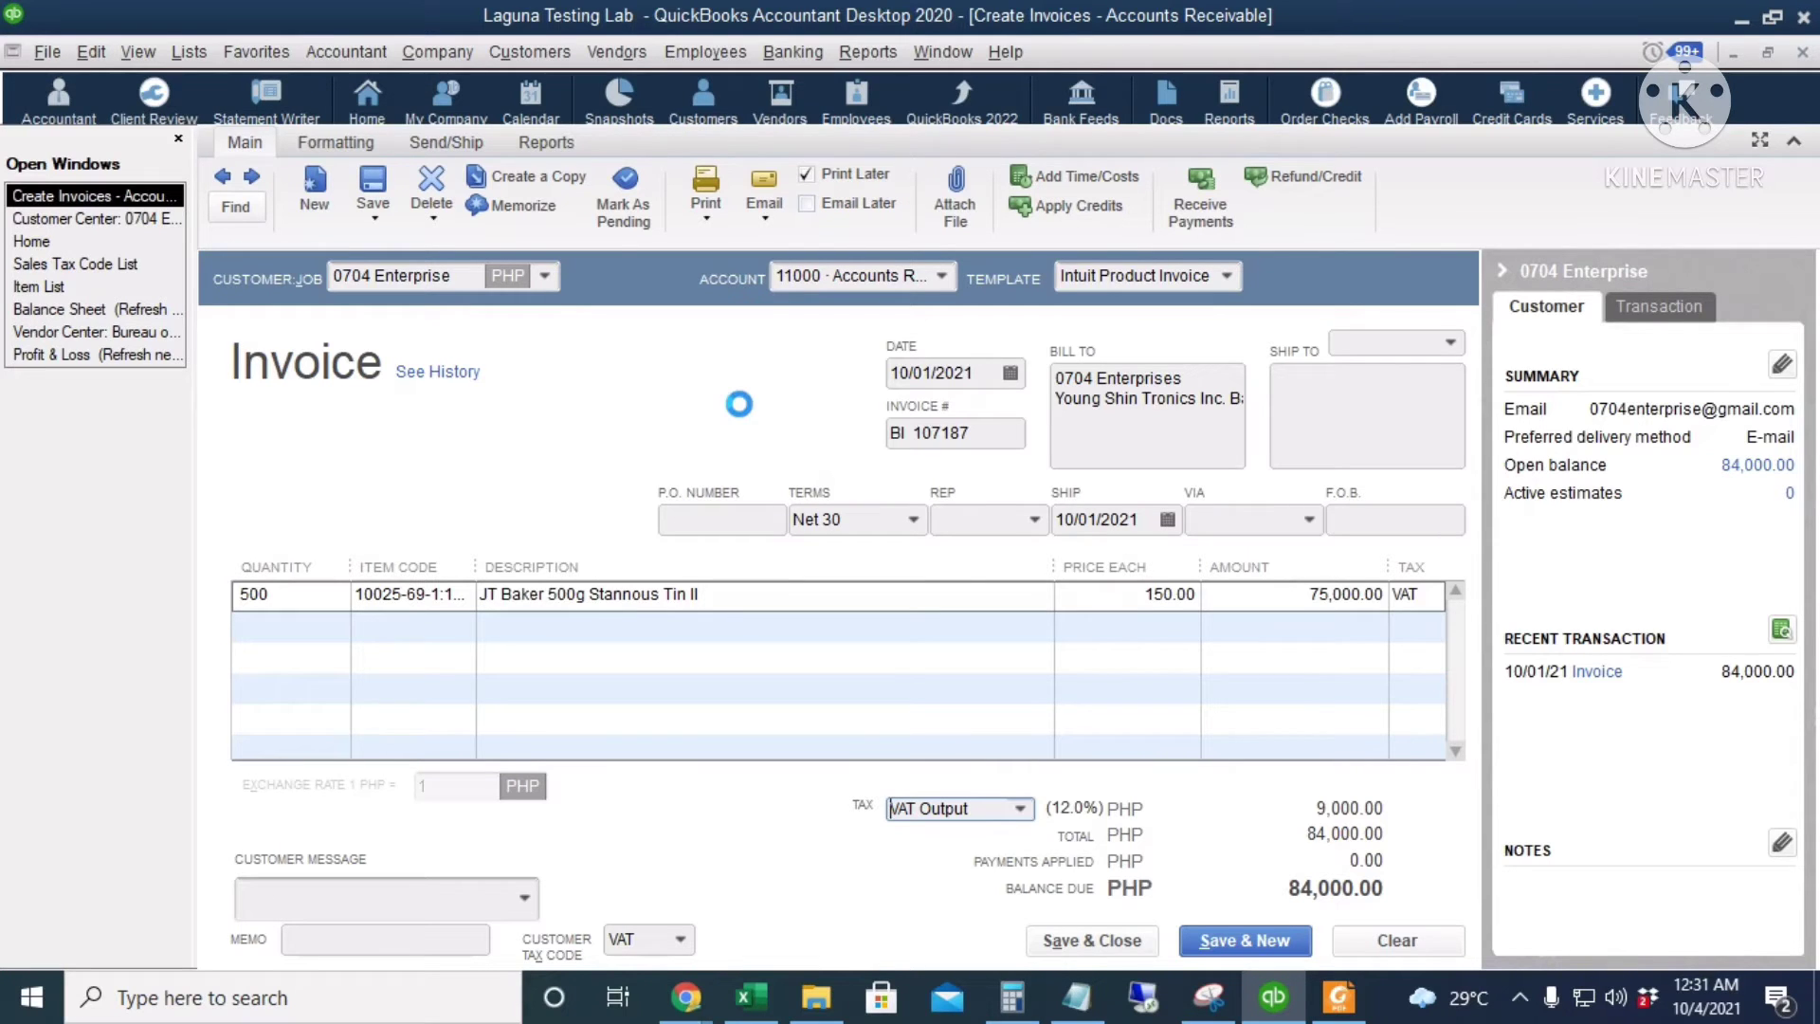
# - Open the saved invoice's Transaction Journal and widen the Account column to examine the full account names
pyautogui.hotkey('ctrl', 'y')
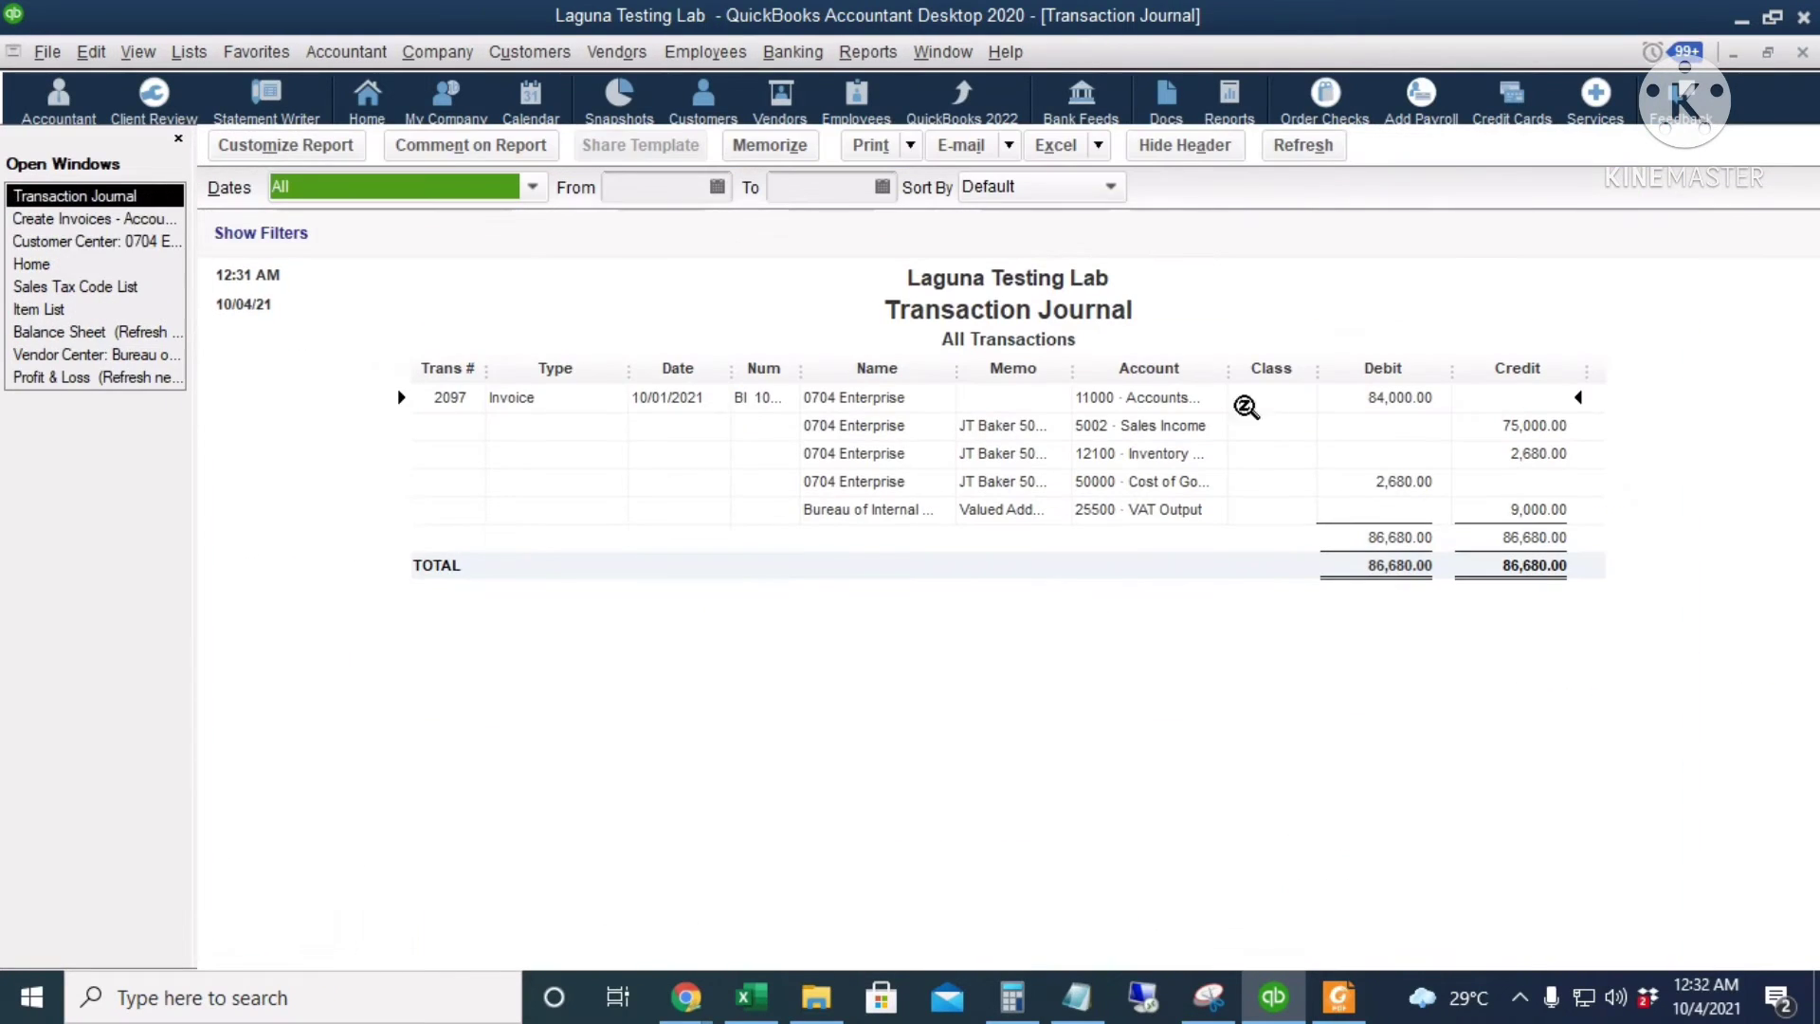
pyautogui.click(1228, 369)
pyautogui.moveTo(1306, 360); pyautogui.dragTo(1308, 360)
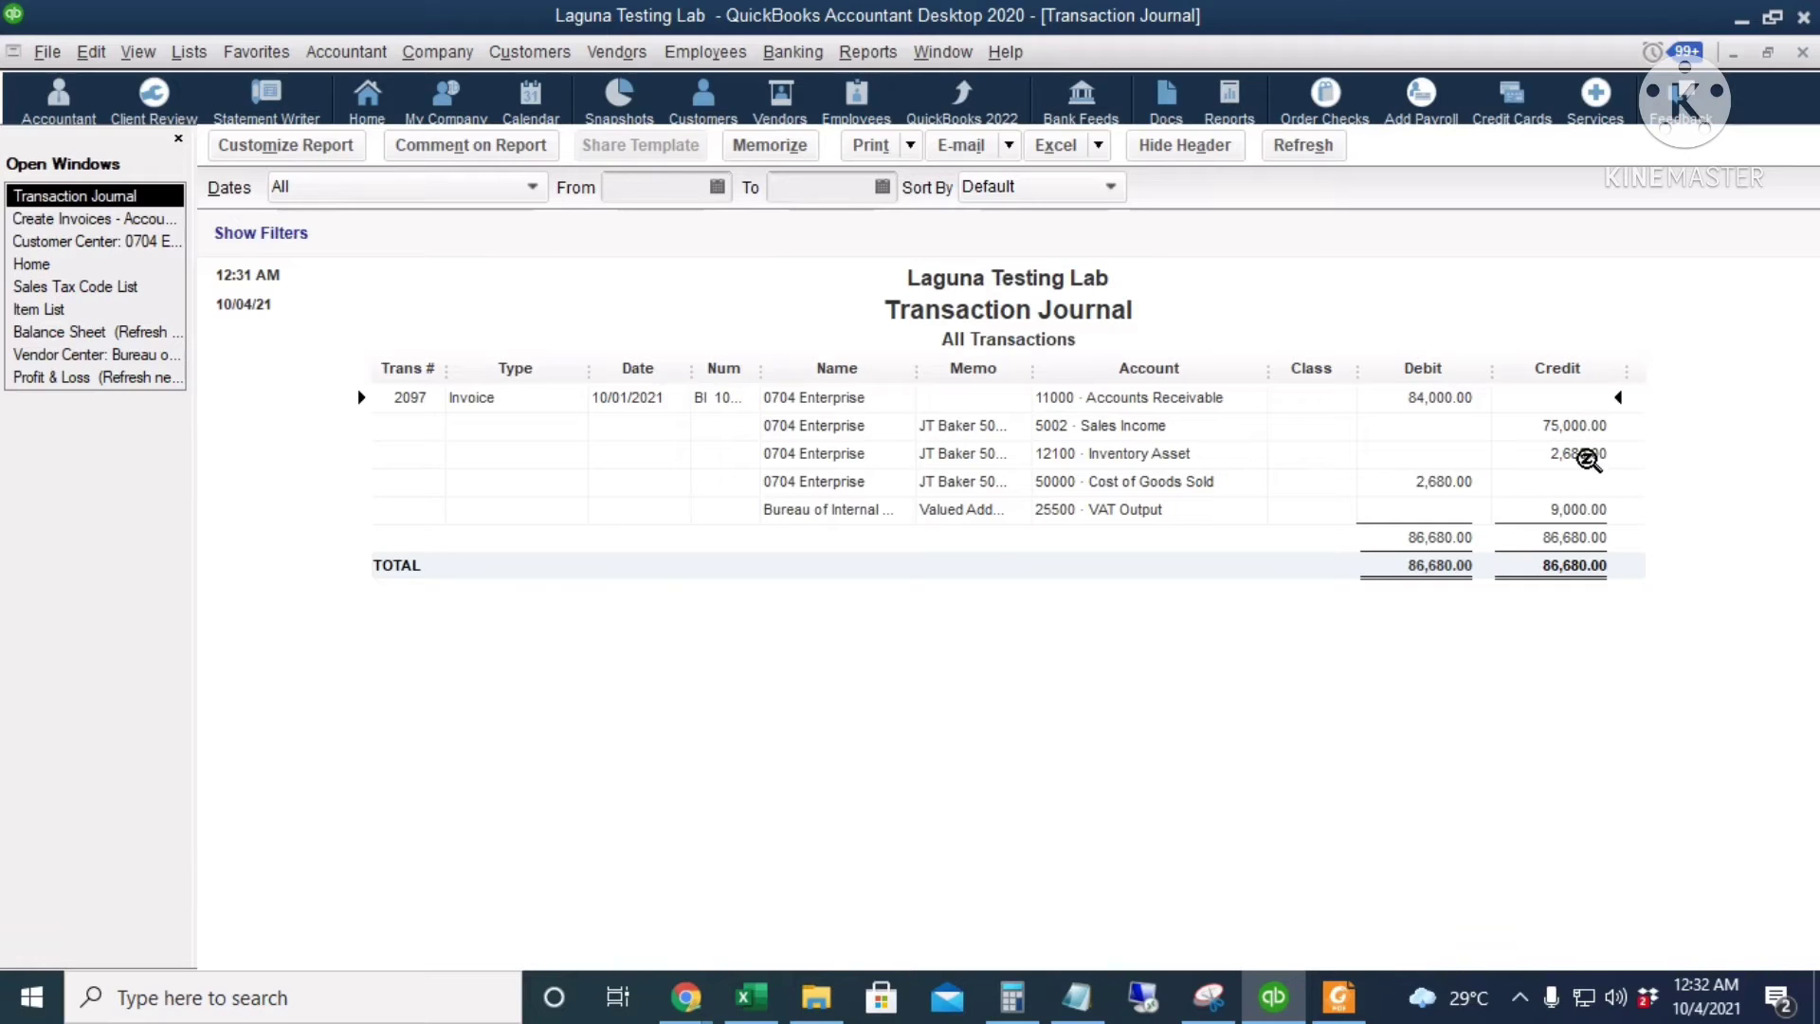
# - Examine the Cost of Goods Sold debit and the VAT Output credit lines in the invoice's Transaction Journal
pyautogui.click(1449, 481)
pyautogui.click(1582, 511)
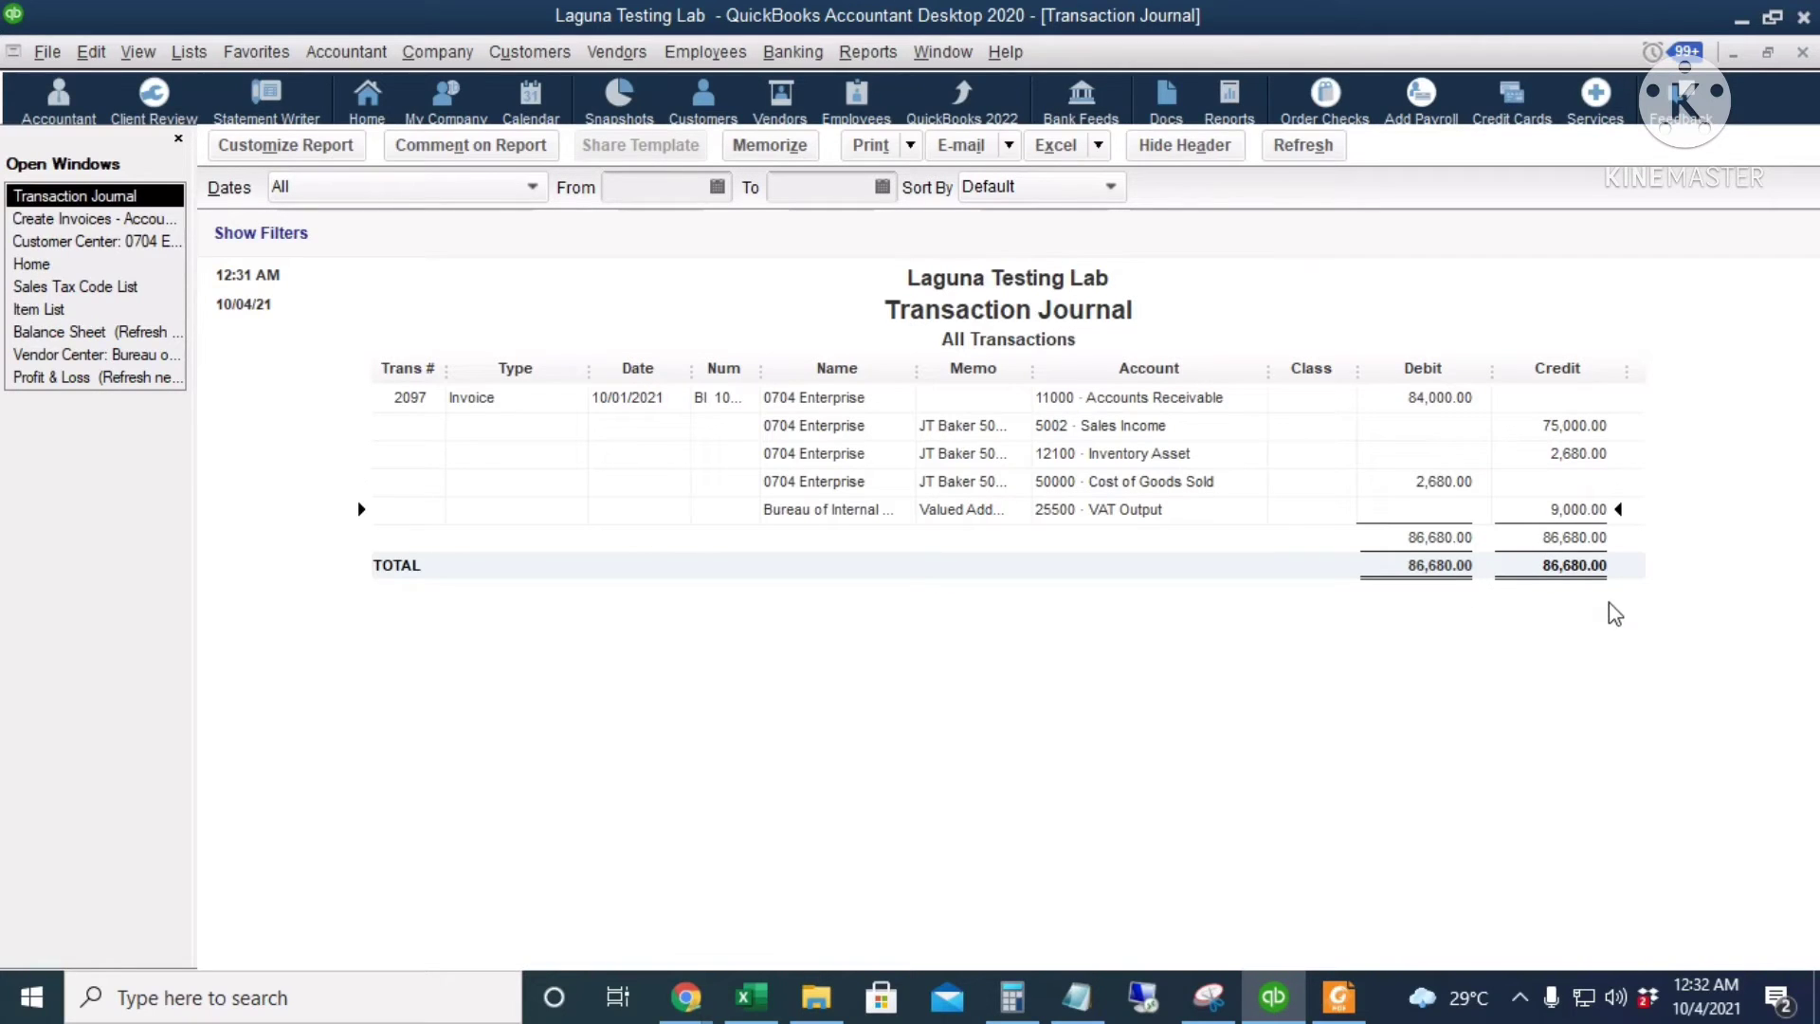
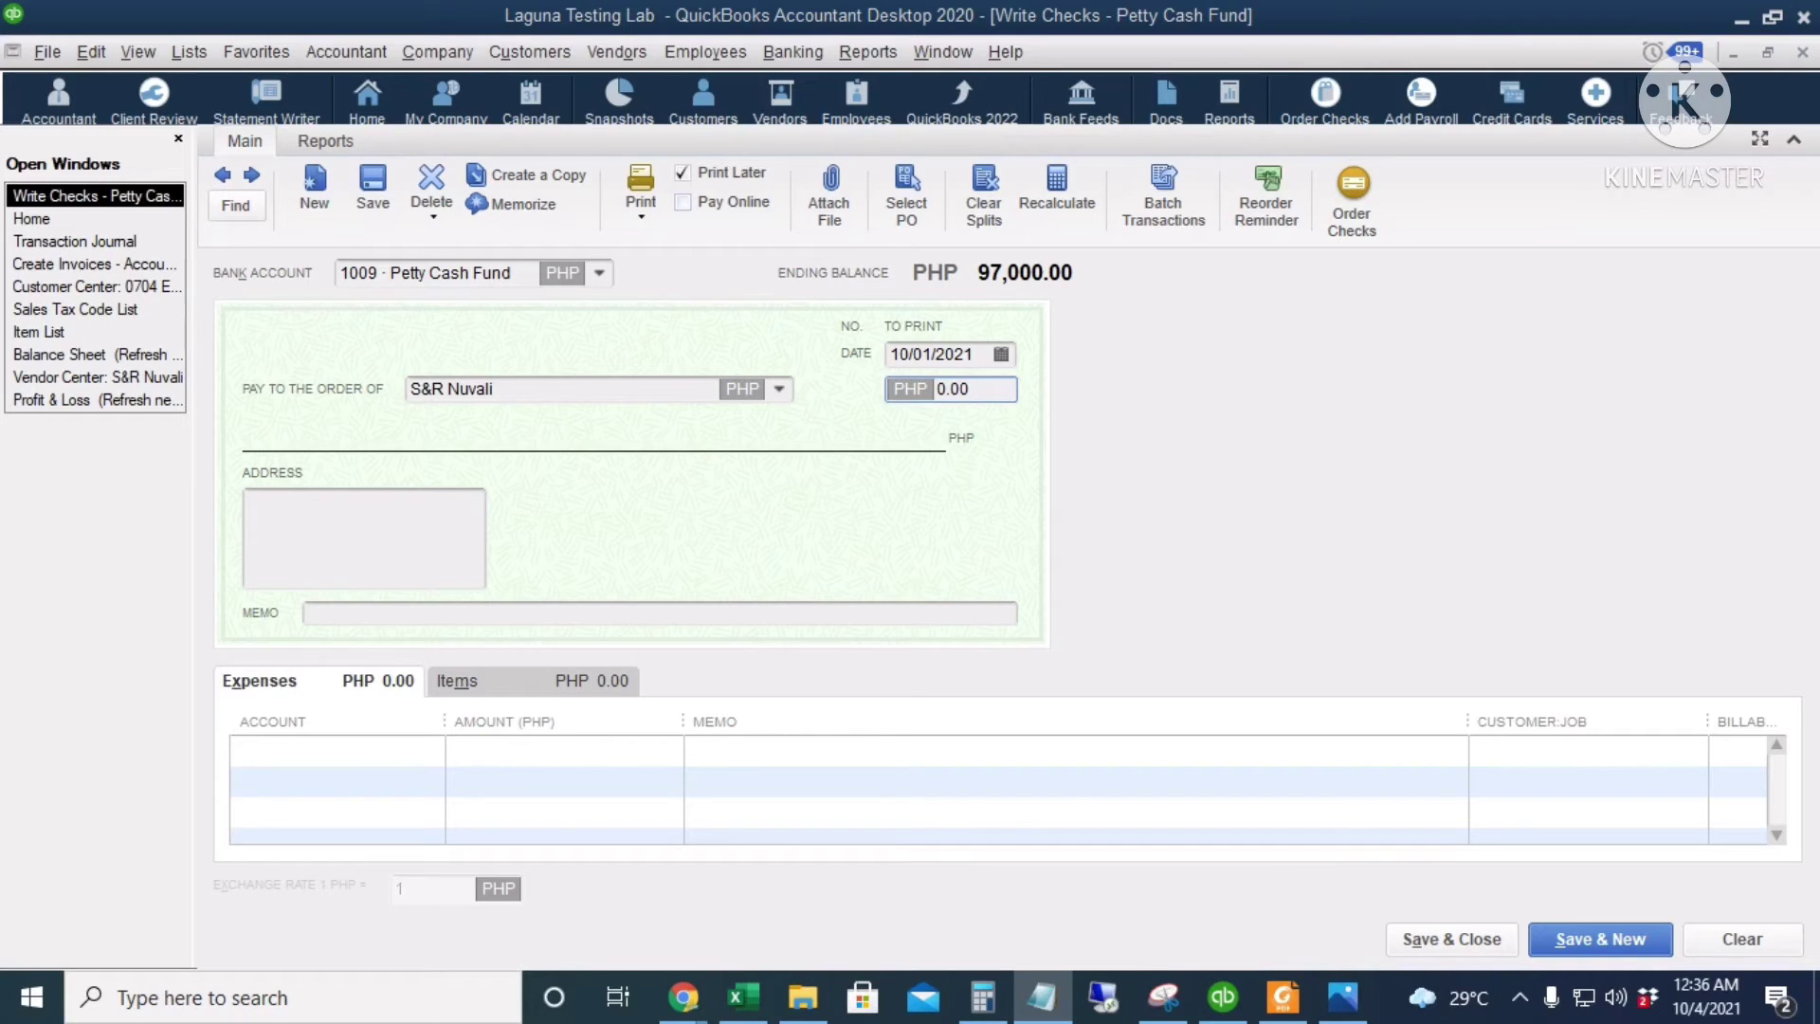
# - Switch to Photos to check the 12% tax breakdown on the S&R receipt, and return to QuickBooks
pyautogui.click(1360, 1003)
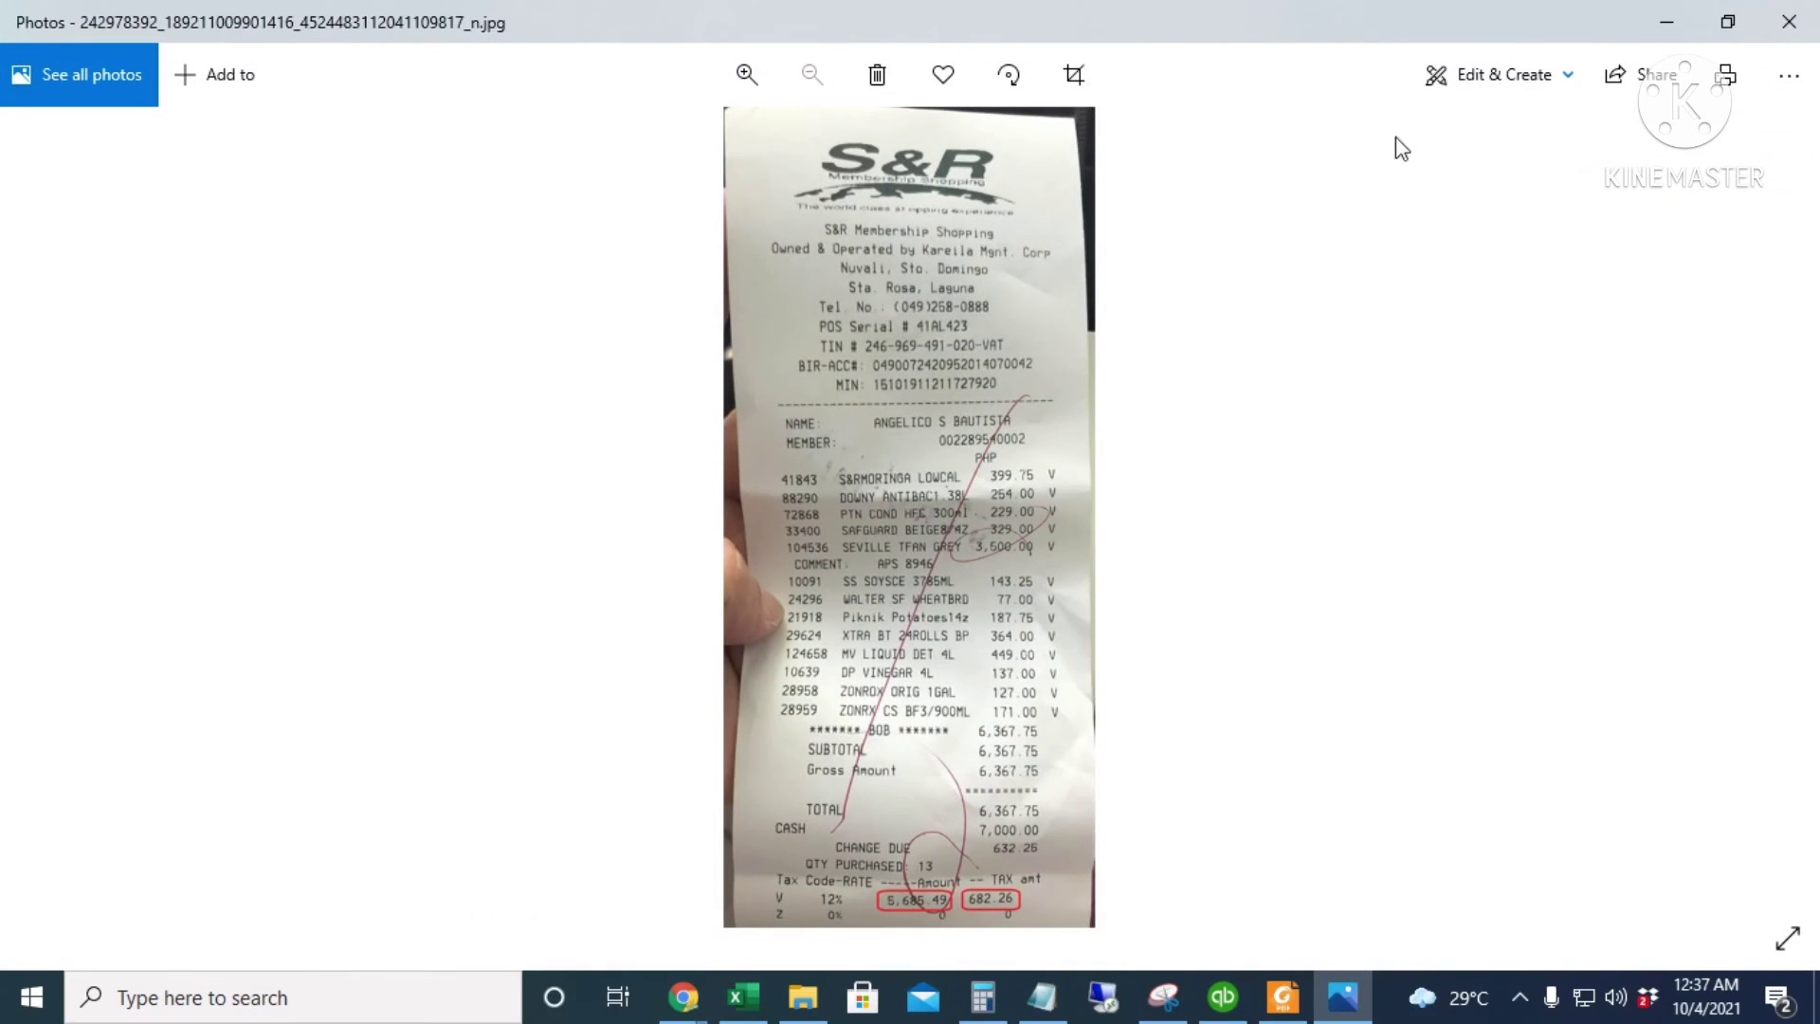
pyautogui.scroll(3, 874, 884)
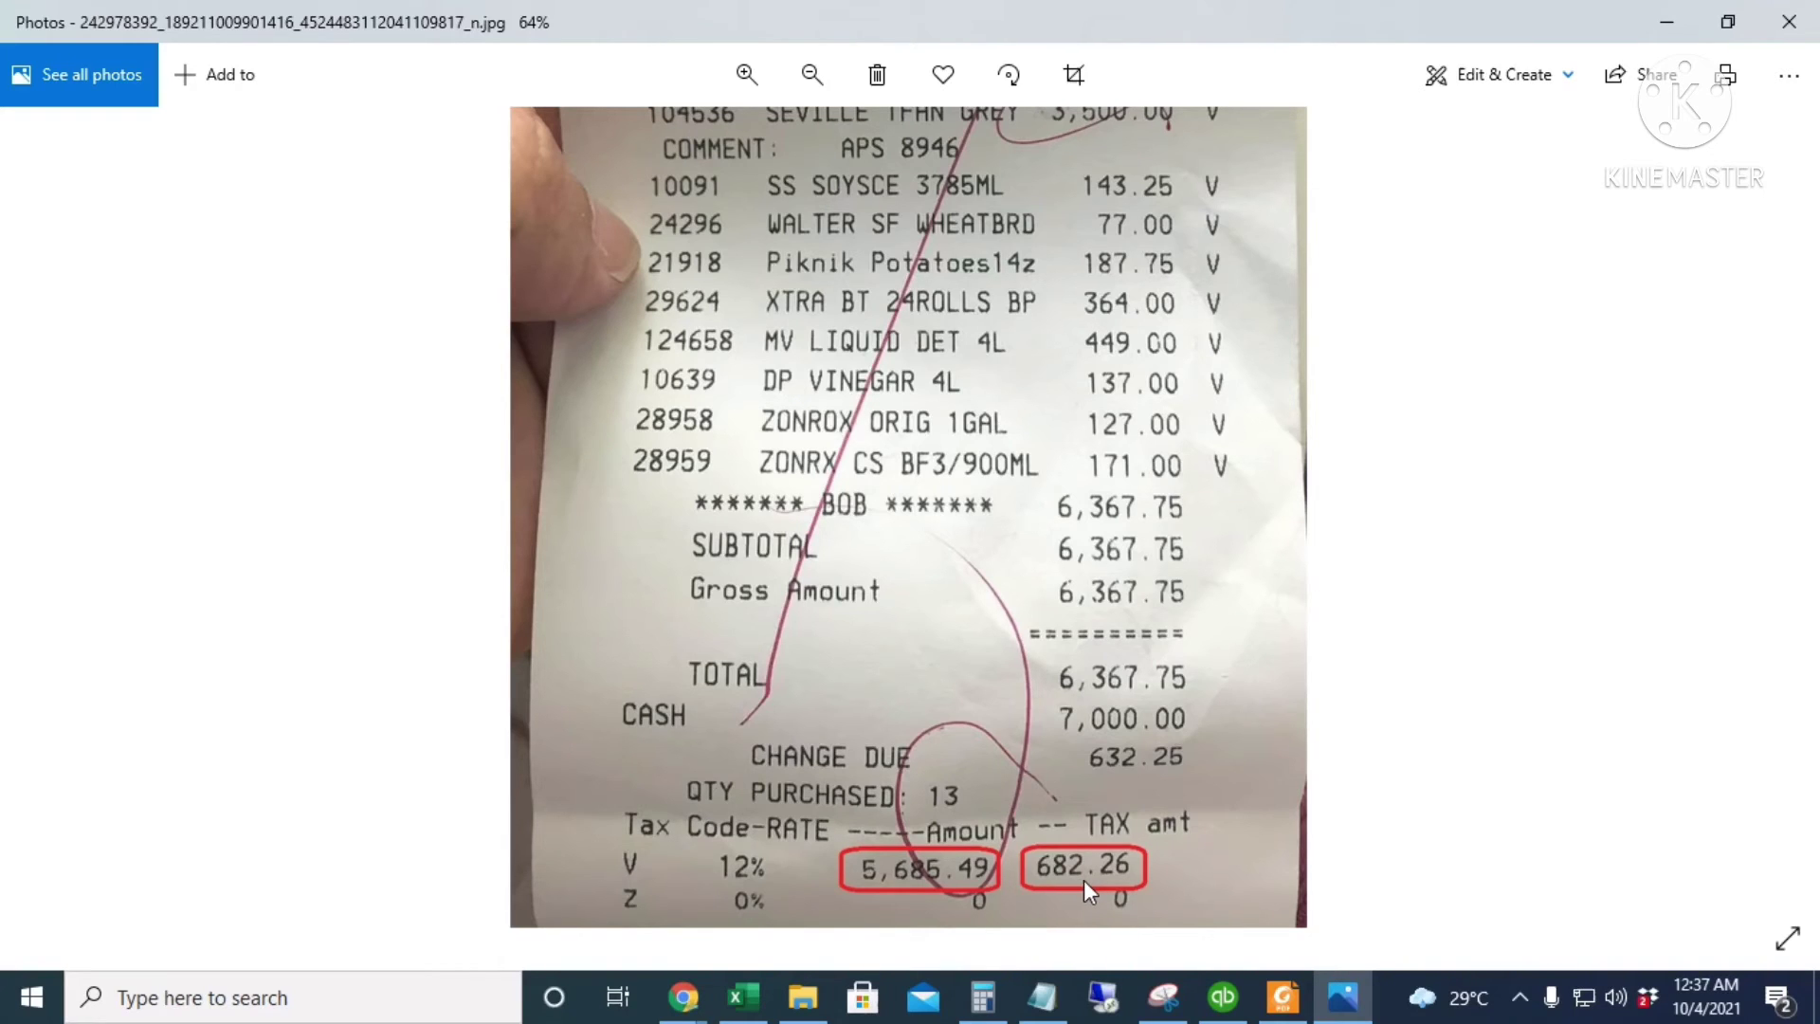
pyautogui.click(1221, 1012)
# - Enter an expense line on the S&R Nuvali petty cash check for account 3007 Office Equipment, amount 5,685.49
pyautogui.click(343, 750)
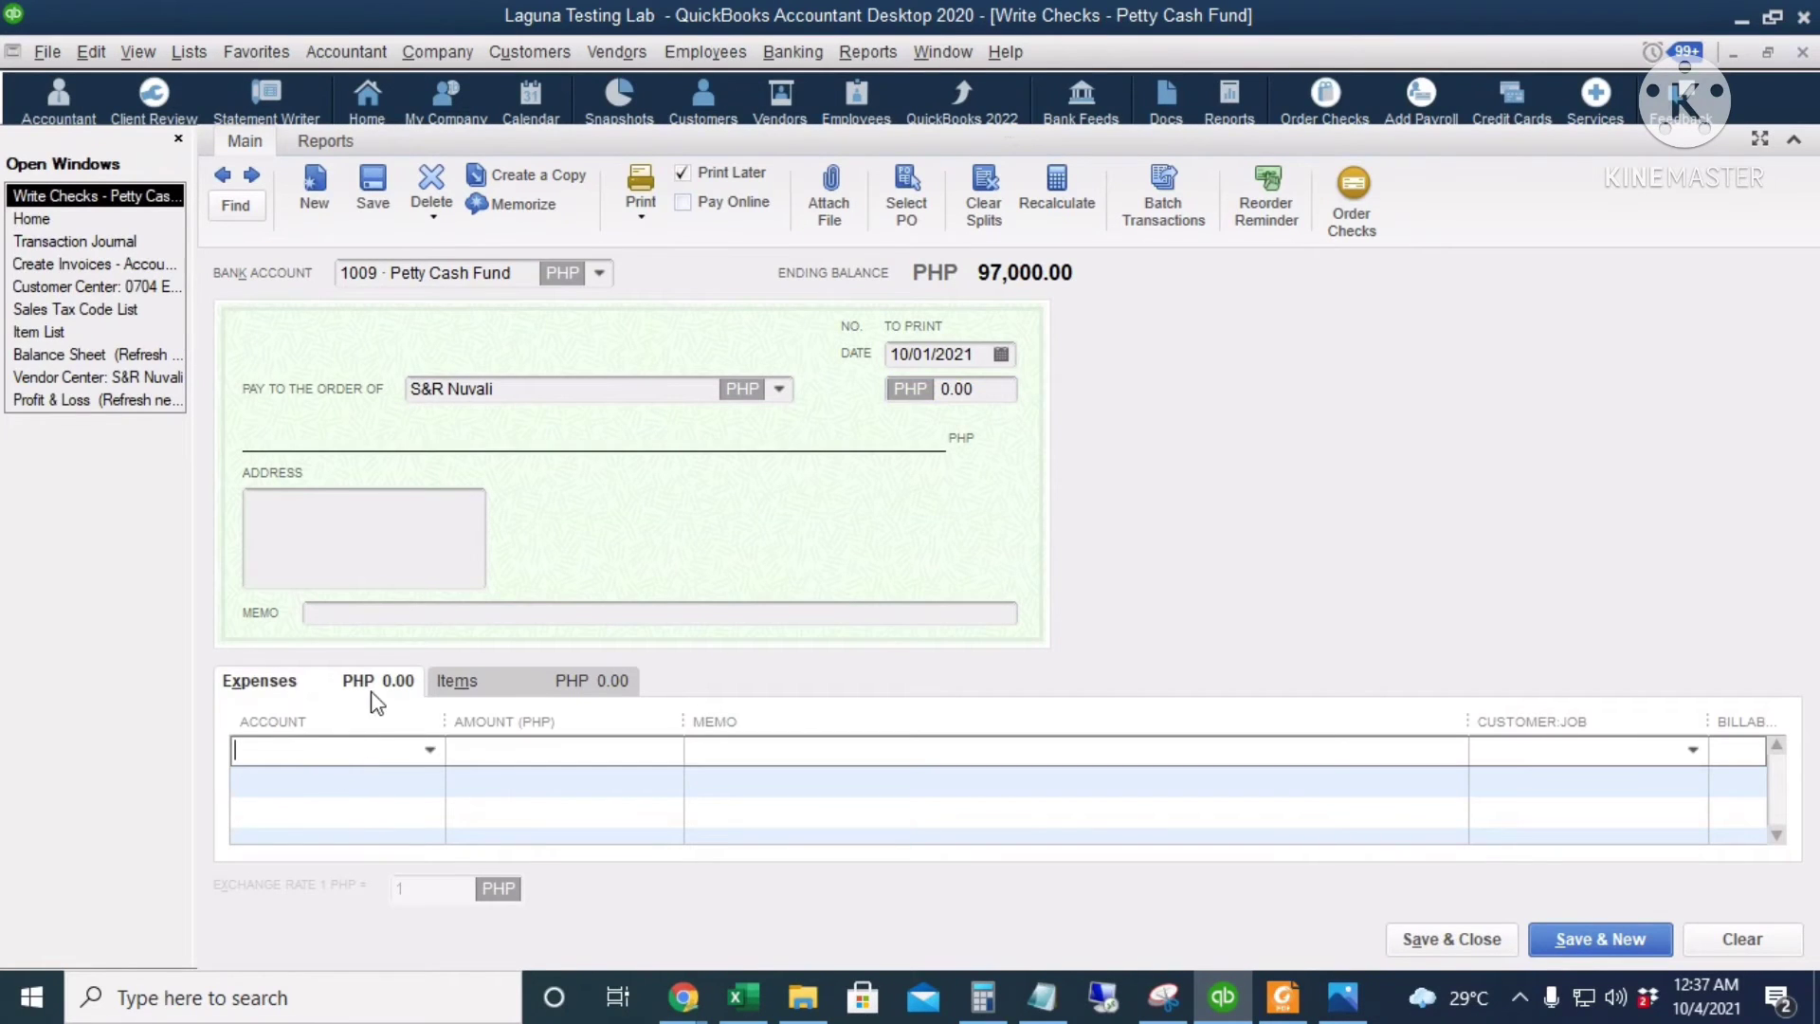
pyautogui.write('office')
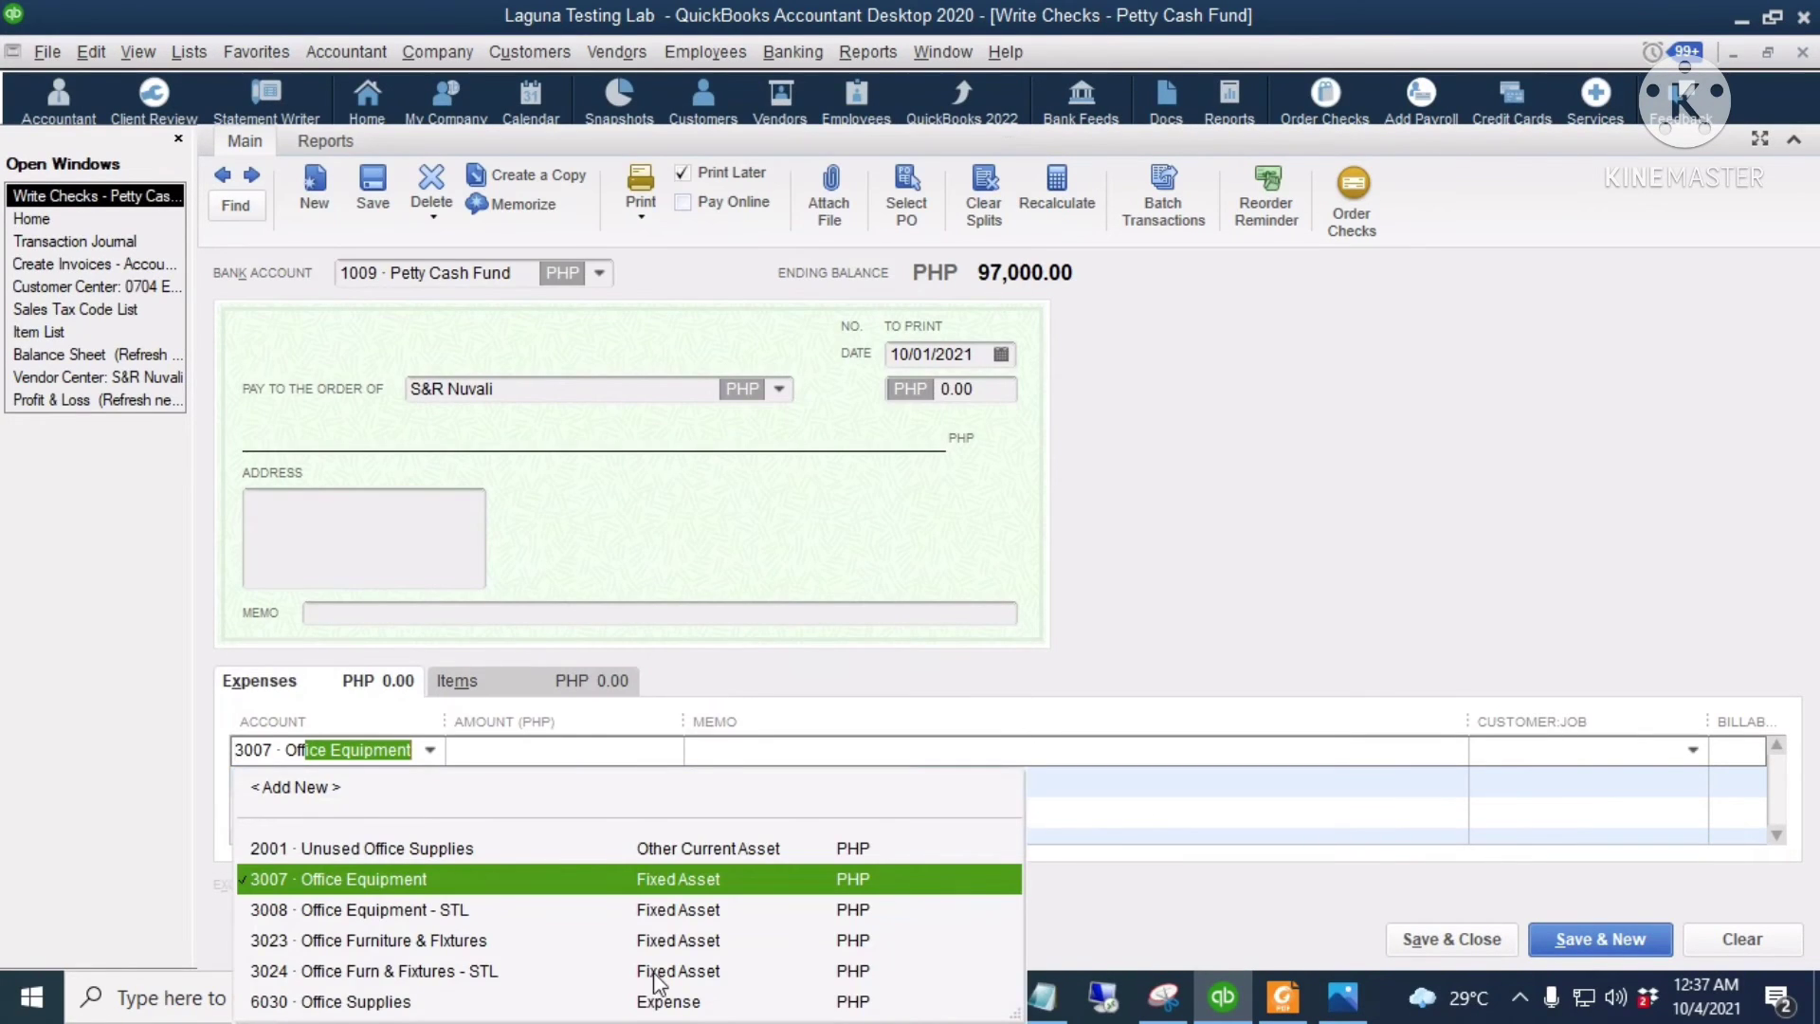
pyautogui.press('Tab')
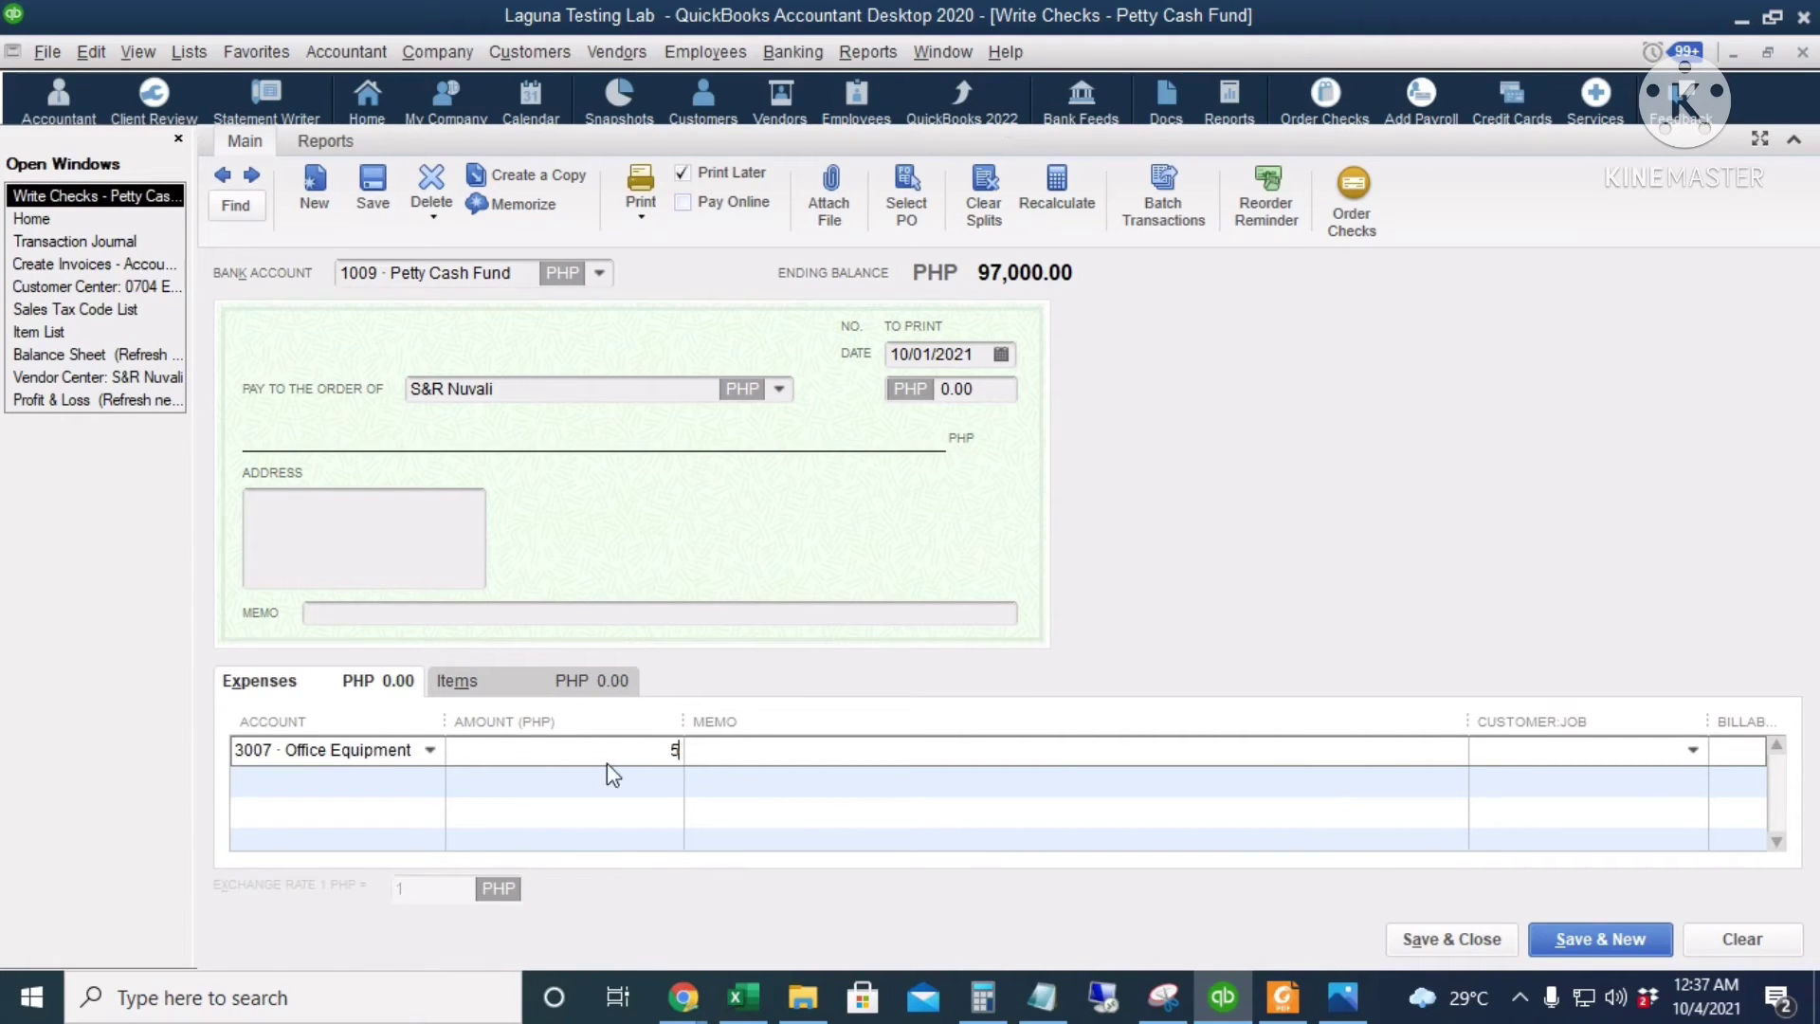
pyautogui.write('5685.49')
# - Add a second expense line for account 2012 VAT Input with amount 682.26, and save and close the check
pyautogui.click(357, 782)
pyautogui.write('vat')
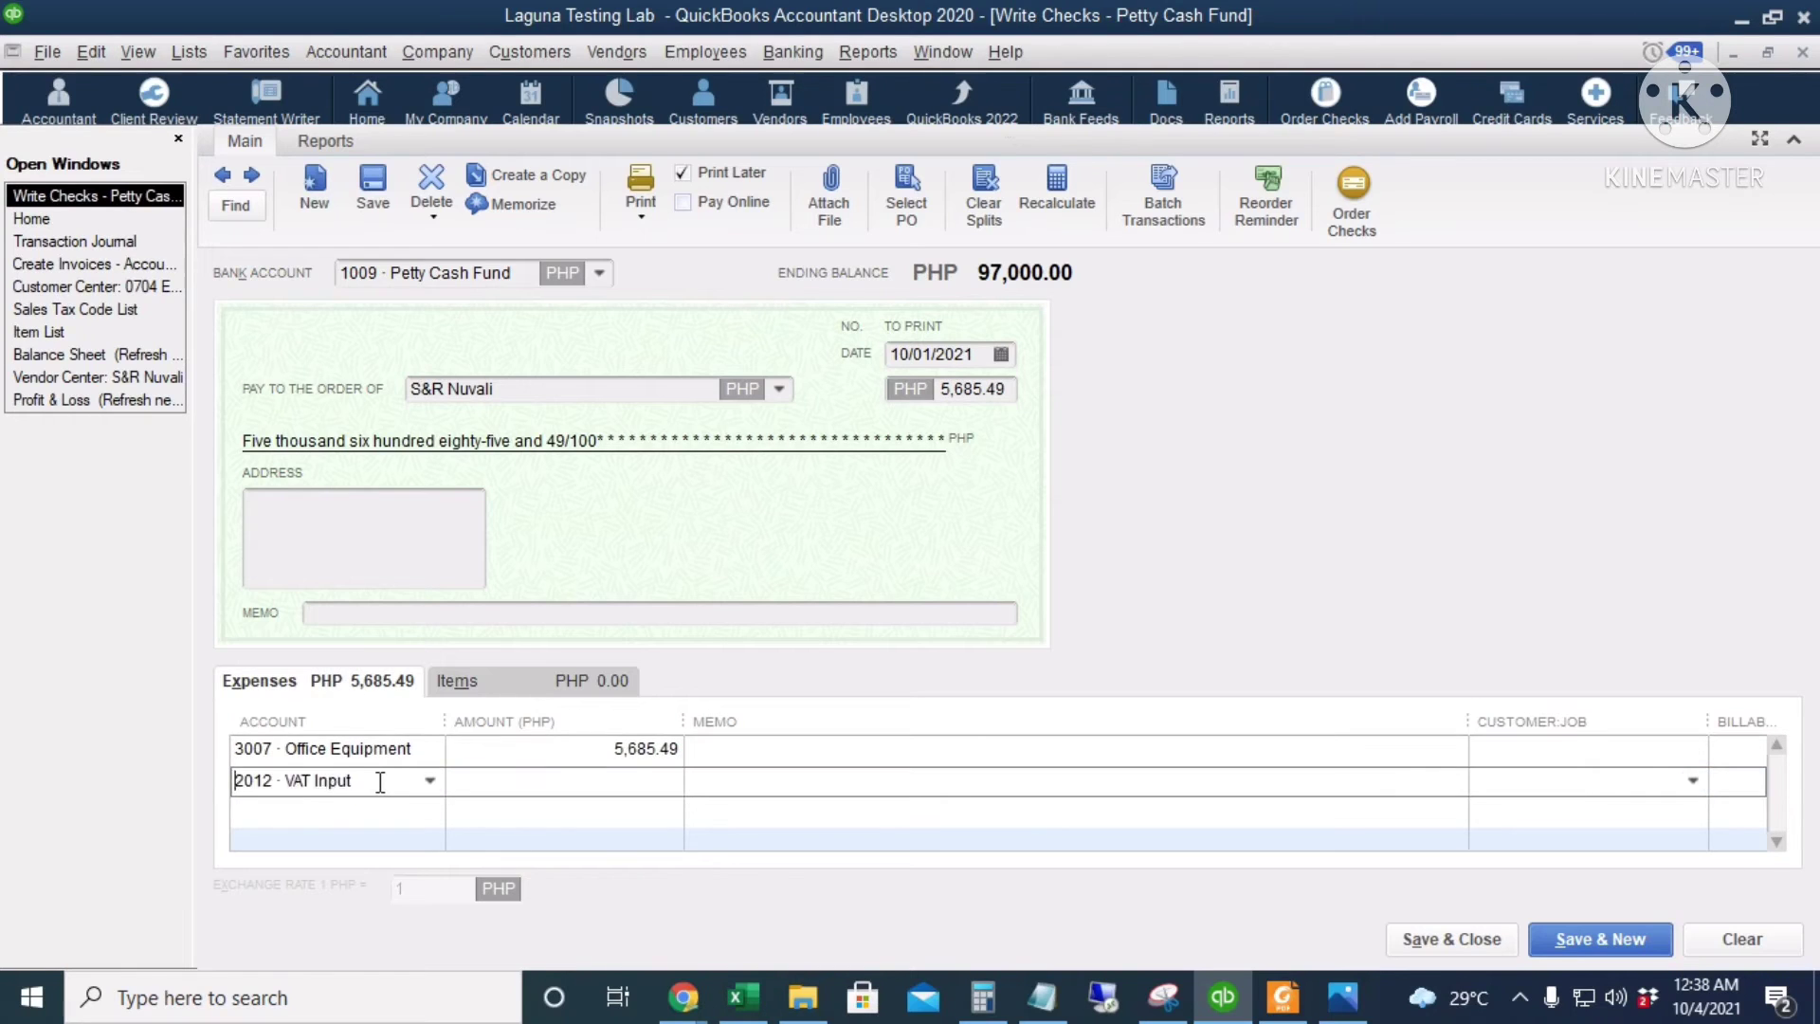
pyautogui.press('Tab')
pyautogui.write('682.26')
pyautogui.press('Tab')
pyautogui.click(1494, 938)
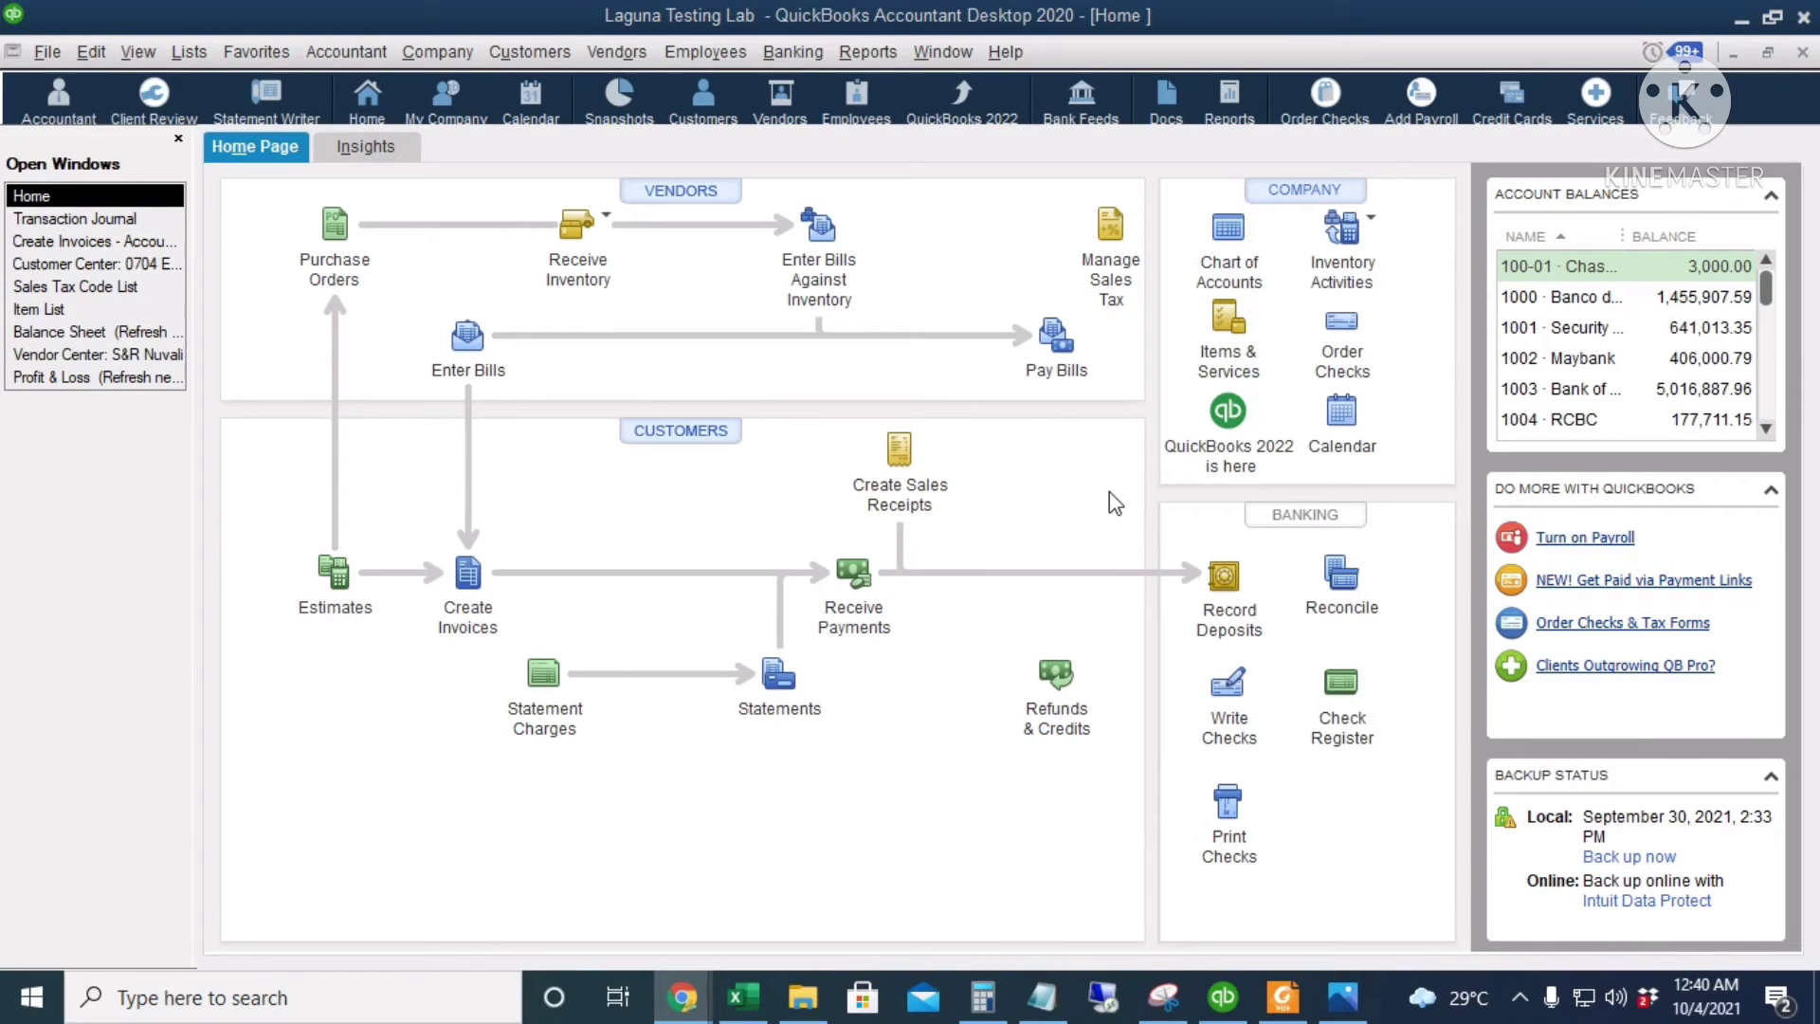
# - Create a custom Transaction Detail report
pyautogui.click(866, 52)
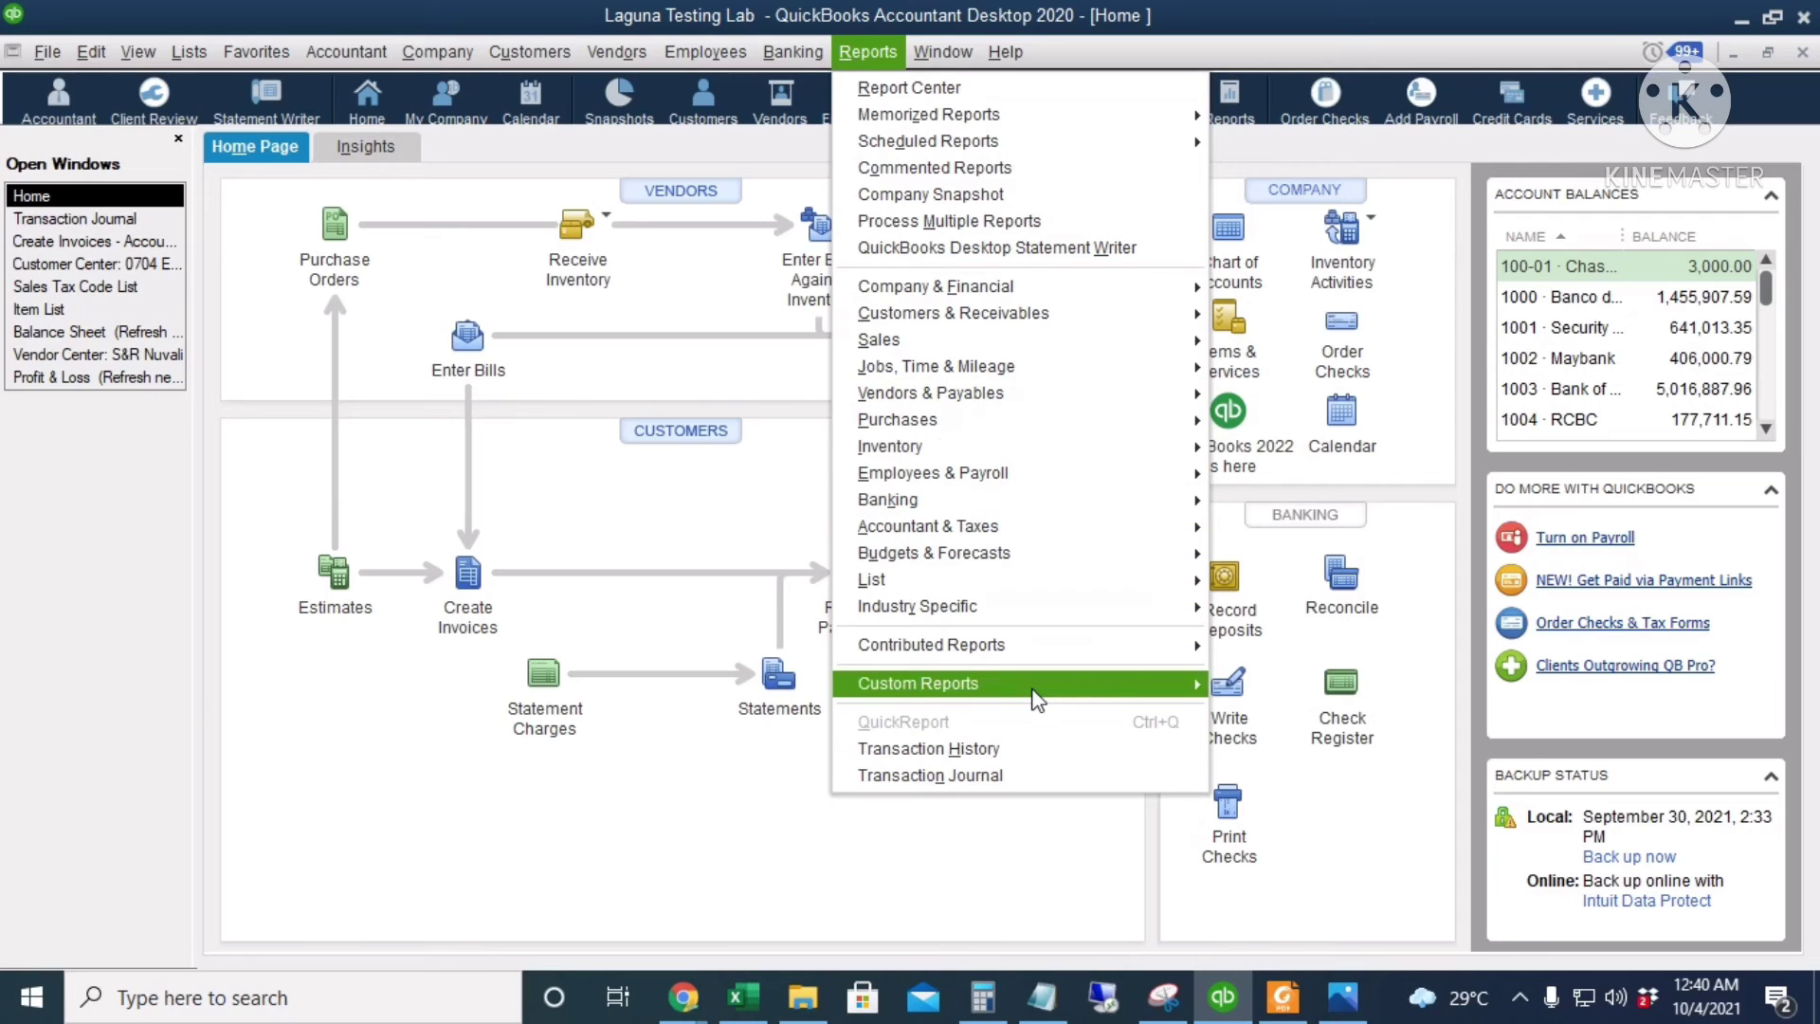
pyautogui.moveTo(1038, 699)
pyautogui.click(1331, 744)
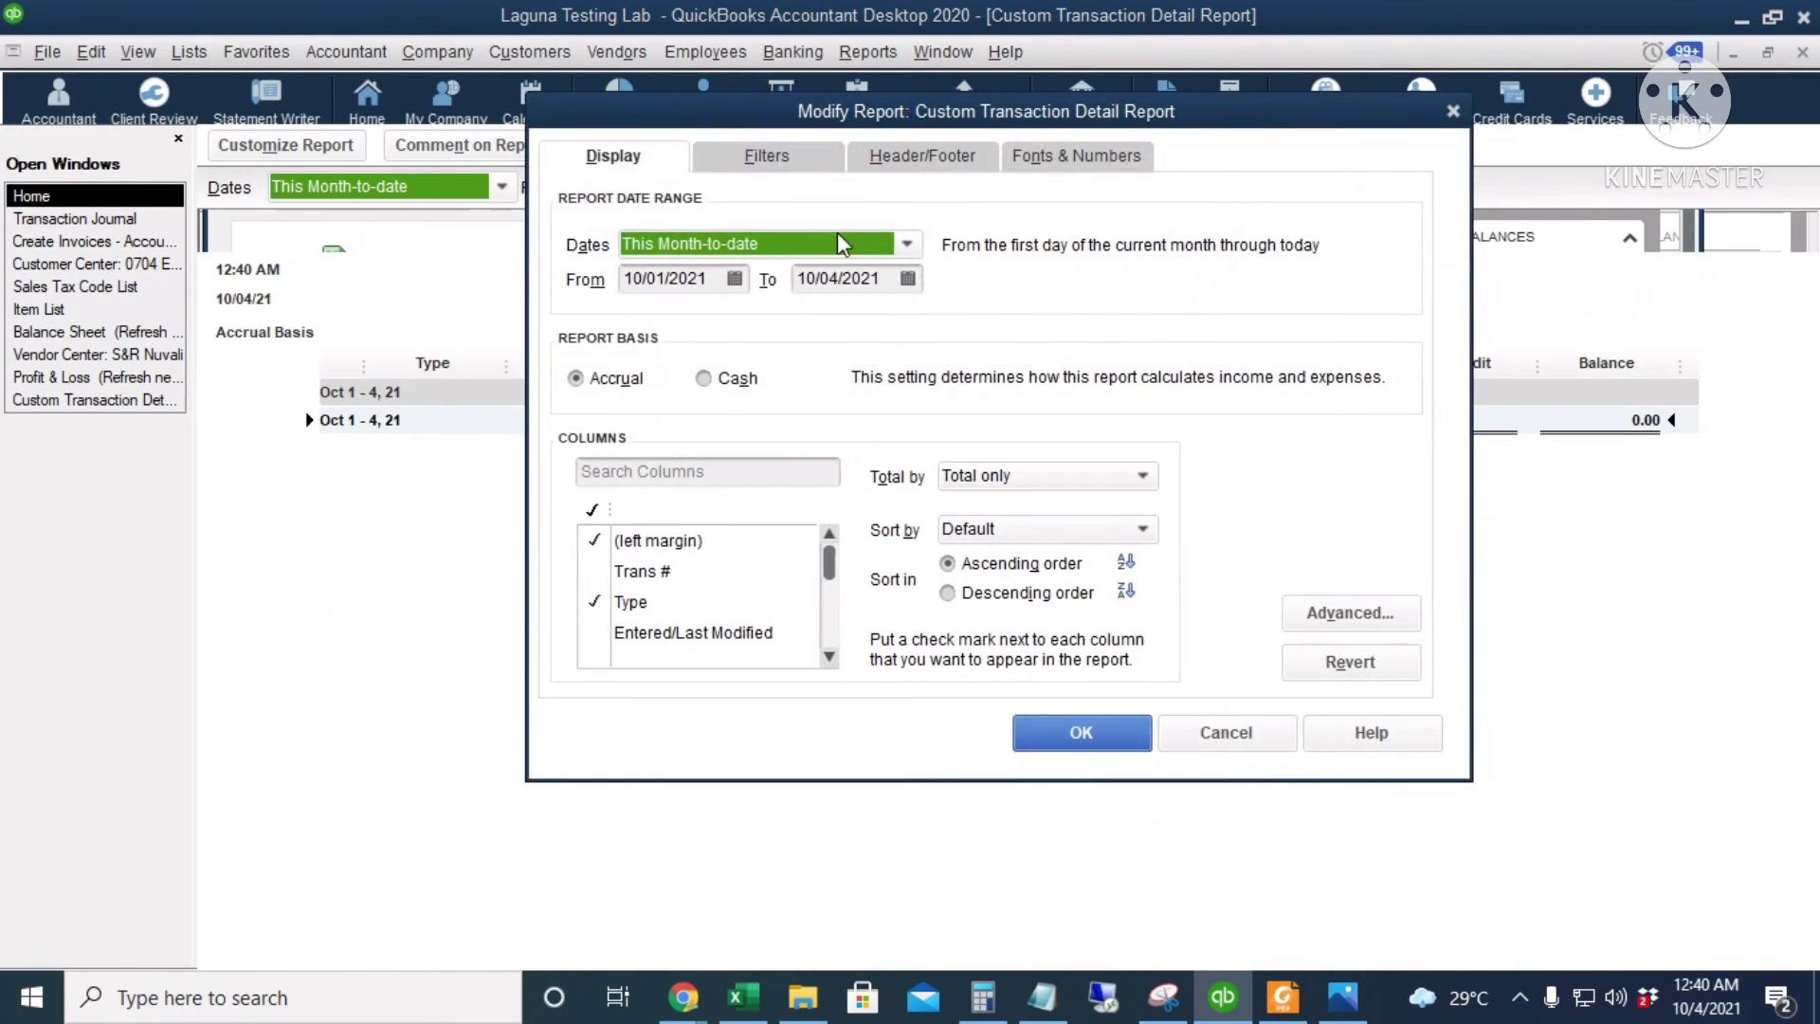
# - Filter the report to the accounts 2012 VAT Input and 25500 VAT Output, and generate it
pyautogui.click(766, 156)
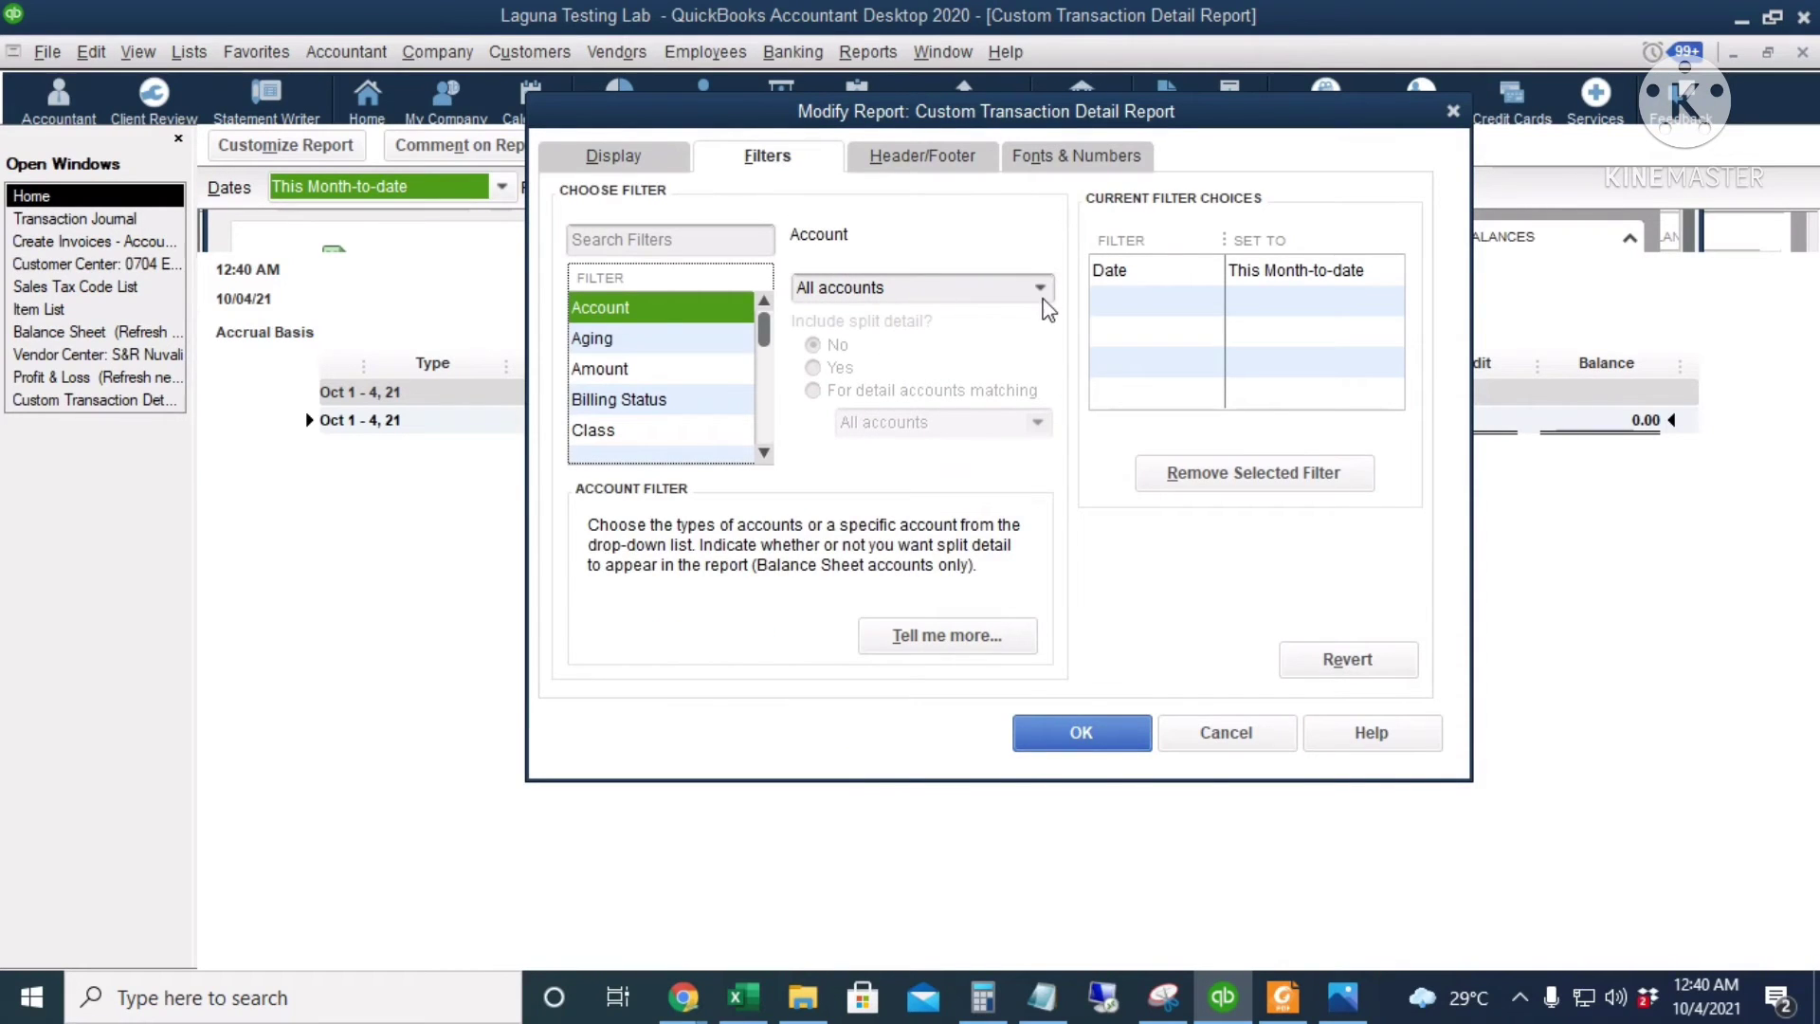
pyautogui.click(1040, 288)
pyautogui.click(928, 359)
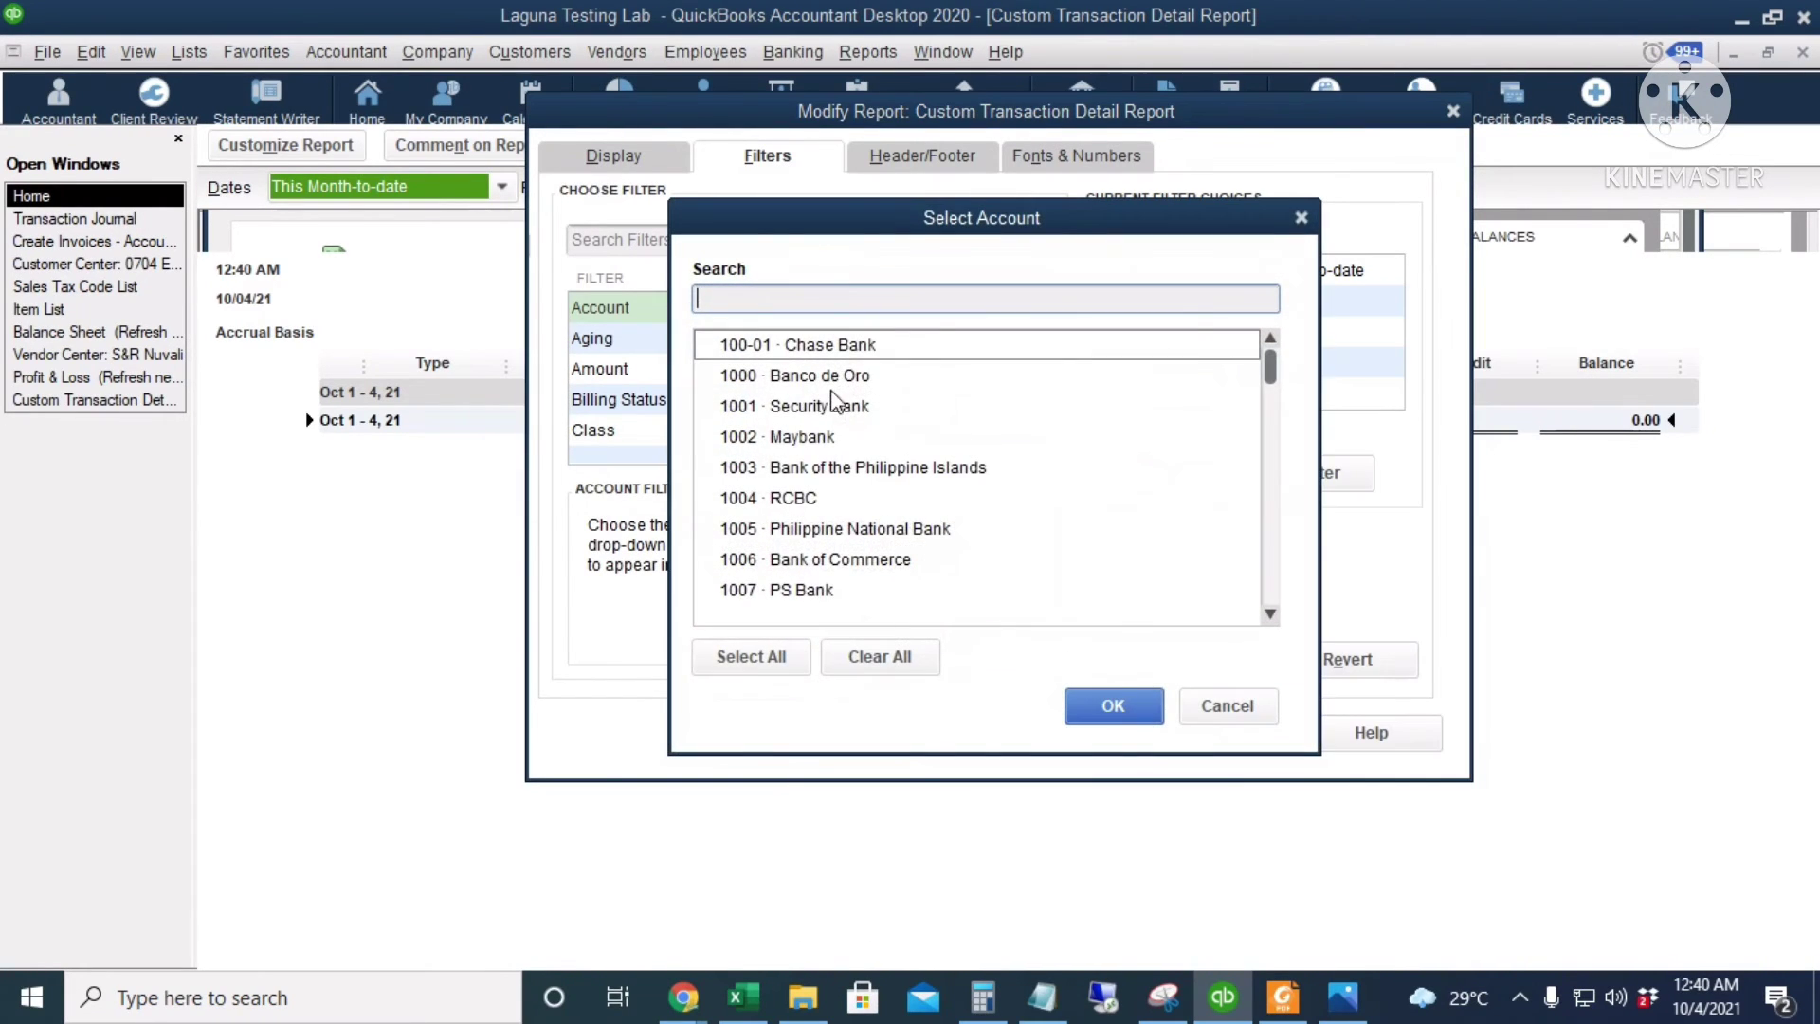
pyautogui.scroll(-2, 822, 574)
pyautogui.scroll(-5, 823, 569)
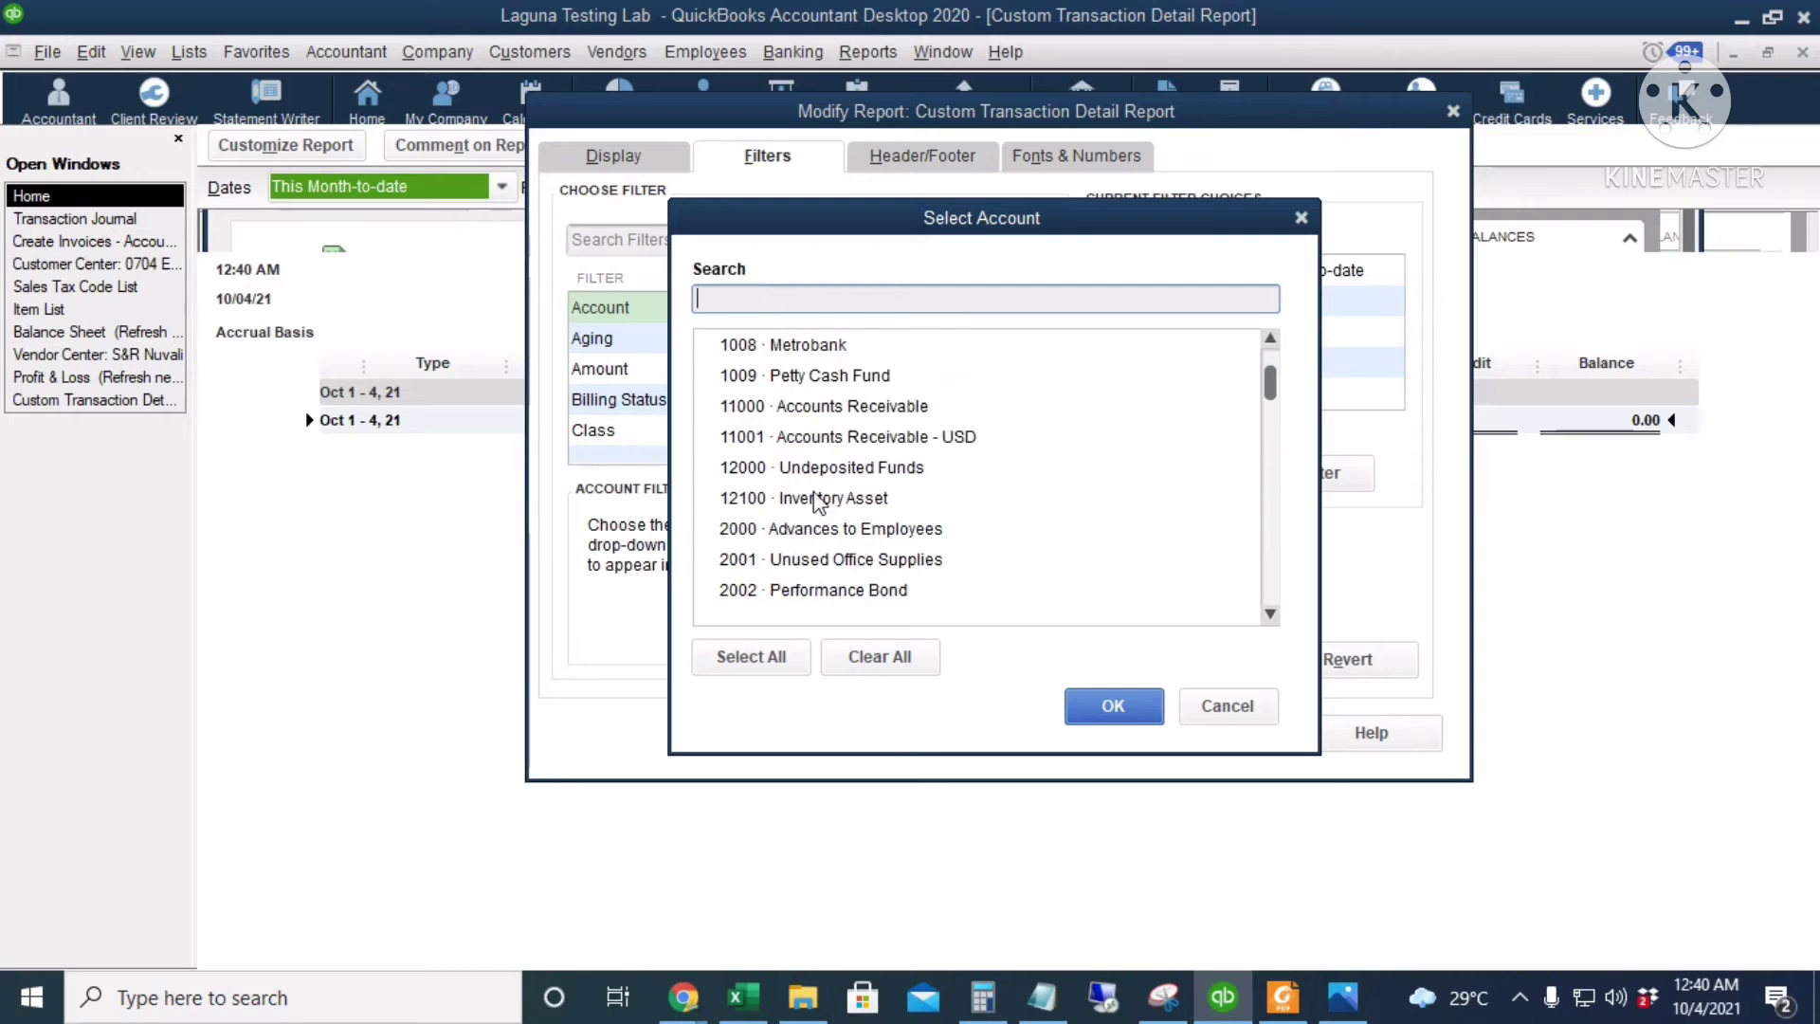
pyautogui.click(813, 507)
pyautogui.scroll(-11, 853, 559)
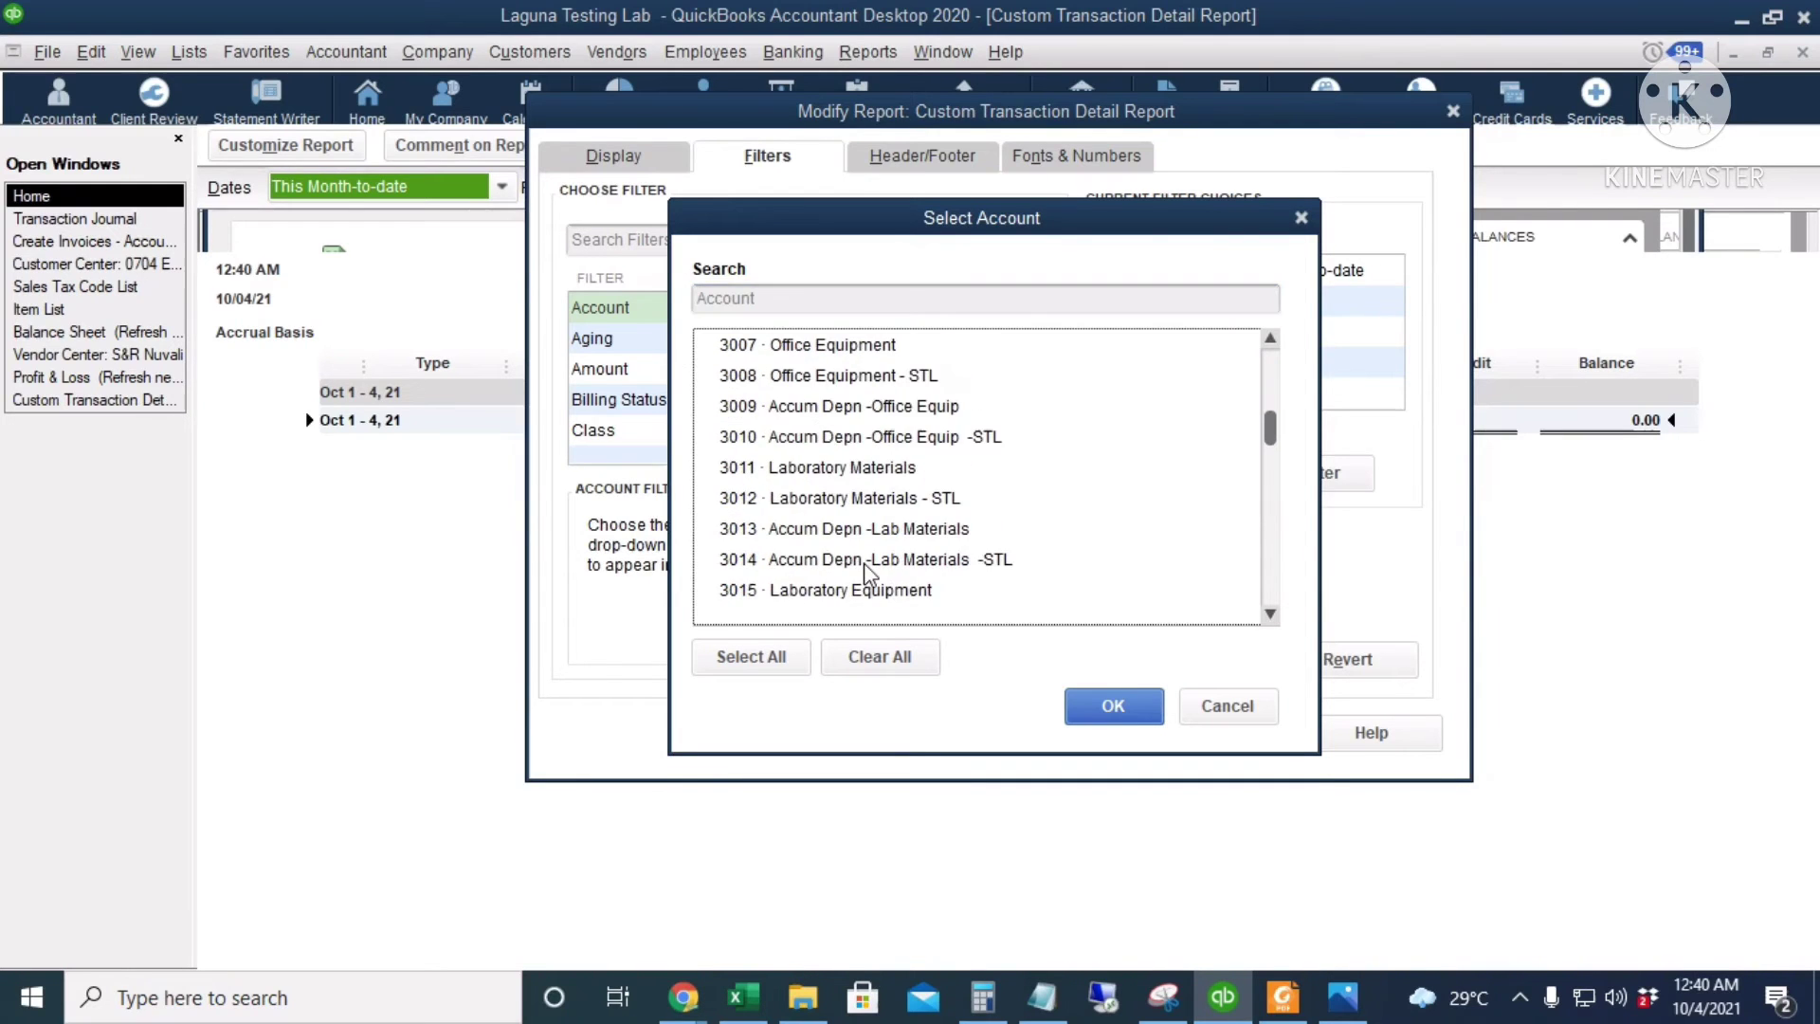
pyautogui.click(817, 564)
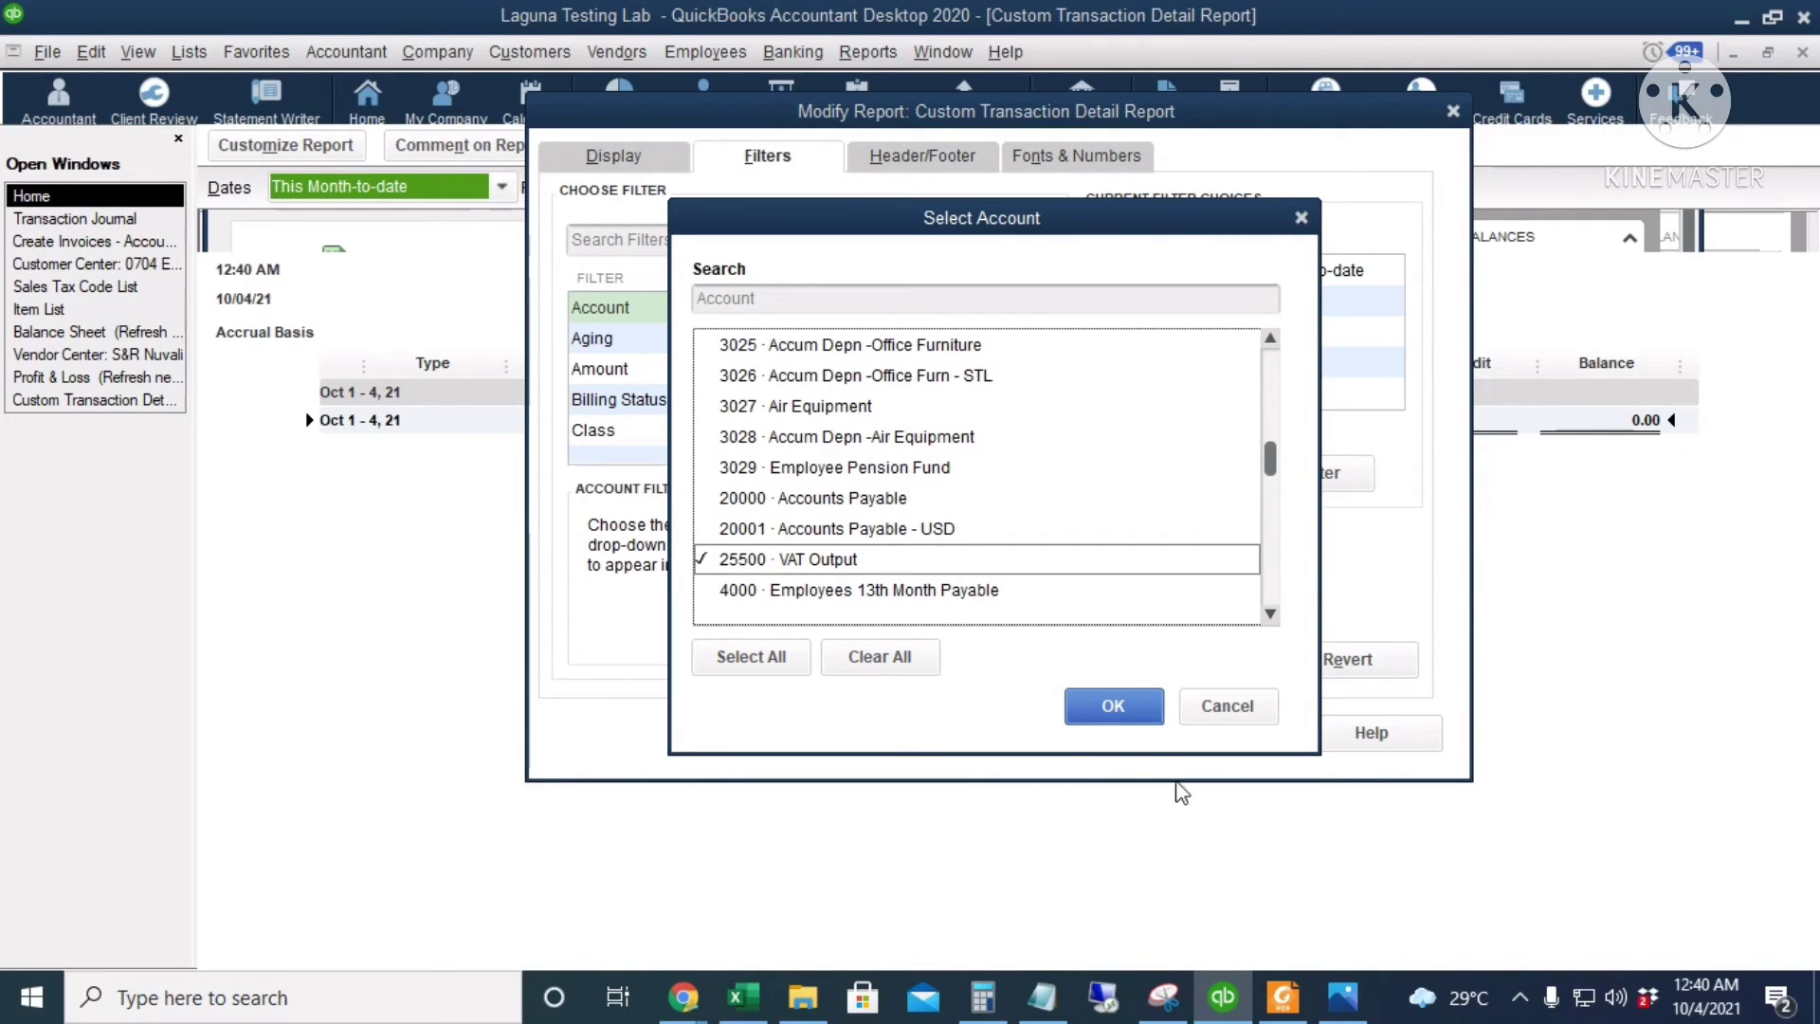
pyautogui.click(1111, 703)
pyautogui.click(1082, 728)
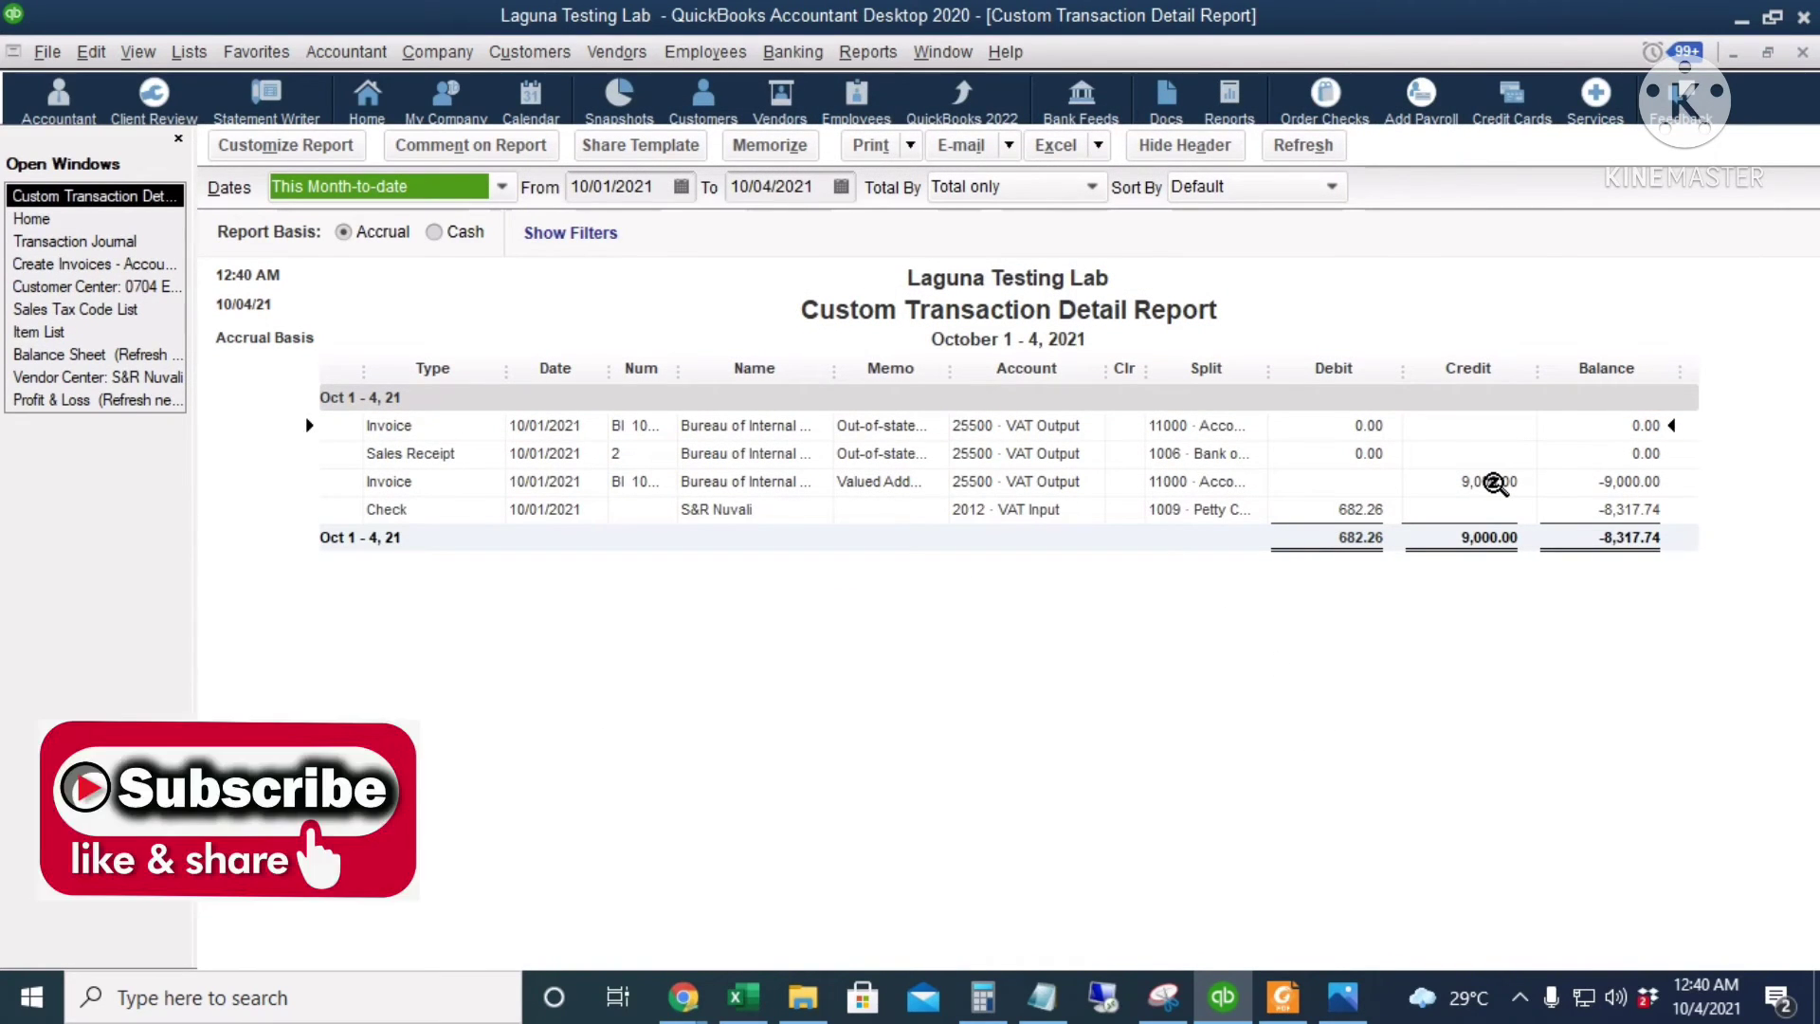
# - Change the report's title to "VAT Input and VAT Output"
pyautogui.click(1317, 515)
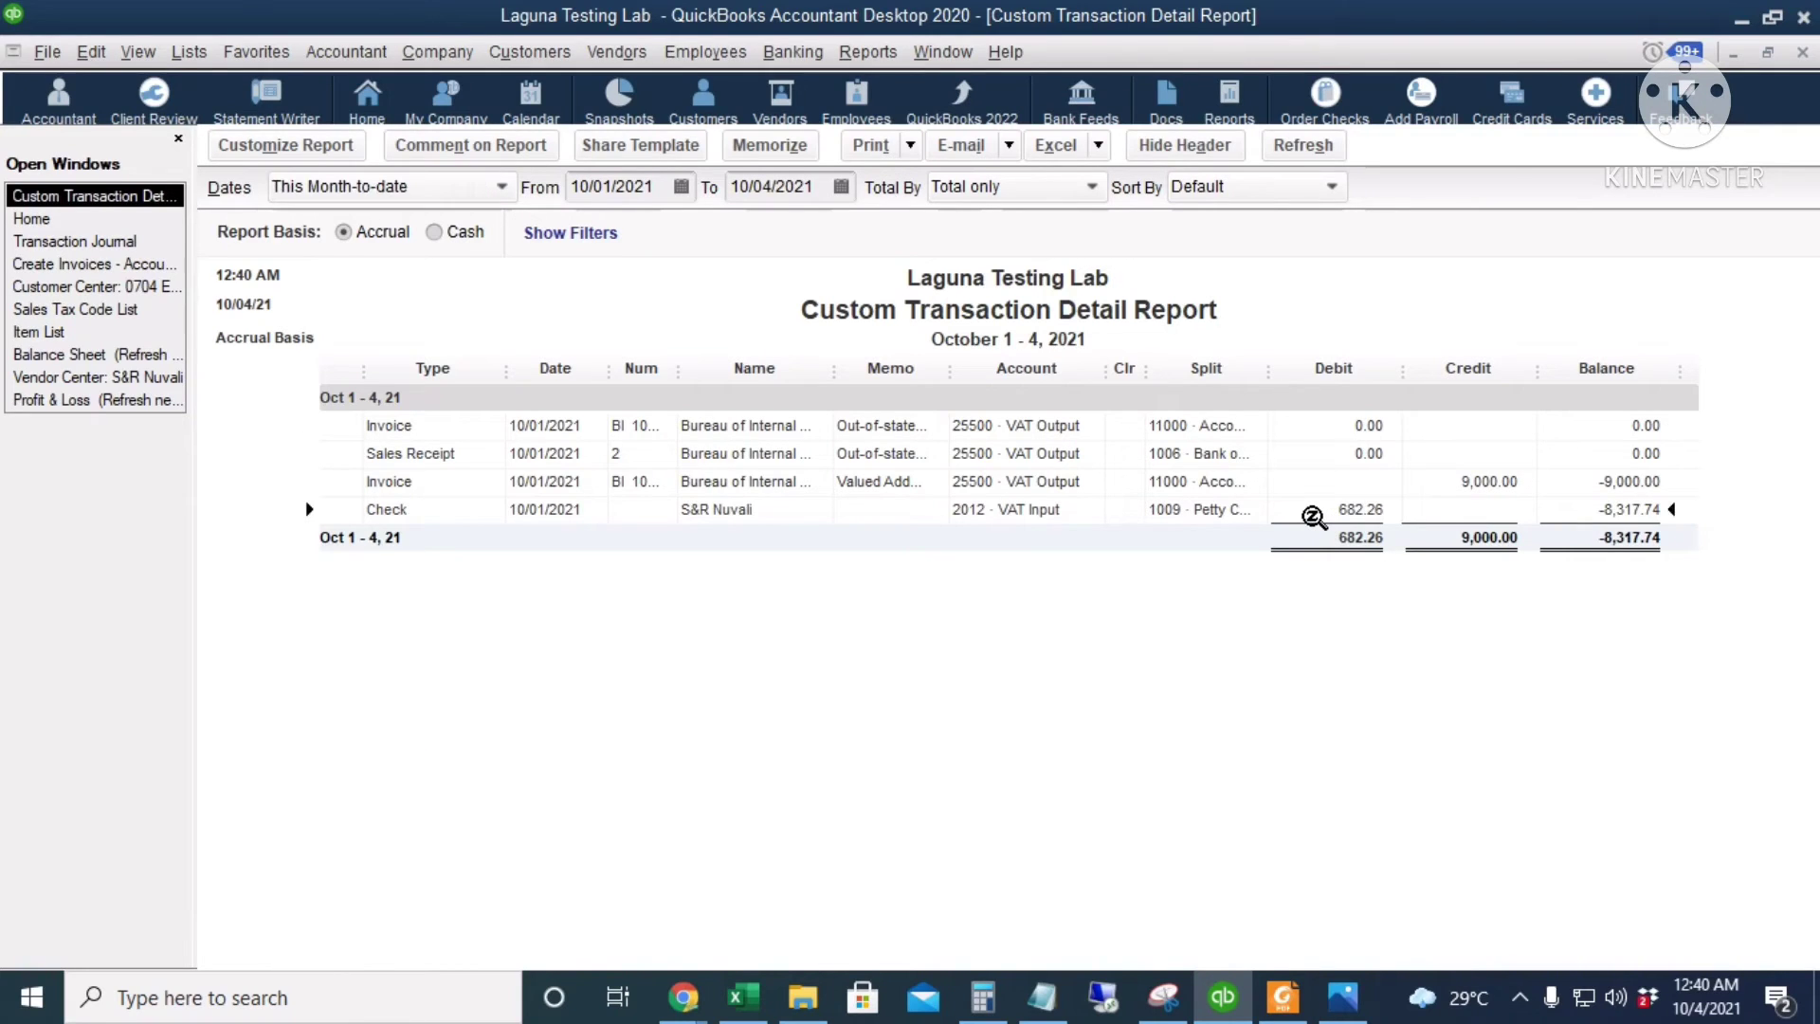
pyautogui.press('Down')
pyautogui.click(284, 147)
pyautogui.click(910, 151)
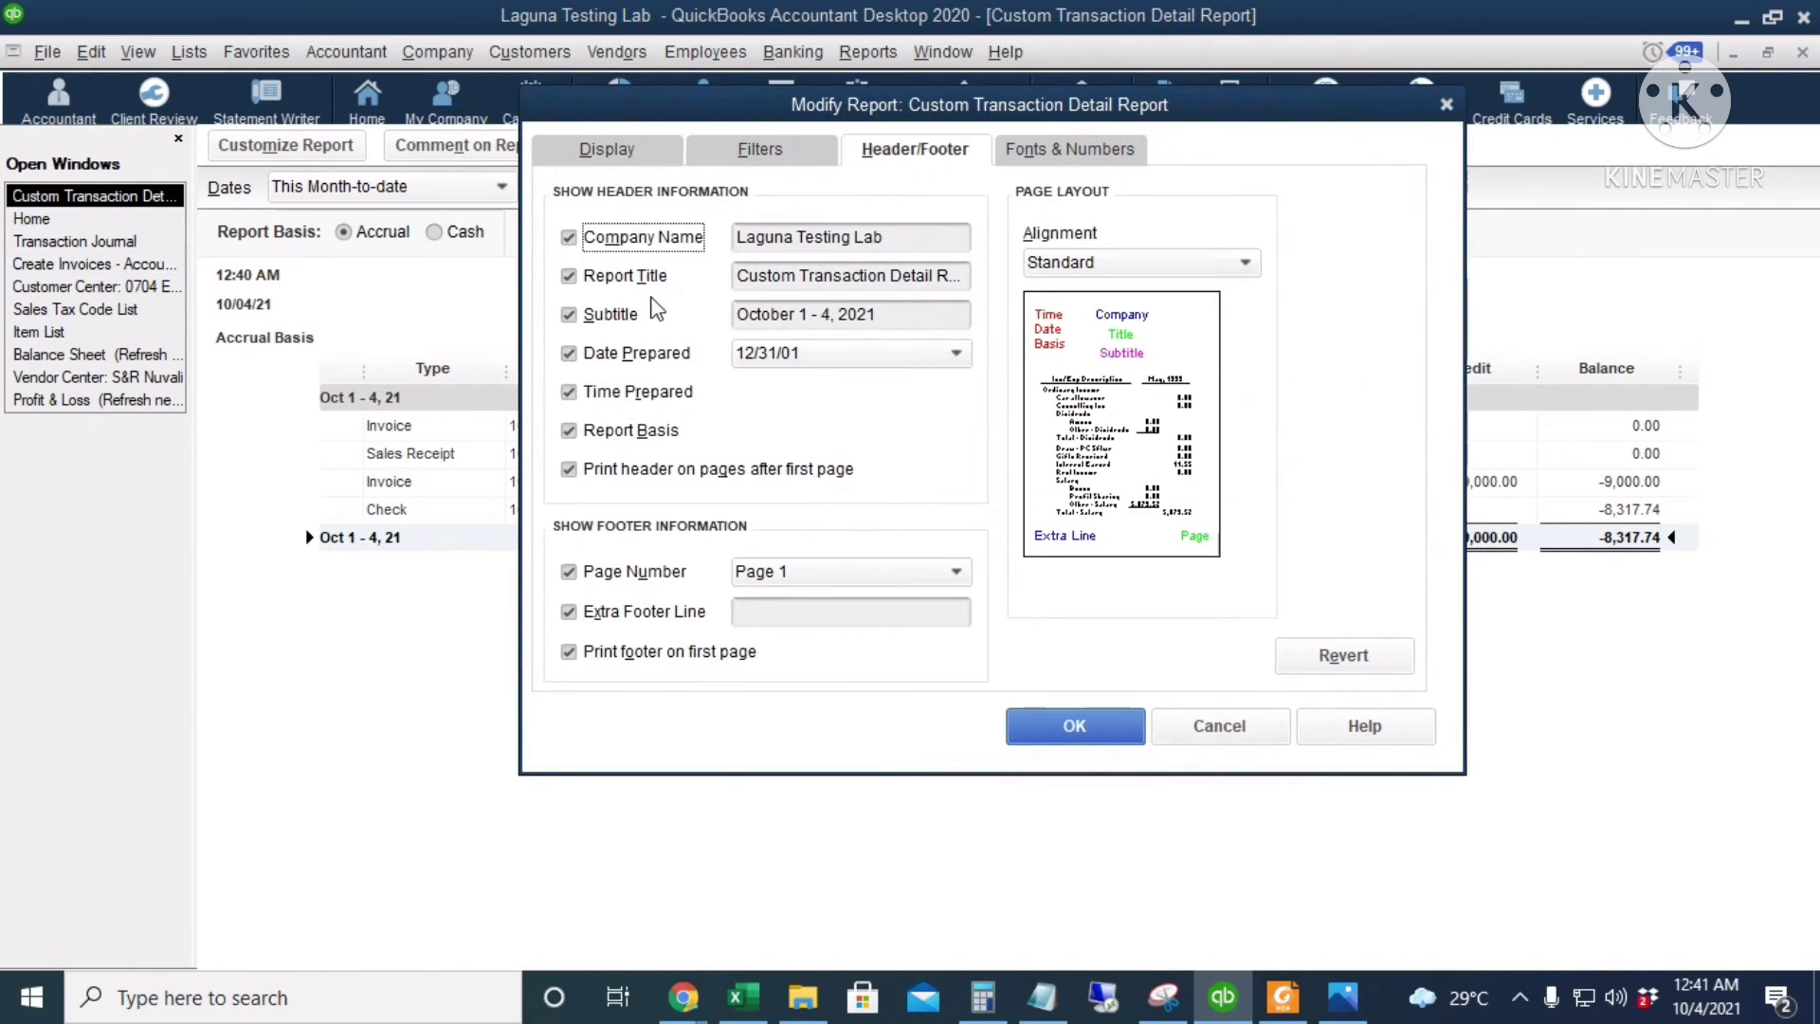
pyautogui.moveTo(732, 277); pyautogui.dragTo(1115, 334)
pyautogui.write('VAT In')
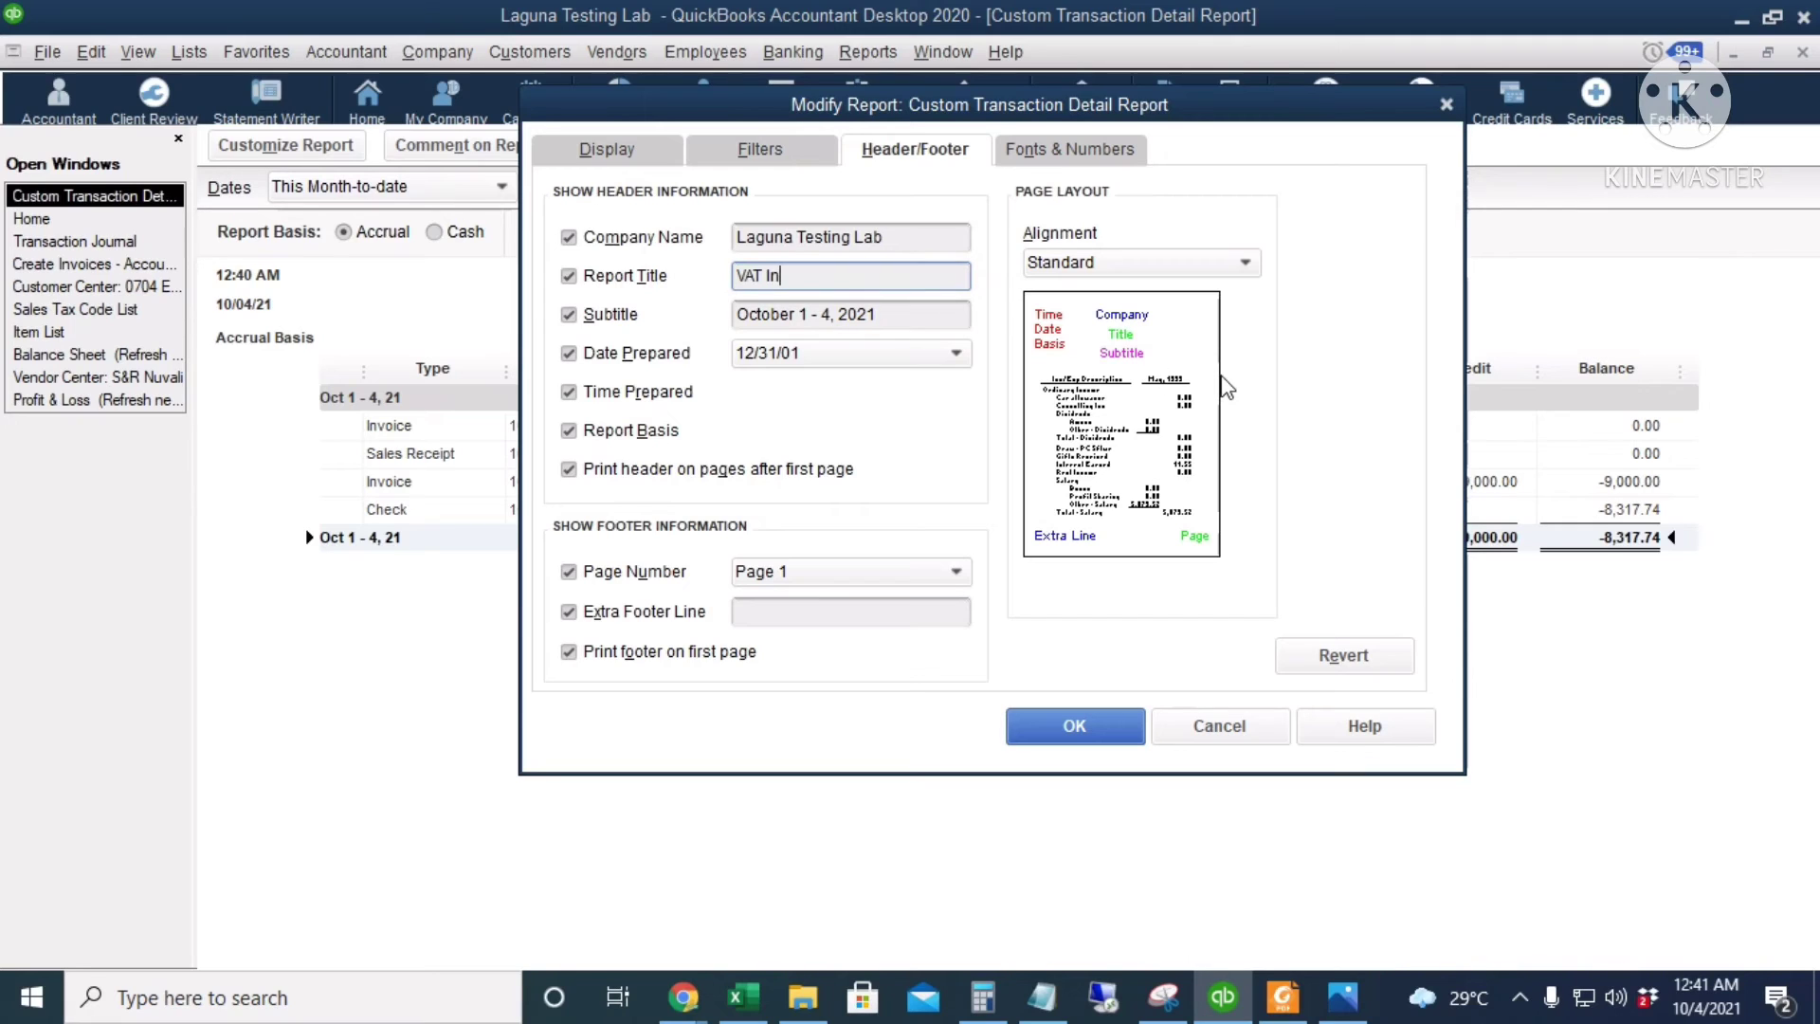
pyautogui.write('put and VAT ')
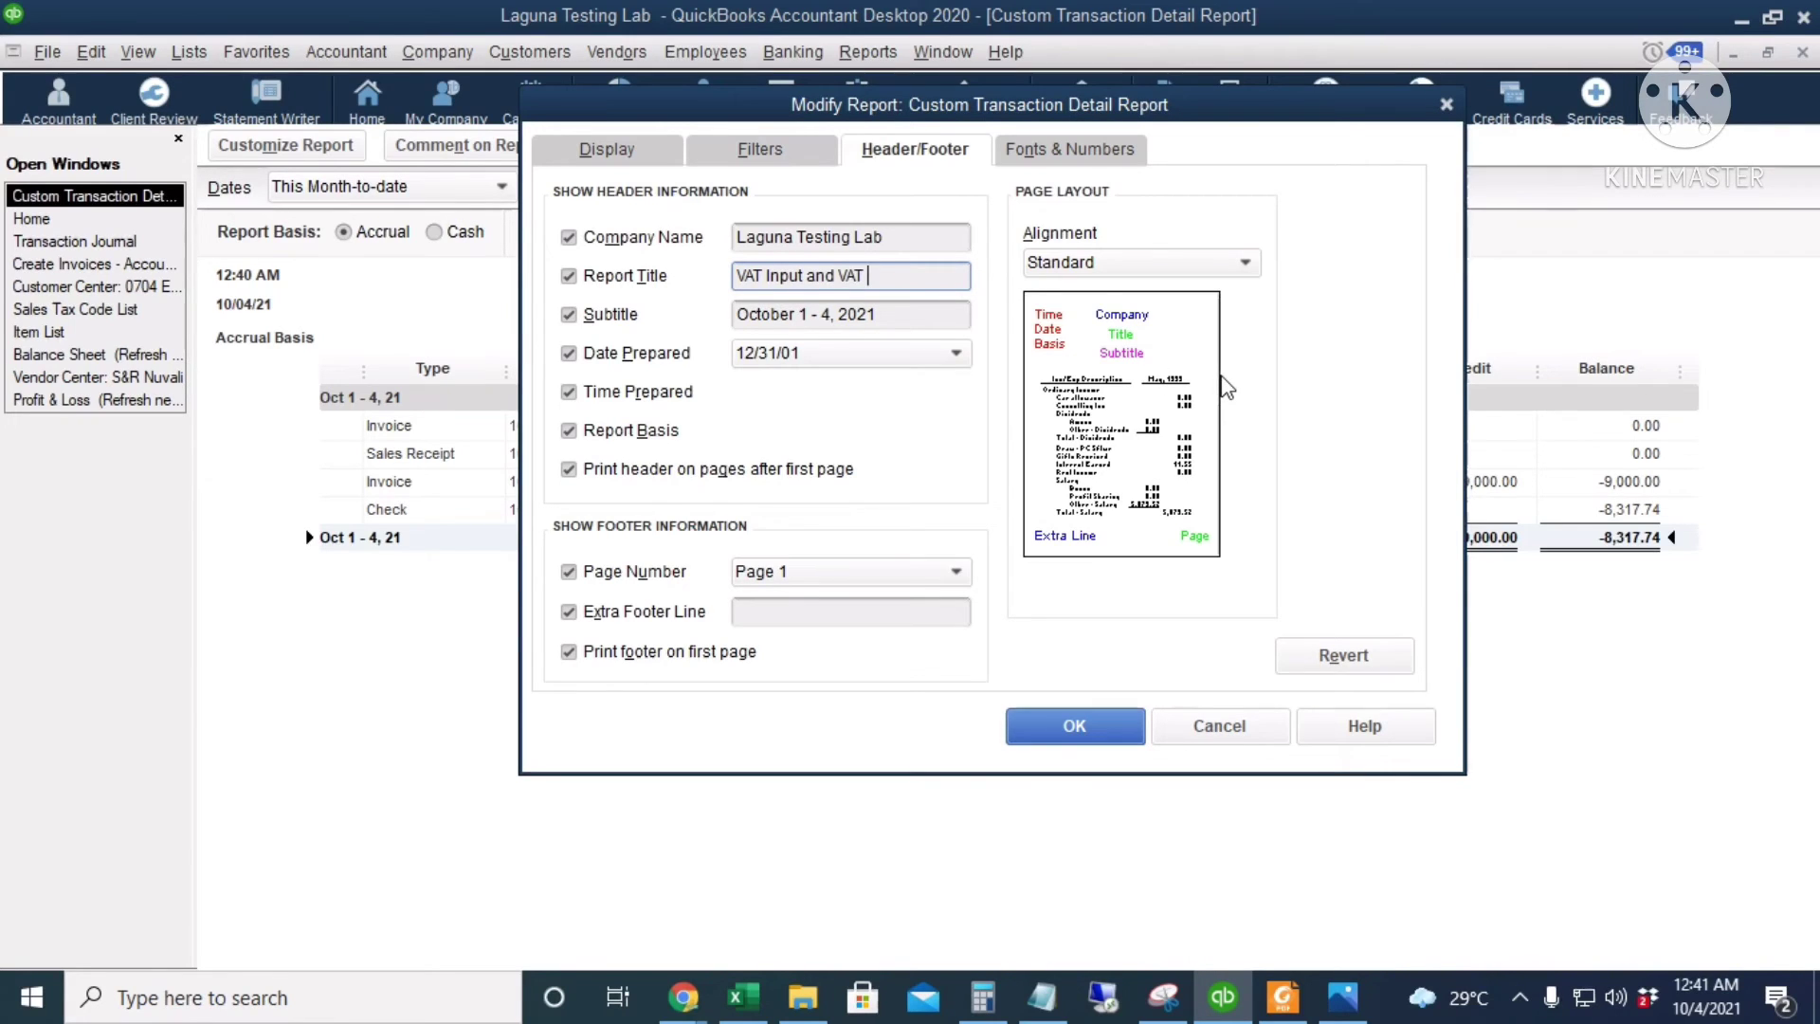
pyautogui.write('Out')
pyautogui.press('BackSpace')
pyautogui.click(1086, 735)
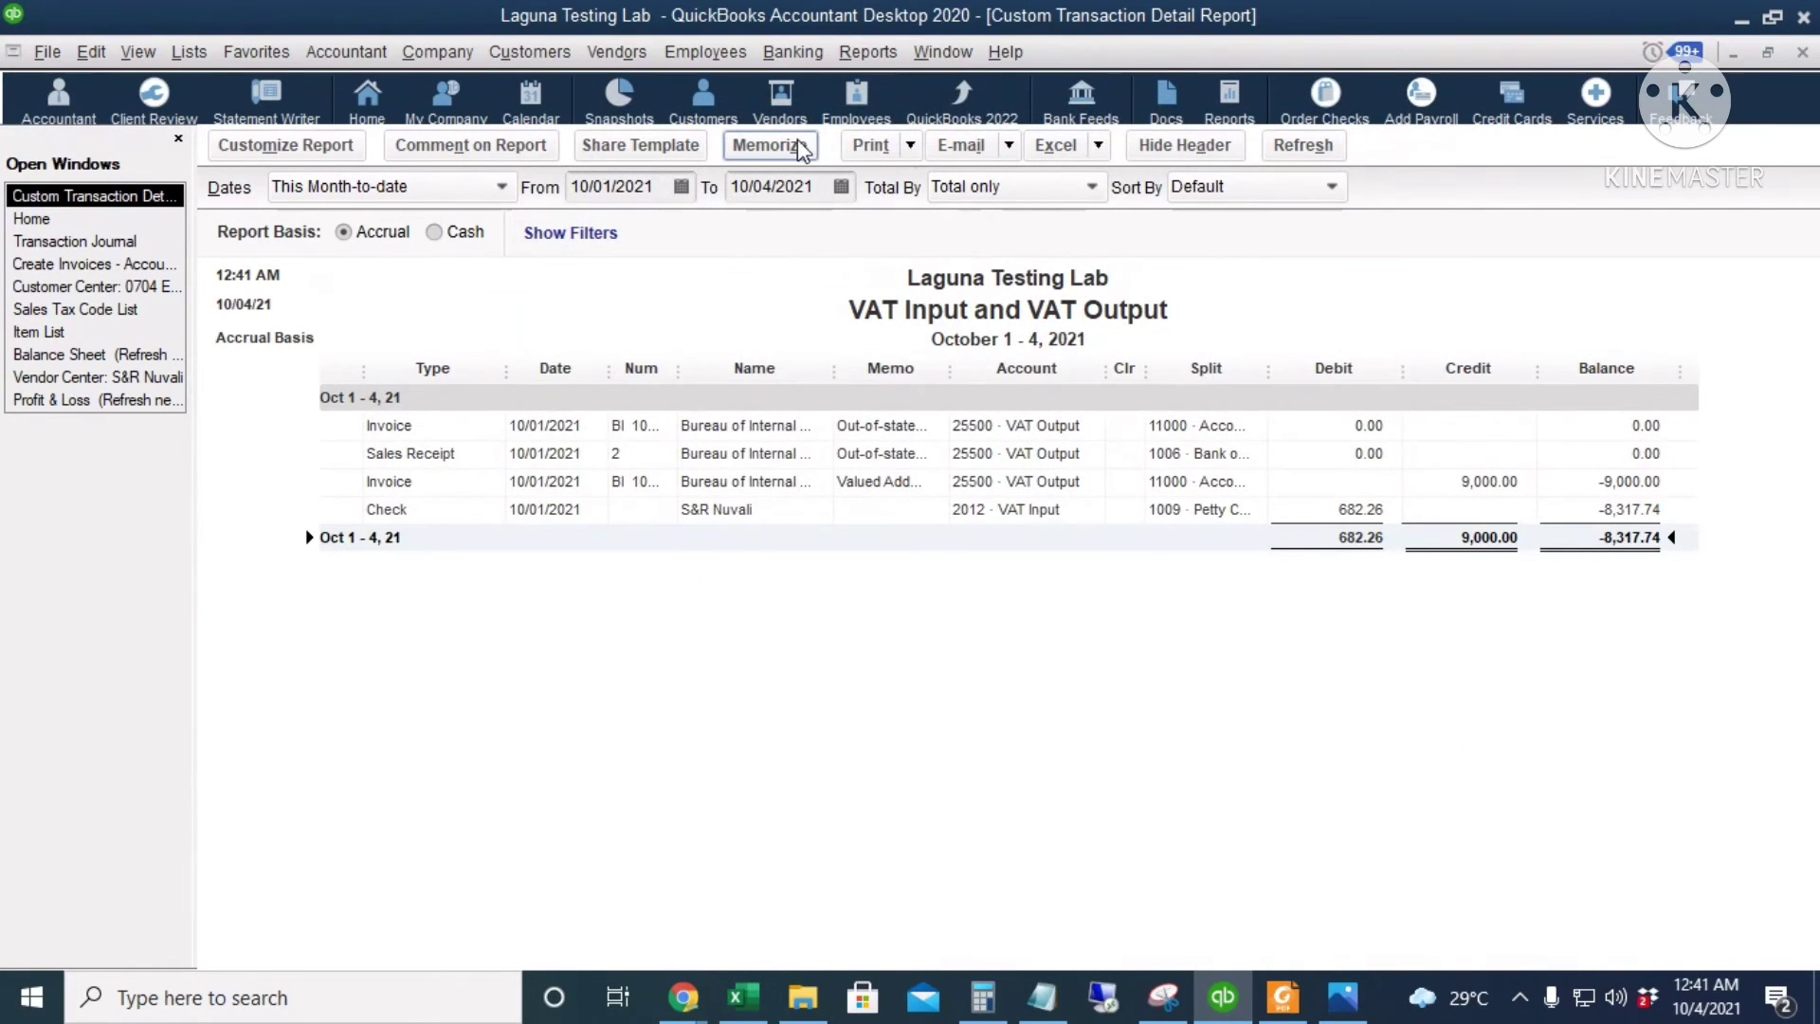
# - Memorize the report as "VAT Input and VAT Output" in the Company memorized report group
pyautogui.click(801, 149)
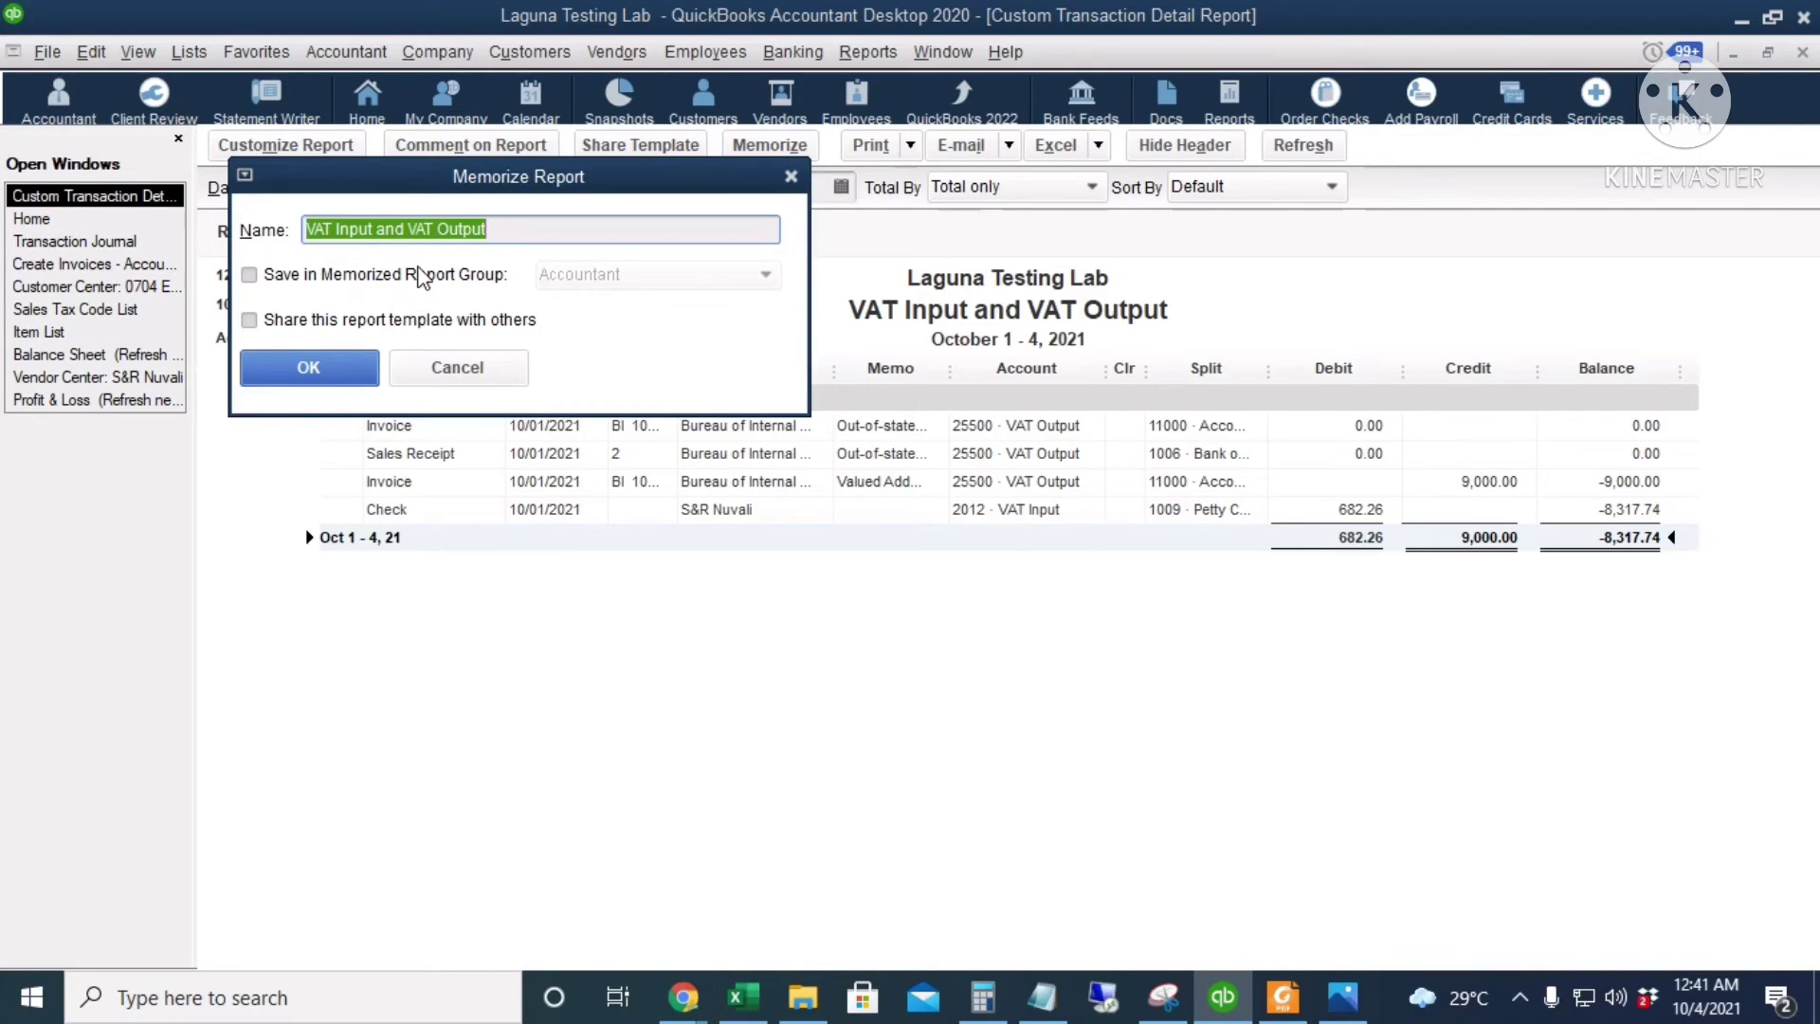
pyautogui.click(413, 275)
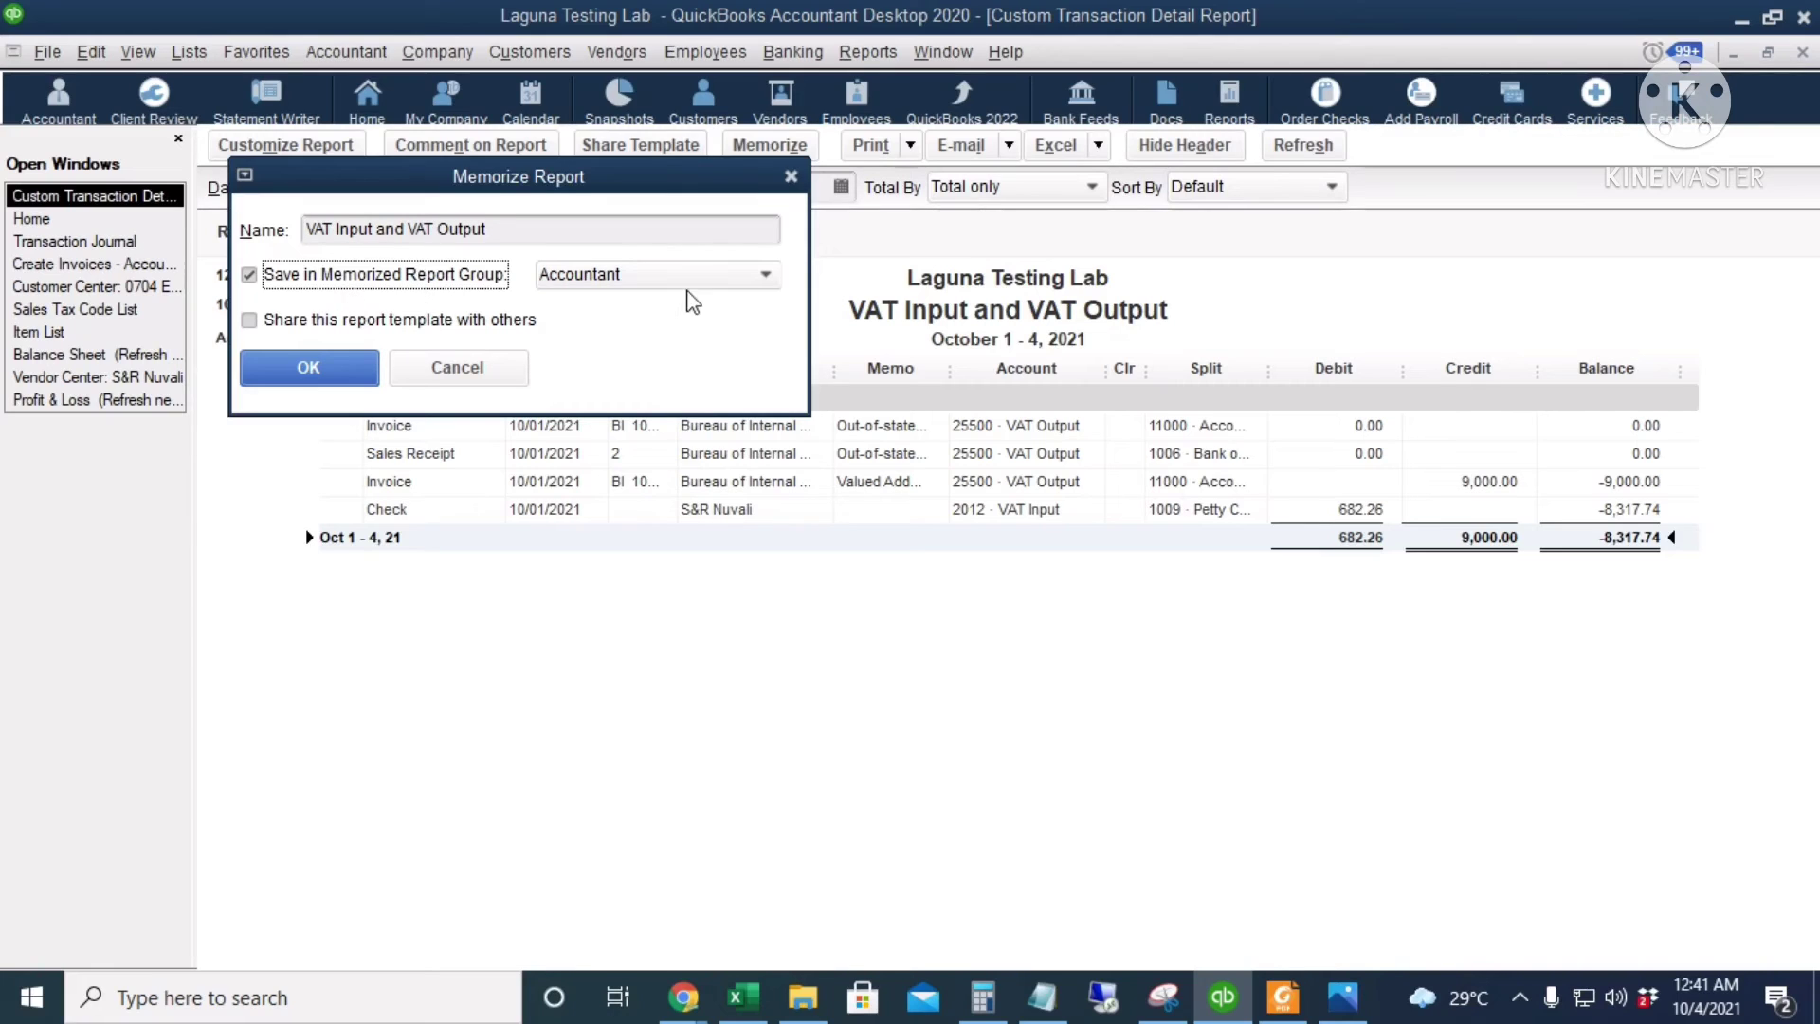
pyautogui.click(720, 277)
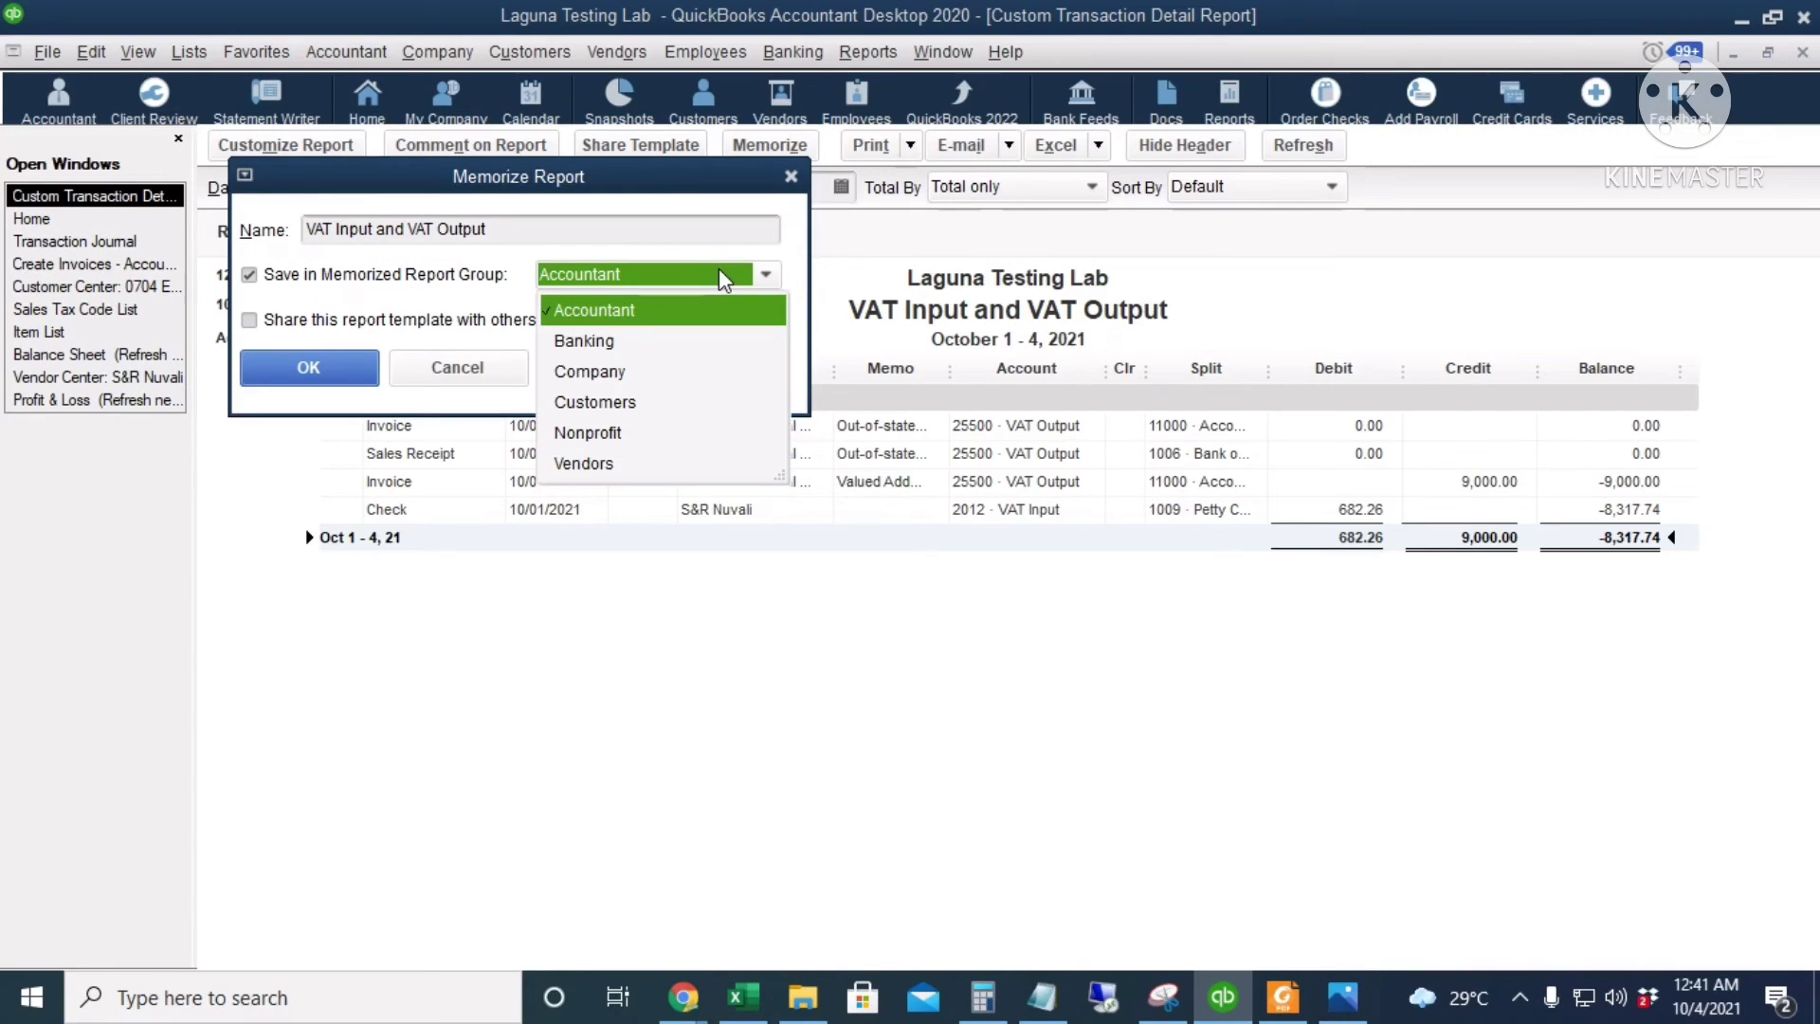
pyautogui.click(652, 372)
pyautogui.click(333, 367)
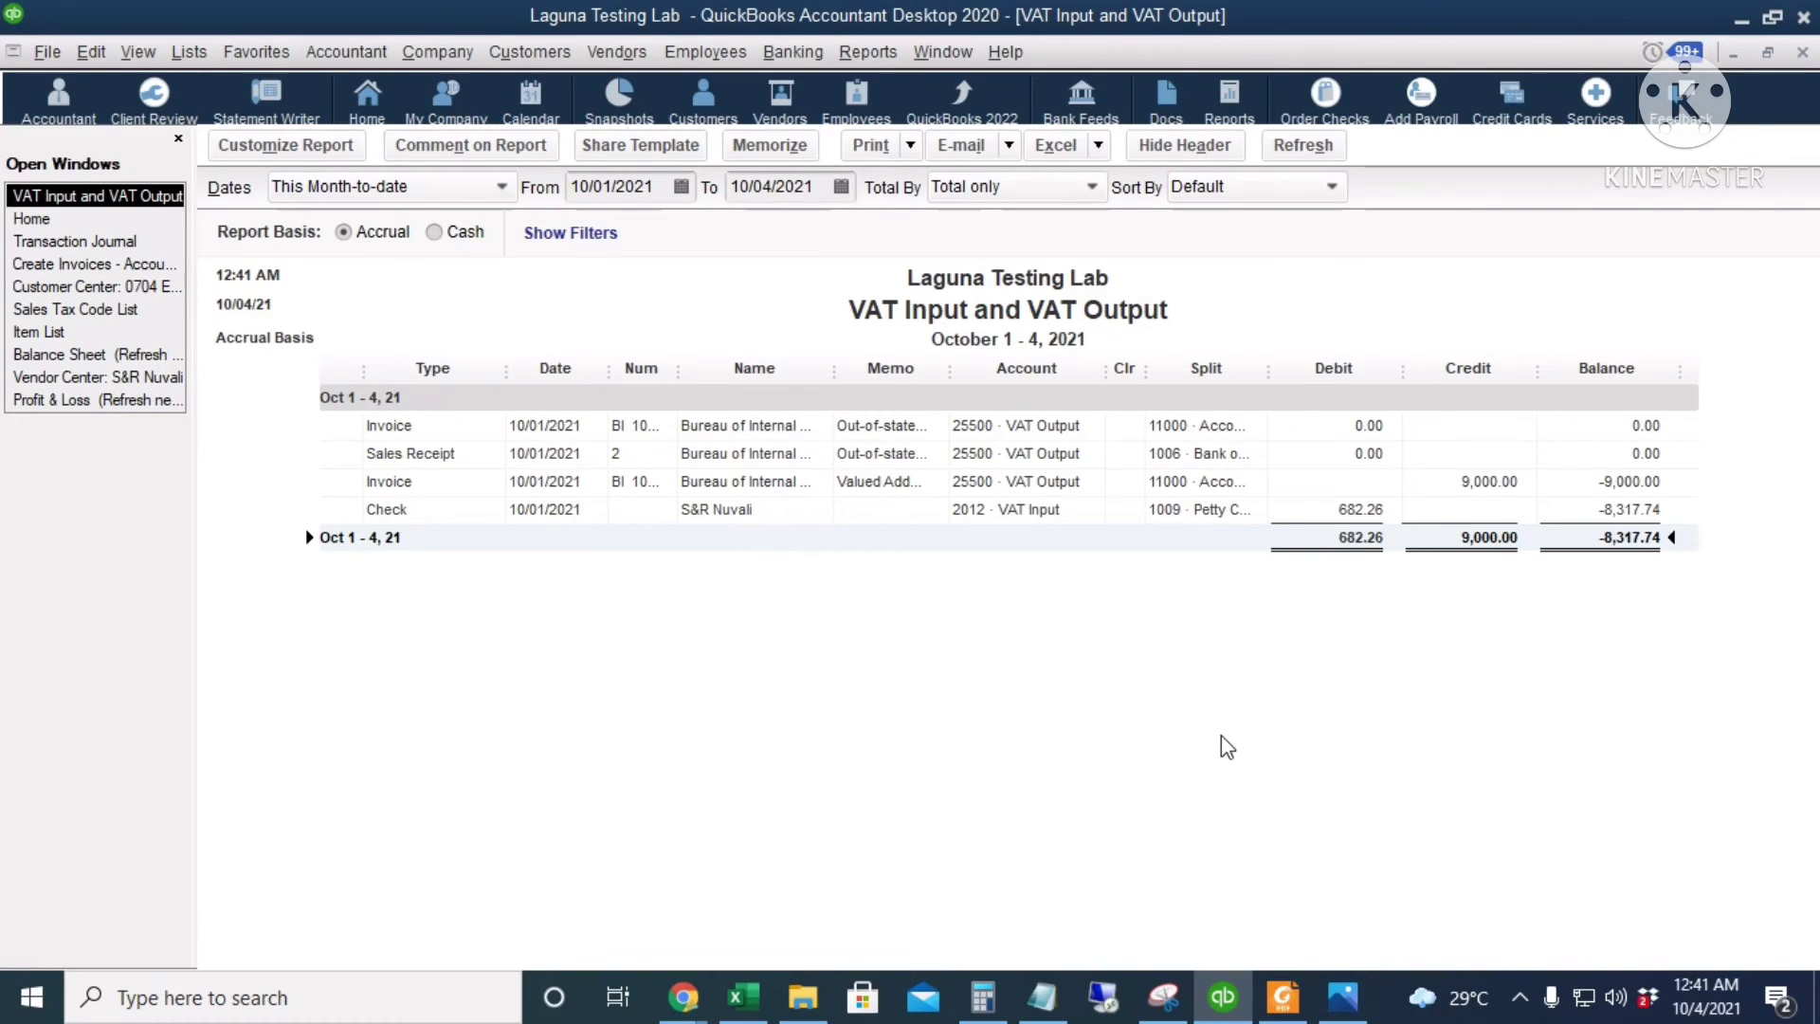
# - Close the report, reopen the memorized VAT Input and VAT Output report from the Company group, and examine its total balance
pyautogui.press('Escape')
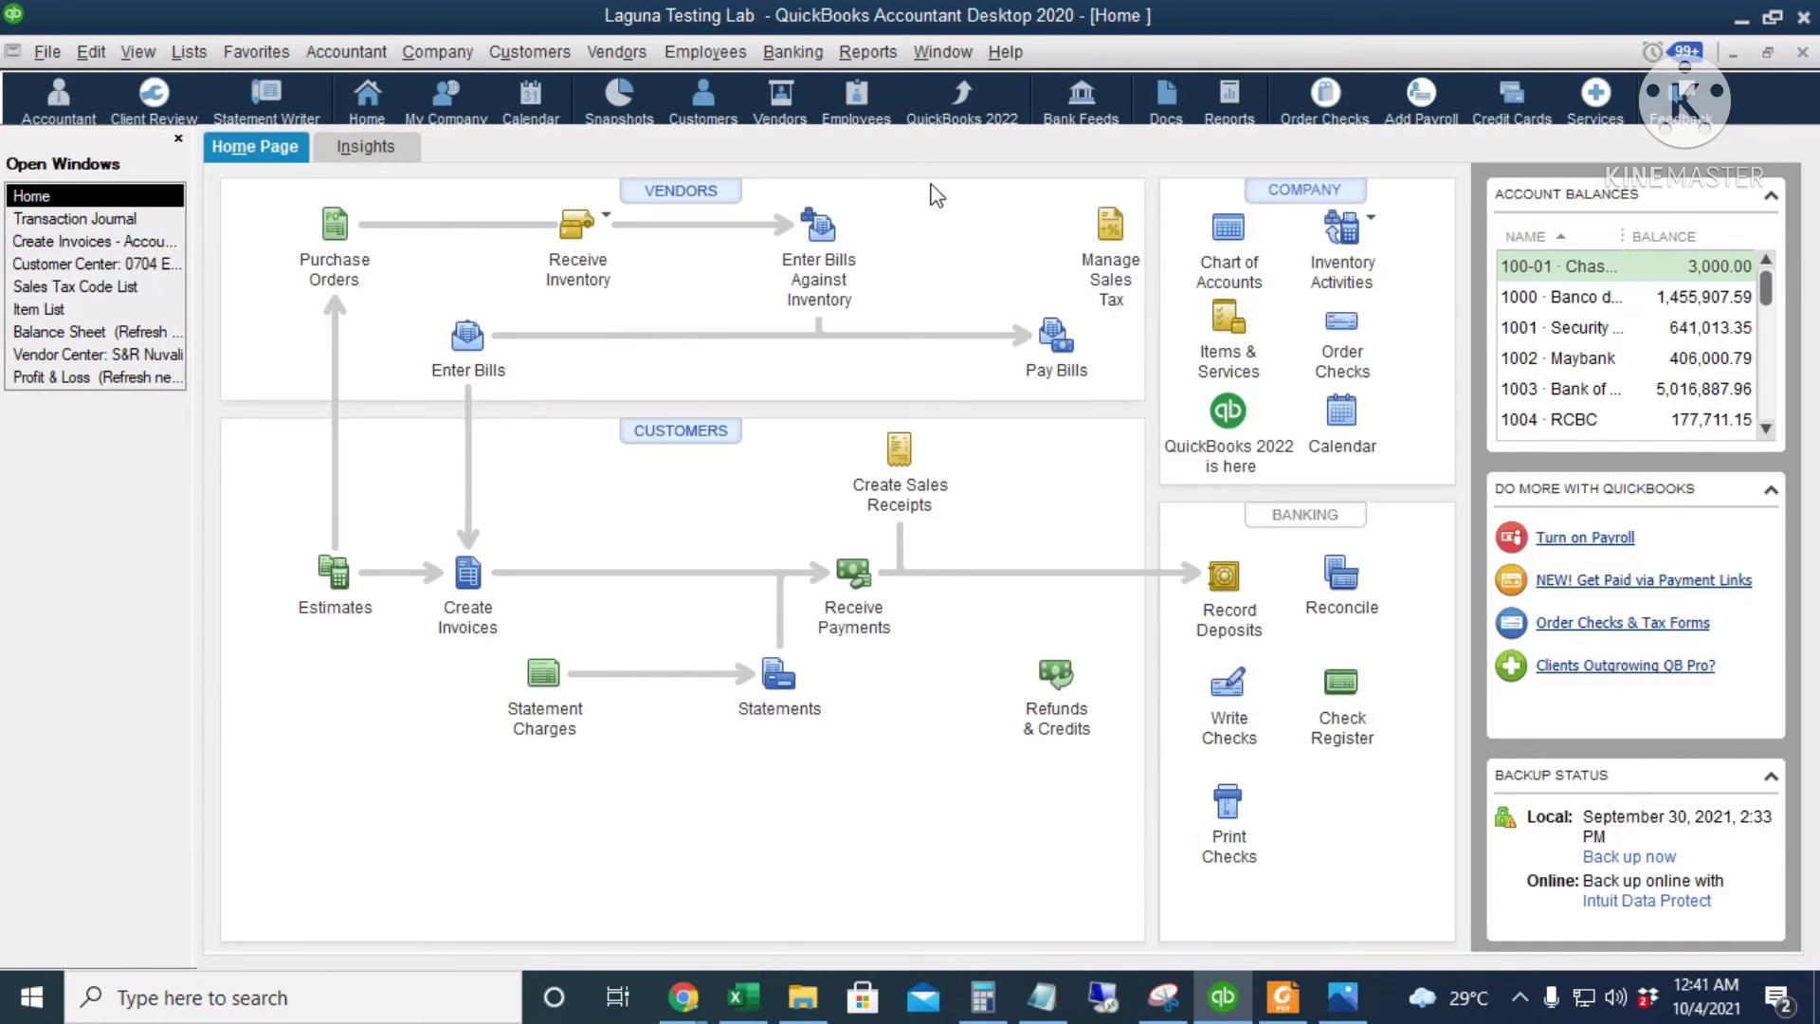
pyautogui.click(878, 53)
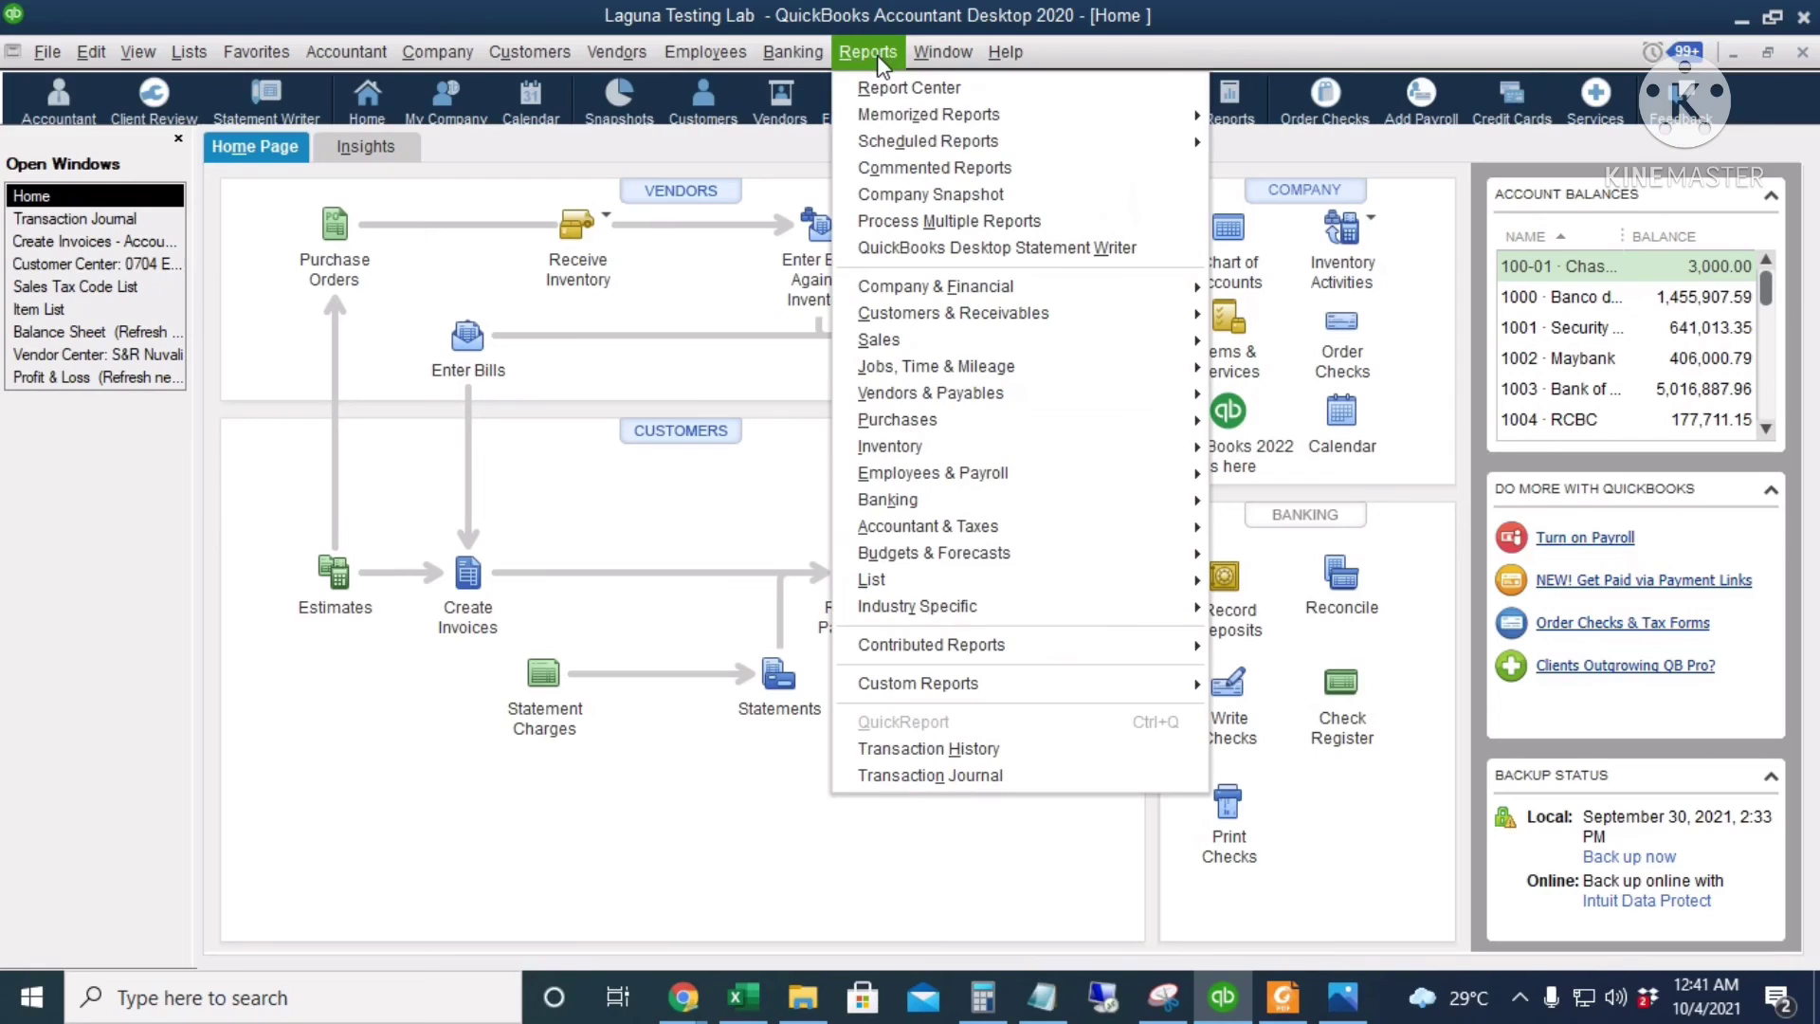
pyautogui.moveTo(1029, 113)
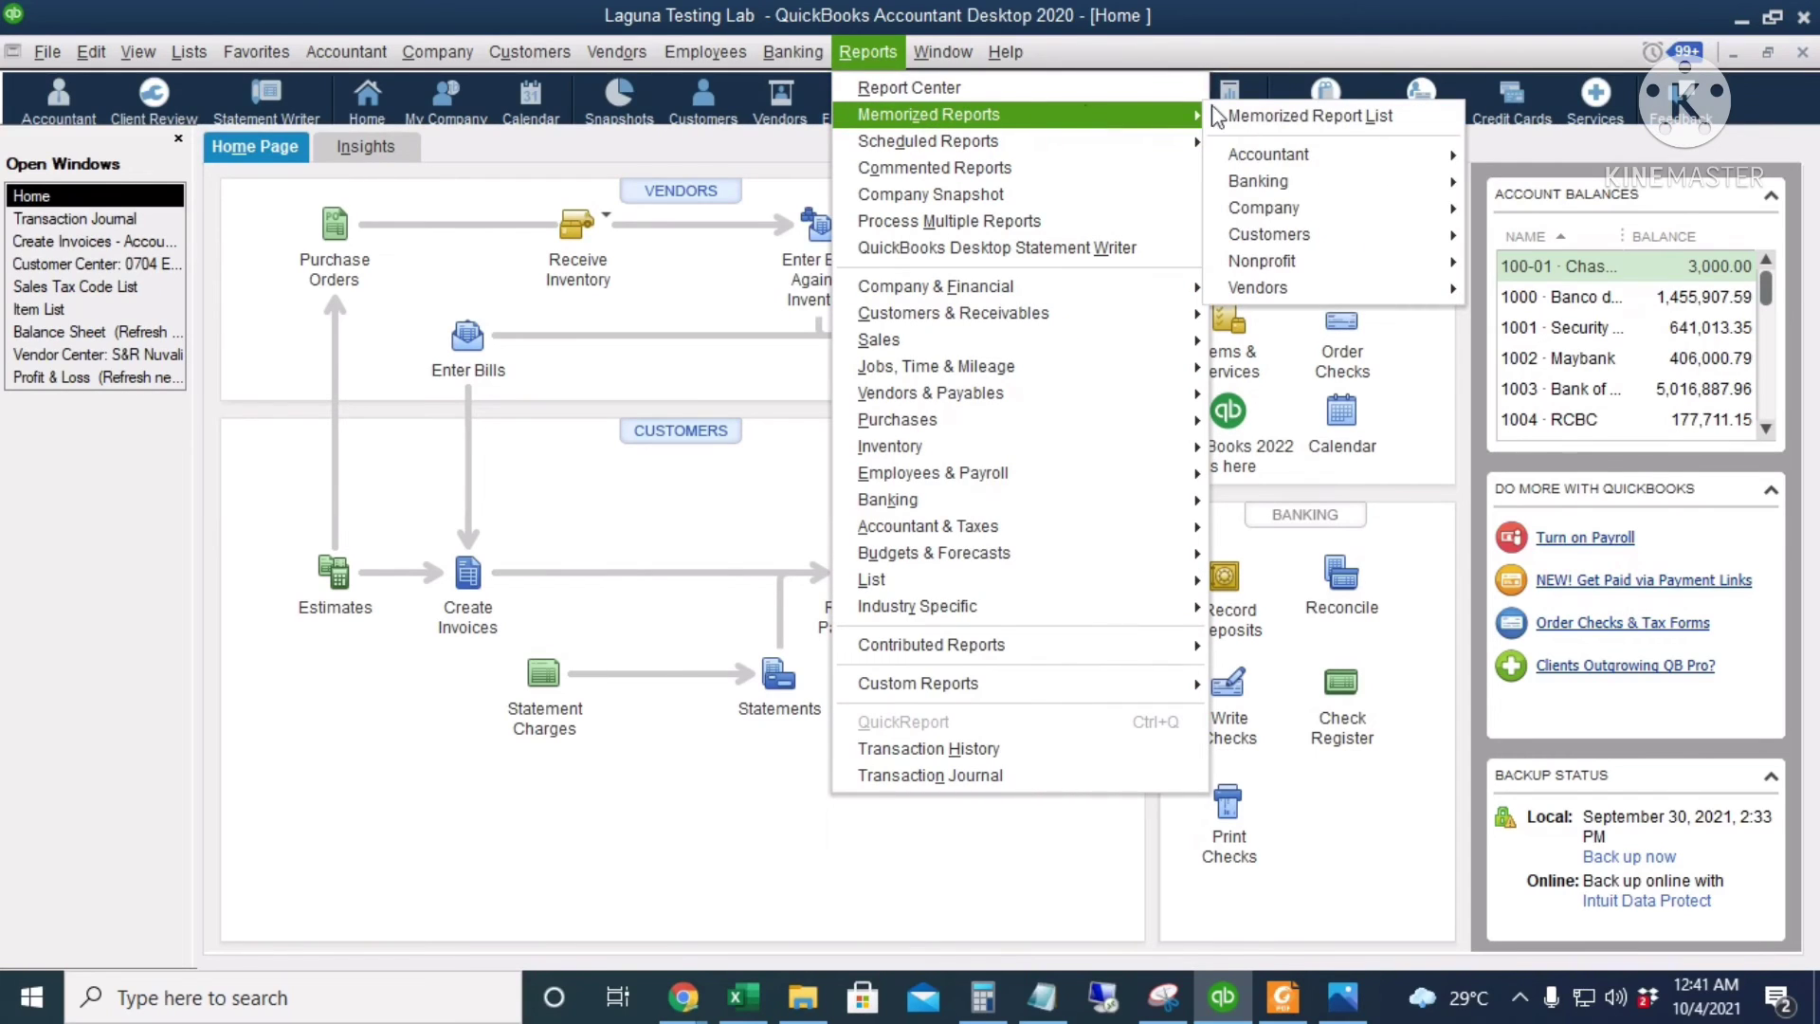
pyautogui.moveTo(1414, 211)
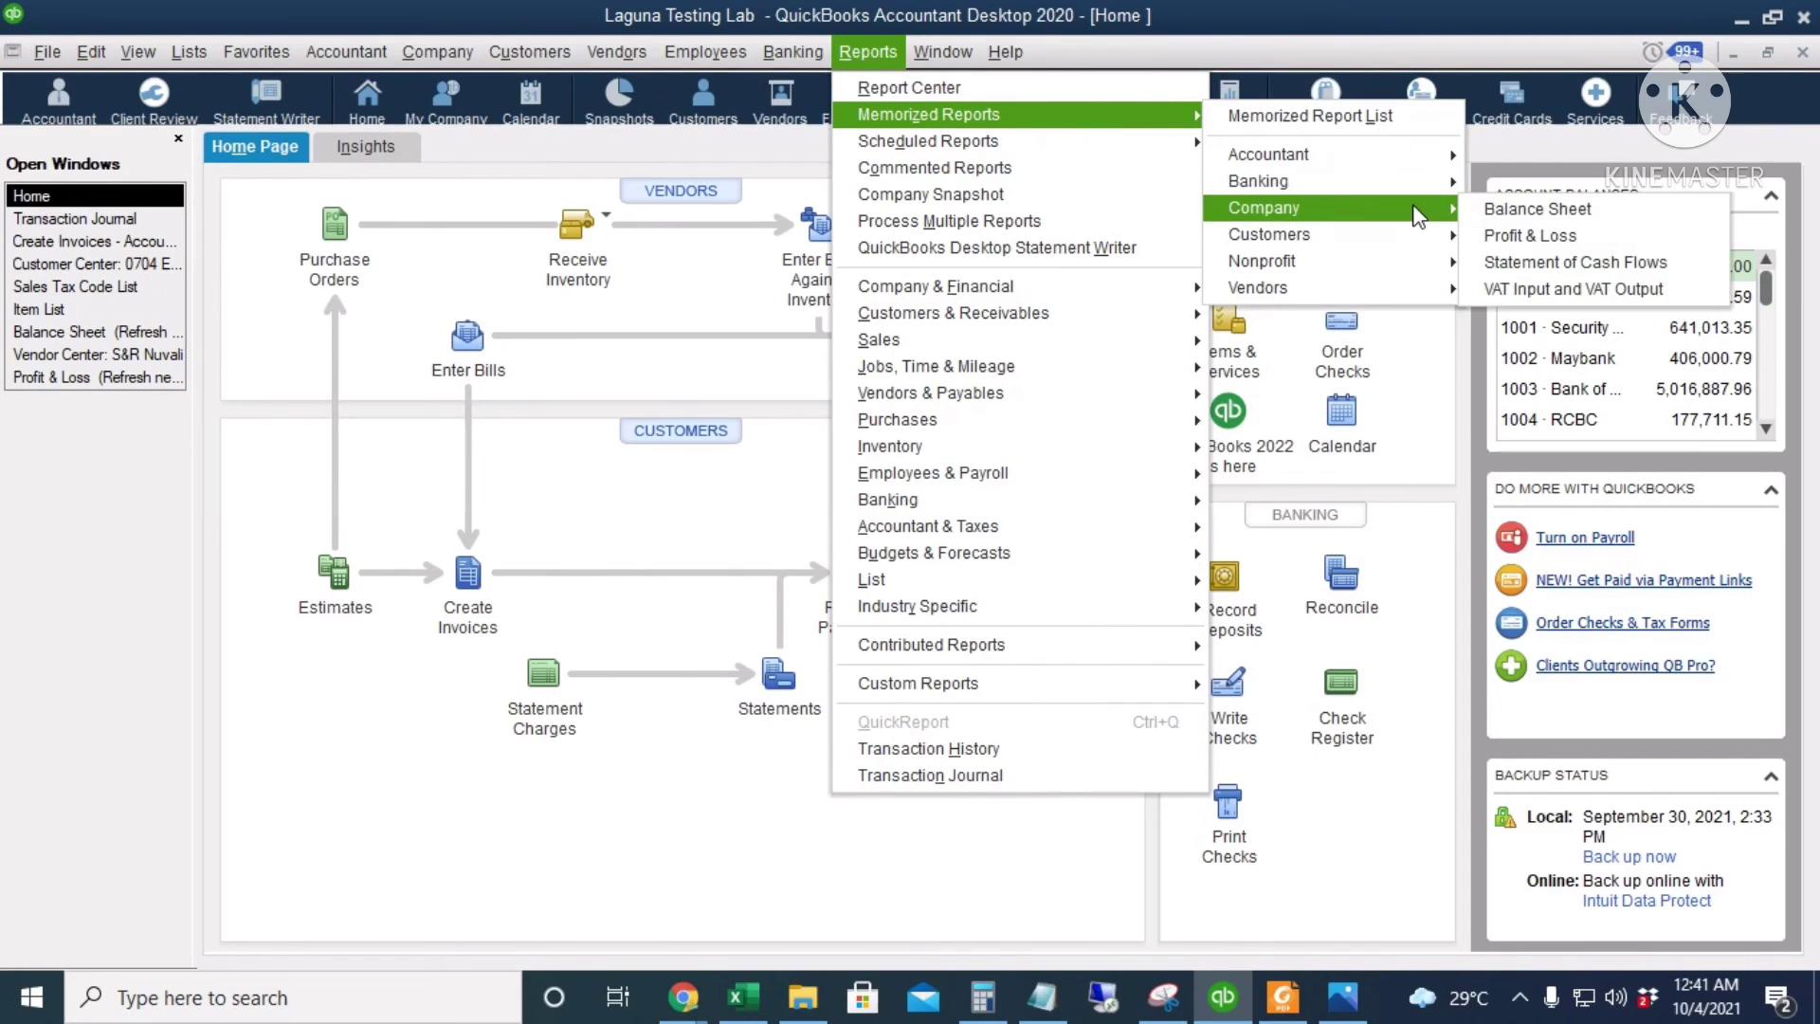
pyautogui.click(1643, 292)
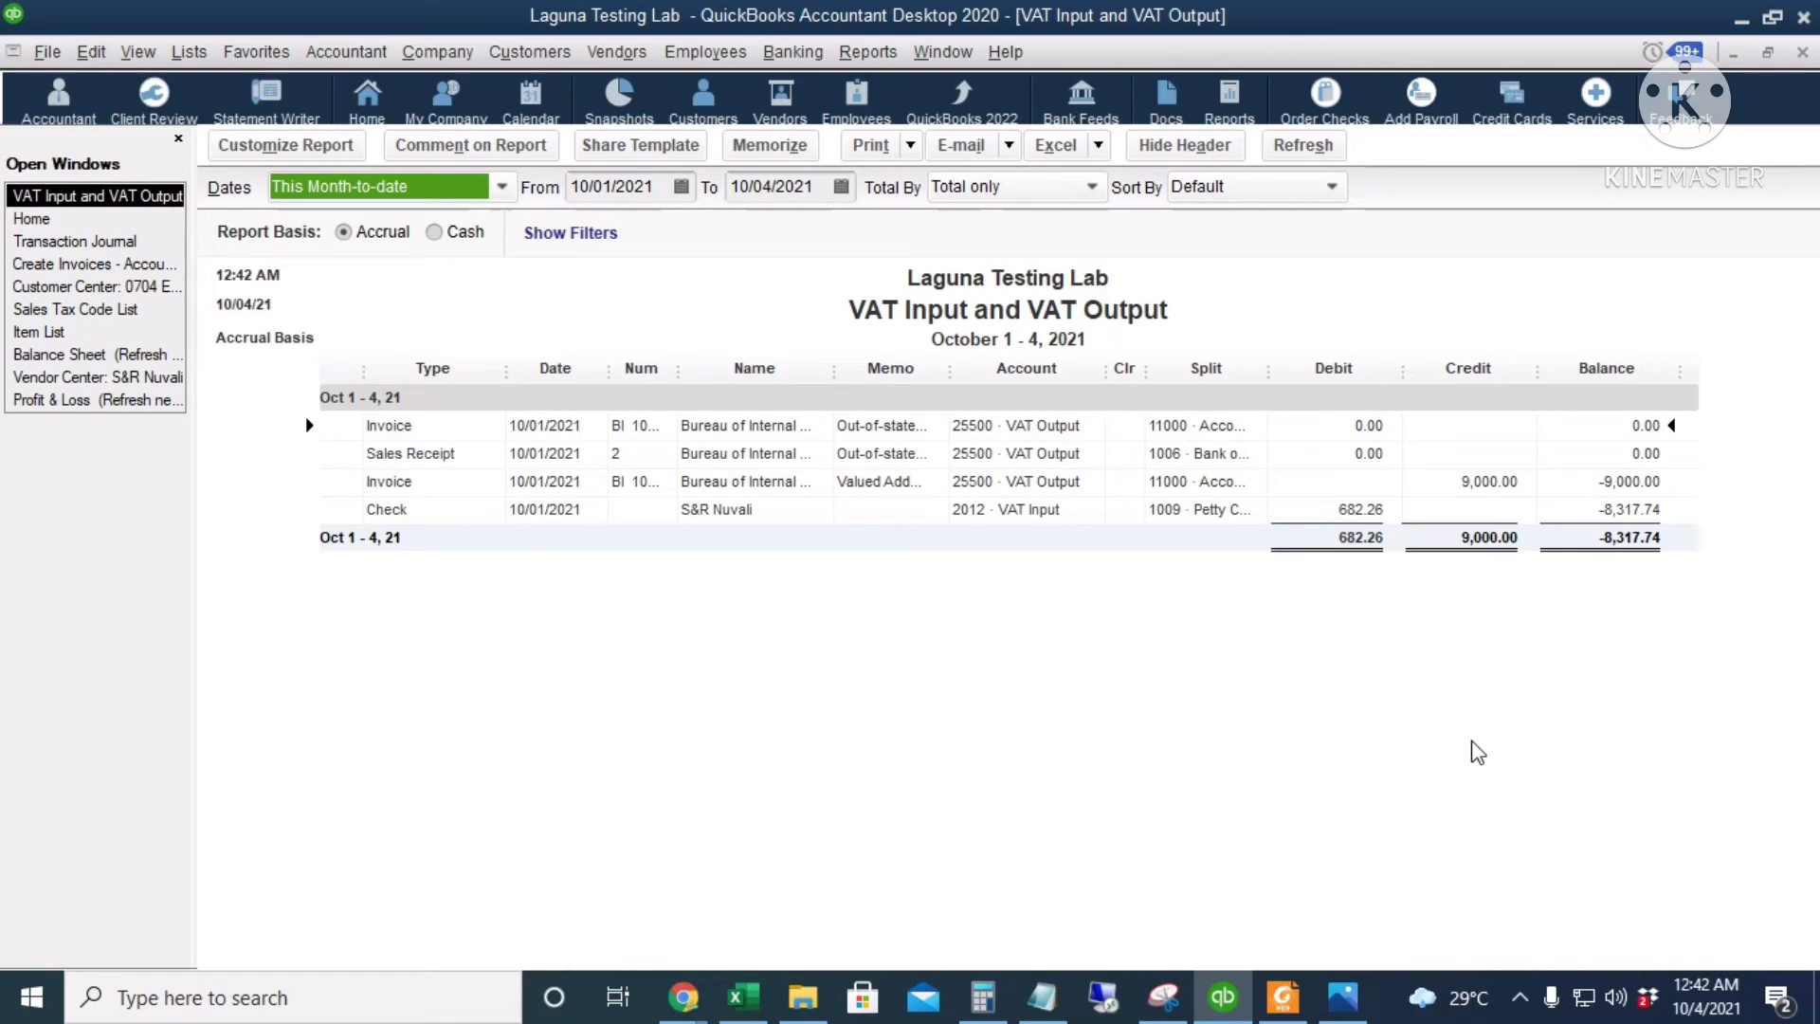
pyautogui.click(1638, 536)
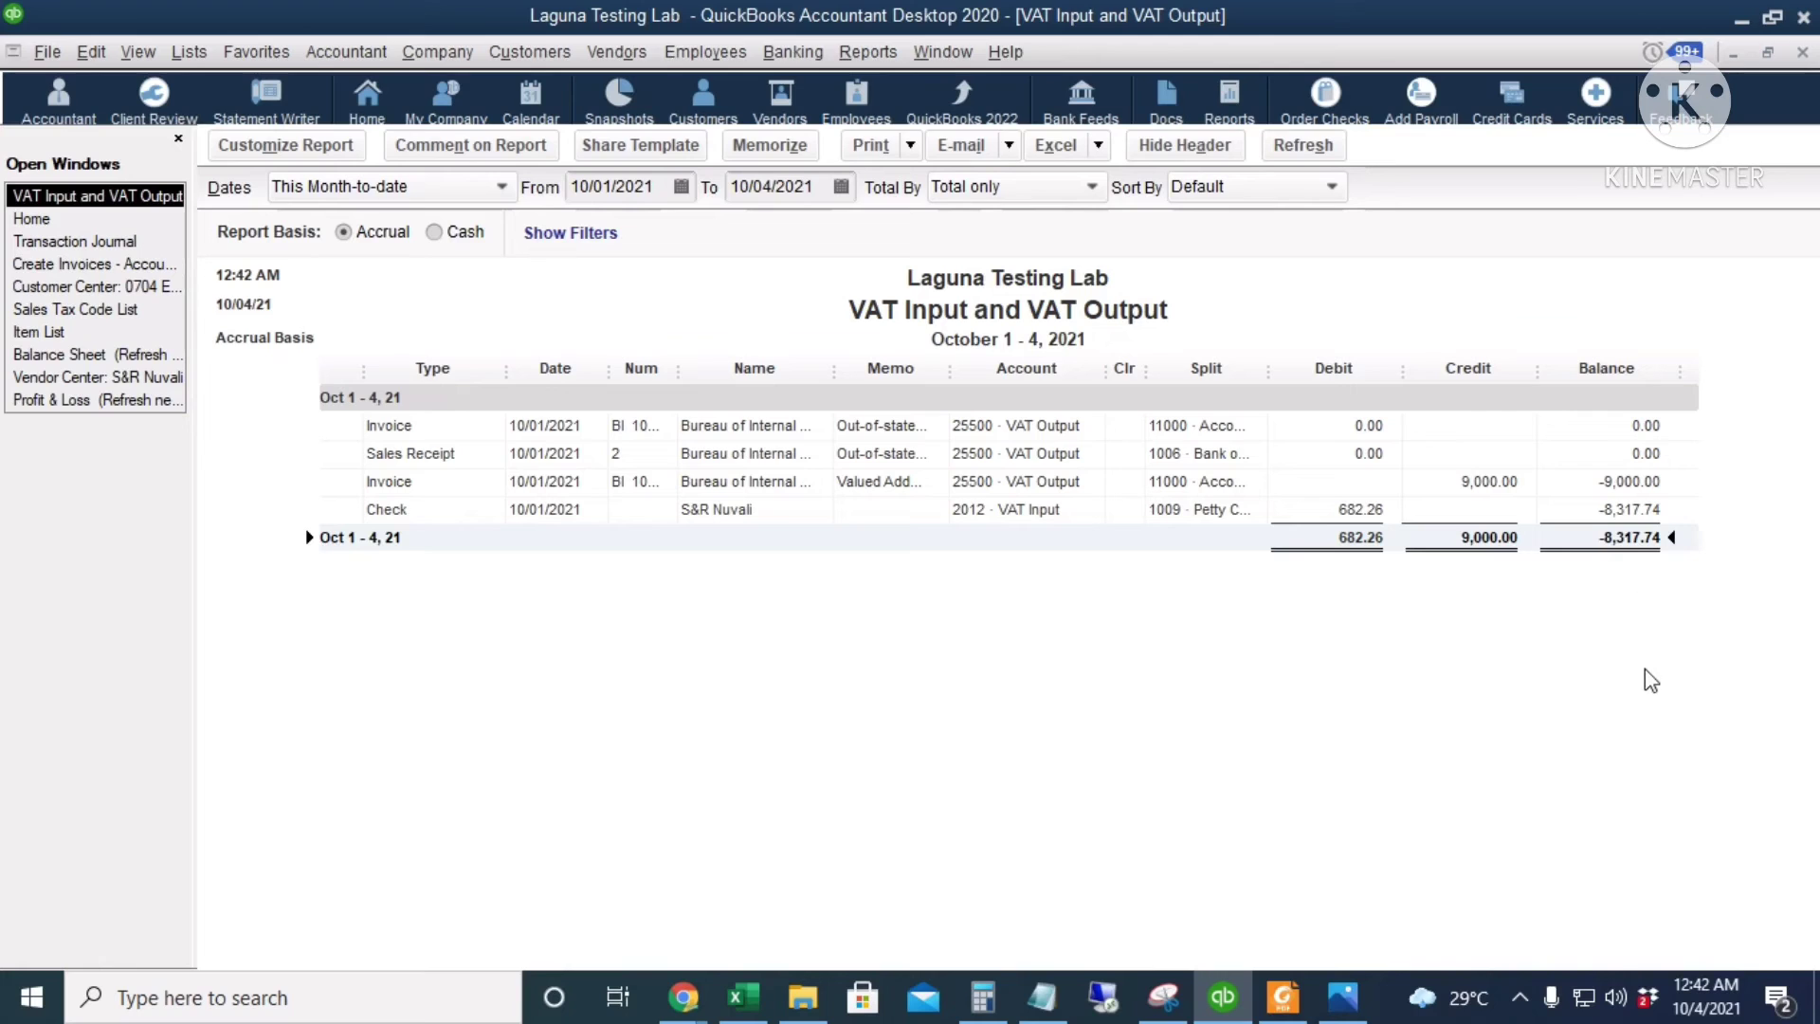
# - Start a general journal entry dated 10/31/2021 and debit 9,000.00 to 25500 VAT Output
pyautogui.click(435, 52)
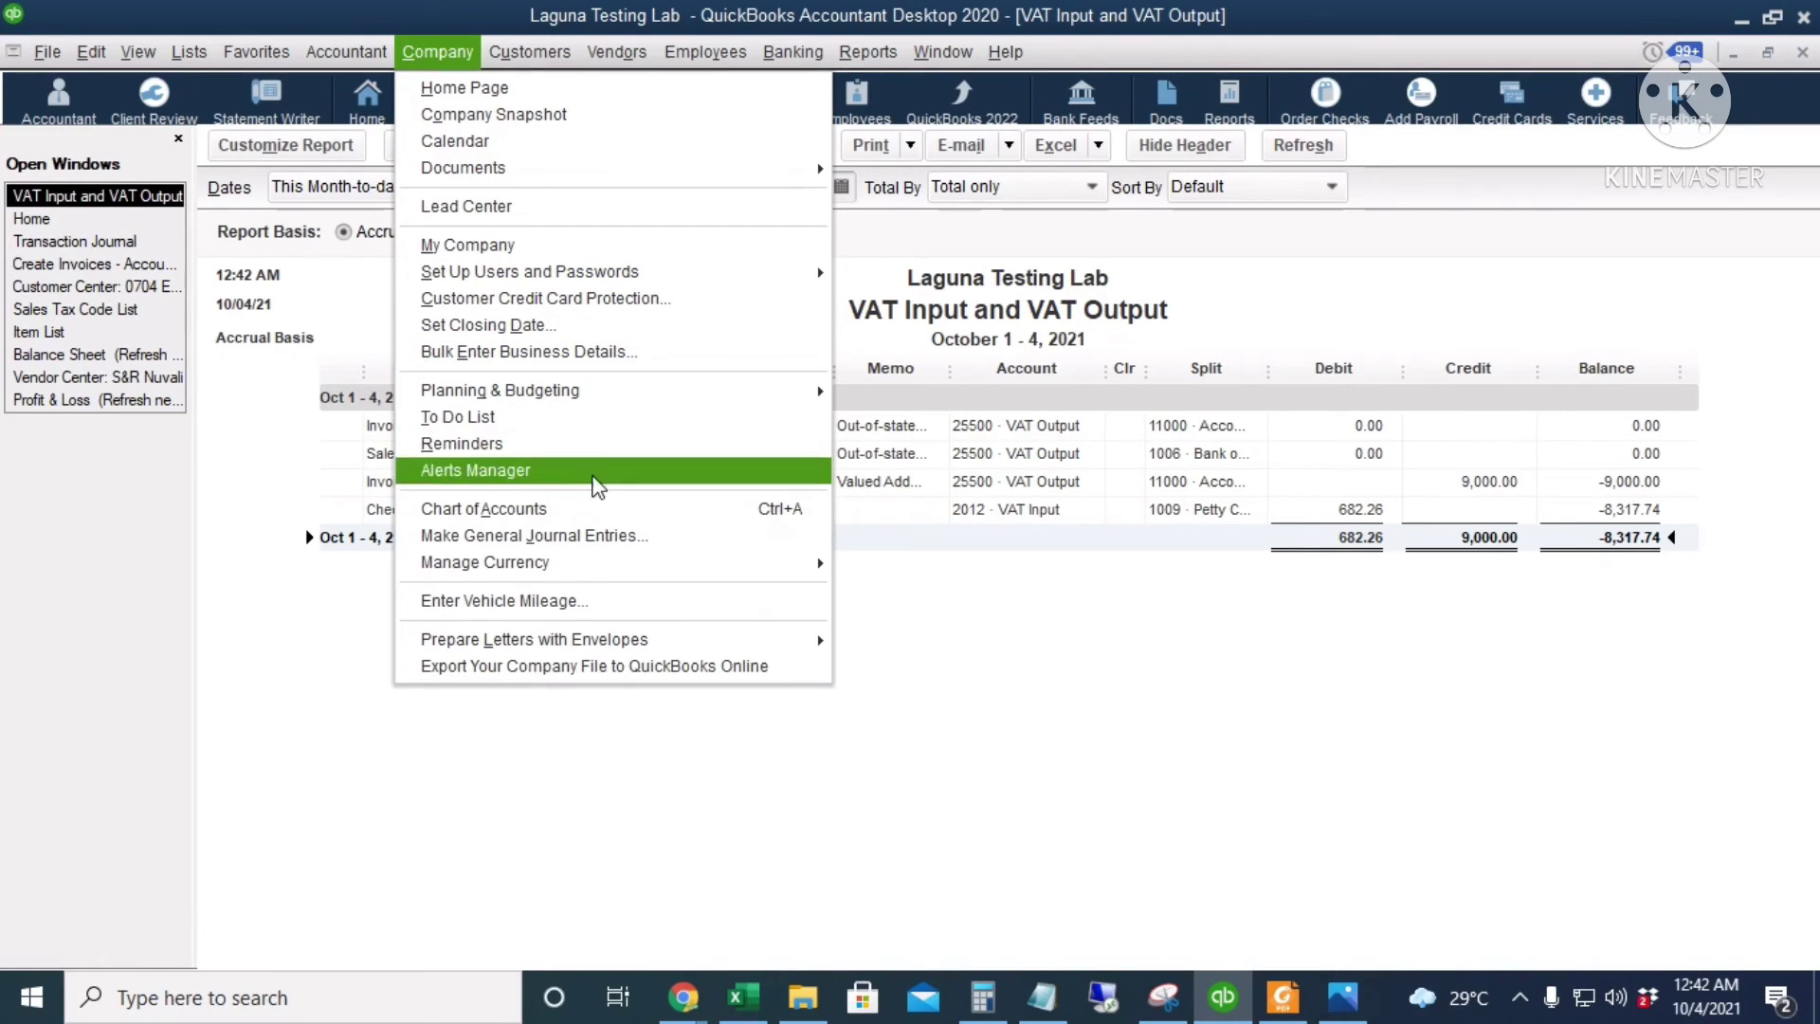
pyautogui.click(623, 536)
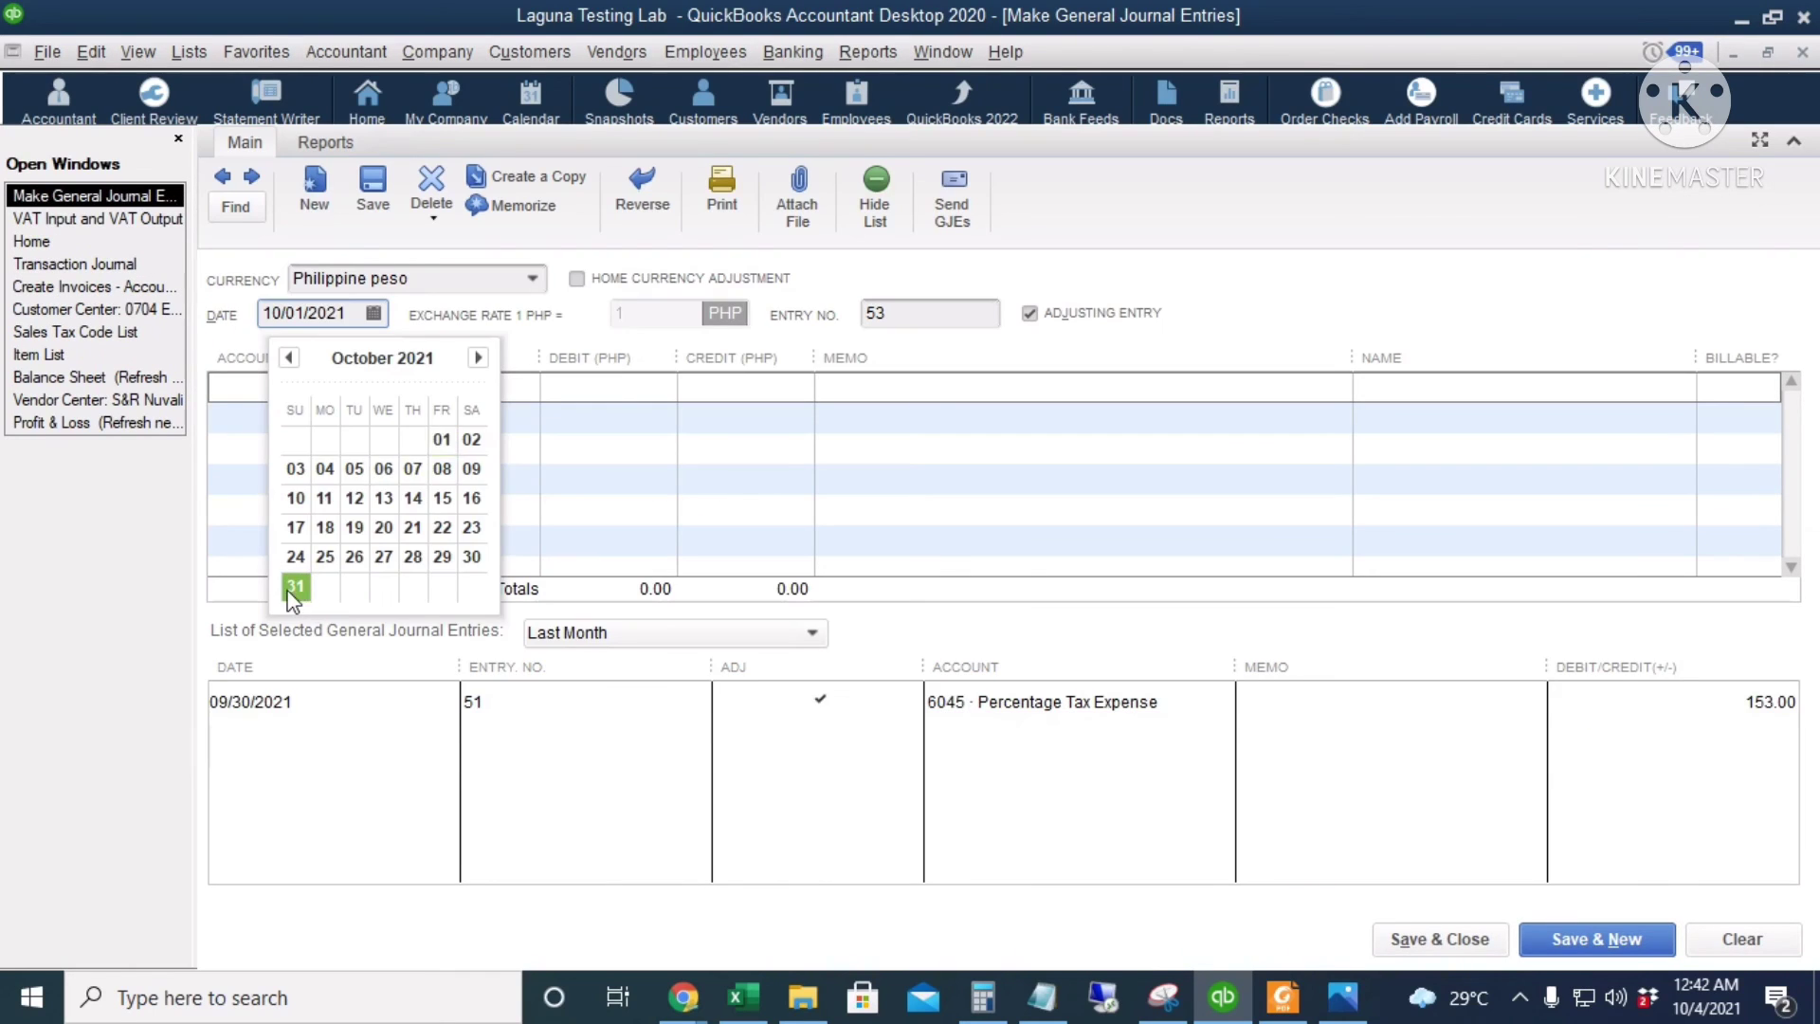
pyautogui.click(294, 587)
pyautogui.click(337, 388)
pyautogui.write('vat')
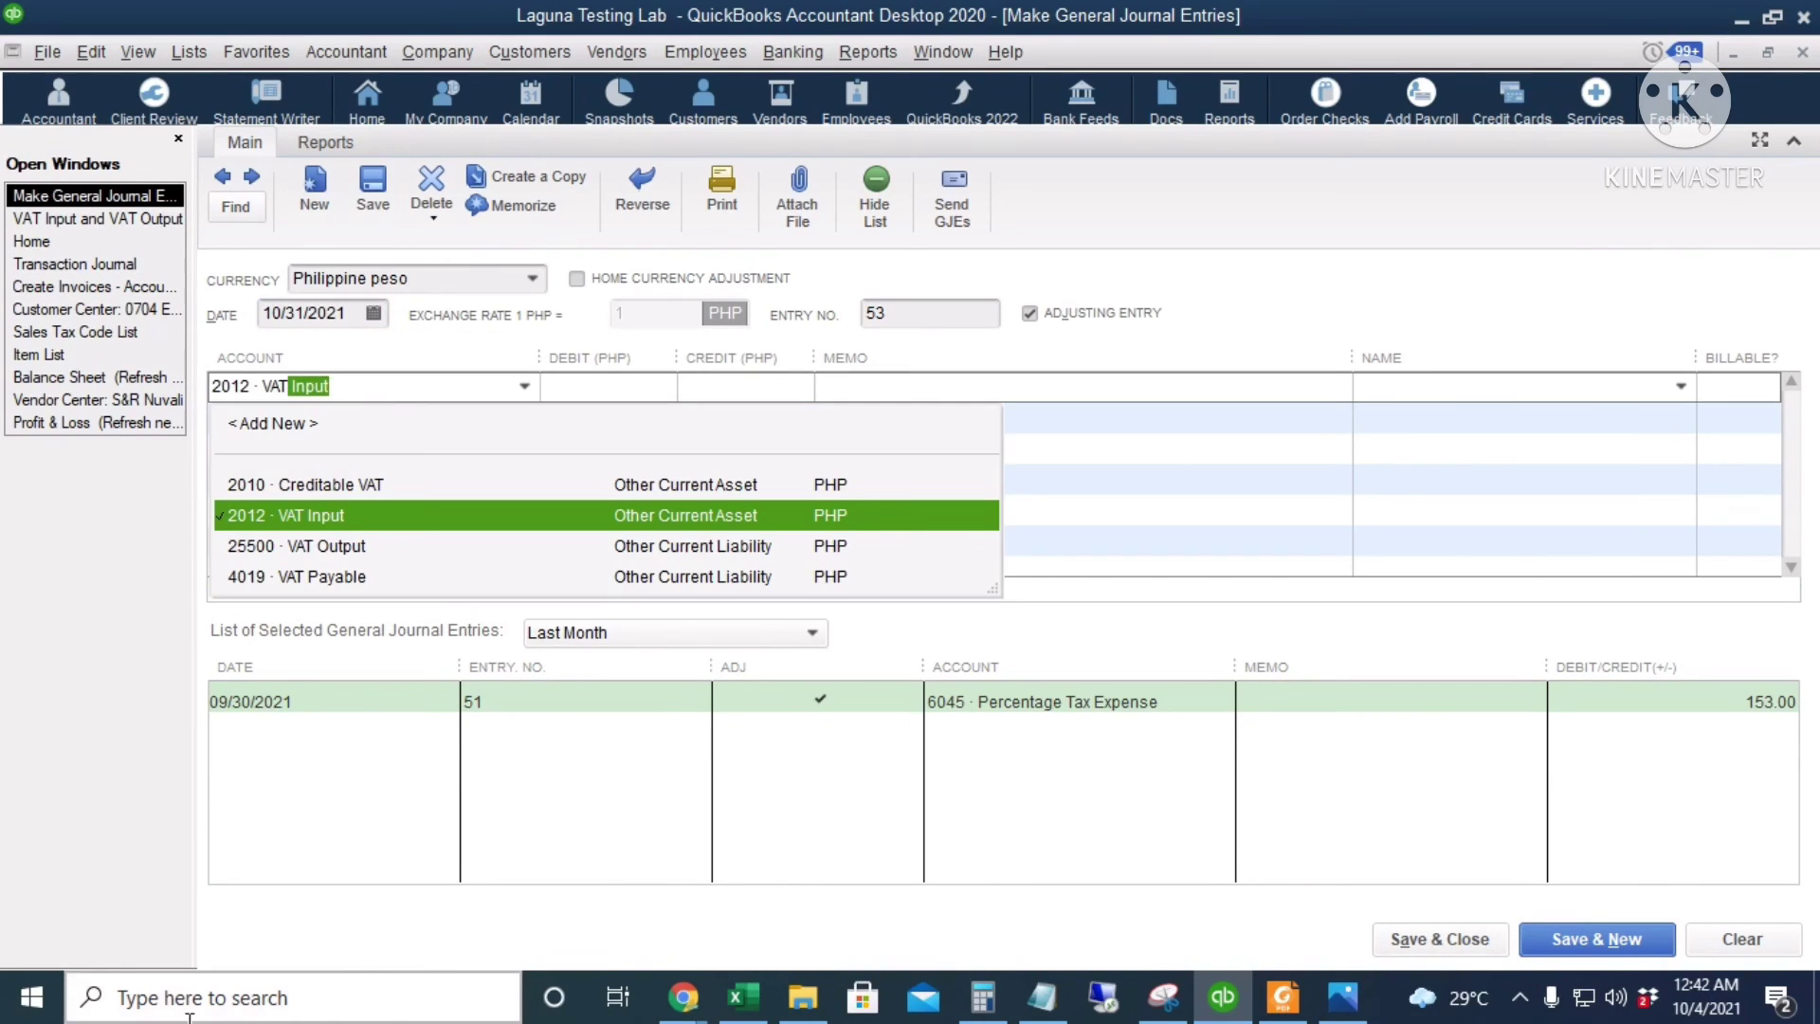
pyautogui.click(406, 550)
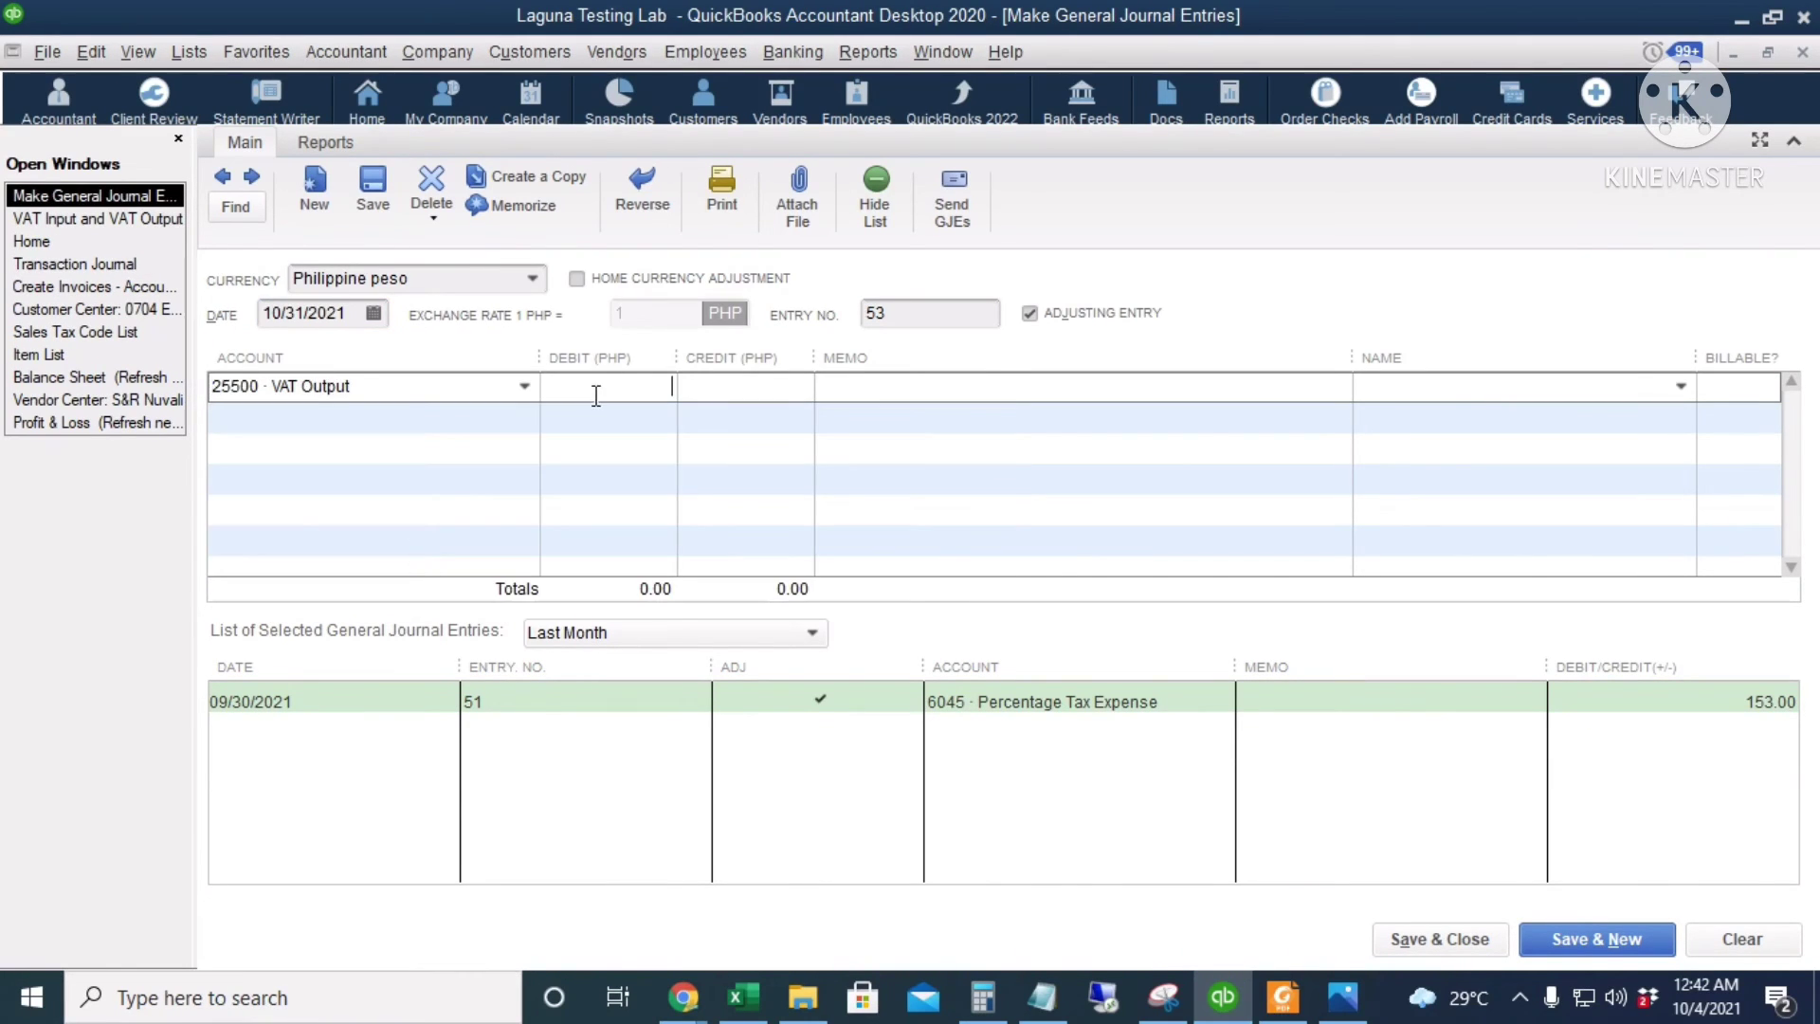
pyautogui.write('9,000')
pyautogui.press('Tab')
# - Credit 682.26 to 2012 VAT Input and the remaining 8,317.74 to 4019 VAT Payable in the journal entry
pyautogui.click(446, 415)
pyautogui.write('va')
pyautogui.press('Tab')
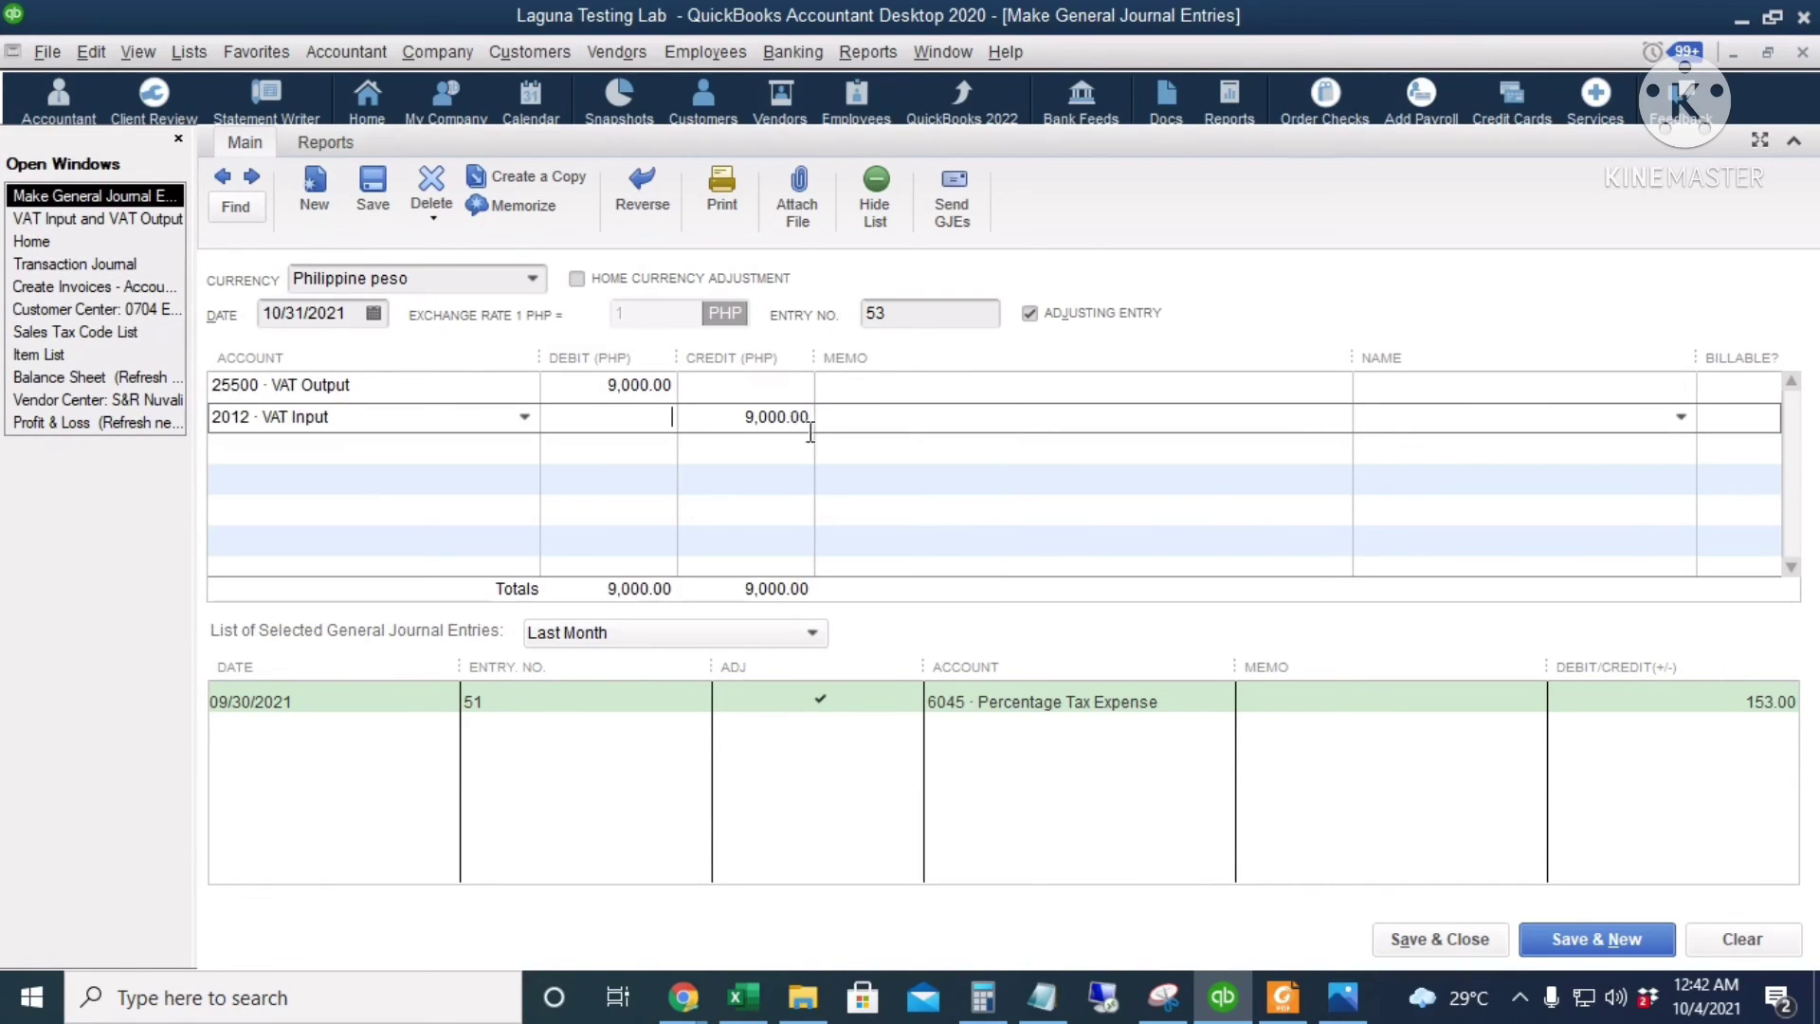
pyautogui.click(797, 417)
pyautogui.write('682.26')
pyautogui.click(444, 447)
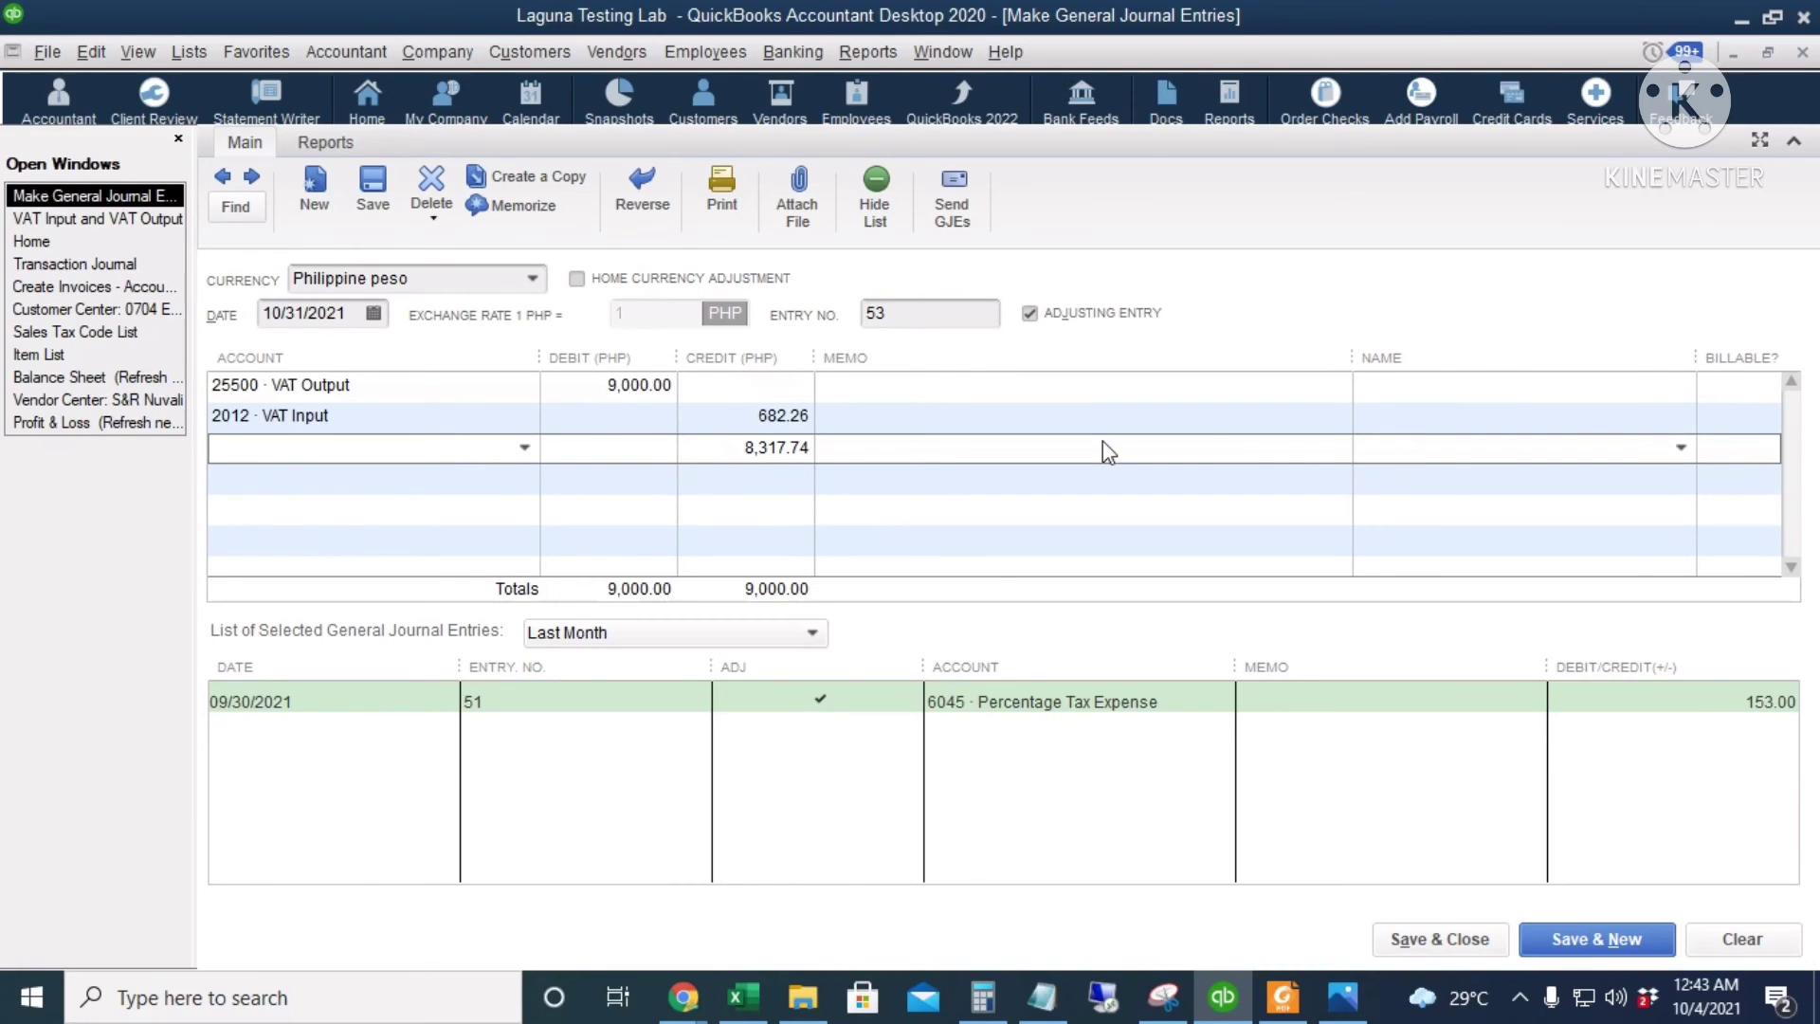
pyautogui.write('va')
pyautogui.click(422, 628)
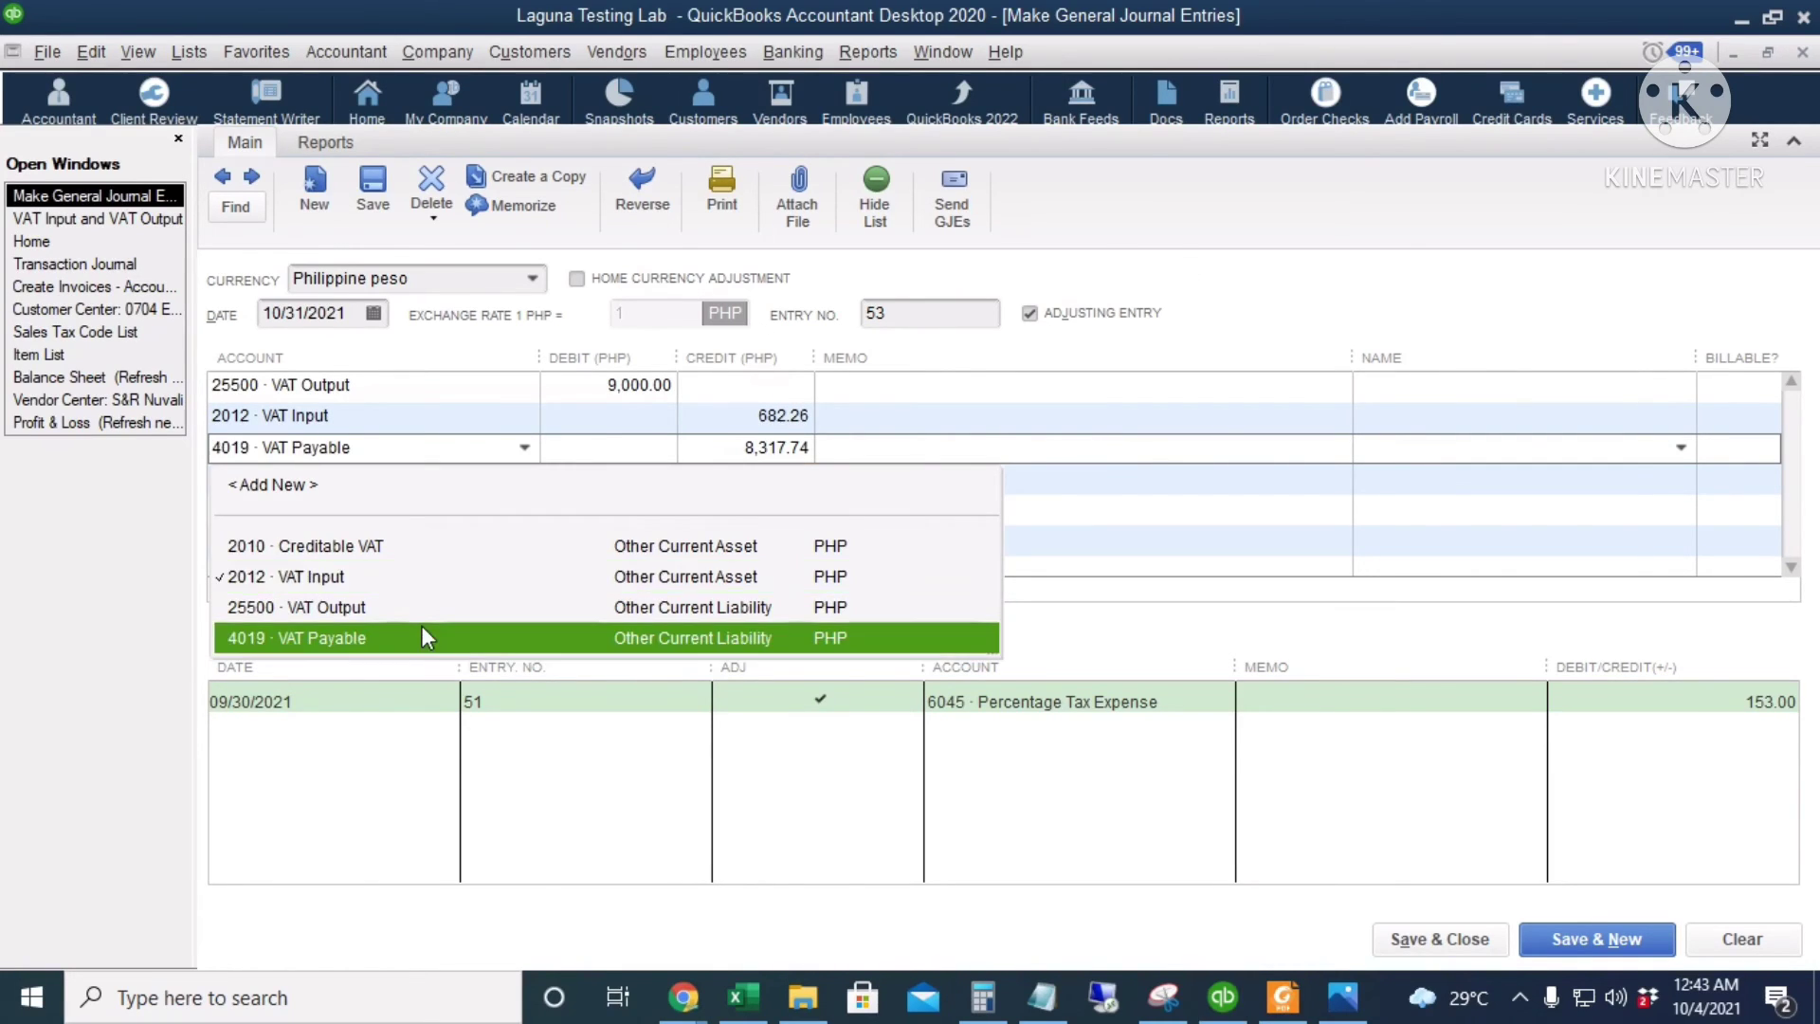
pyautogui.moveTo(738, 449); pyautogui.dragTo(823, 446)
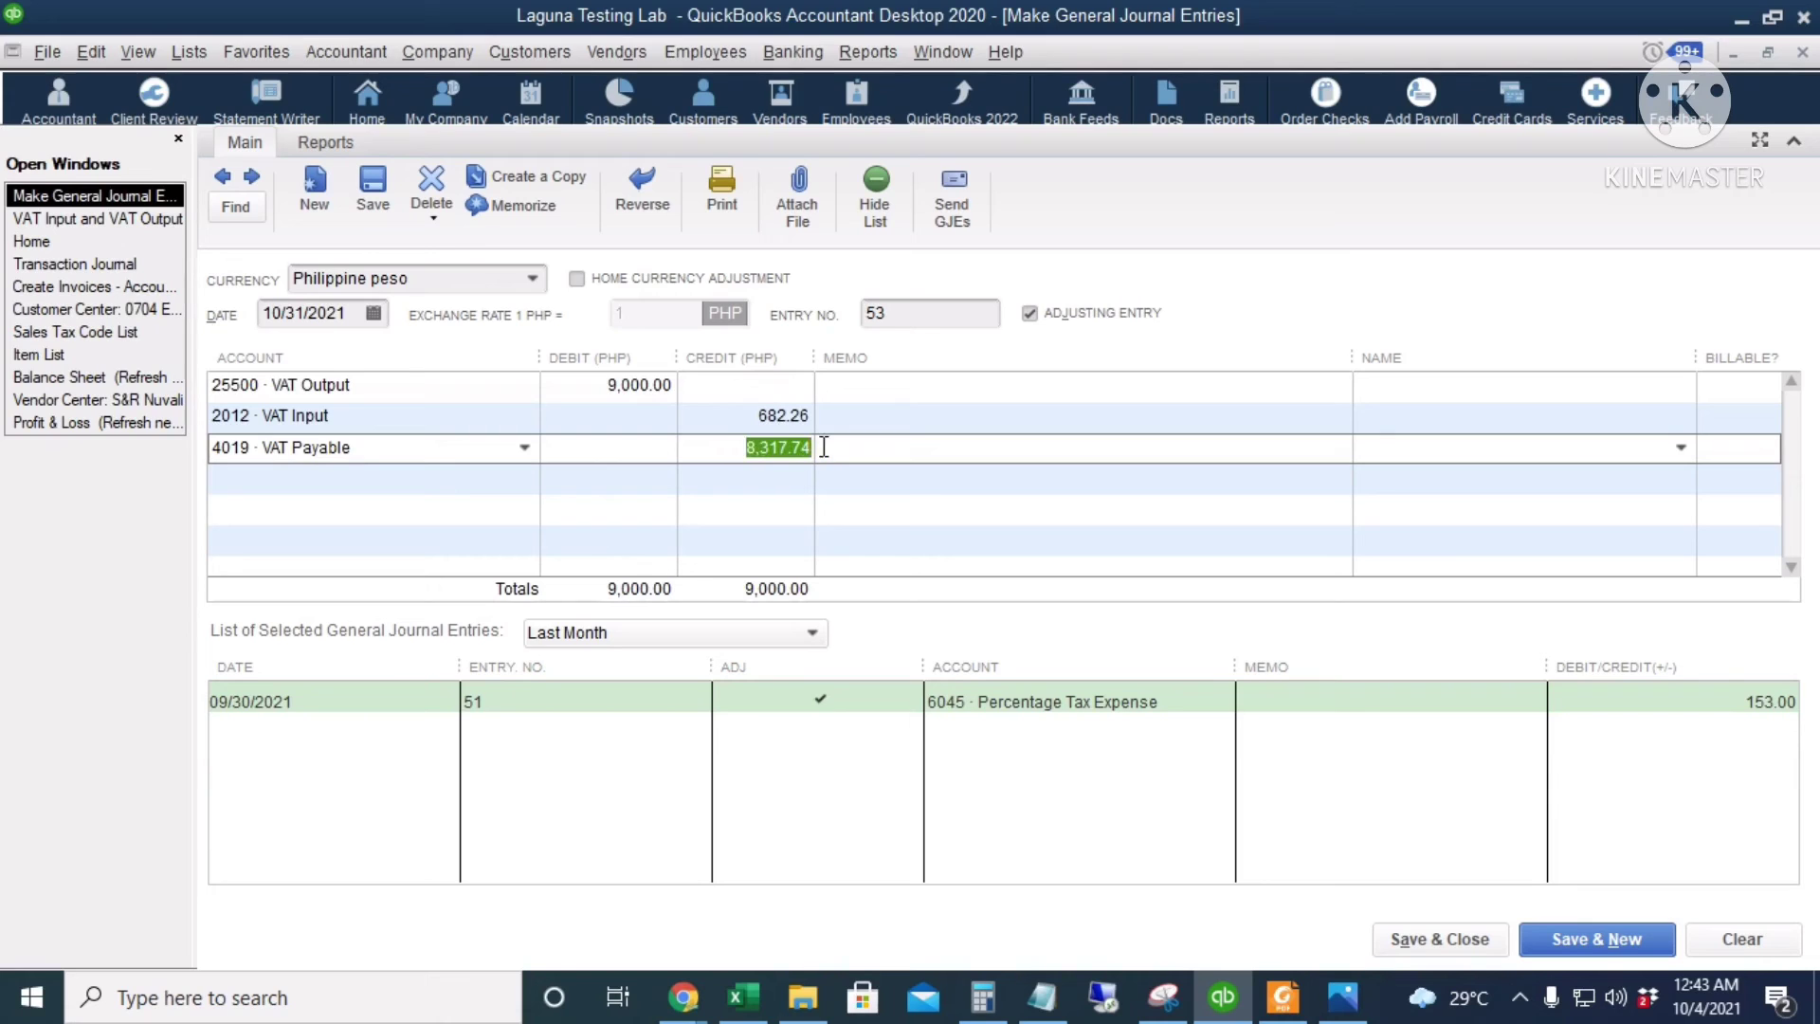
# - Assign the vendor Bureau of Internal Revenue to the VAT Output line, then save and close the journal entry
pyautogui.click(1432, 386)
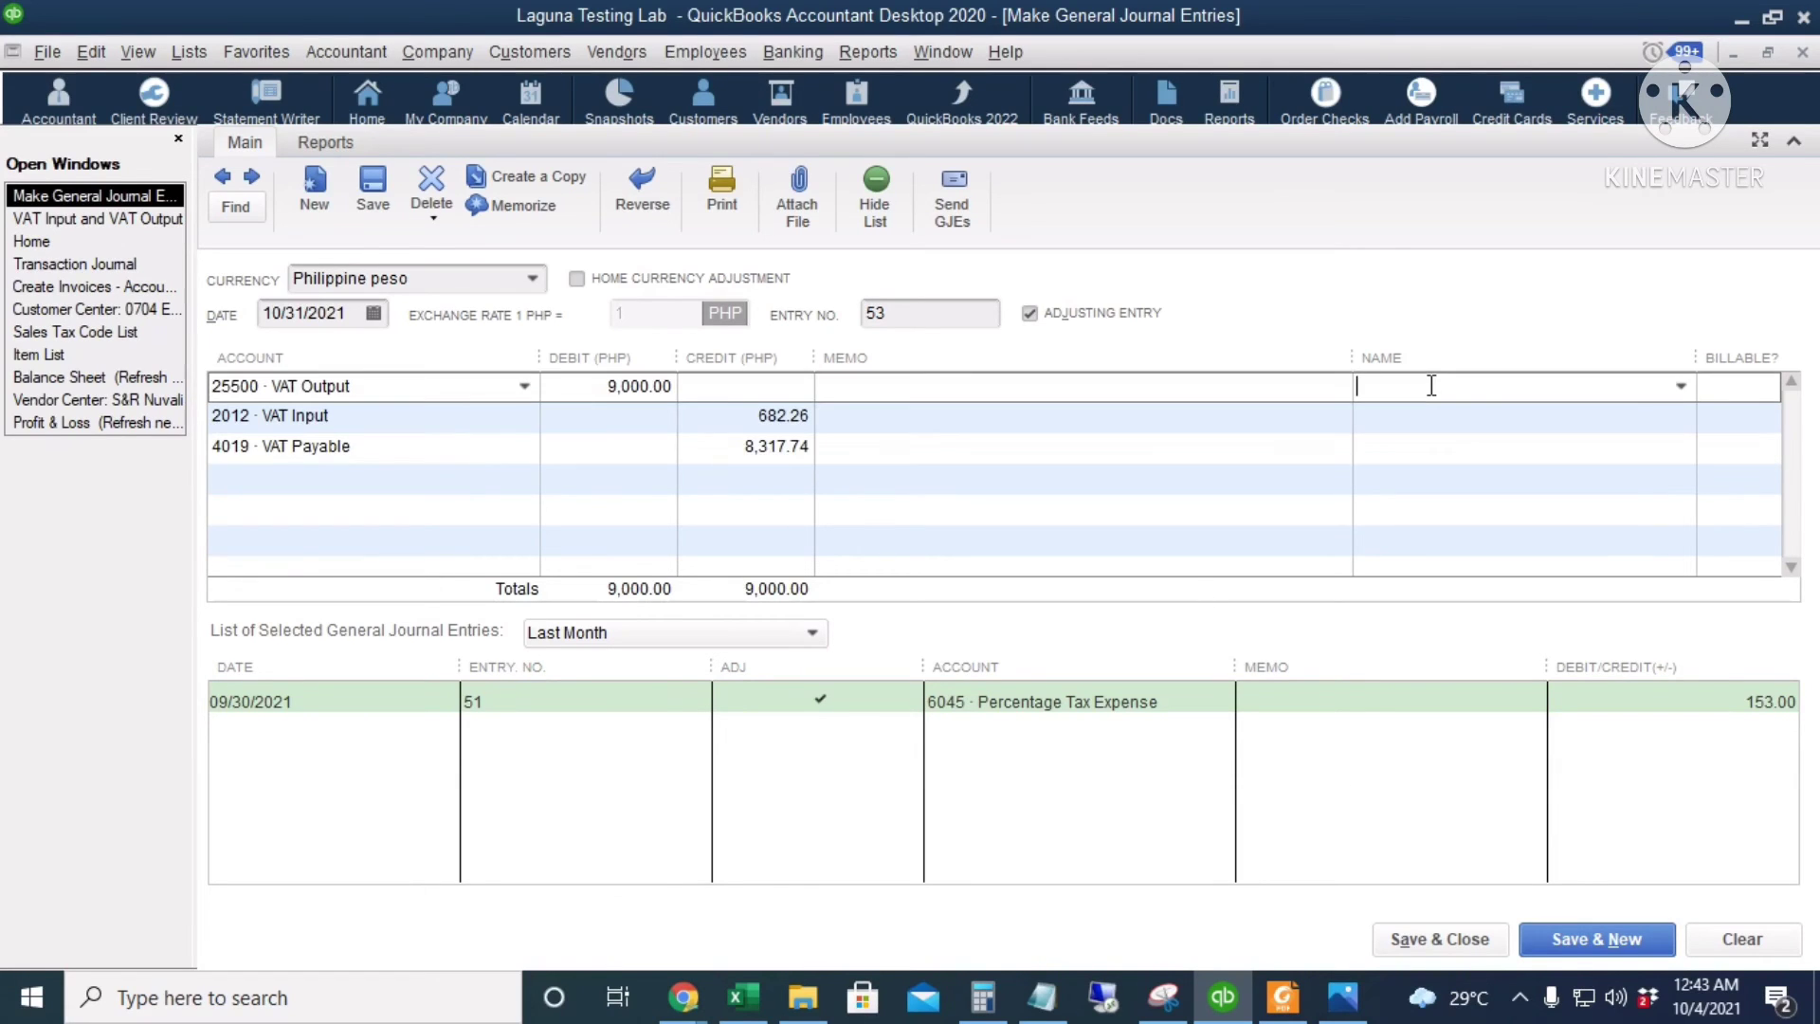
pyautogui.write('Bur')
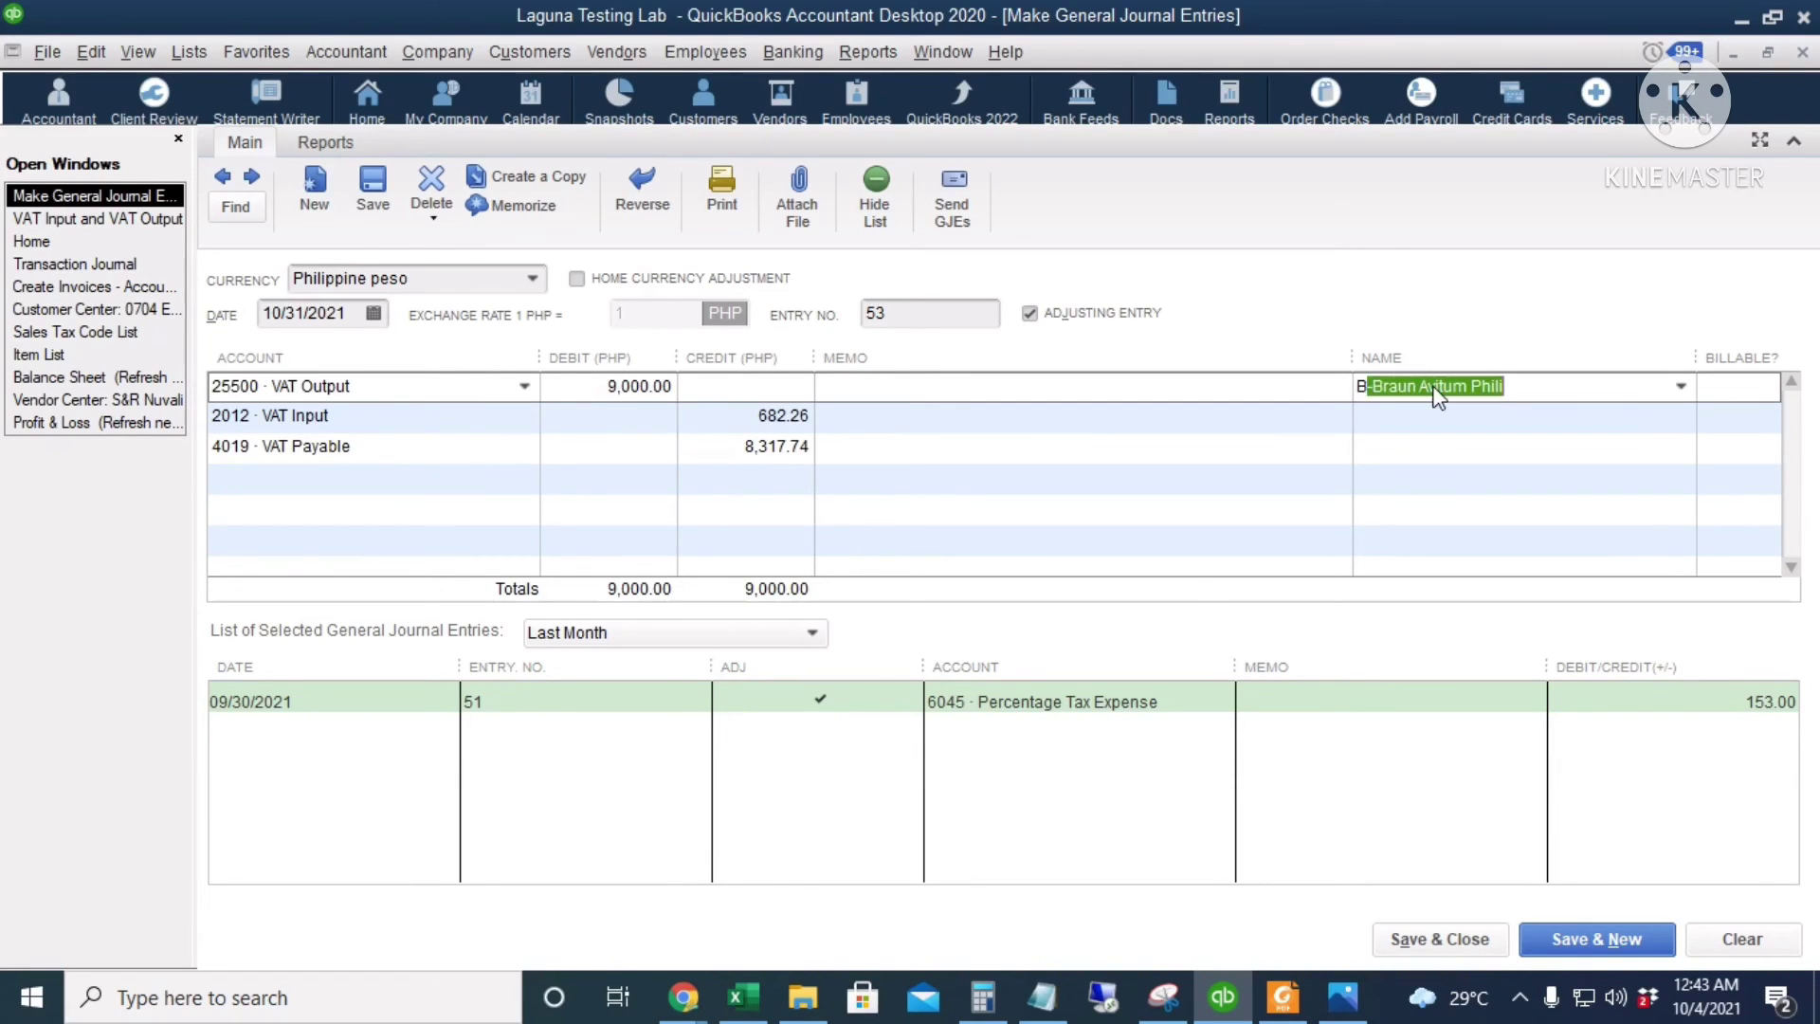
pyautogui.write('eau of Internal Revenue')
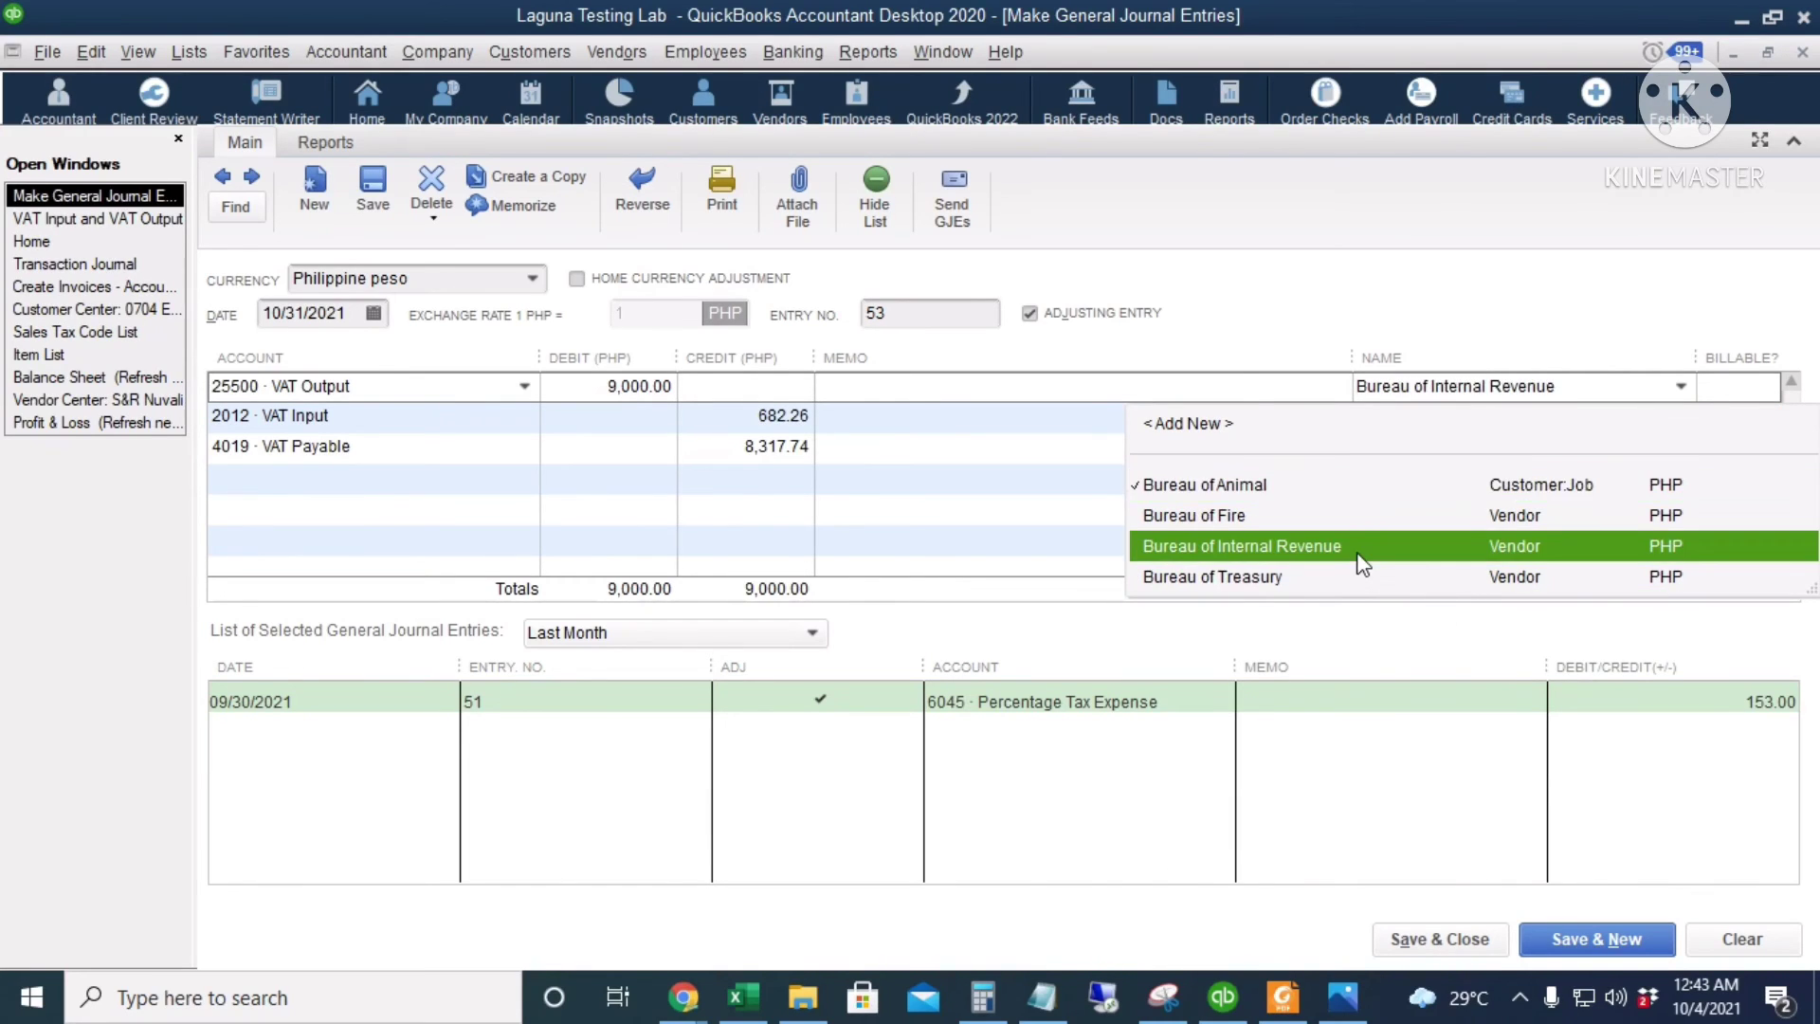
pyautogui.click(1357, 550)
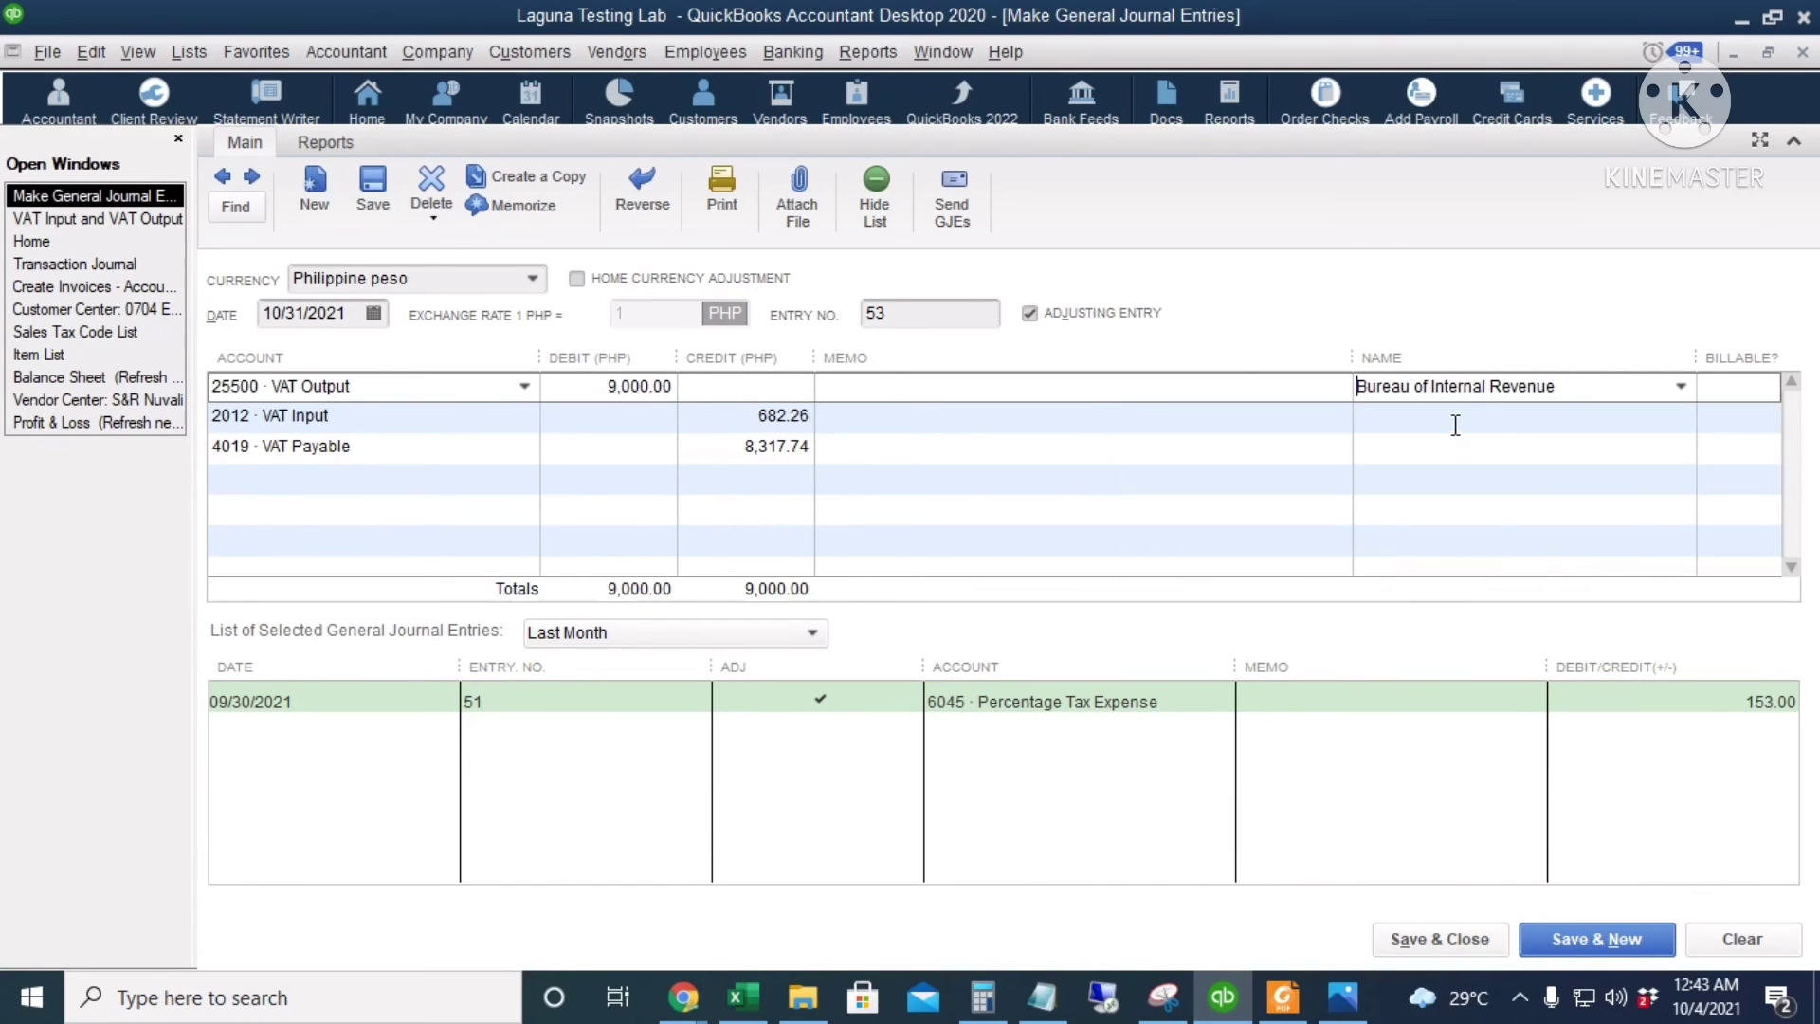
pyautogui.click(1415, 944)
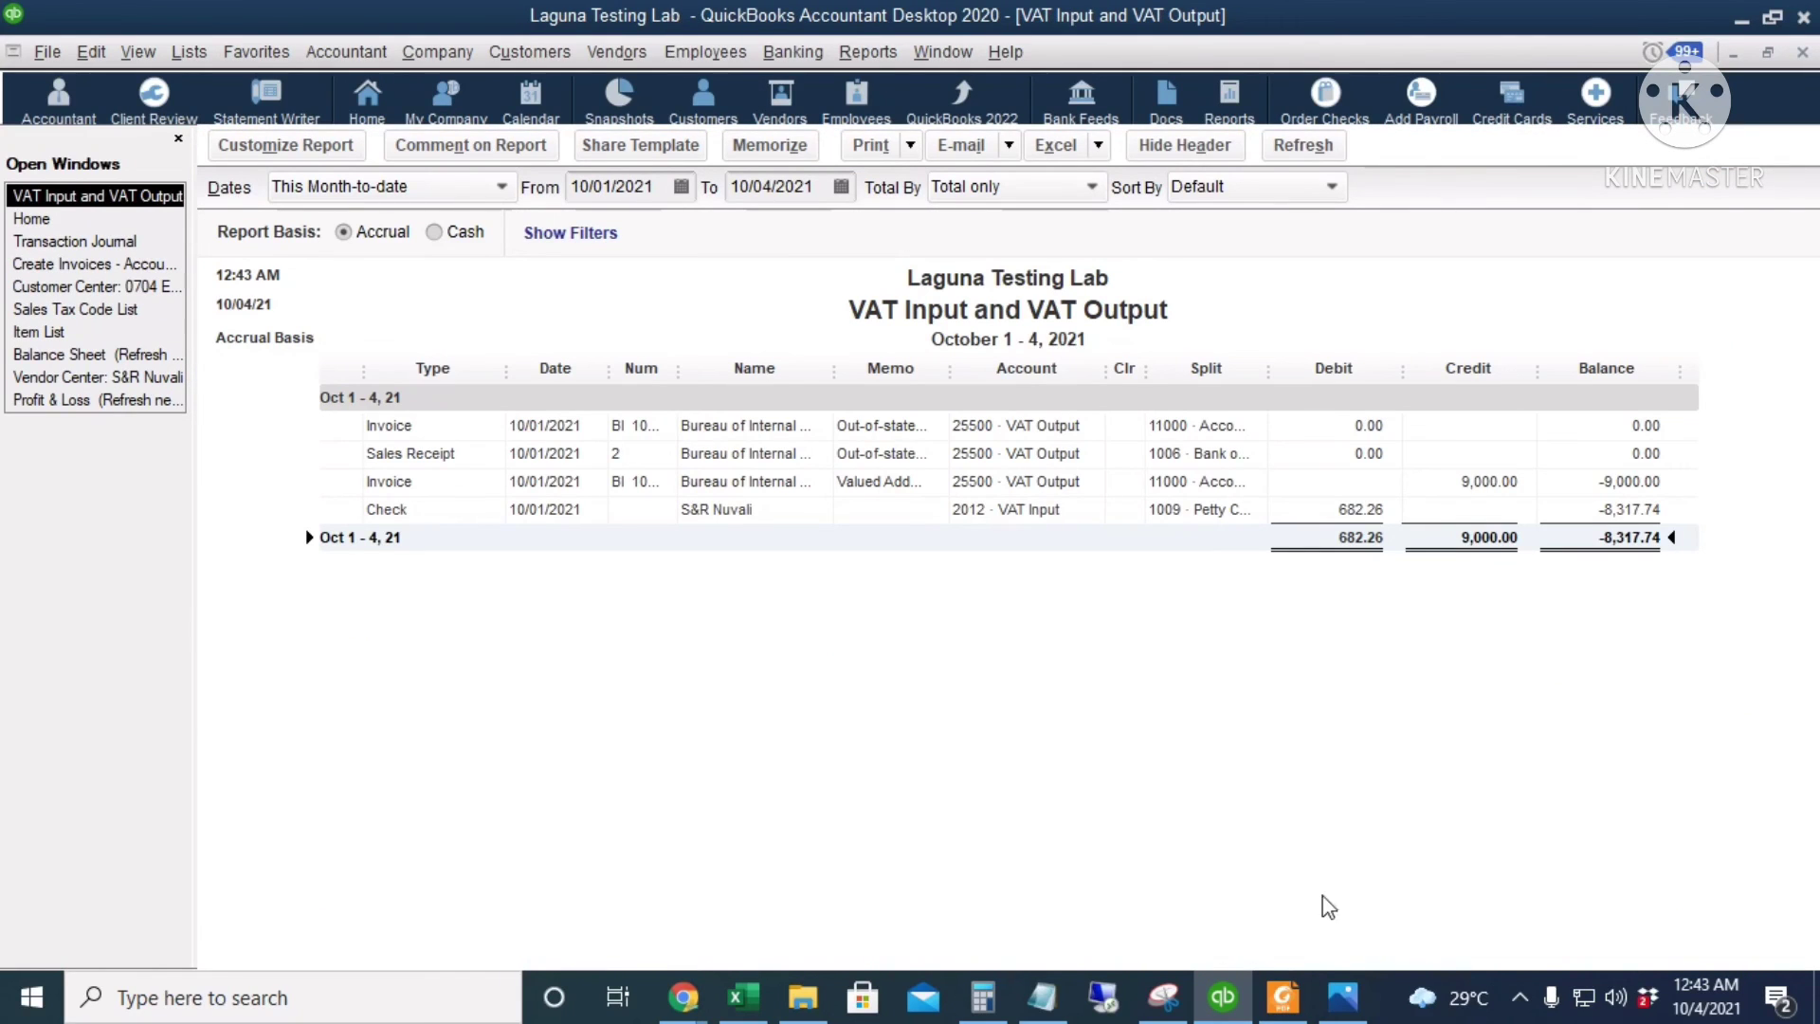
# - Extend the VAT Input and VAT Output report's end date to 10/31/2021 and refresh it
pyautogui.click(841, 186)
pyautogui.click(763, 461)
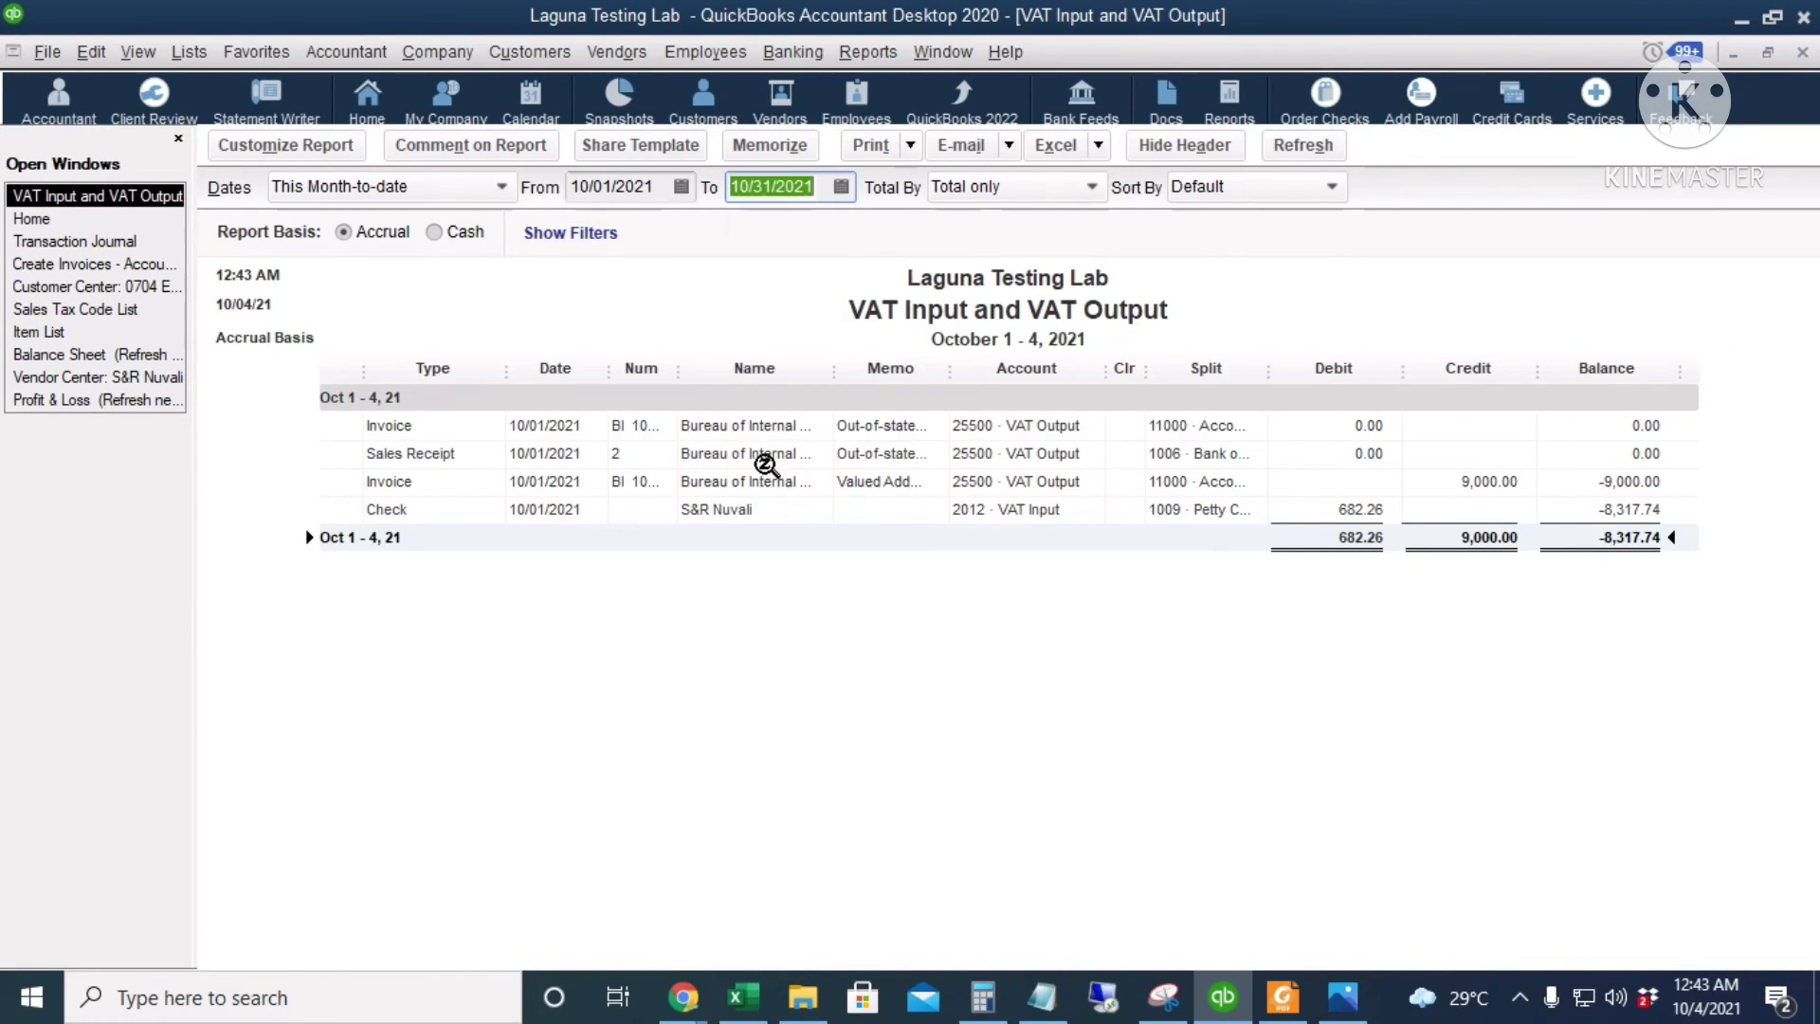
pyautogui.click(1318, 145)
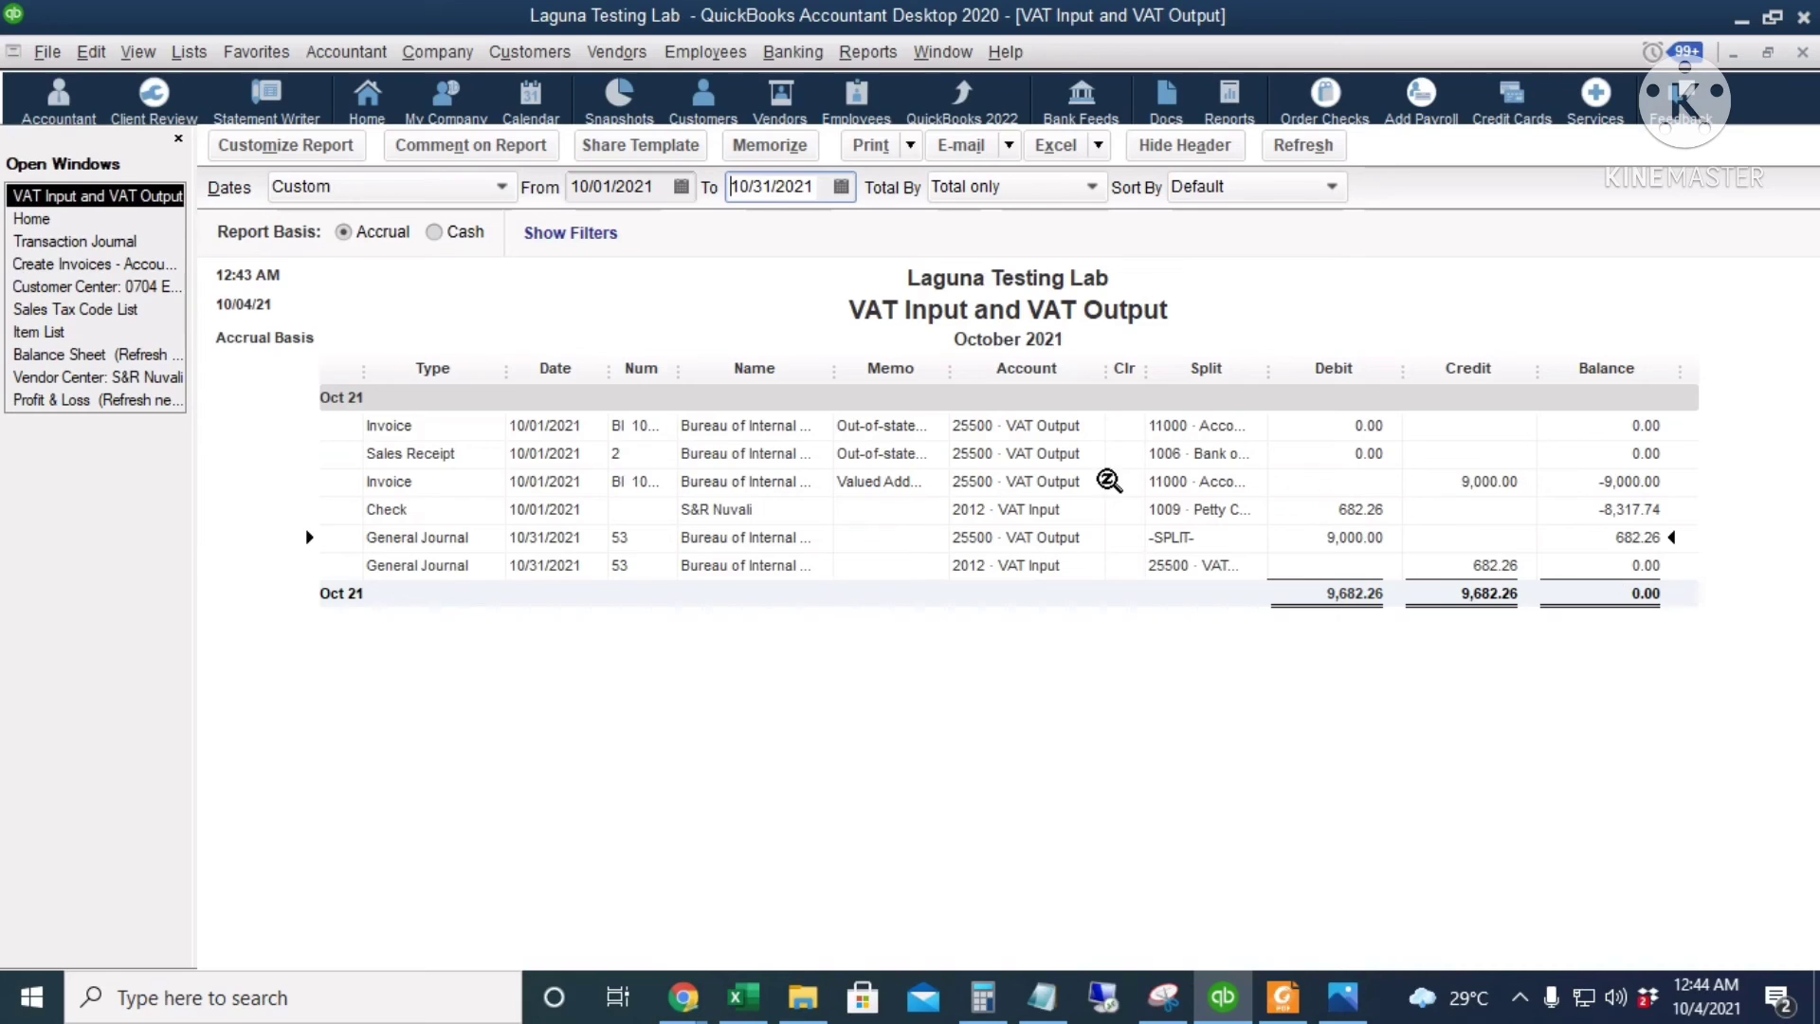
# - Examine the register of the 4019 VAT Payable account from the chart of accounts, and close it
pyautogui.click(34, 220)
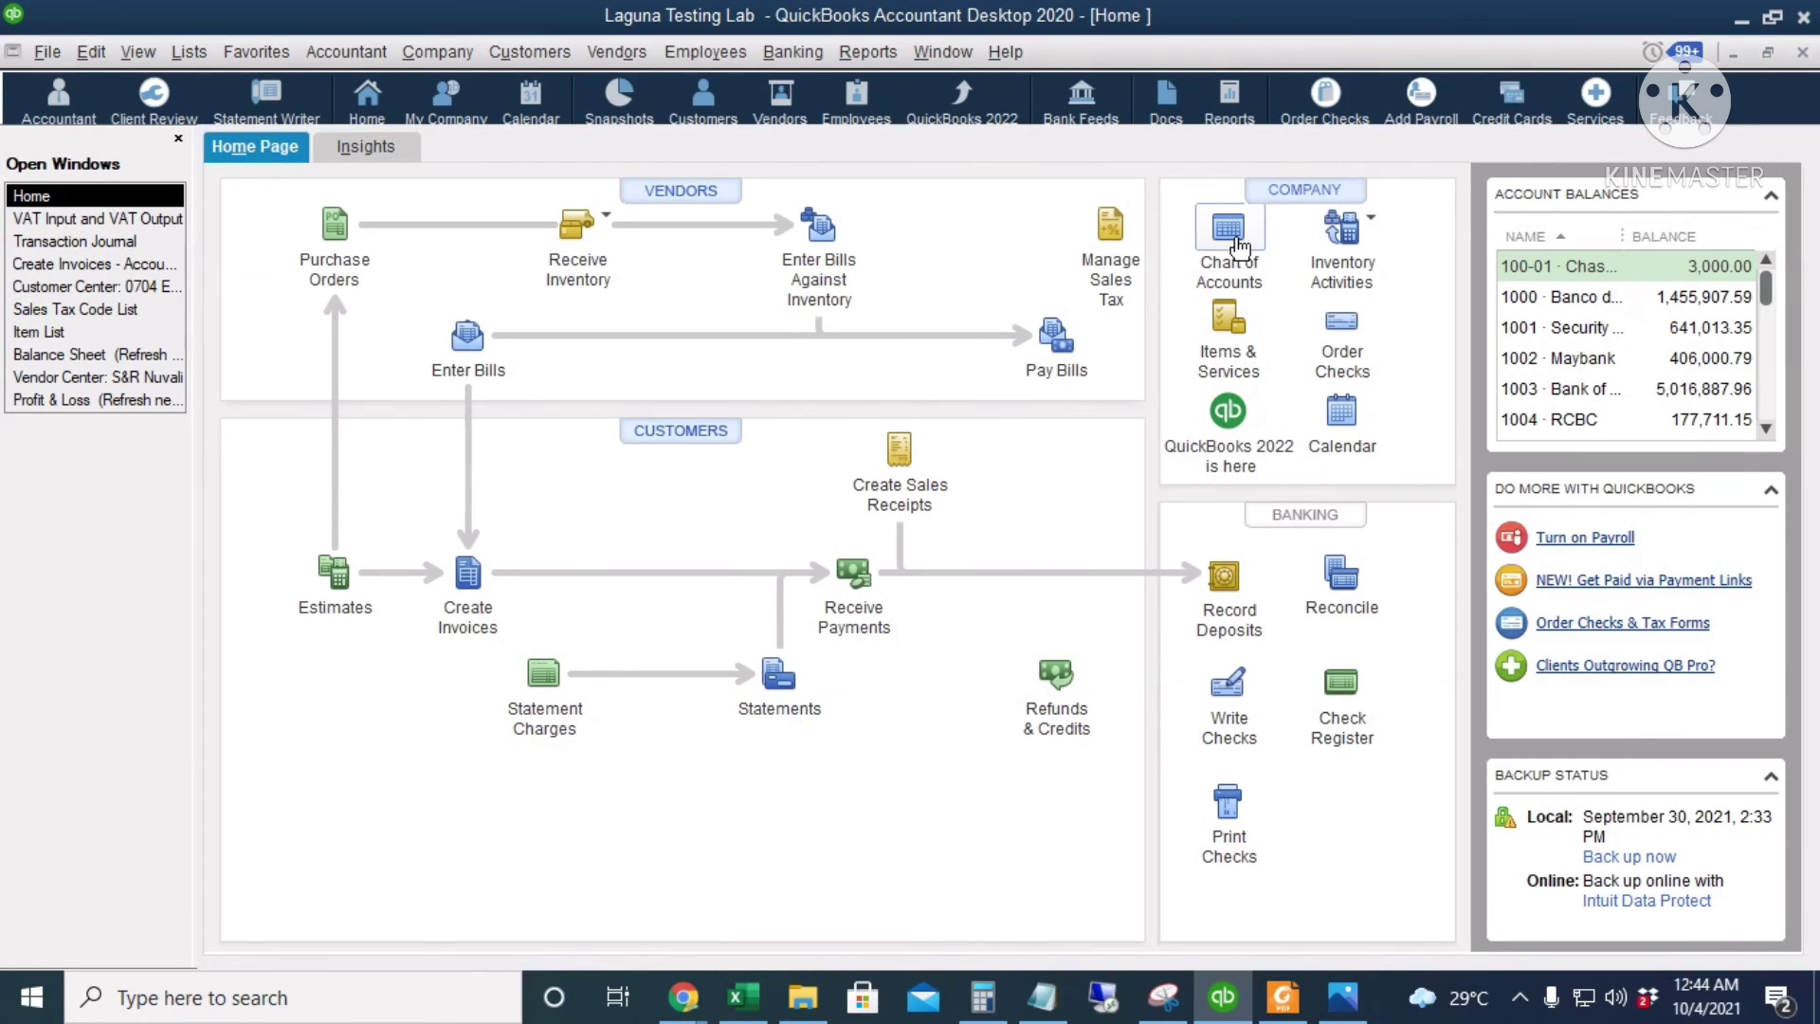
pyautogui.hotkey('ctrl', 'a')
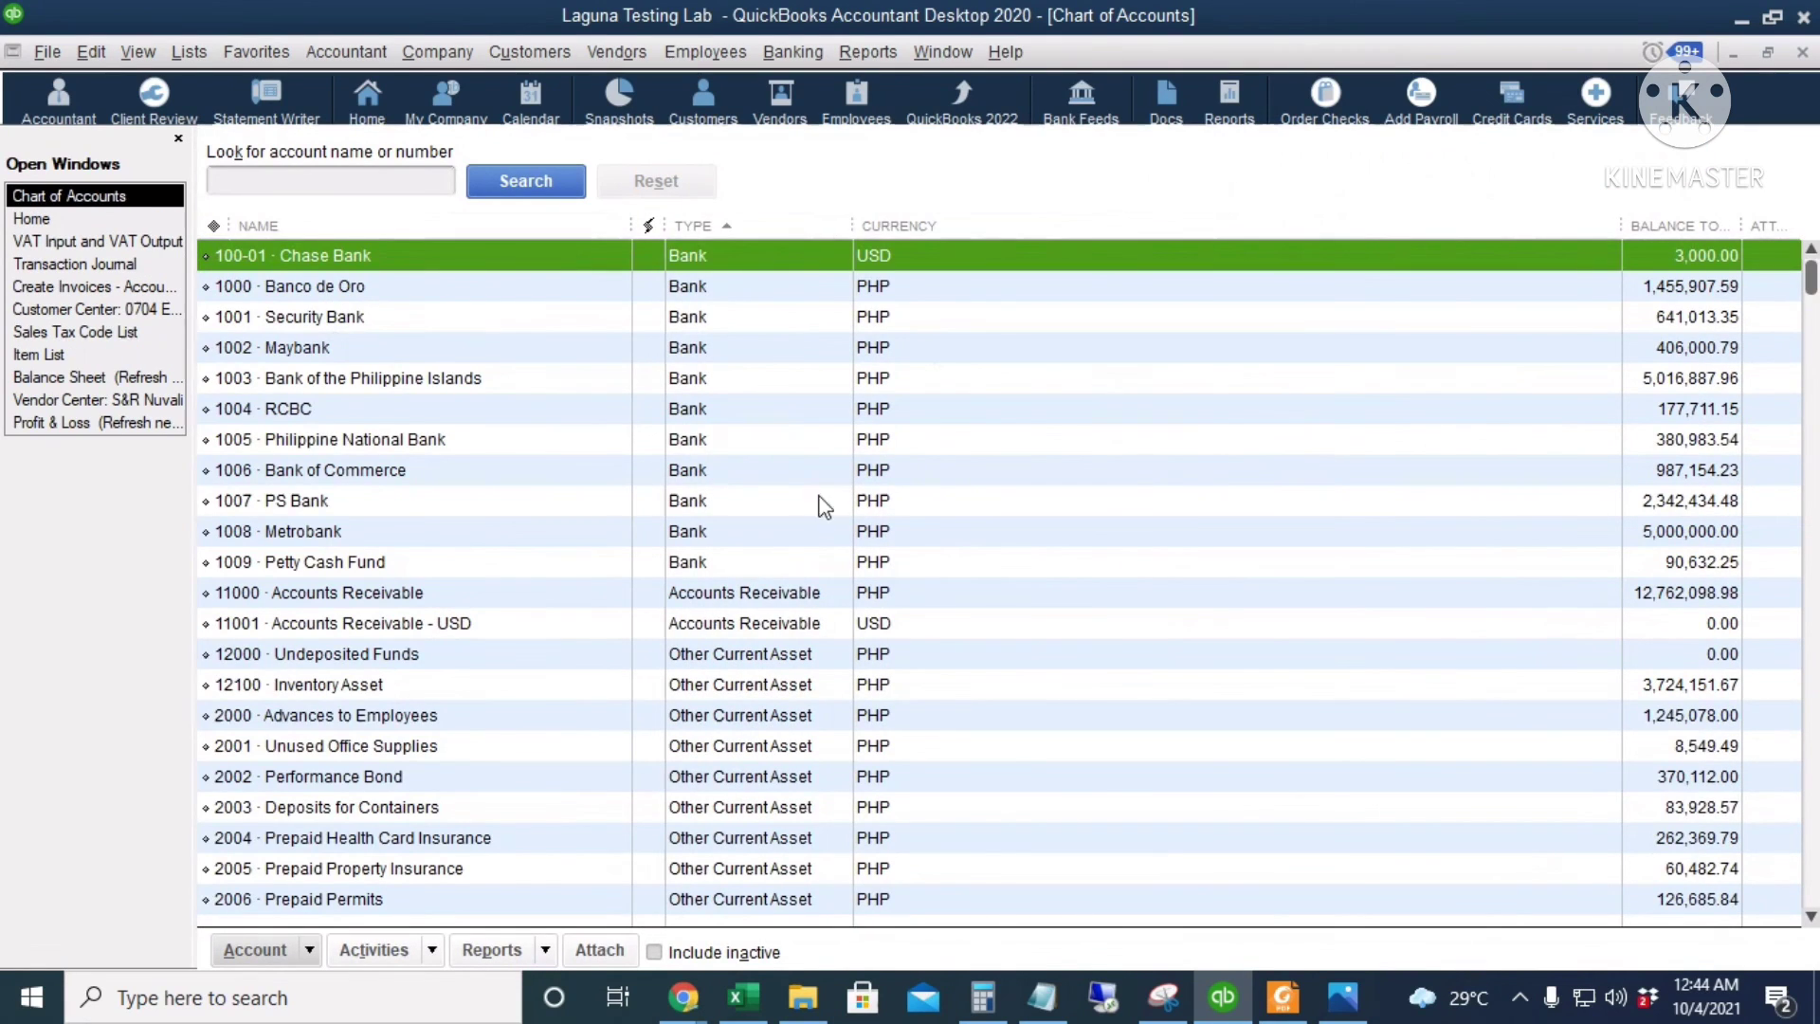
pyautogui.scroll(-4, 796, 569)
pyautogui.click(756, 807)
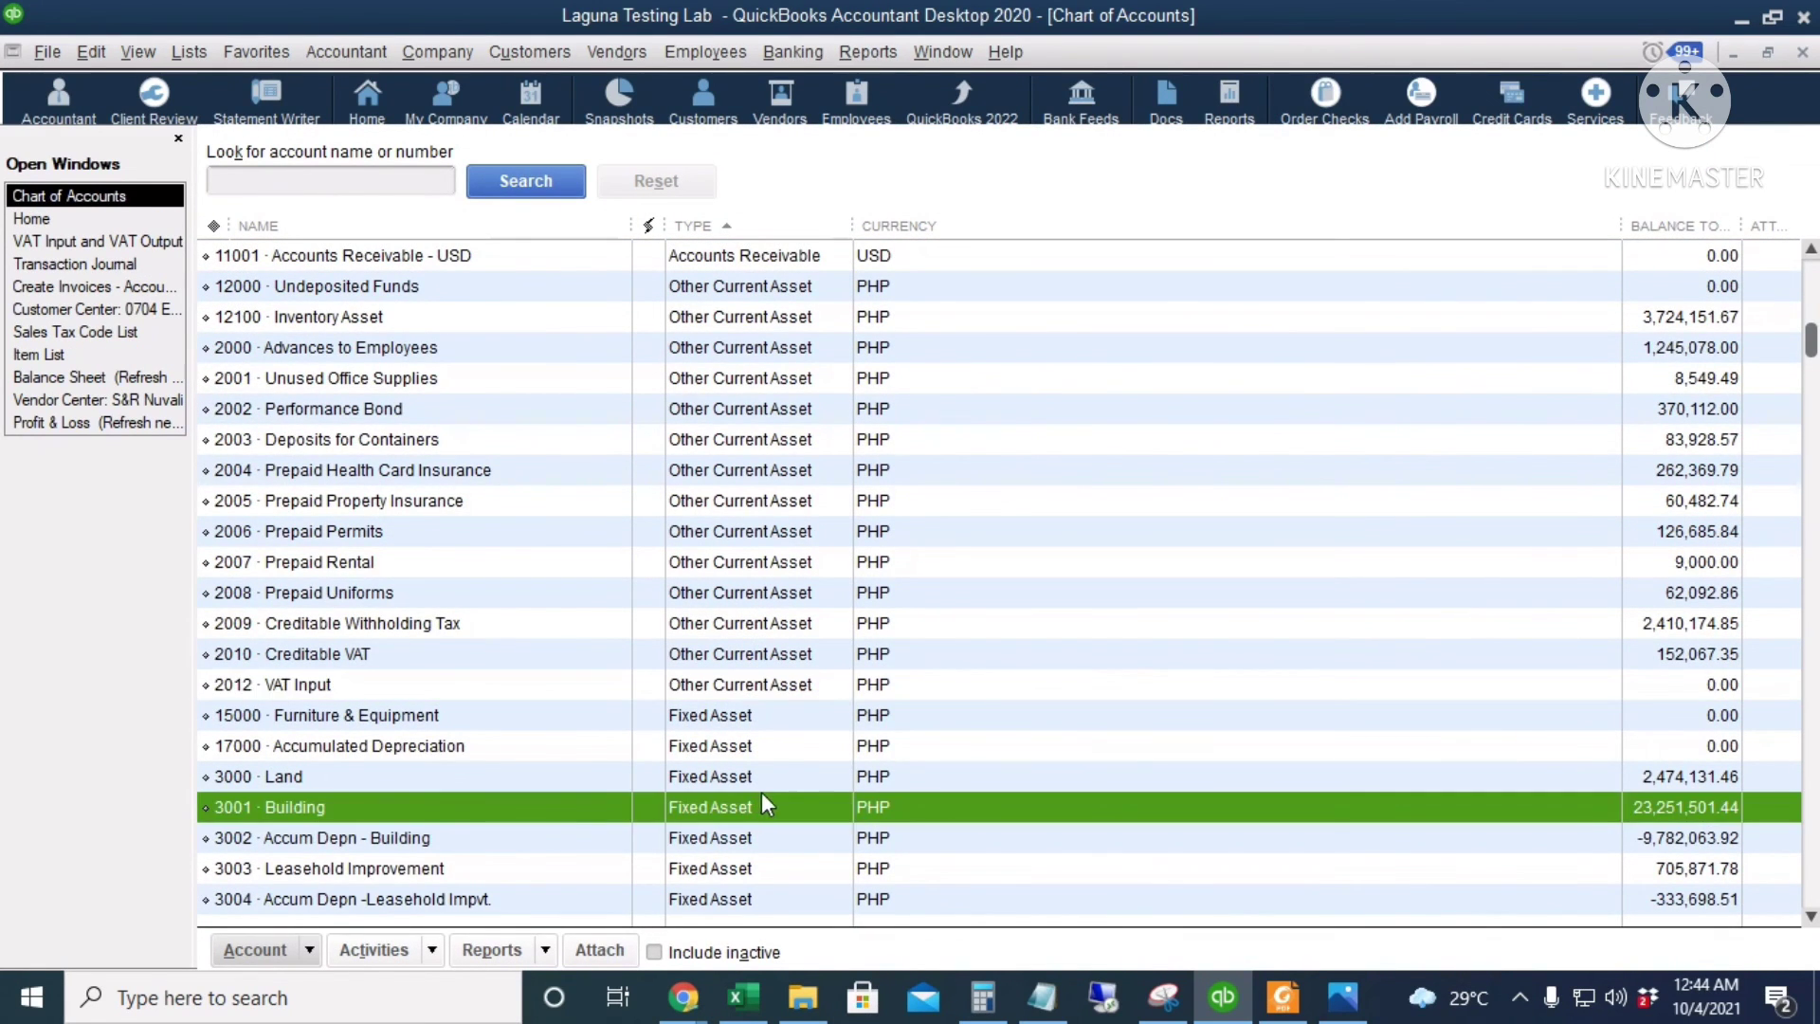
pyautogui.scroll(-10, 981, 730)
pyautogui.click(813, 717)
pyautogui.doubleClick(821, 717)
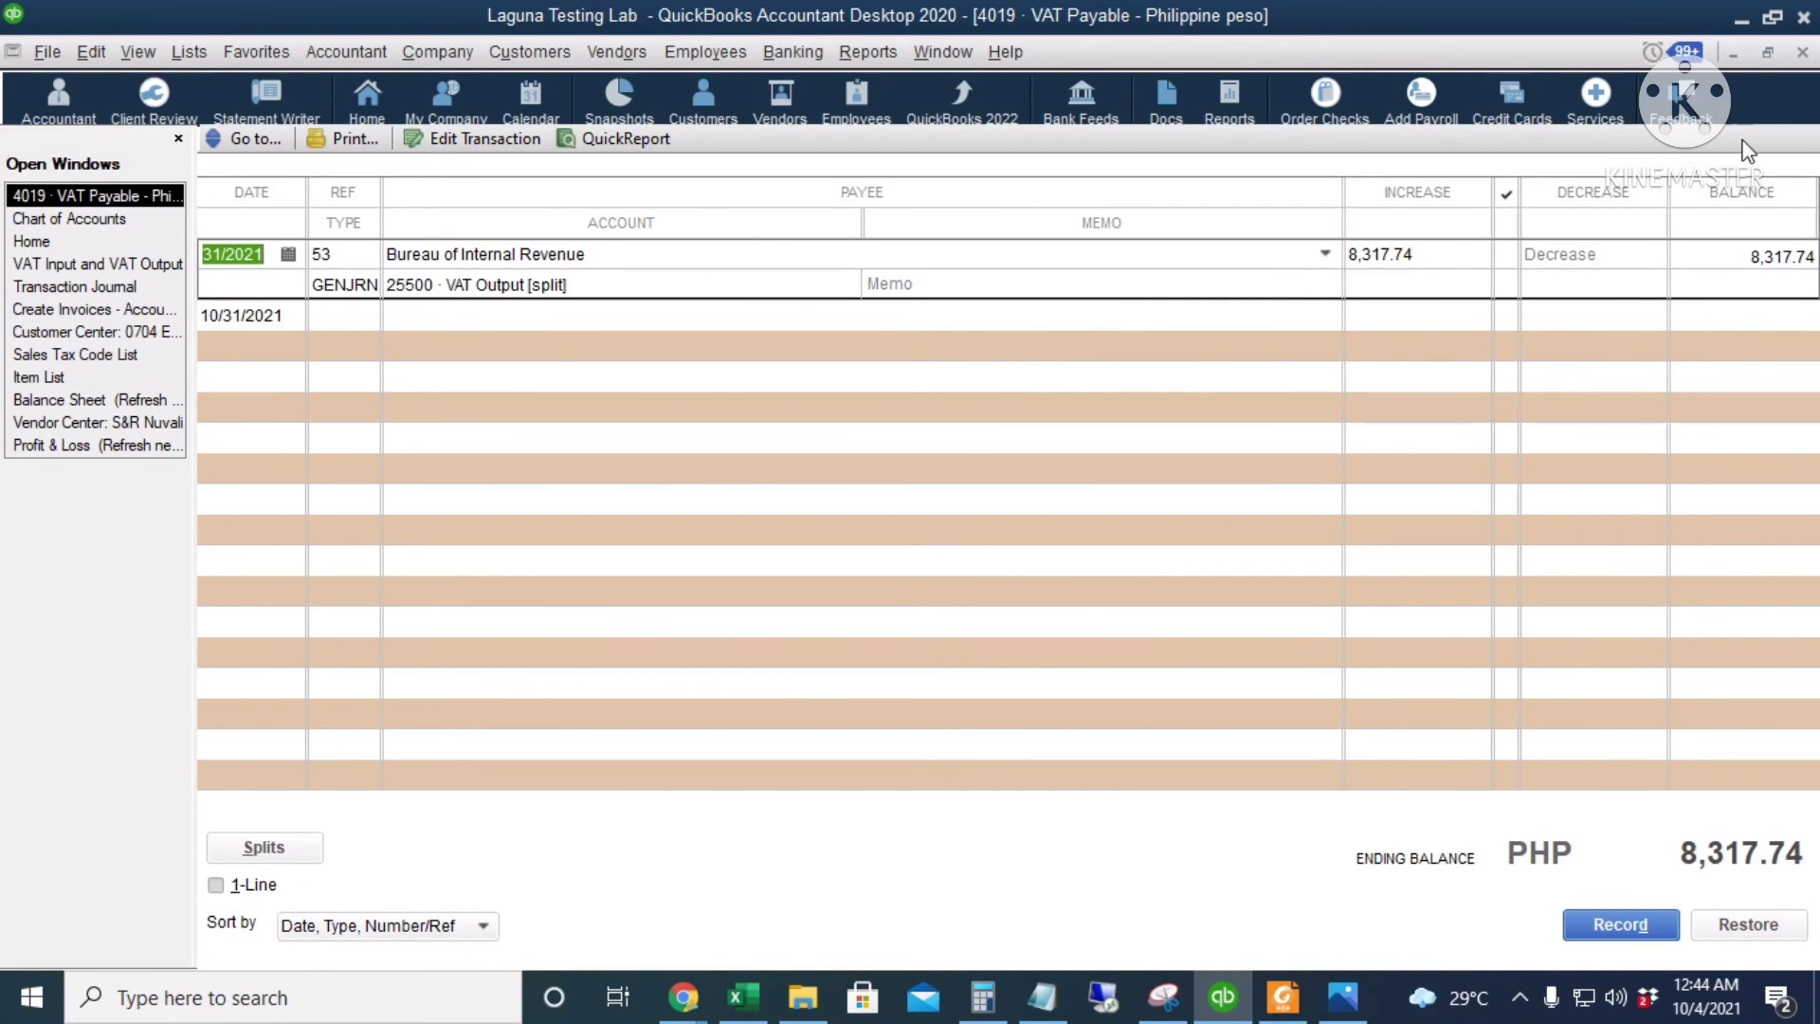
pyautogui.click(1802, 52)
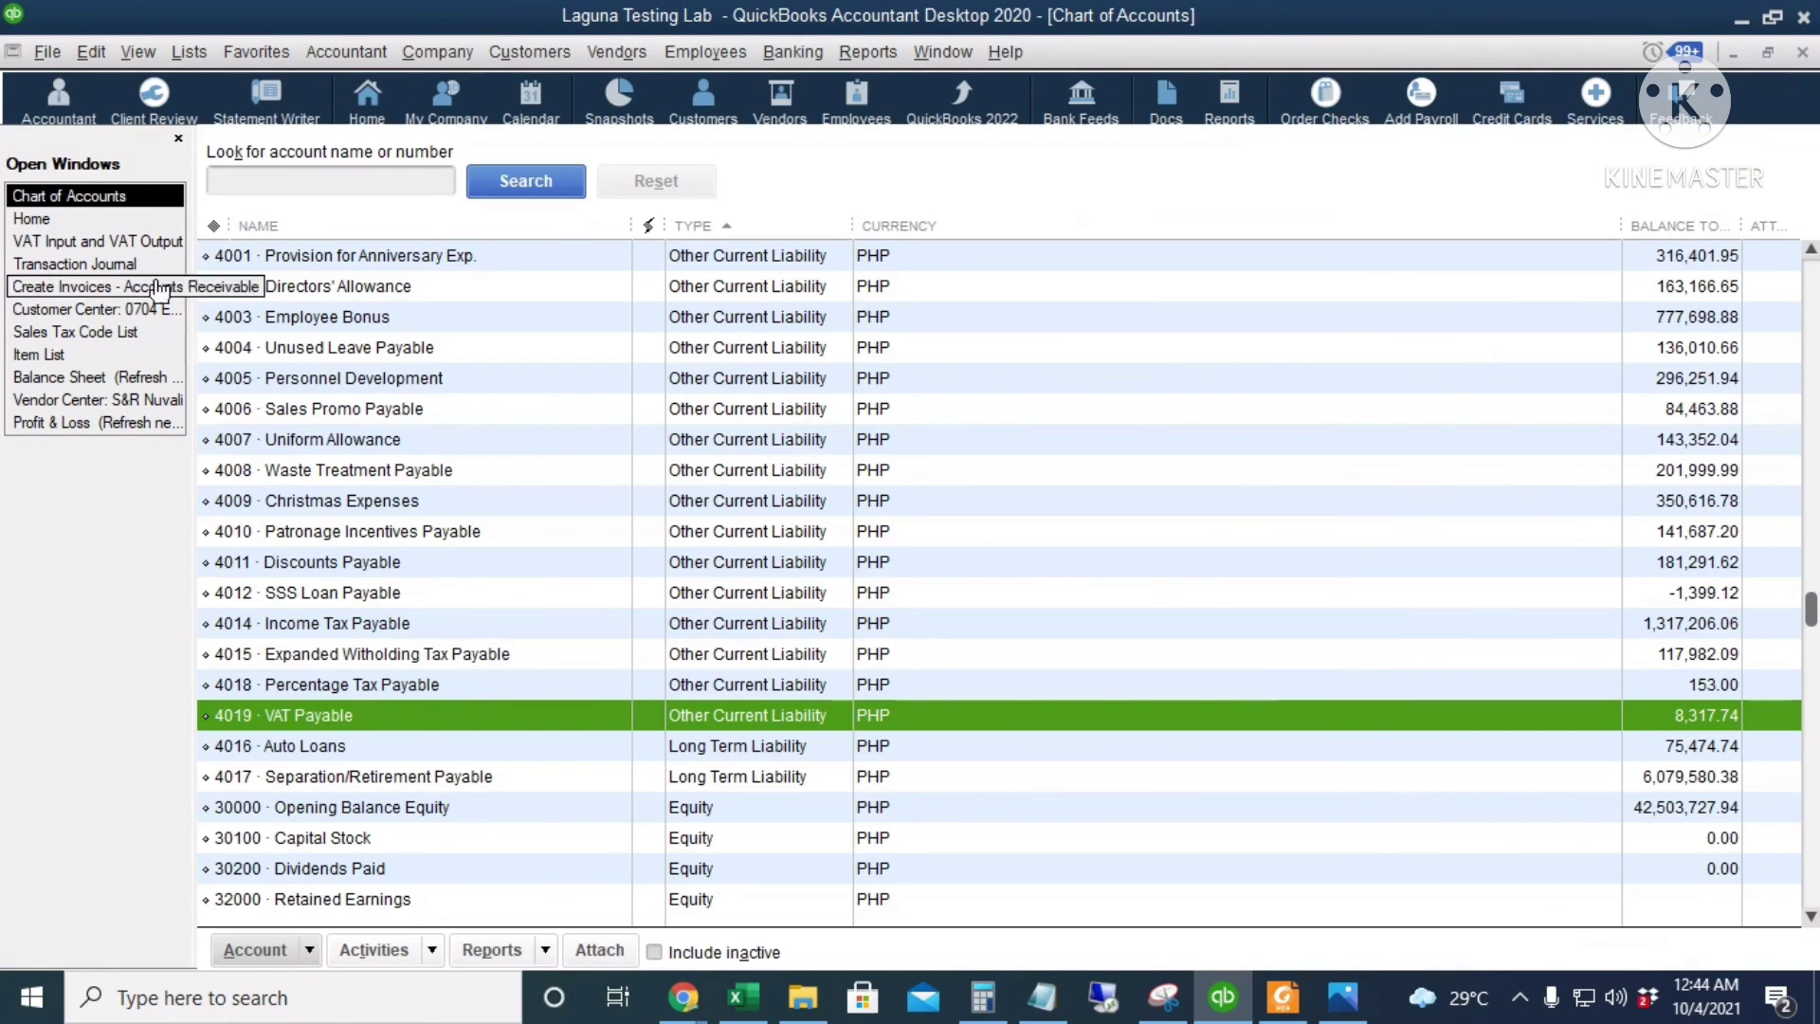
# - Start a check drawn on 1001 Security Bank, not marked for later printing, with check number 123
pyautogui.click(76, 221)
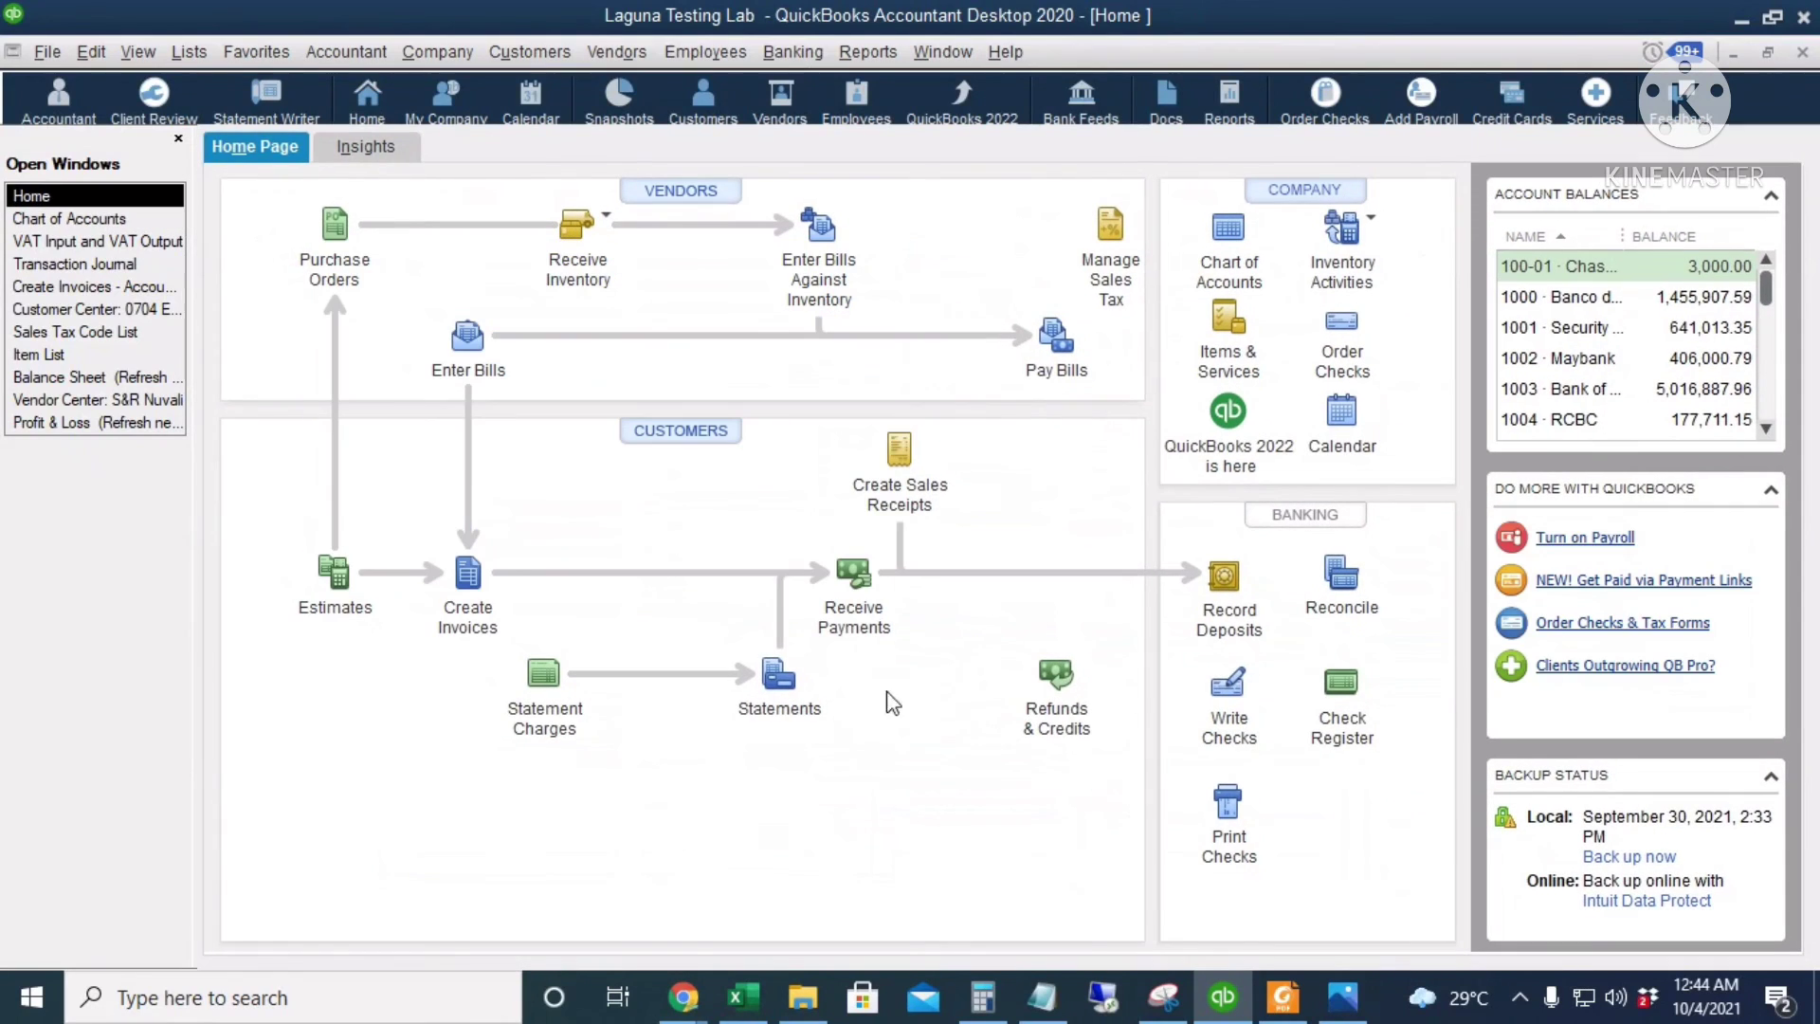
pyautogui.click(1228, 685)
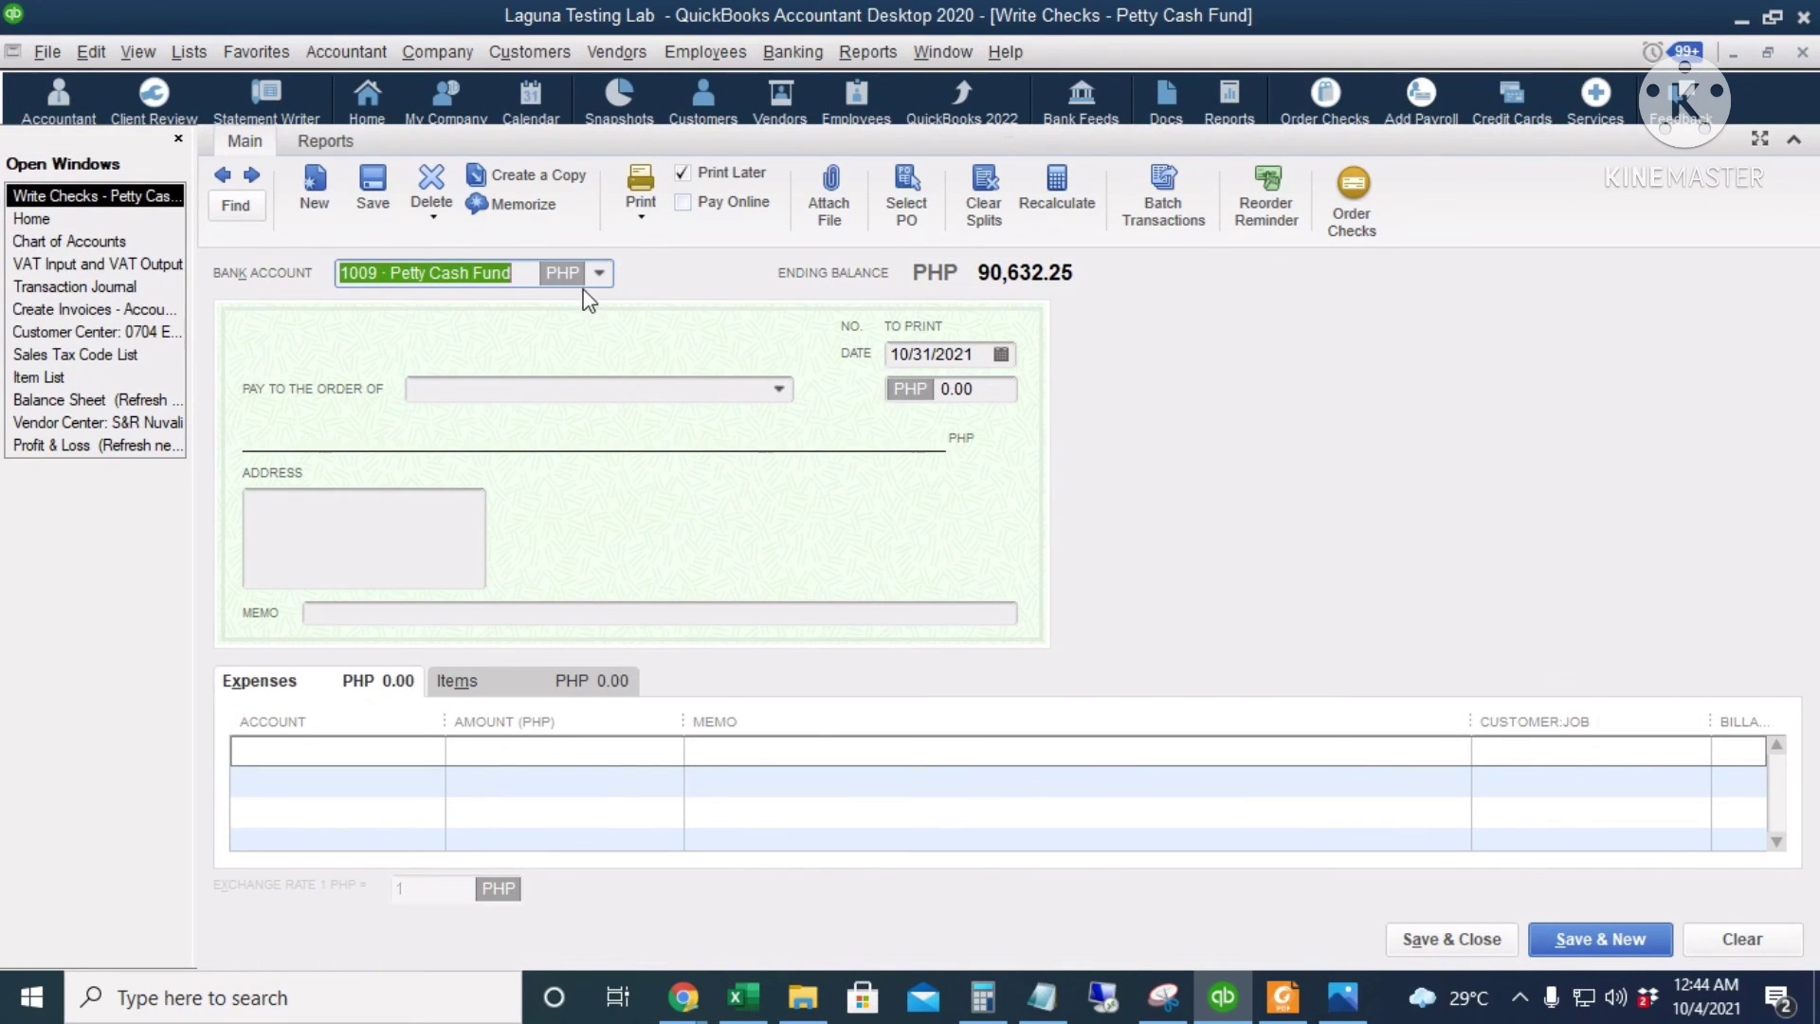
pyautogui.click(601, 272)
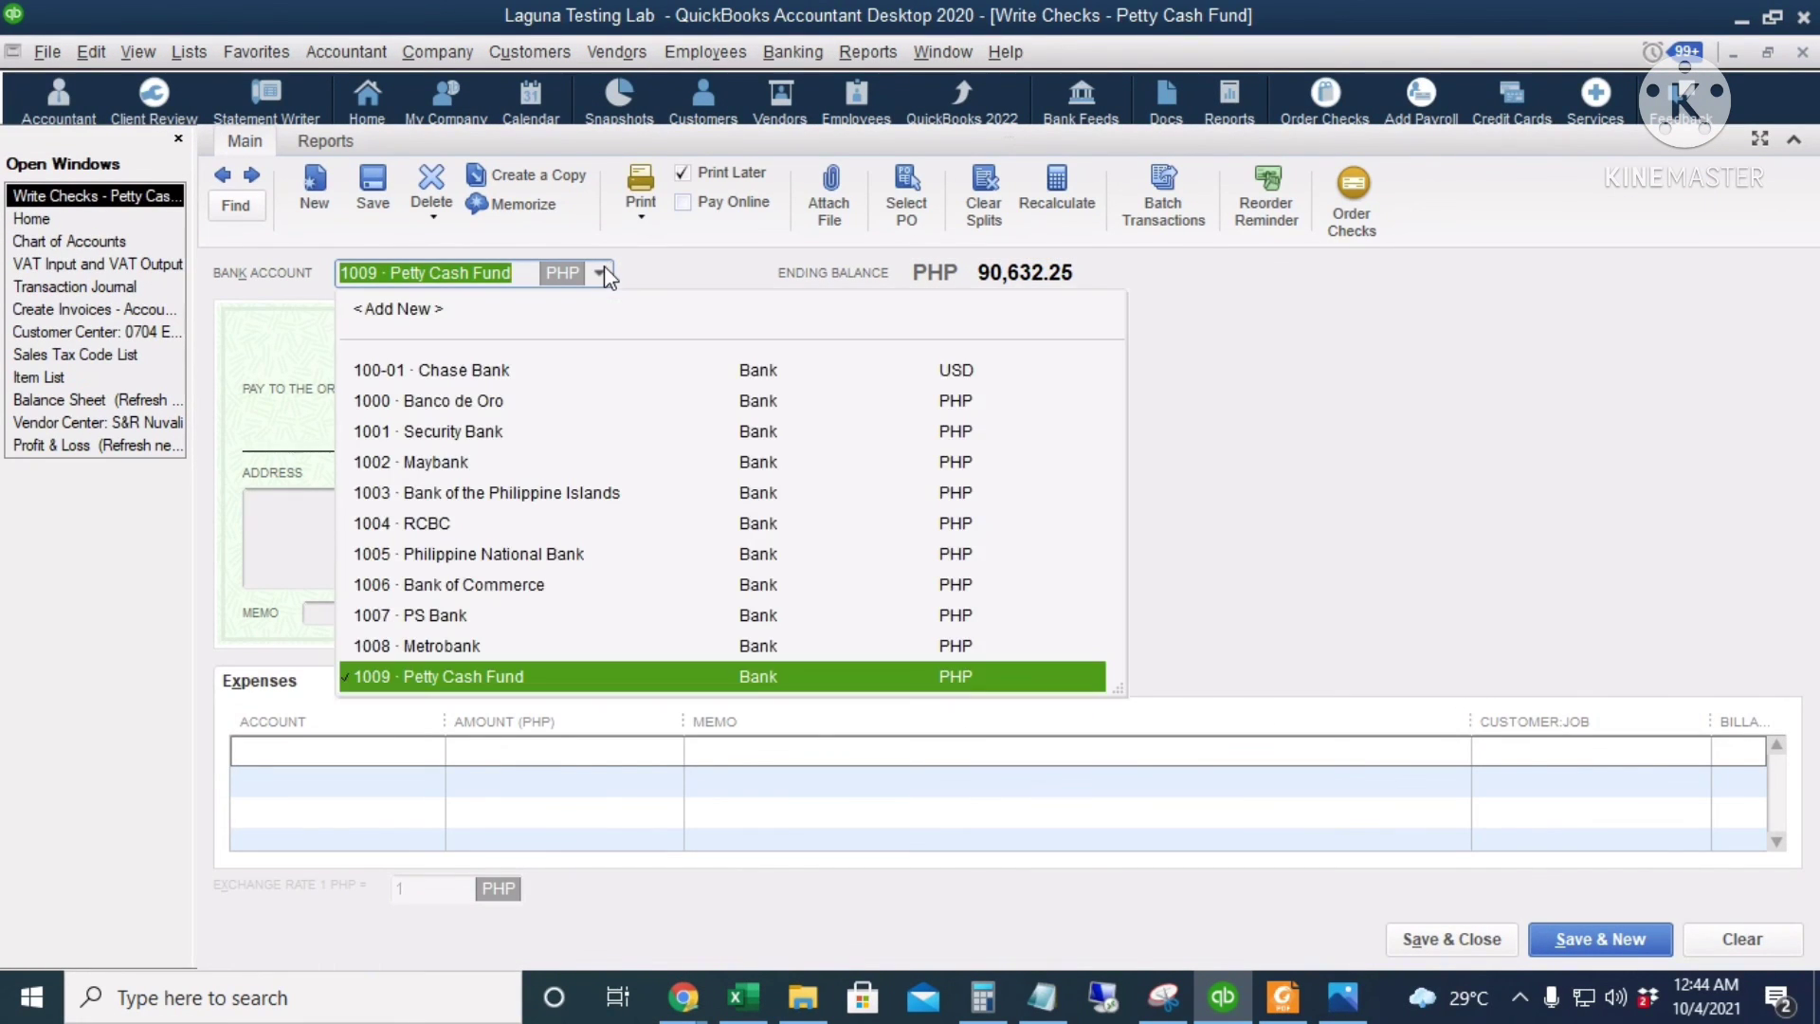
pyautogui.click(513, 431)
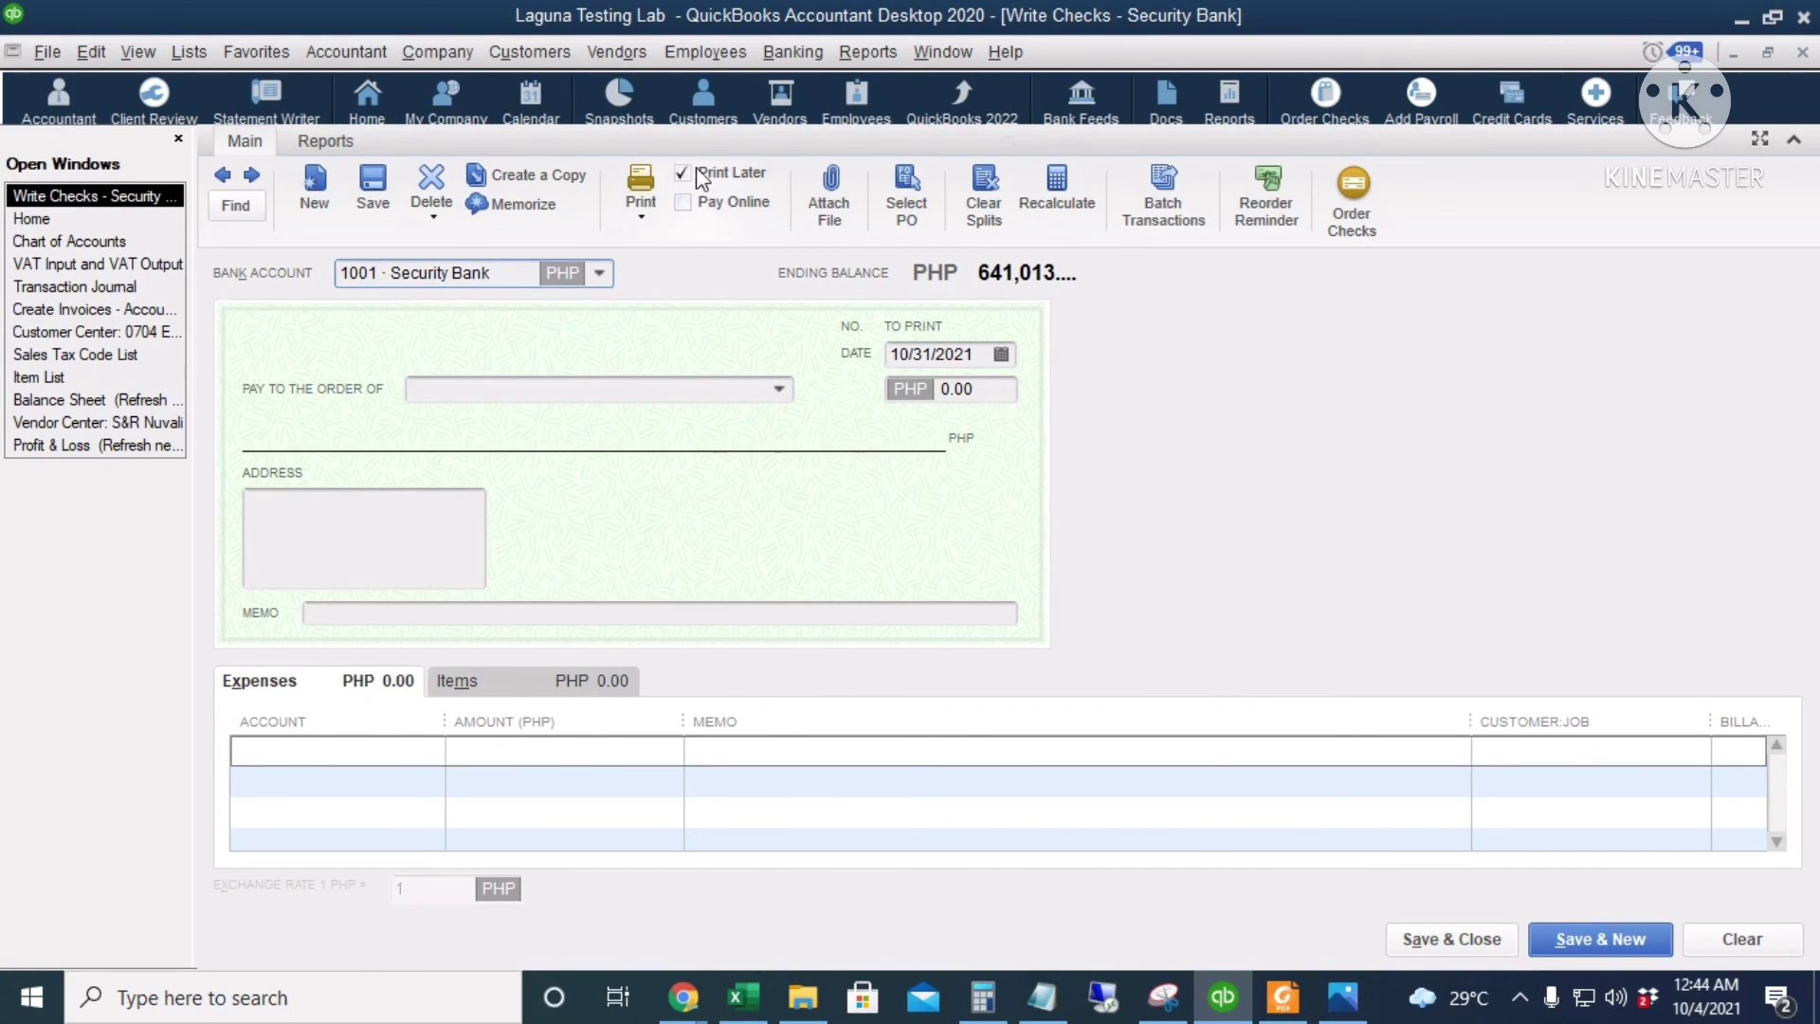
pyautogui.click(935, 327)
pyautogui.write('23')
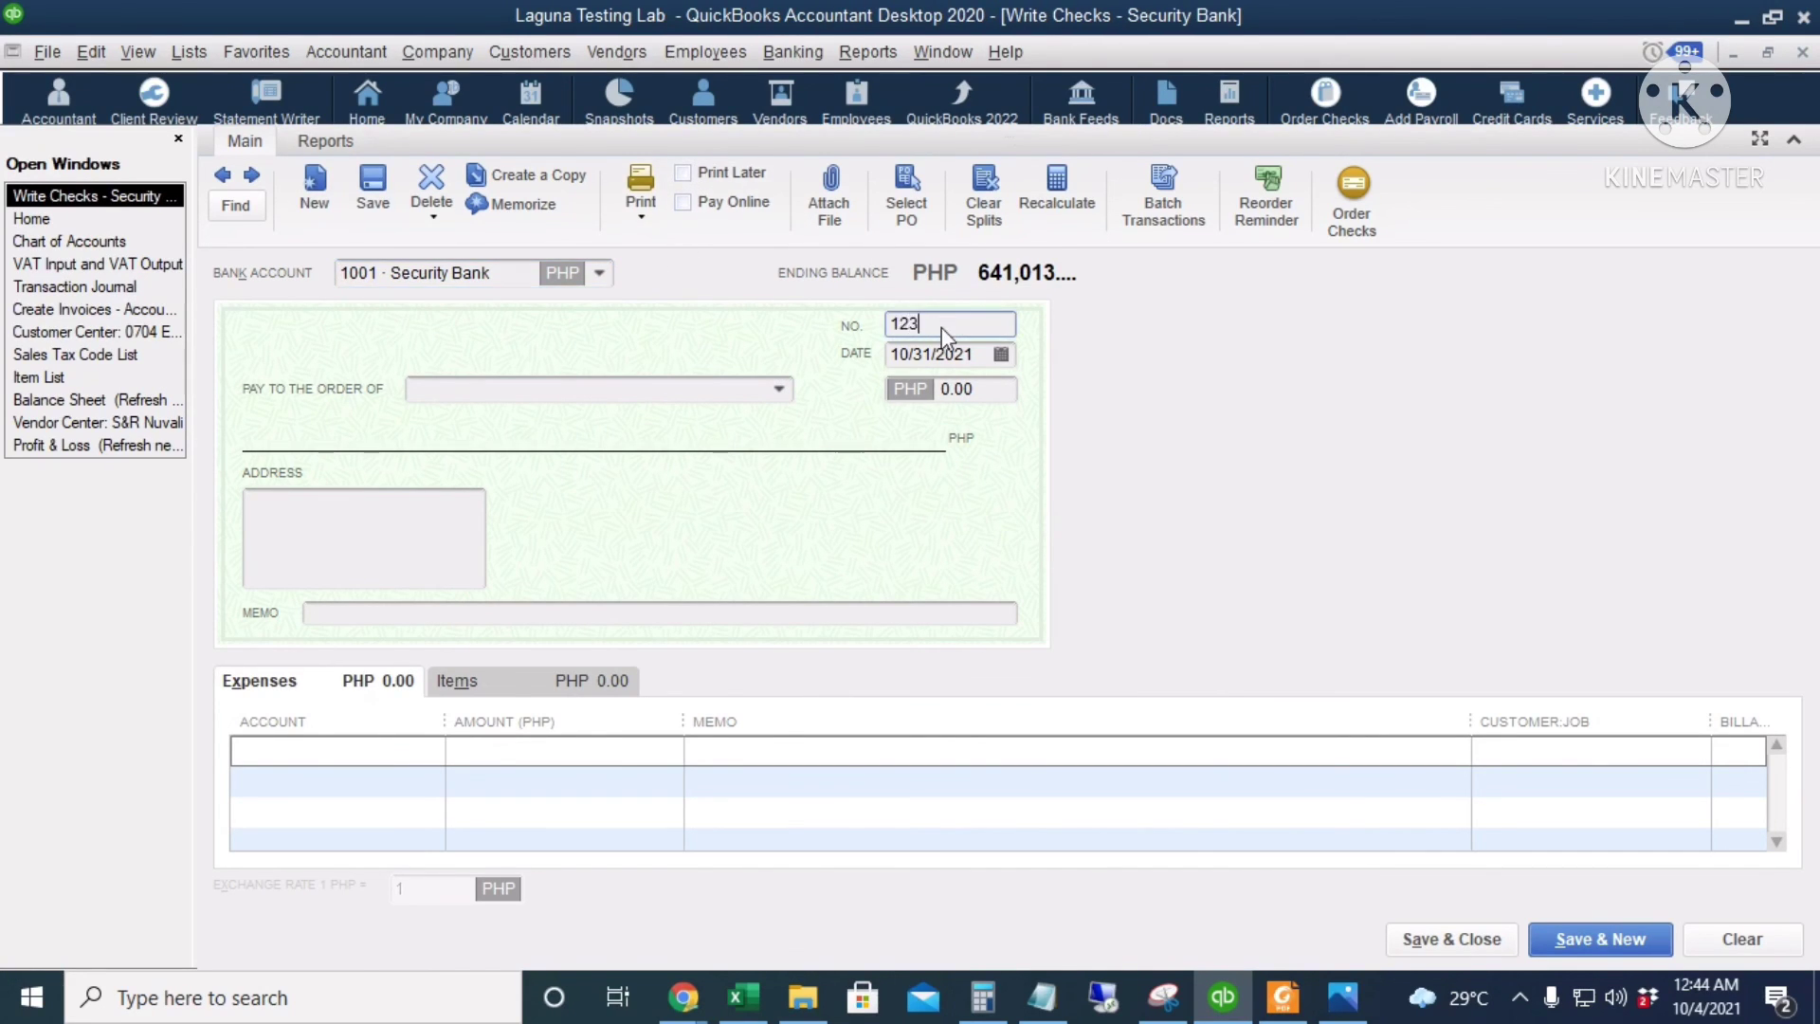
# - Make the check payable to the vendor Bureau of Internal Revenue and date it 11/10/2021
pyautogui.click(609, 391)
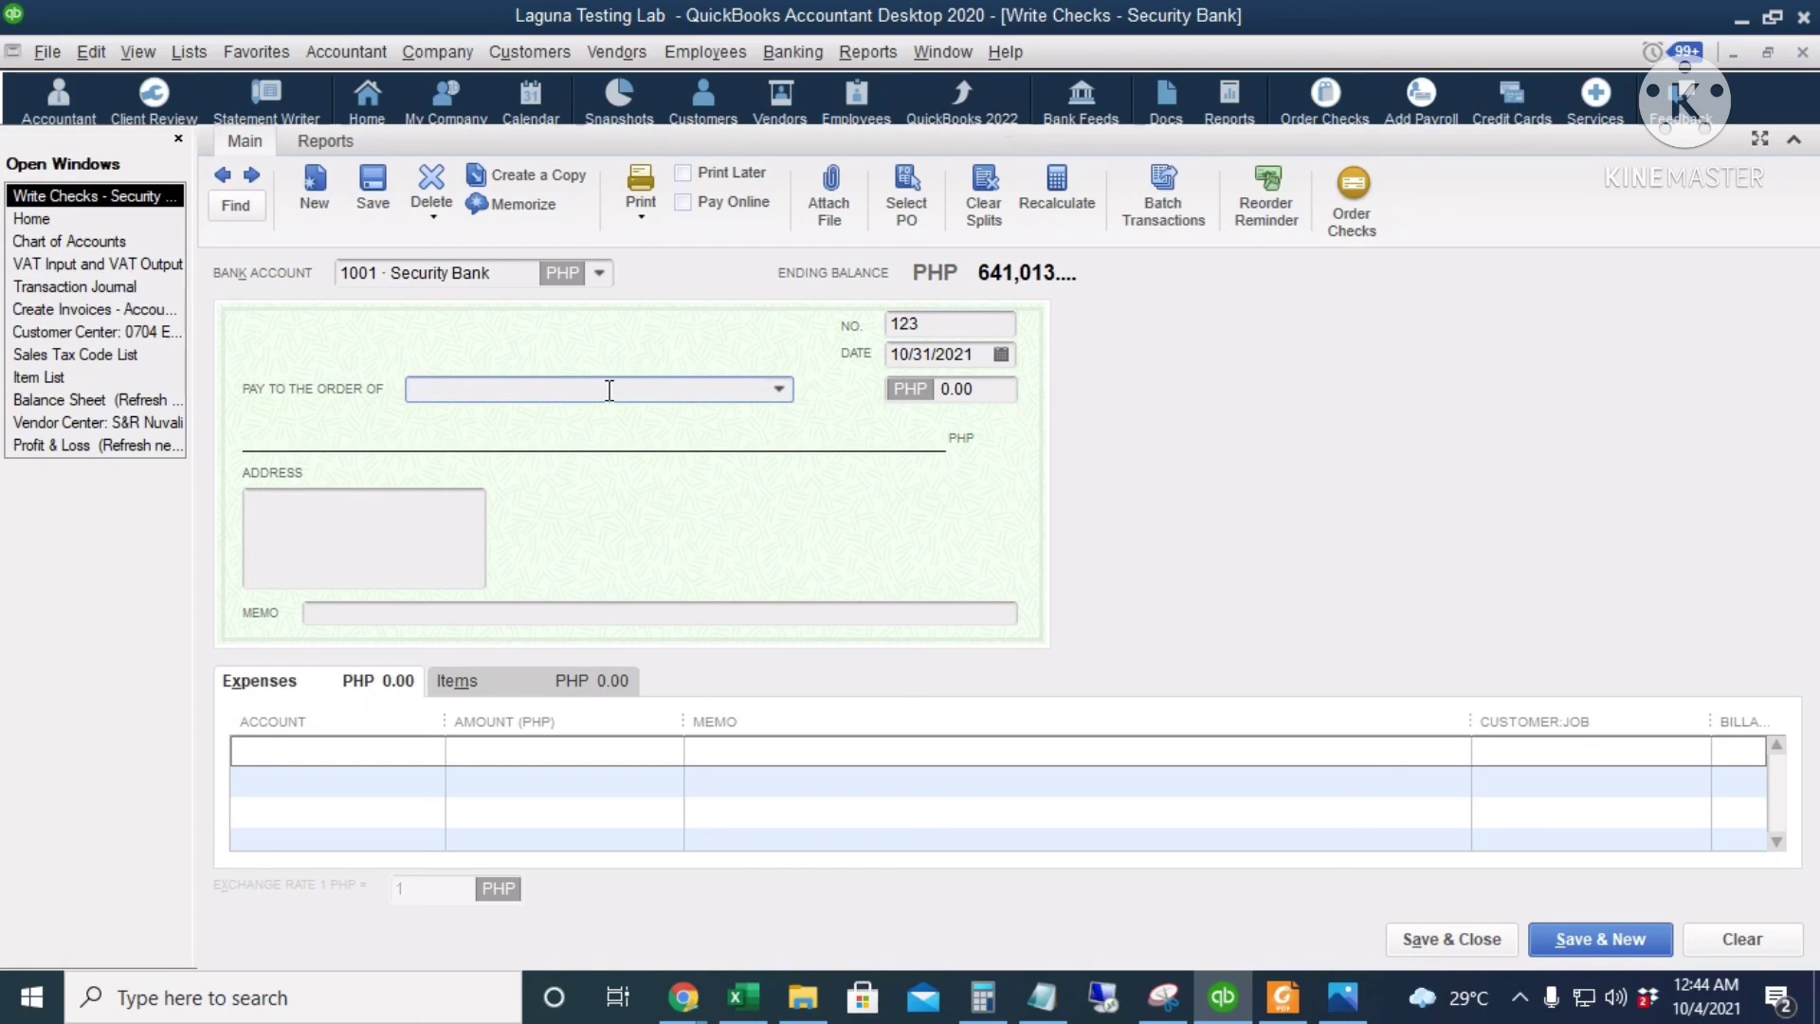
pyautogui.write('Bure')
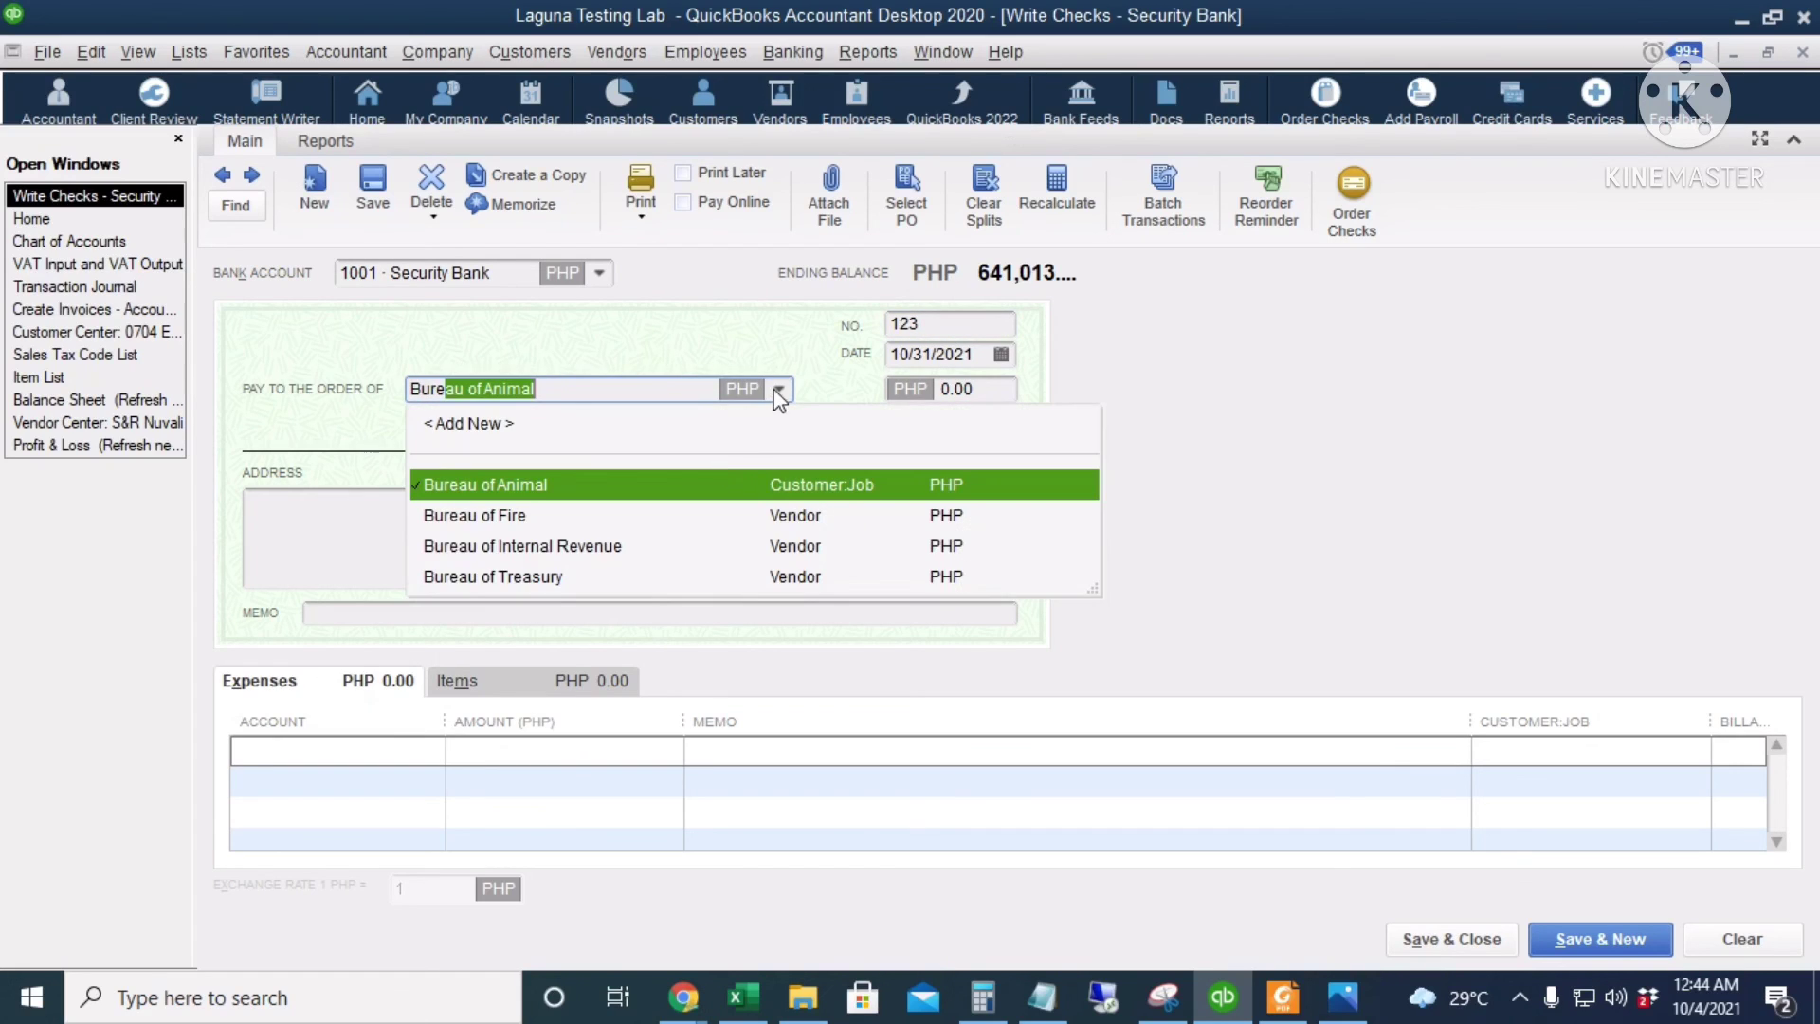
pyautogui.click(599, 549)
pyautogui.click(1001, 354)
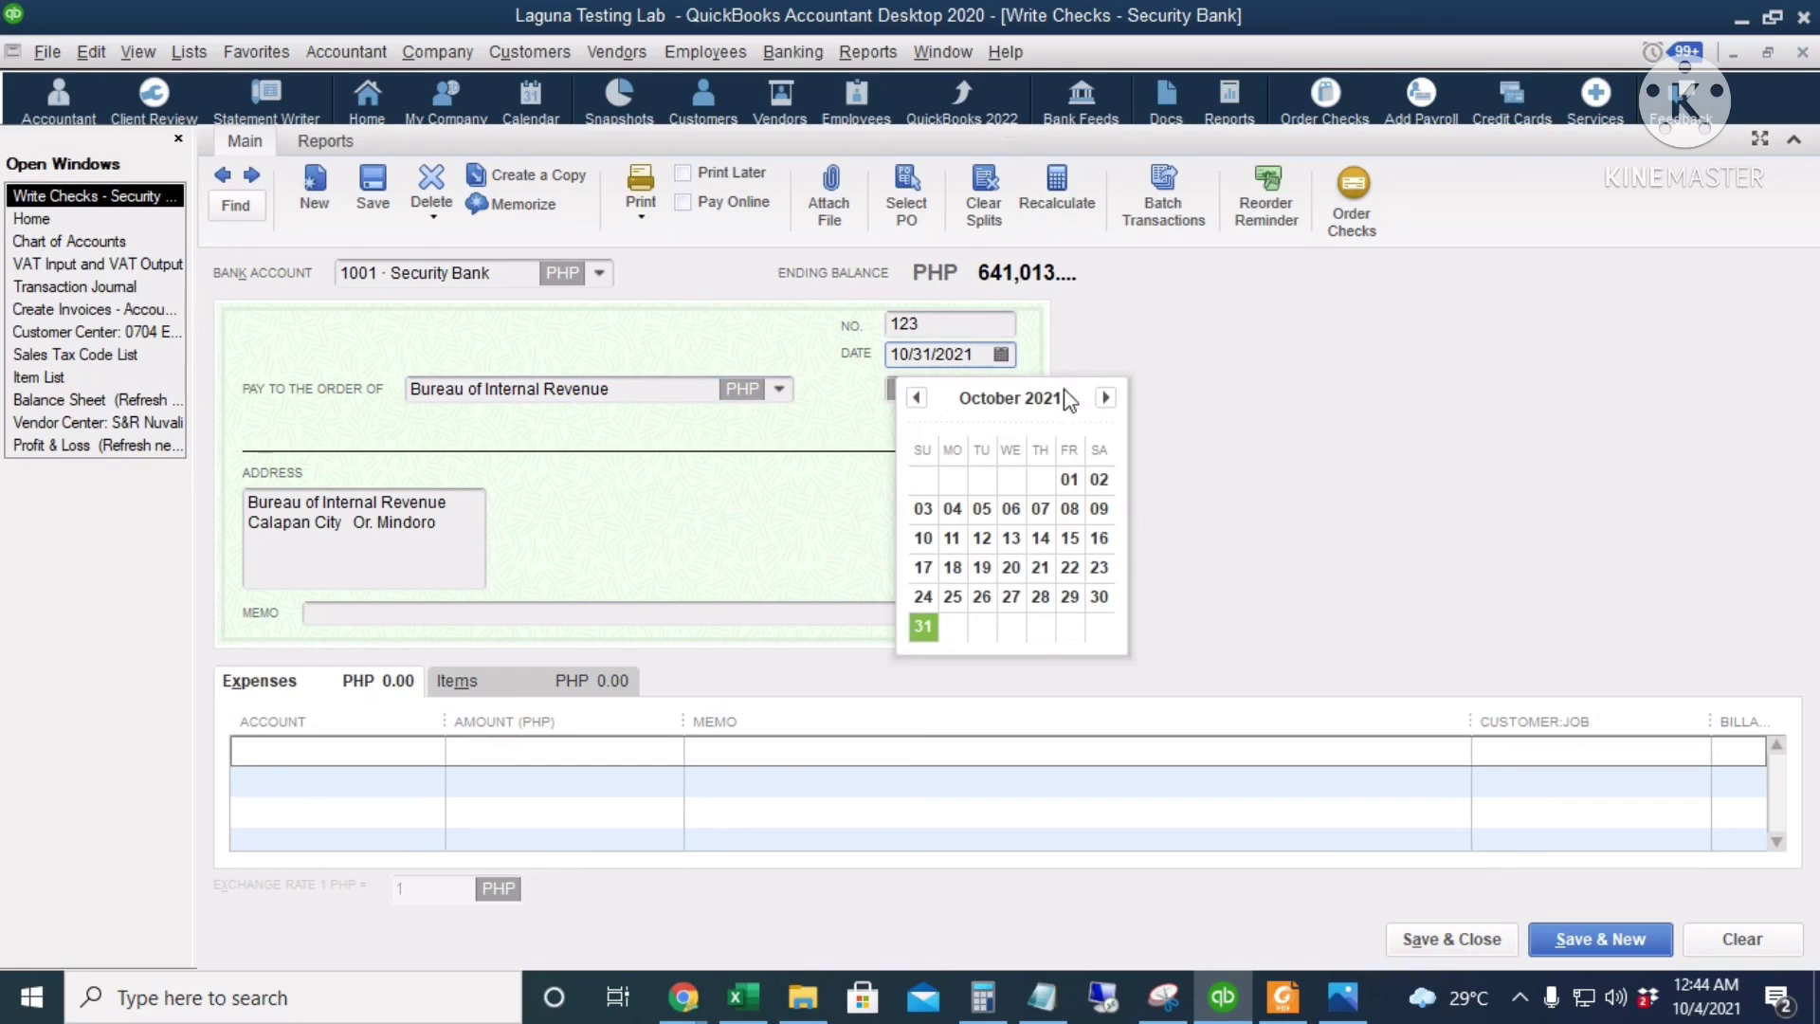
pyautogui.click(1106, 397)
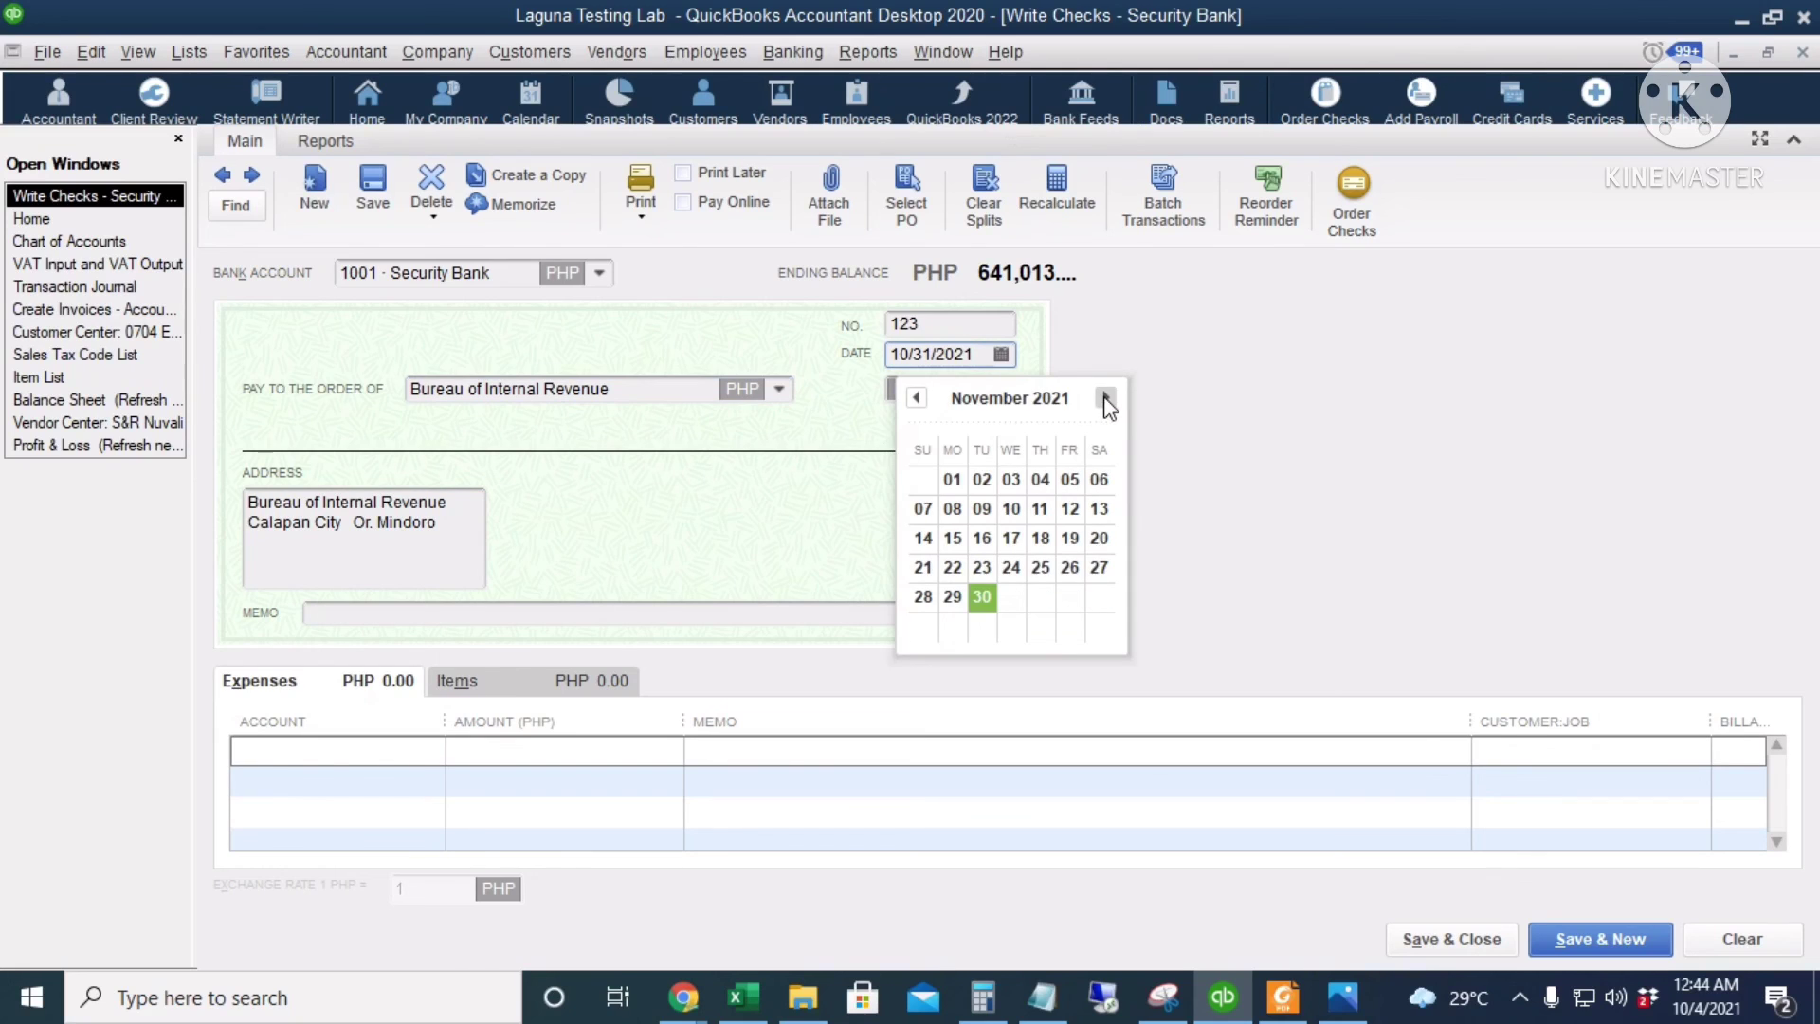
pyautogui.click(1011, 509)
# - Charge 8,317.74 to the 4019 VAT Payable expense line, then save and close the check, accepting its future date
pyautogui.click(333, 752)
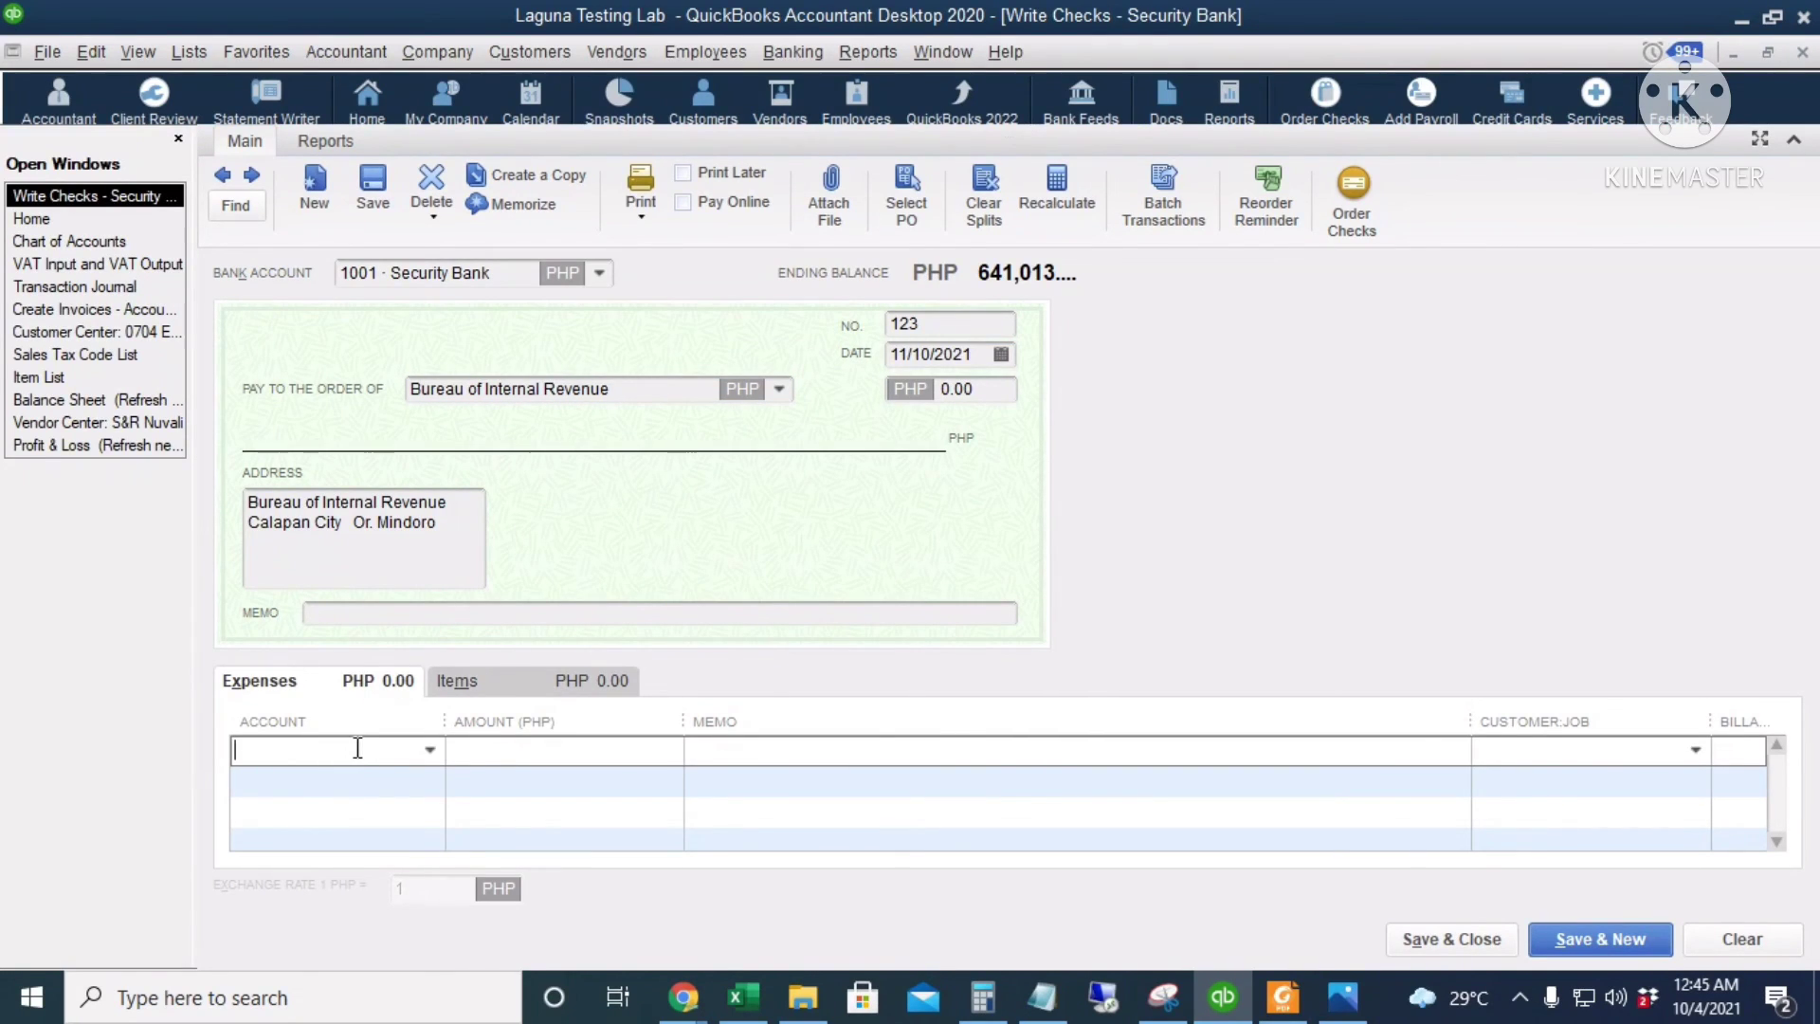
pyautogui.write('VAT Payable')
pyautogui.press('Tab')
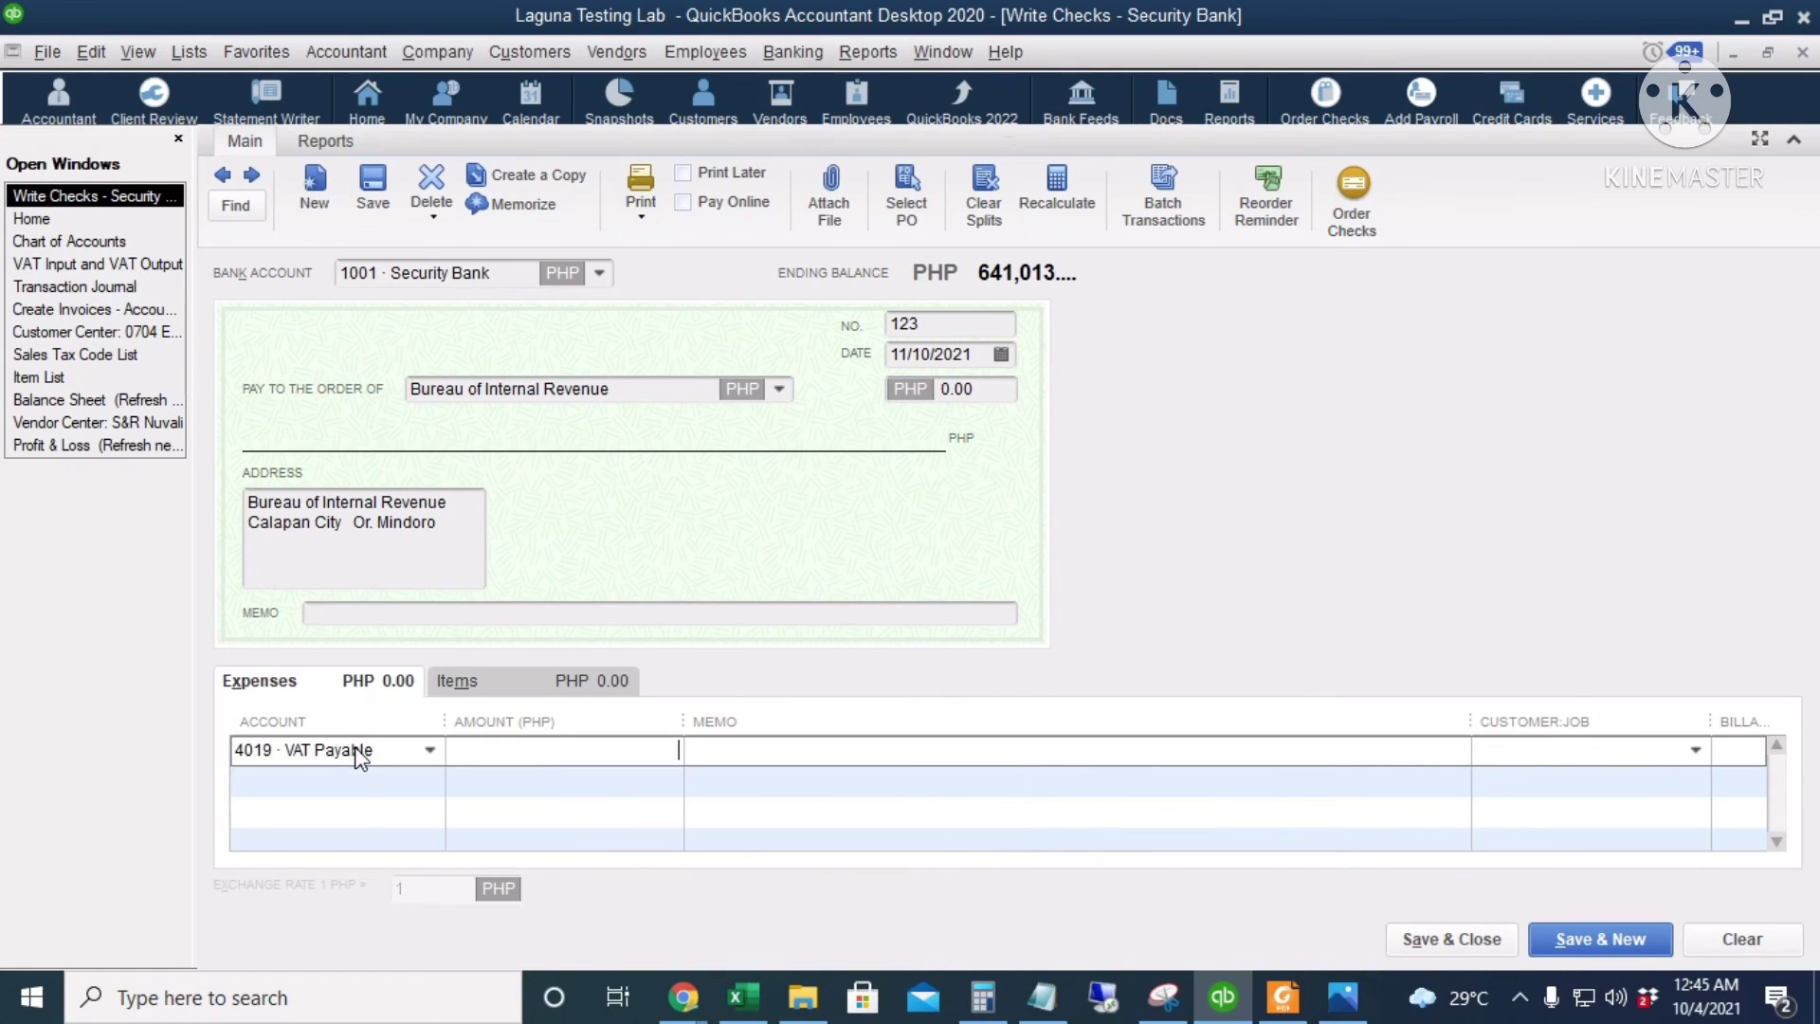
pyautogui.write('8317.74')
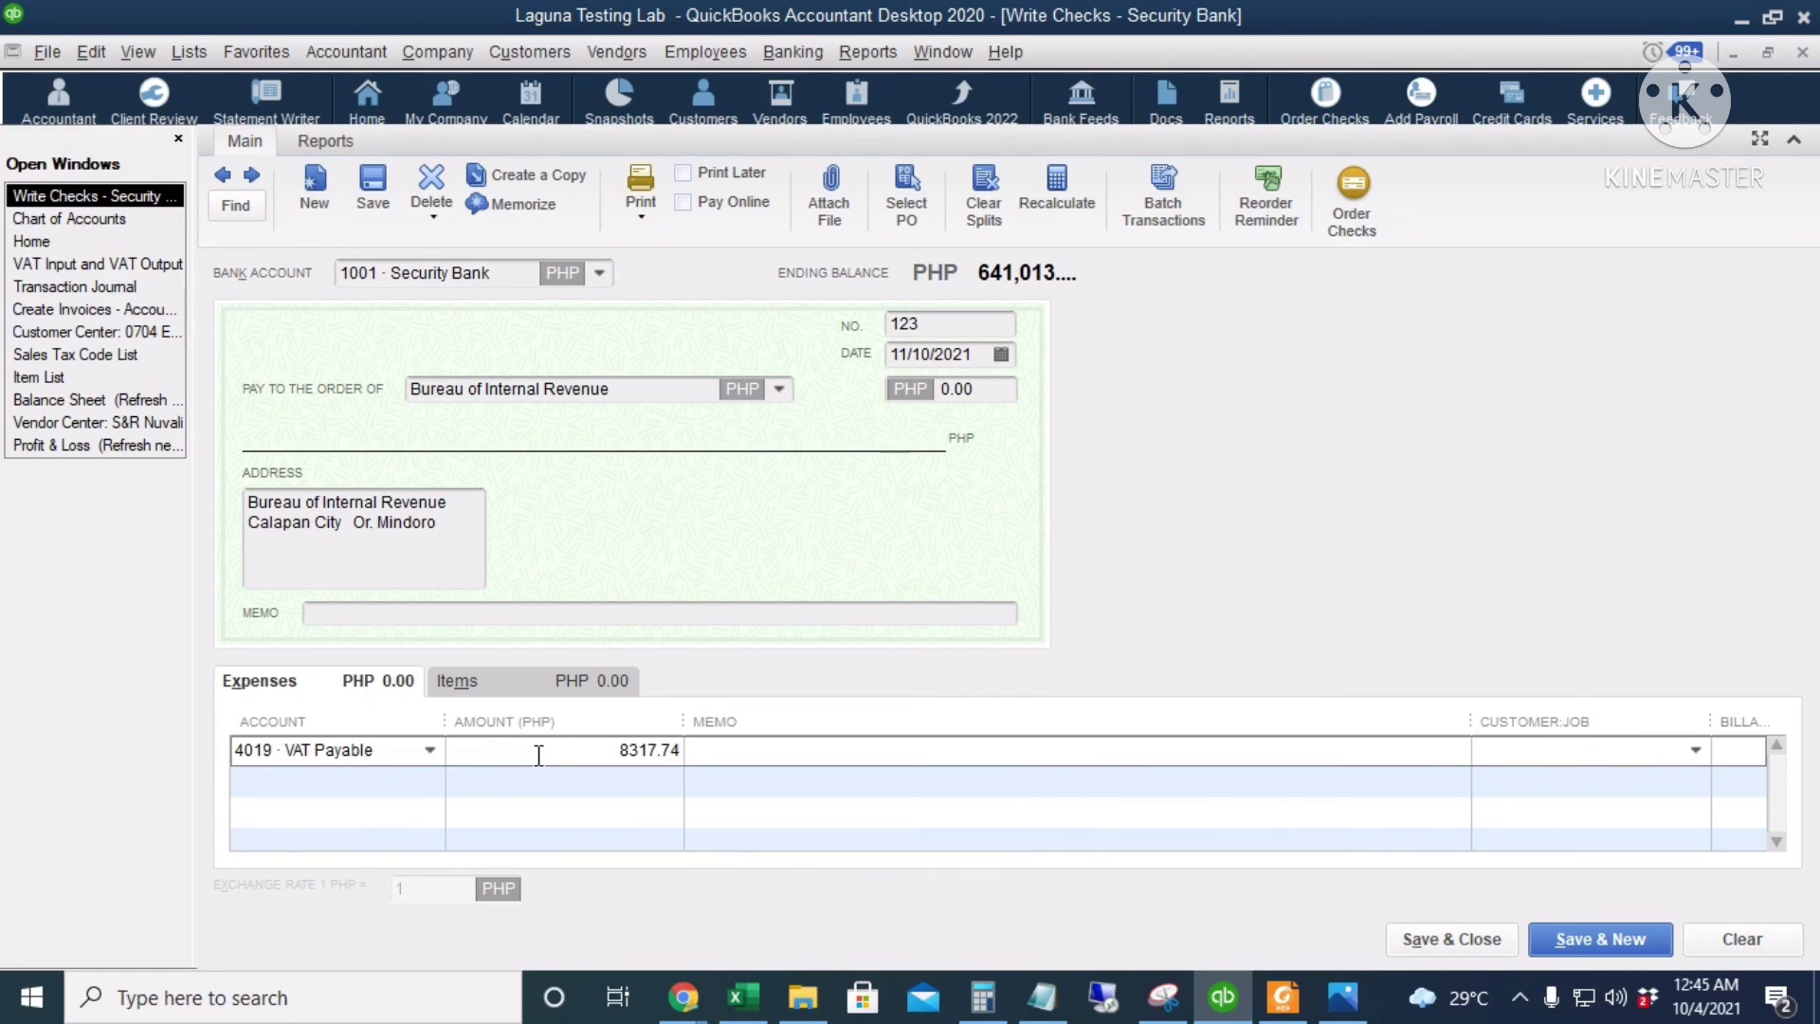
pyautogui.press('Tab')
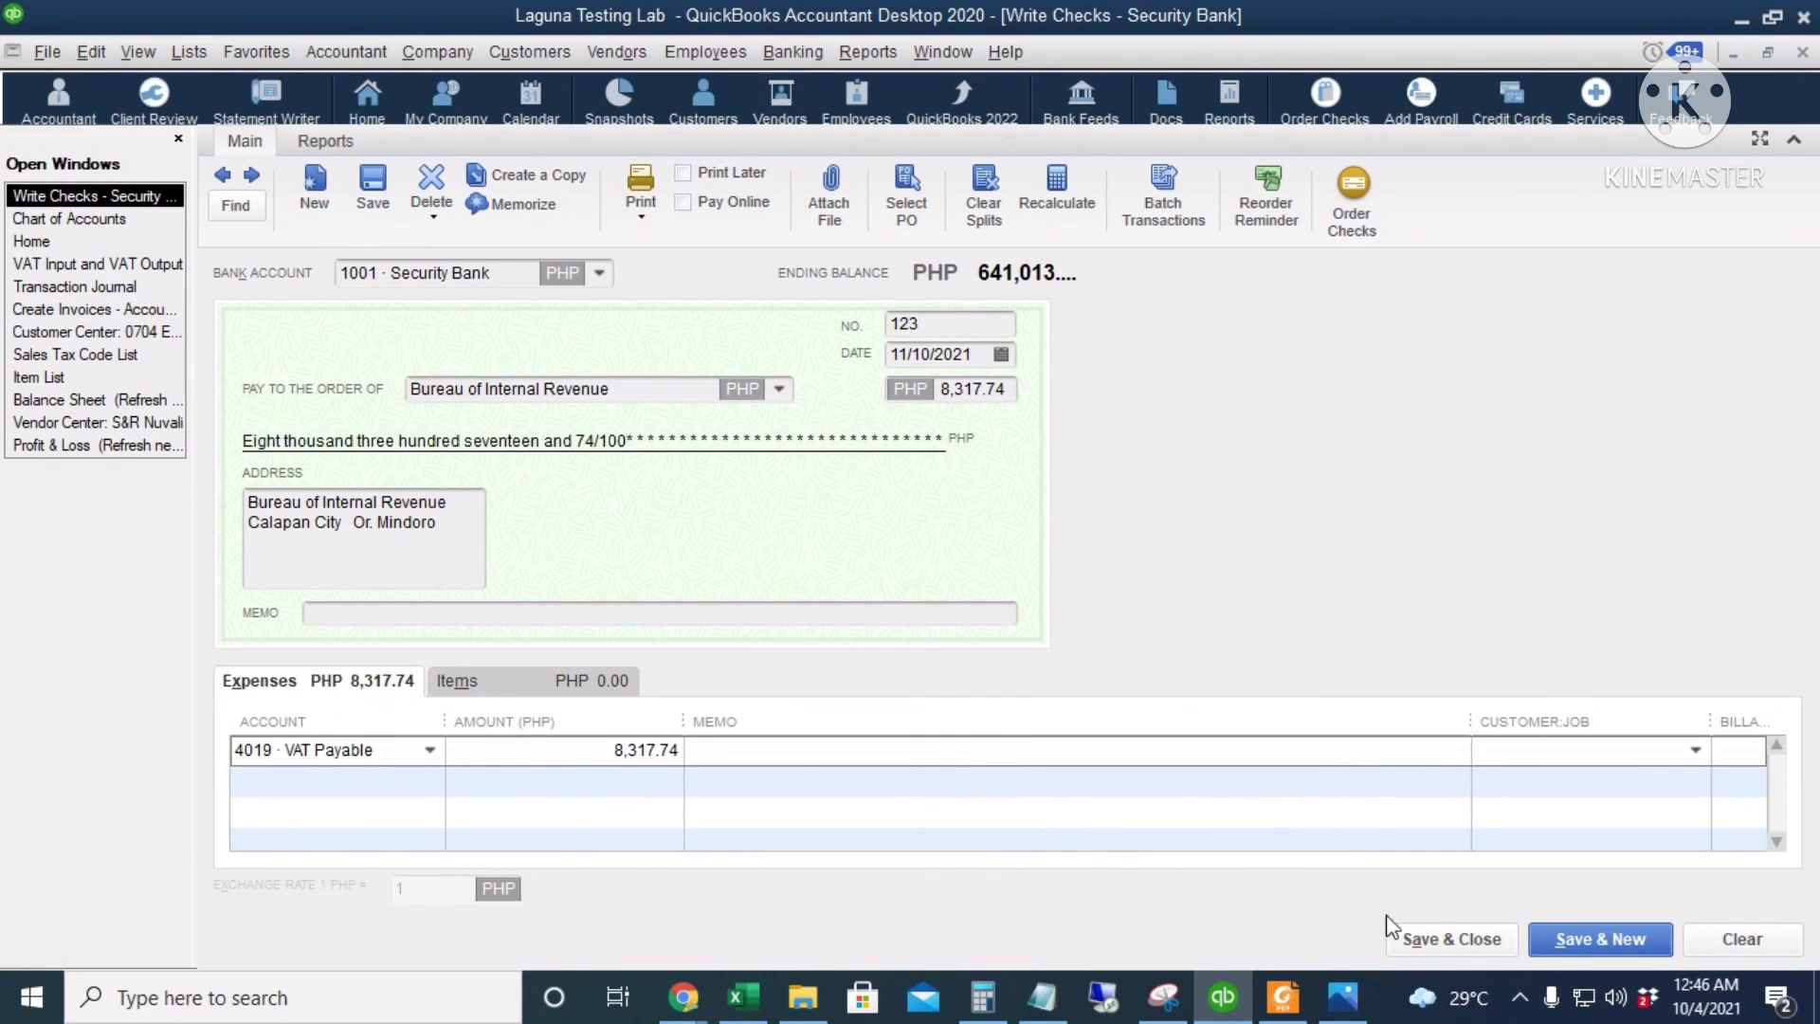
pyautogui.click(1435, 940)
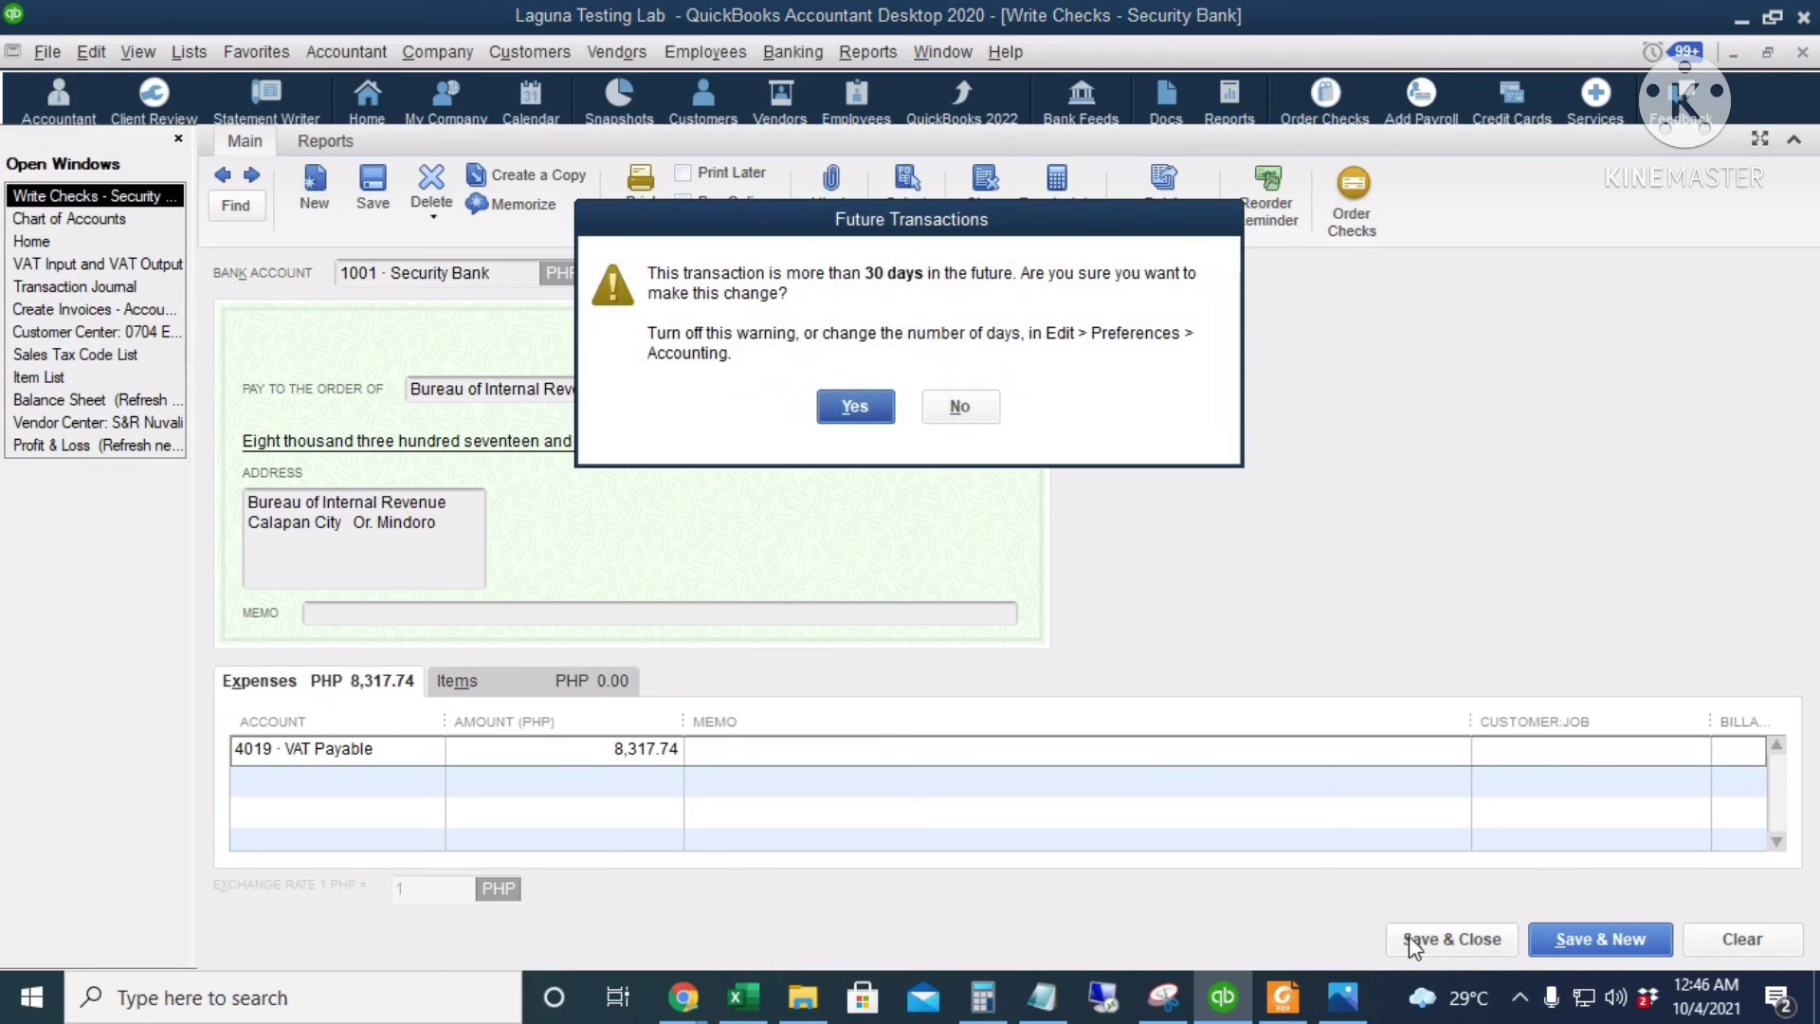
pyautogui.click(854, 408)
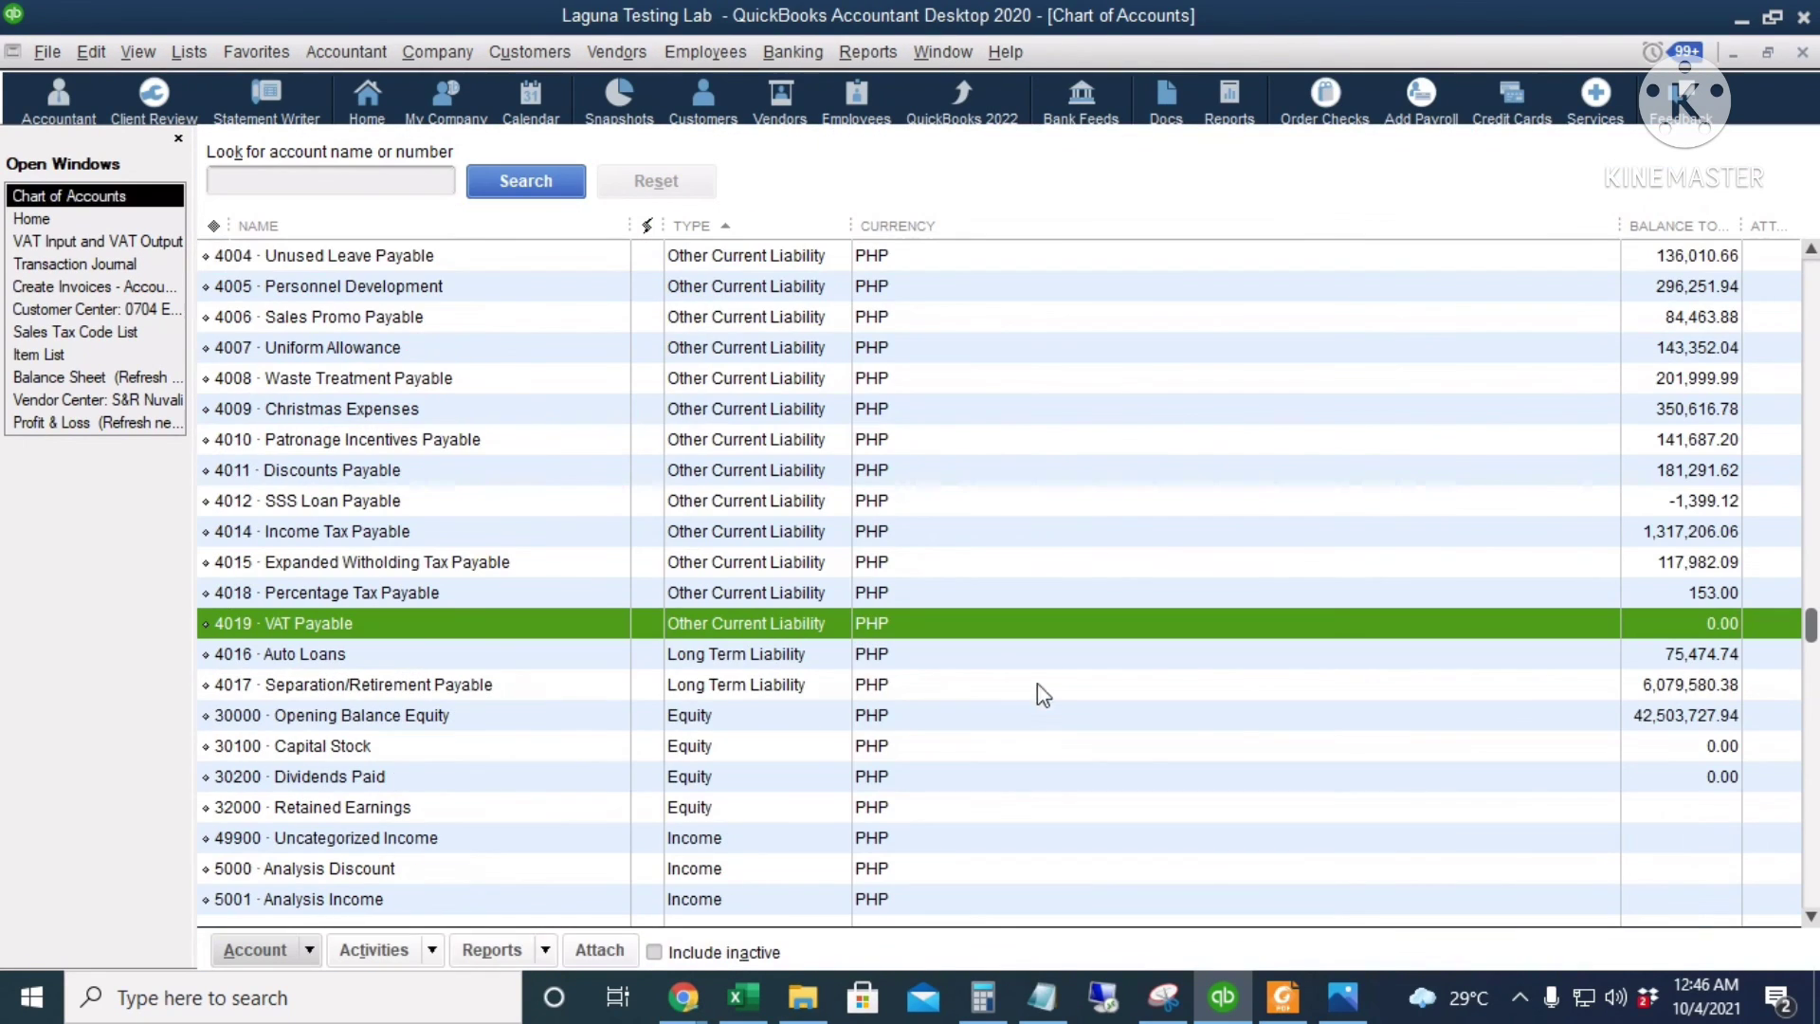
# - Reopen the 4019 VAT Payable register and check the tax payment entry and the ending balance
pyautogui.hotkey('ctrl', 'r')
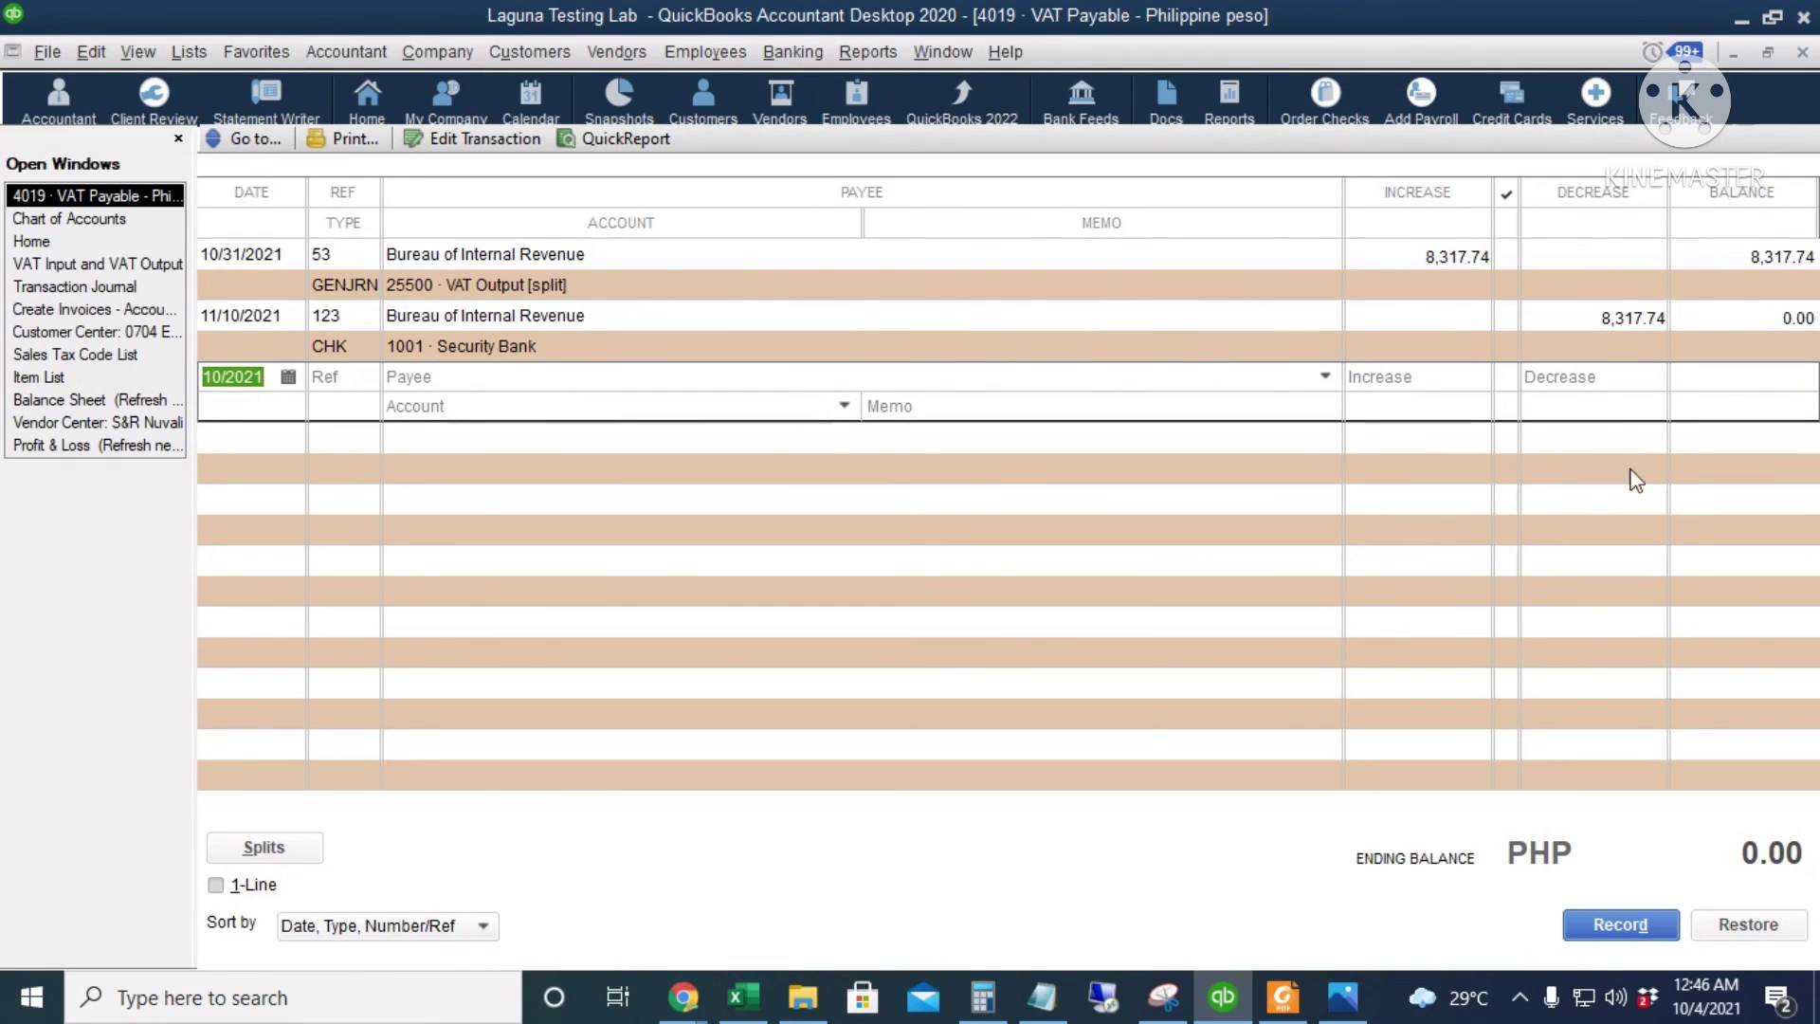
pyautogui.click(1621, 343)
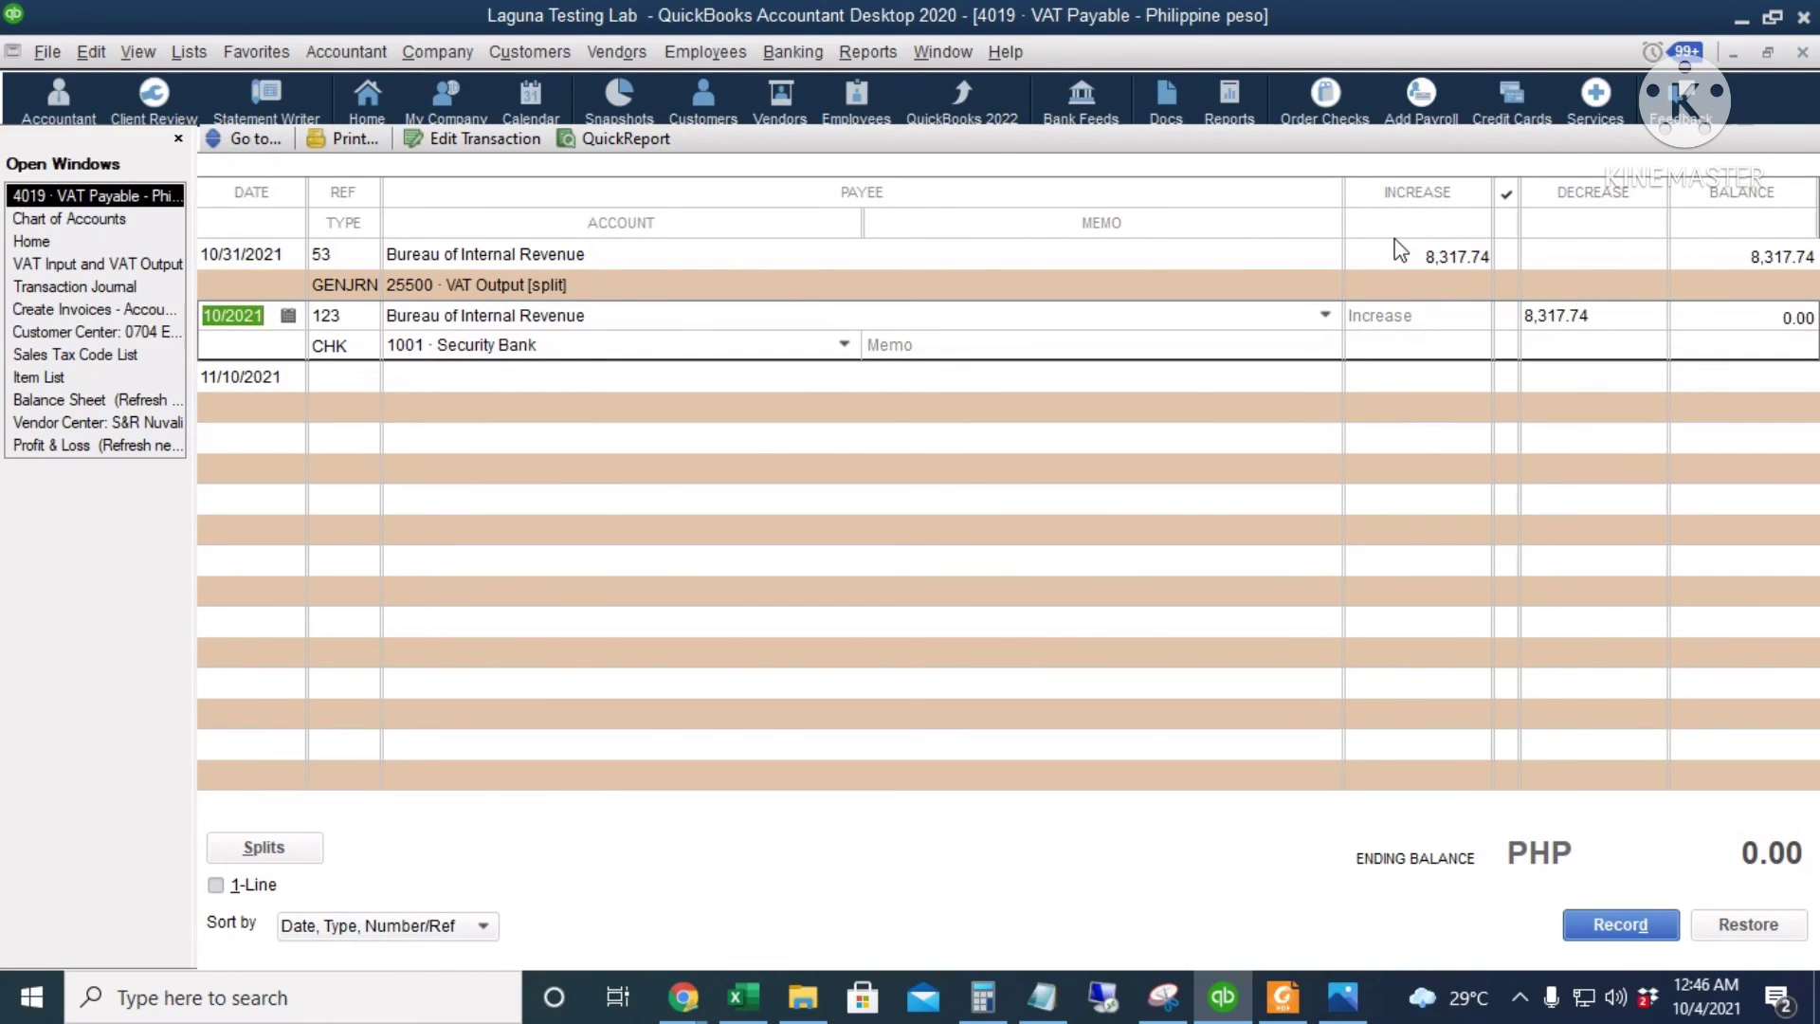